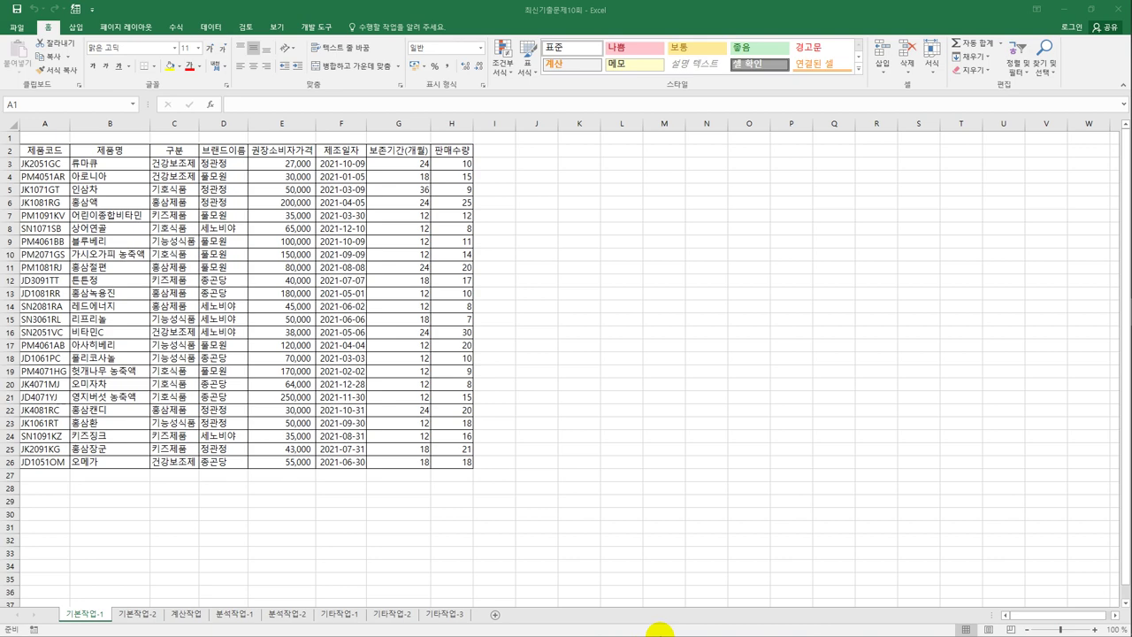
# - Enter the criteria heading 조건 in cell A28
pyautogui.click(43, 490)
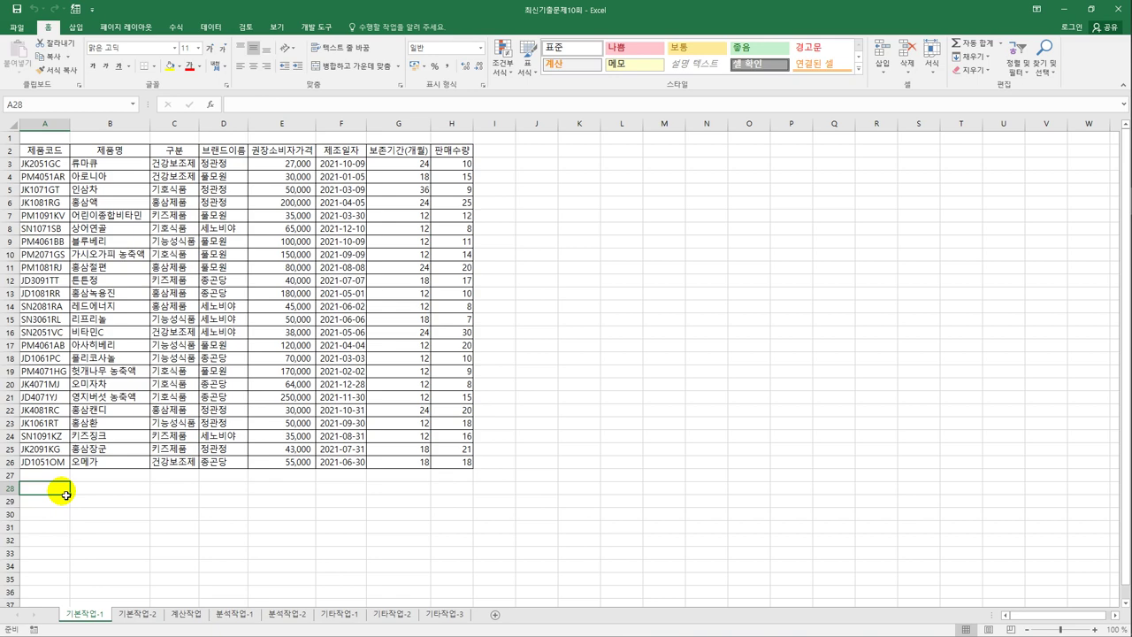
pyautogui.write('w')
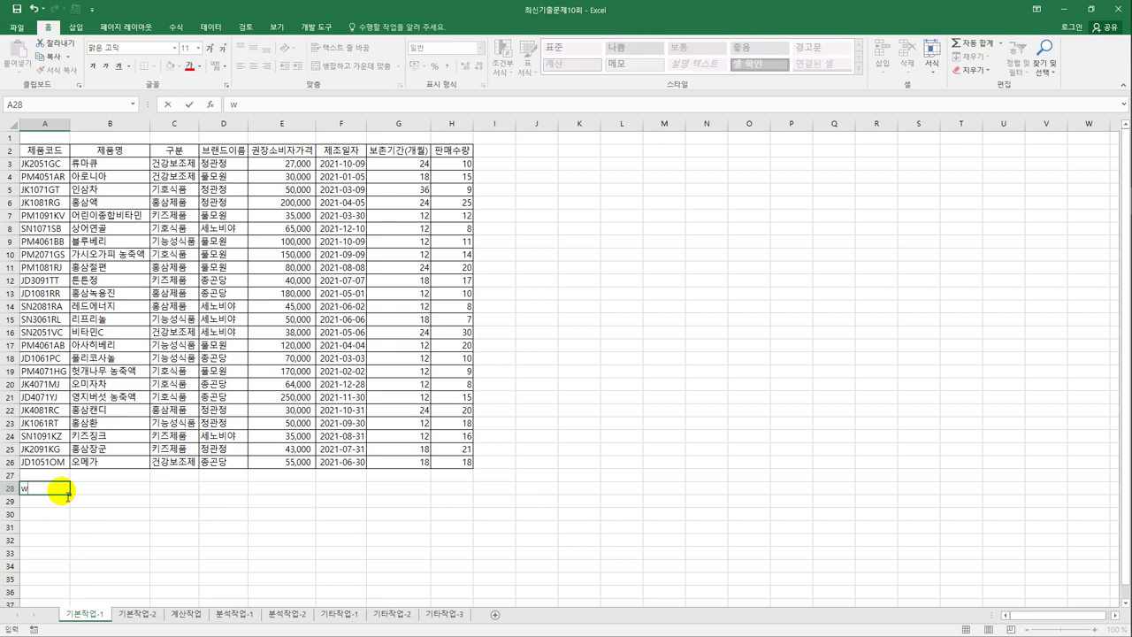
pyautogui.write('조건')
pyautogui.press('Return')
# - Enter the formula =or(C3="건강보조제",C3="홍삼제품") in A29, beneath the 조건 heading
pyautogui.write('=')
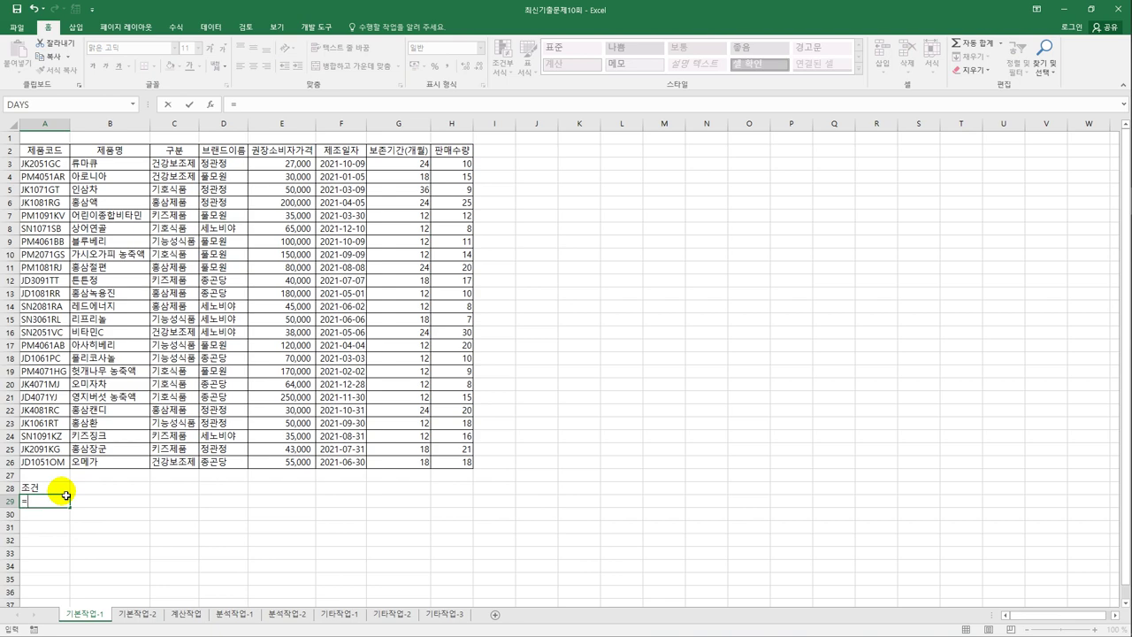
pyautogui.write('or(')
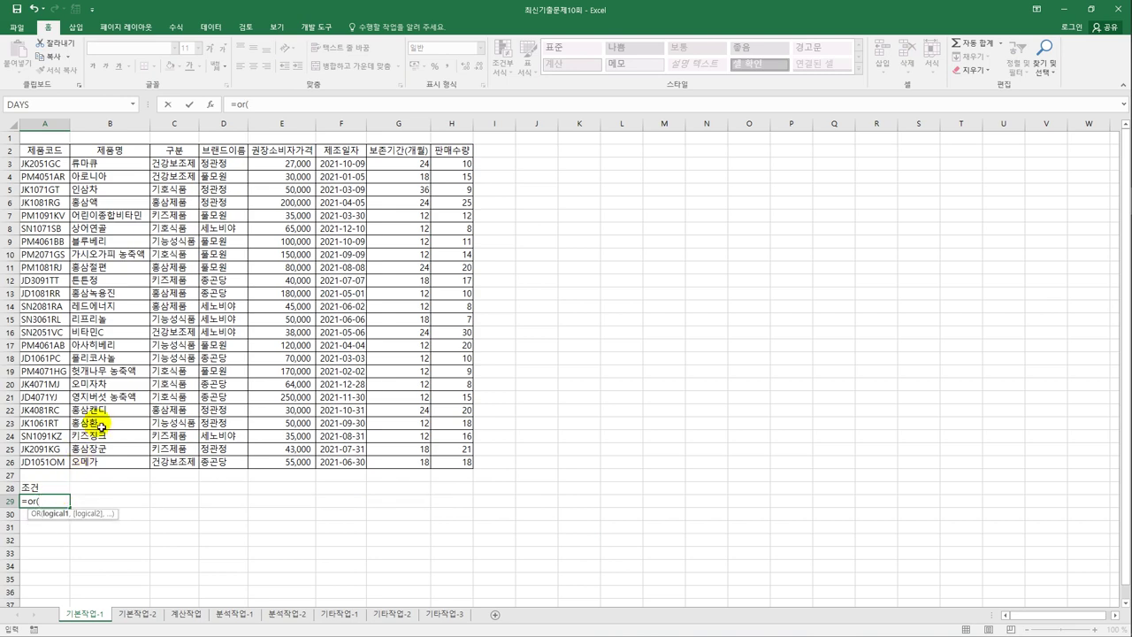
pyautogui.click(178, 170)
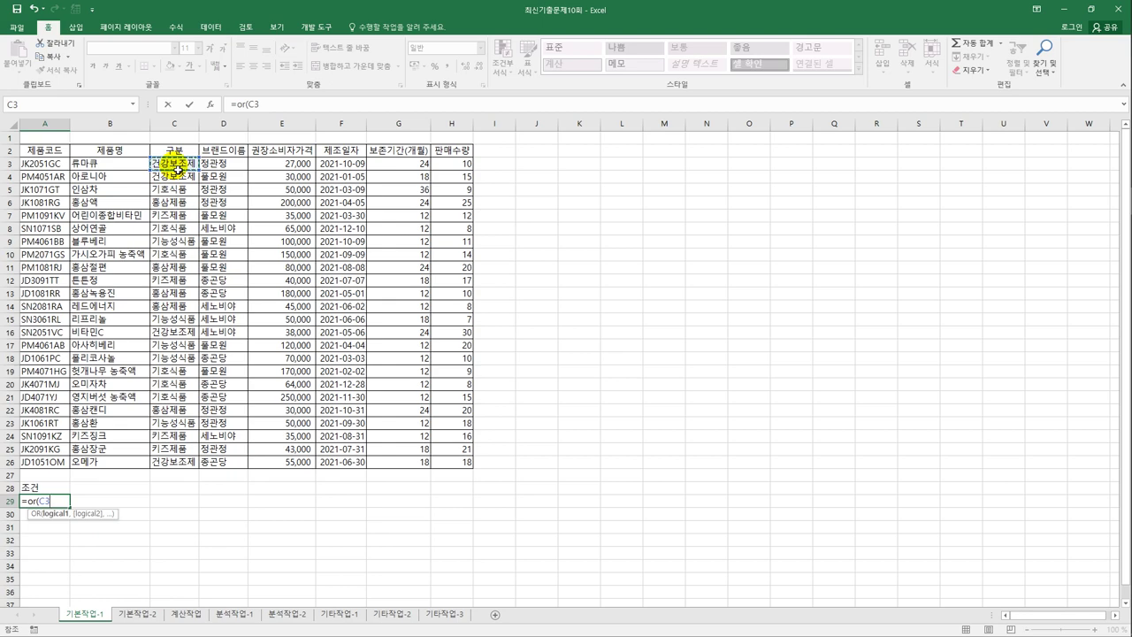
pyautogui.write('="건강보조제",')
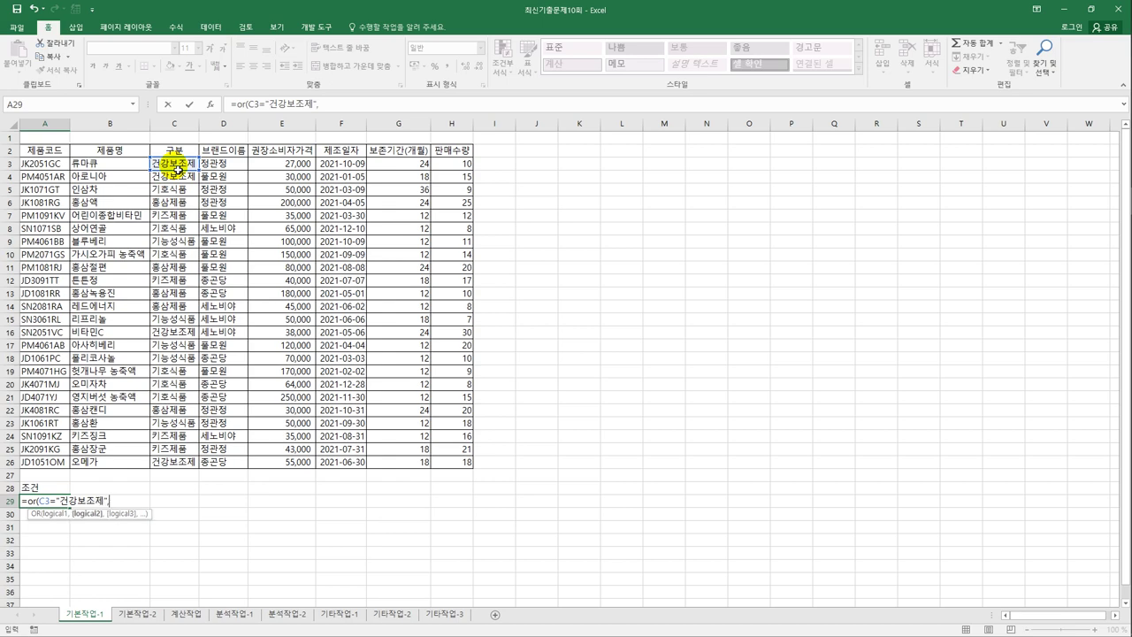
pyautogui.click(169, 165)
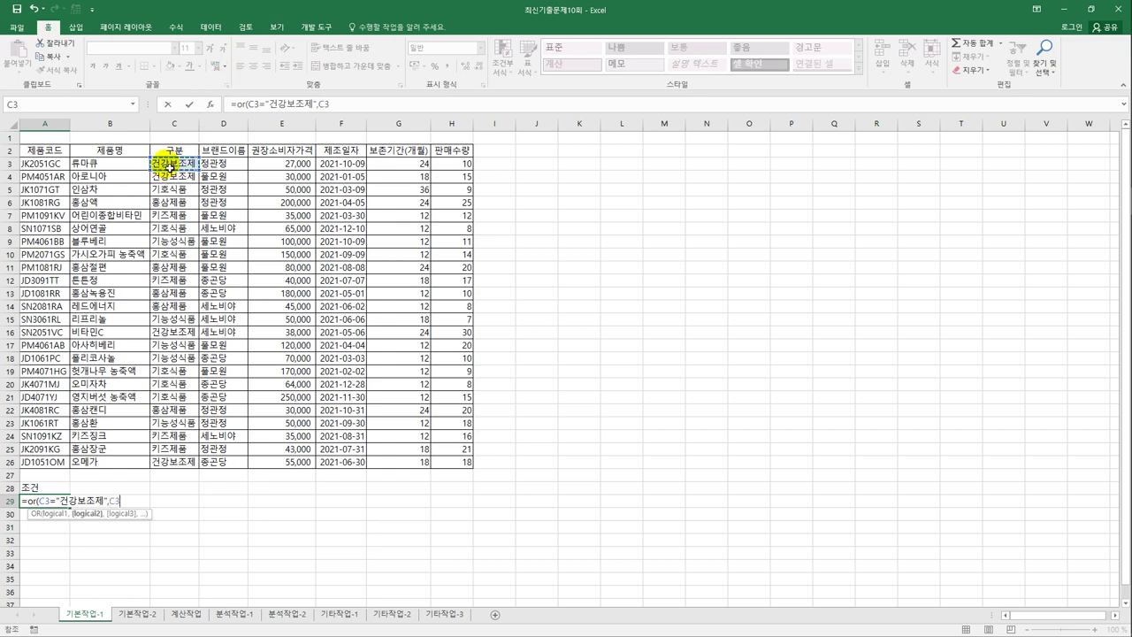
pyautogui.write('="홍삼제품"')
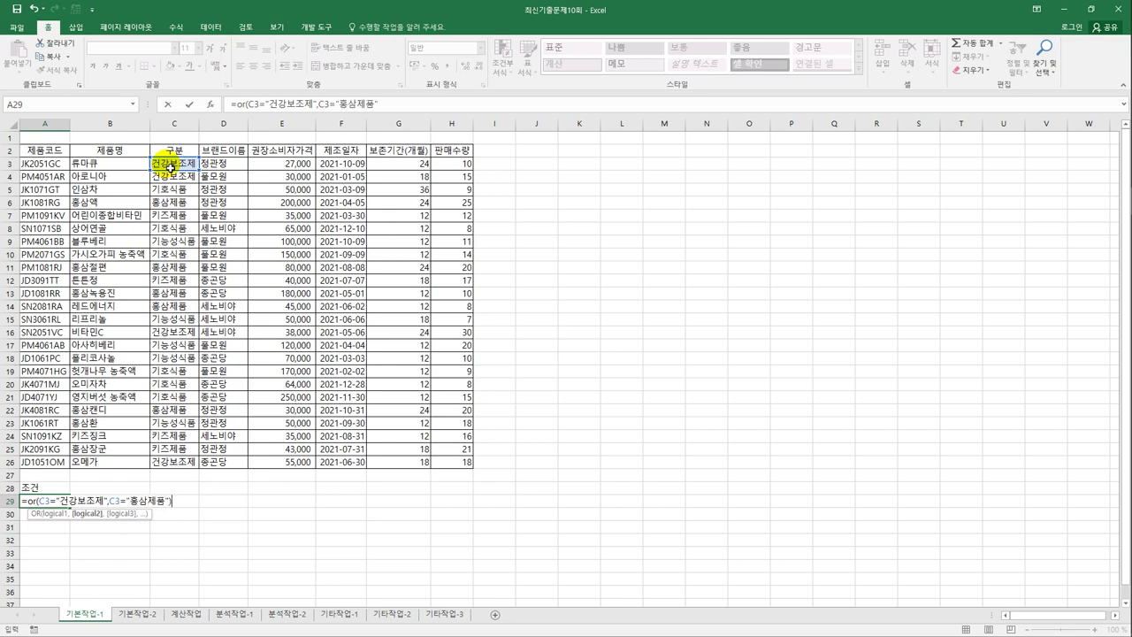
pyautogui.press('Return')
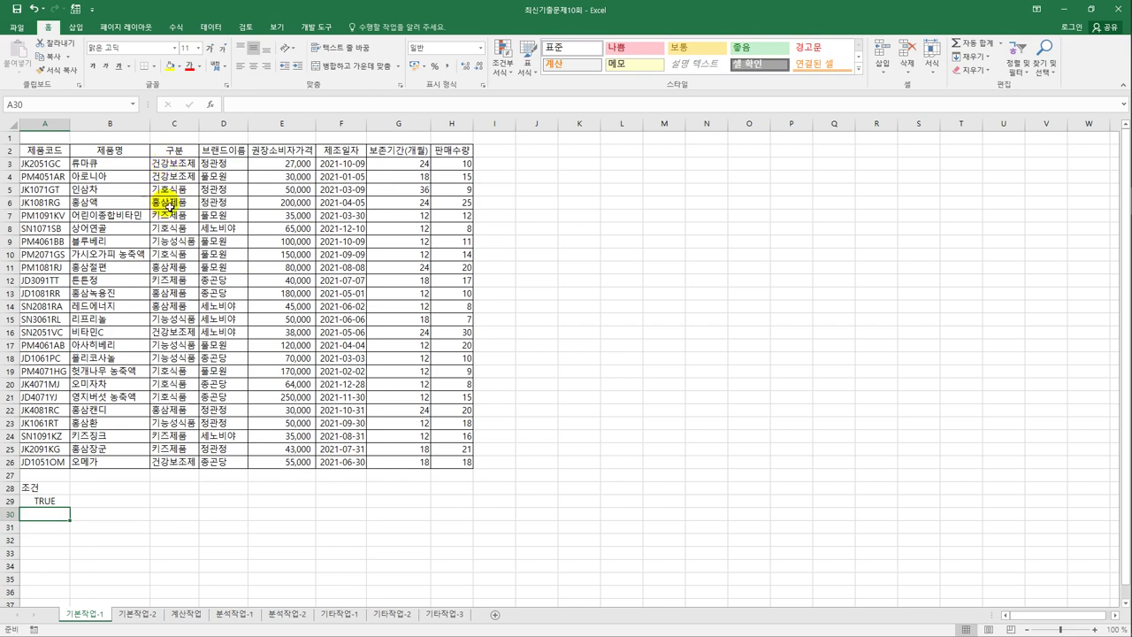
# - Wrap the OR formula in A29 in an AND function, leaving room for a second condition after it
pyautogui.click(48, 502)
pyautogui.click(236, 104)
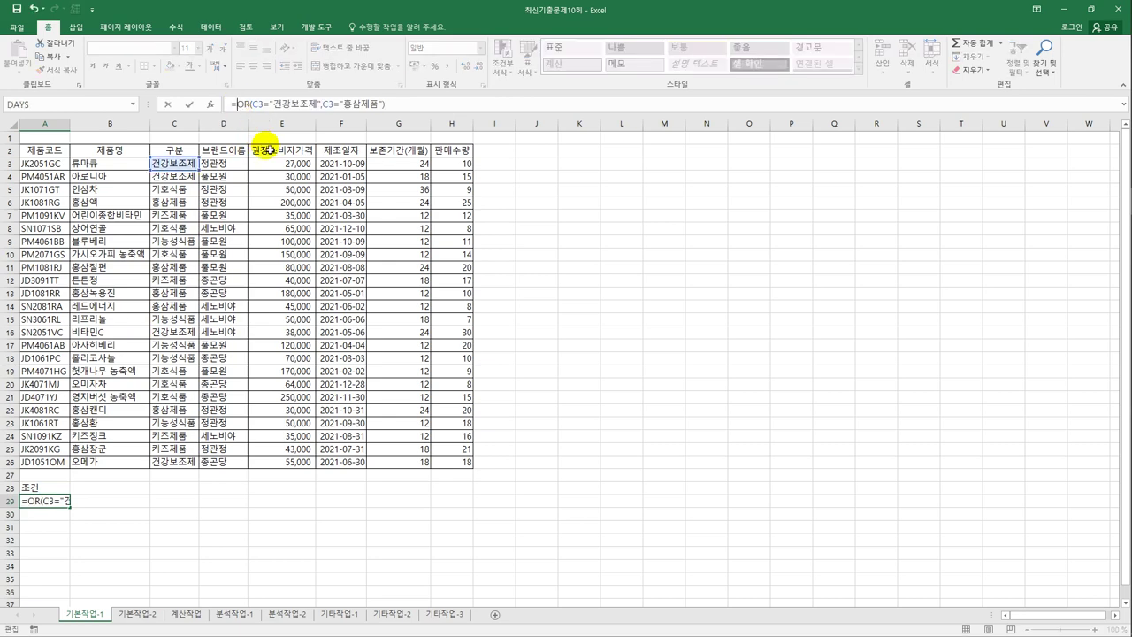
pyautogui.write('and(')
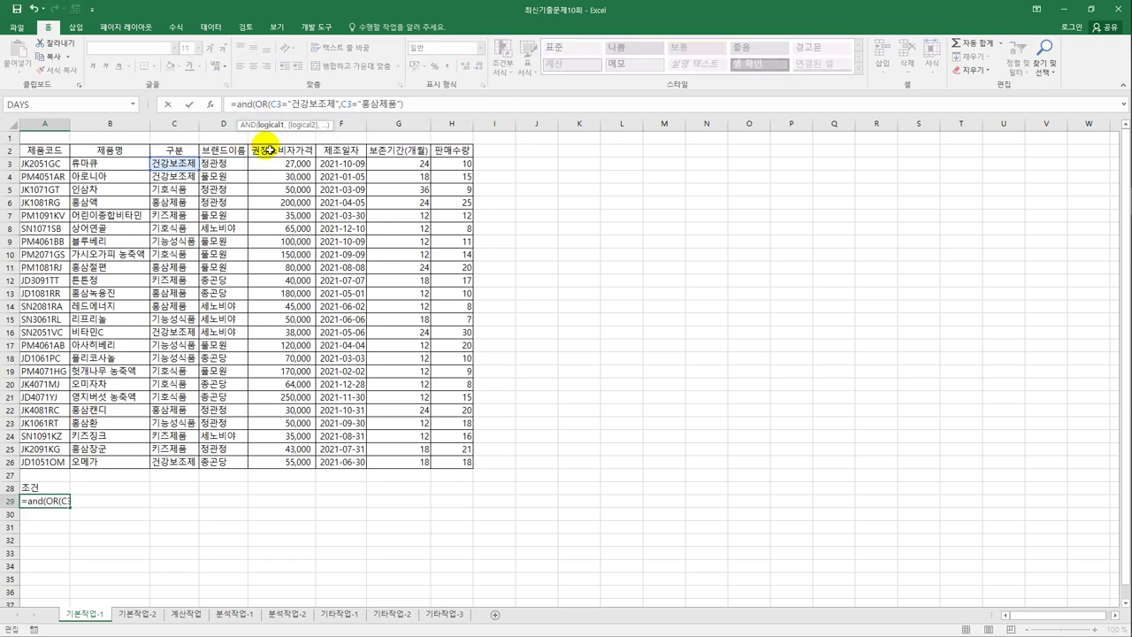
pyautogui.click(451, 106)
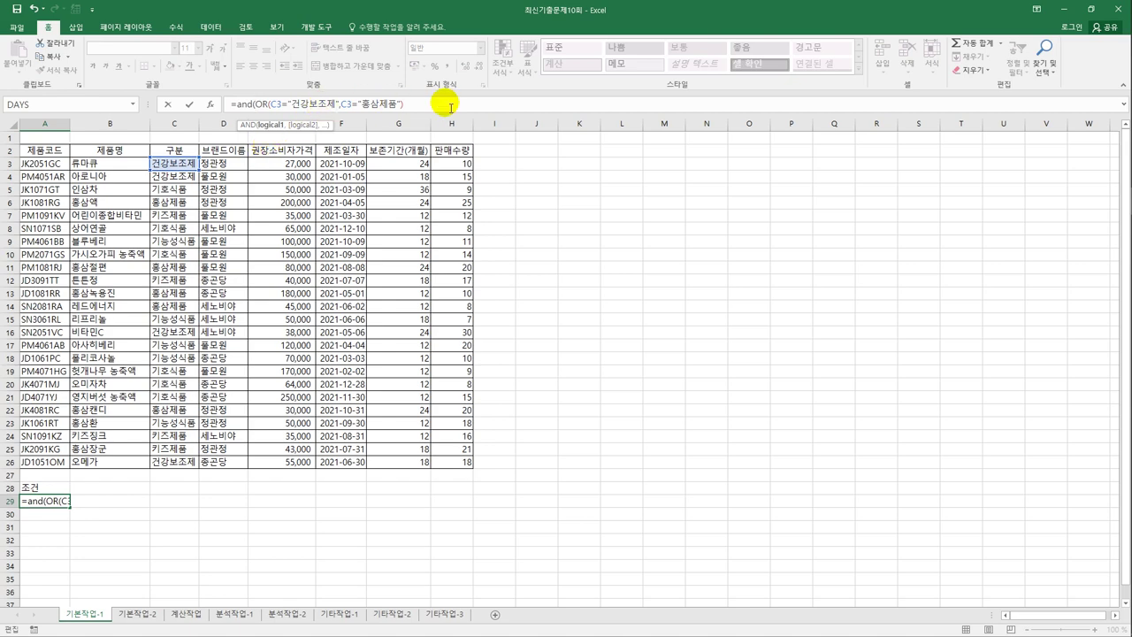
pyautogui.write(',')
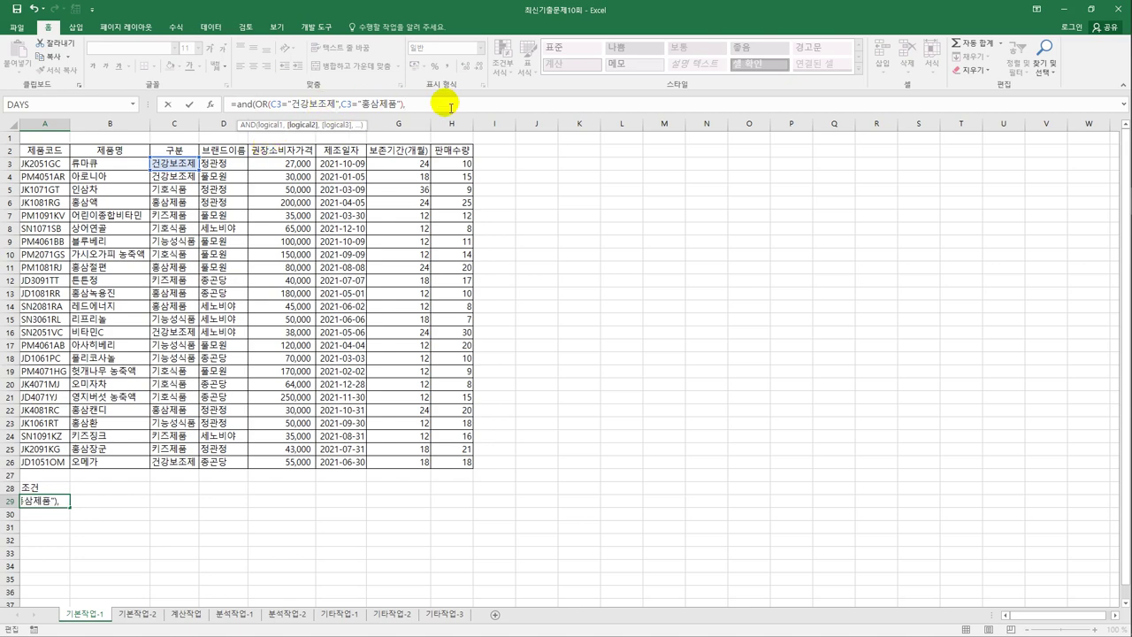
# - Complete the AND formula in A29 with the sales quantity condition H3>AVERAGE($H$3:$H$26)
pyautogui.click(461, 164)
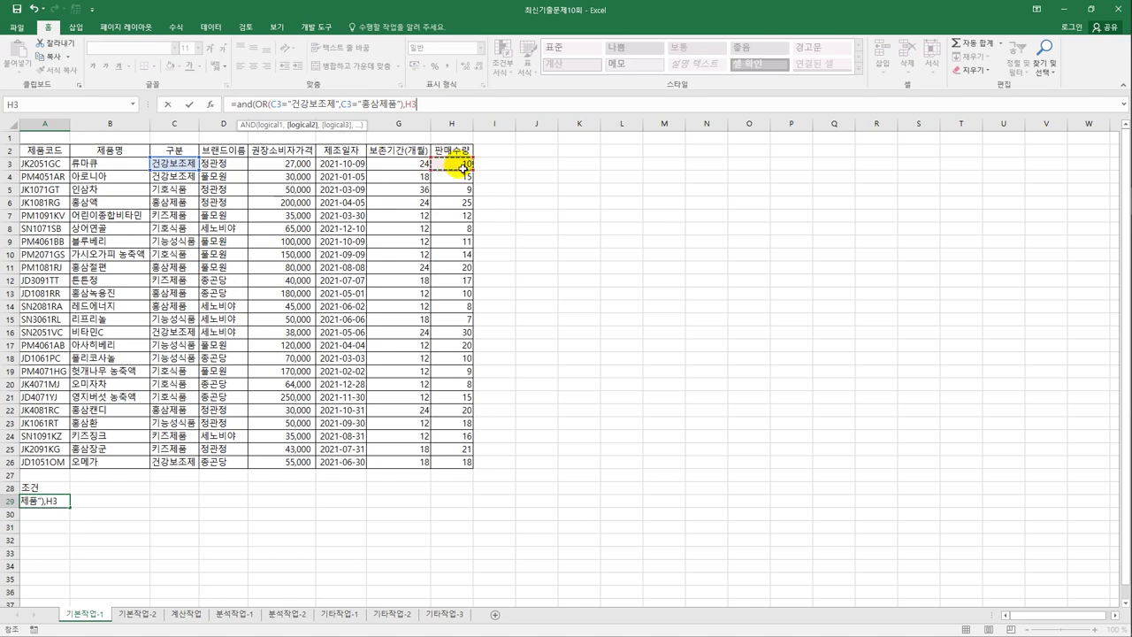
pyautogui.write('>aver')
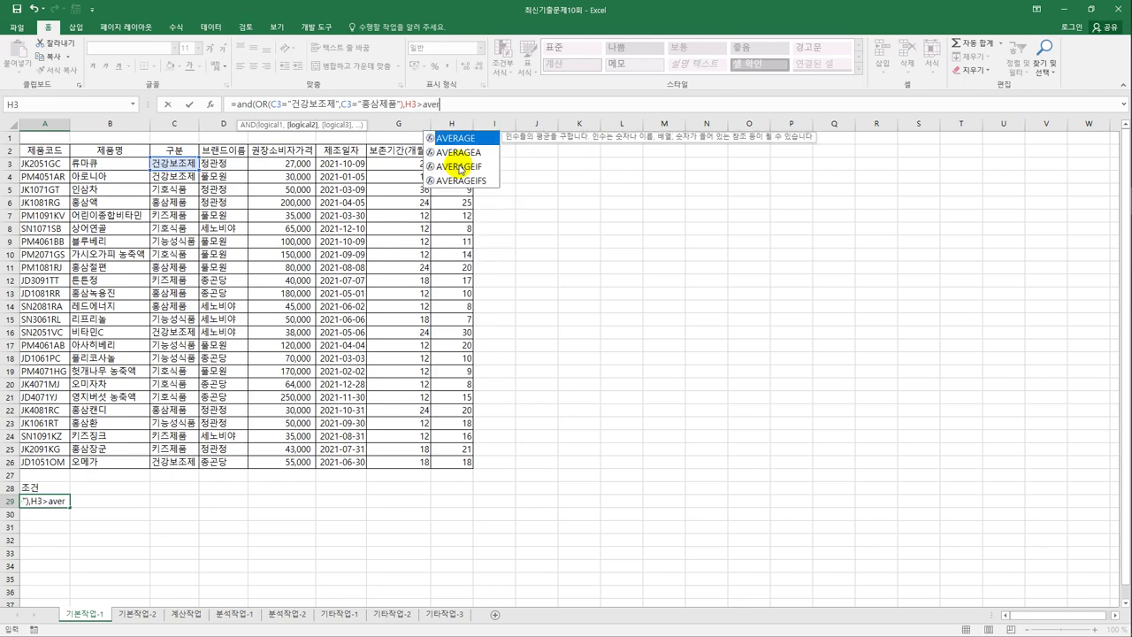
pyautogui.press('Tab')
pyautogui.moveTo(462, 168); pyautogui.dragTo(443, 460)
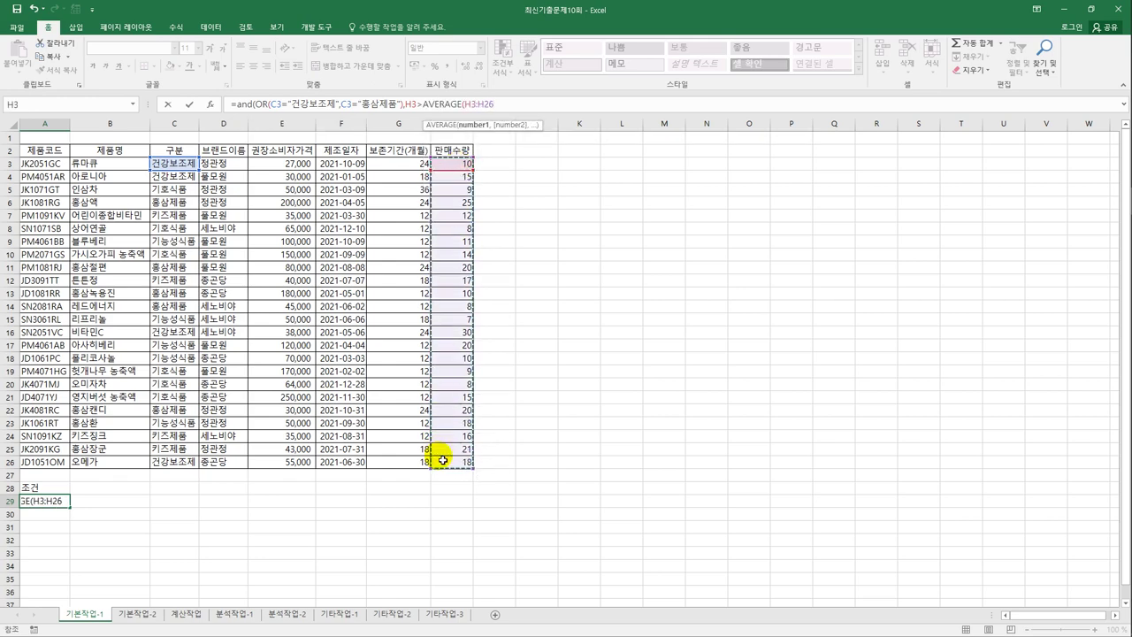
pyautogui.press('F4')
pyautogui.write(')')
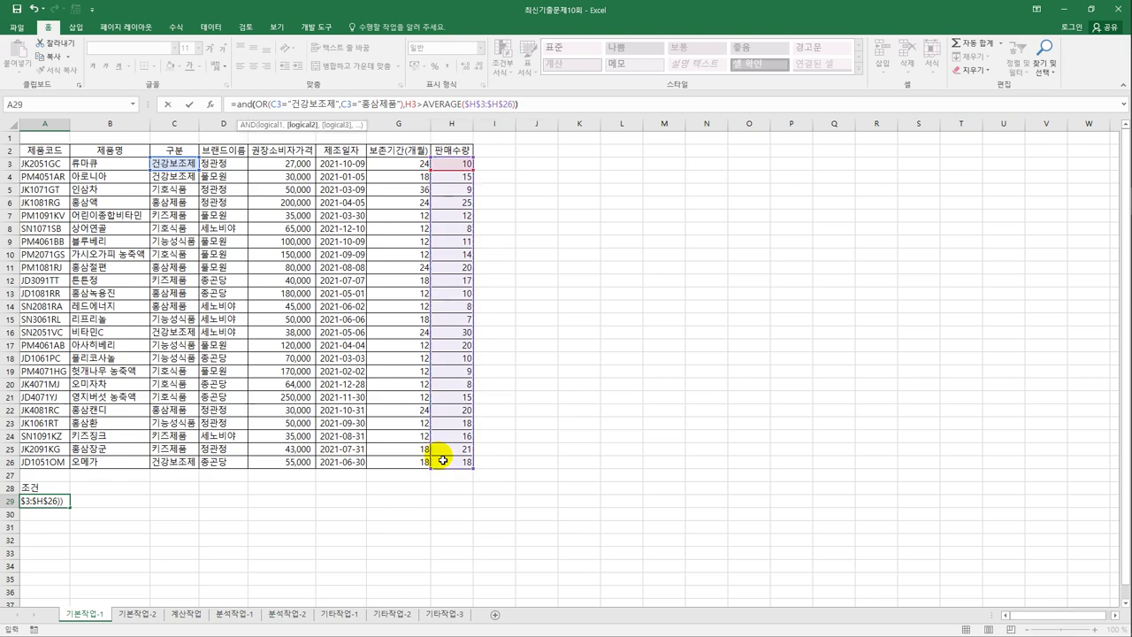
pyautogui.write(')')
pyautogui.press('Return')
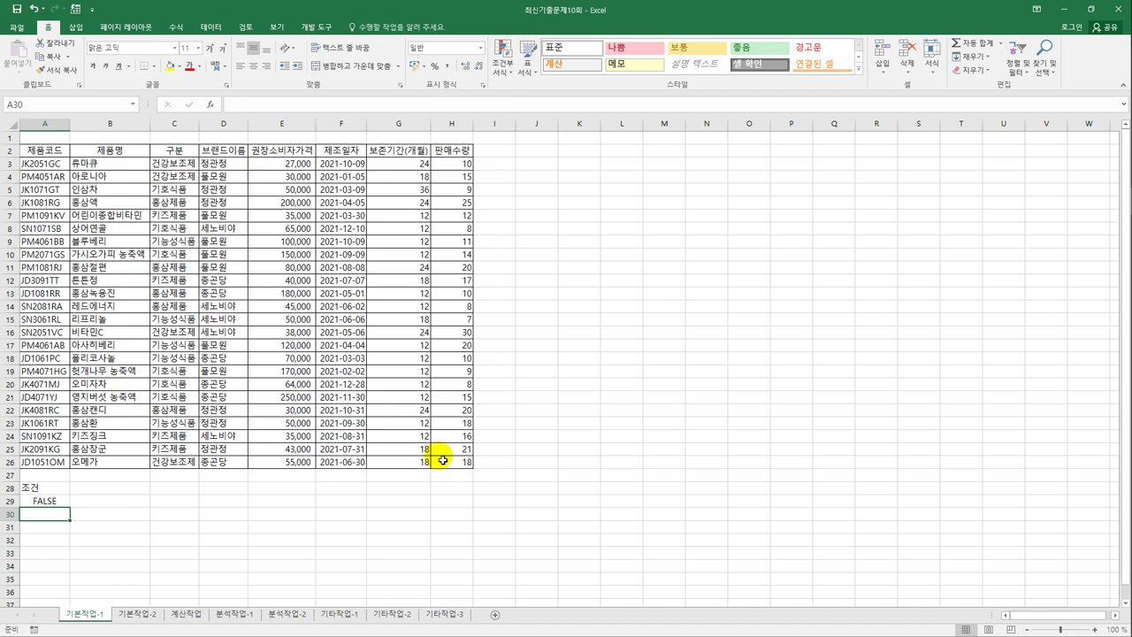
# - Start an advanced filter on the product table A2:H26, using A28:A29 as the criteria range
pyautogui.click(174, 215)
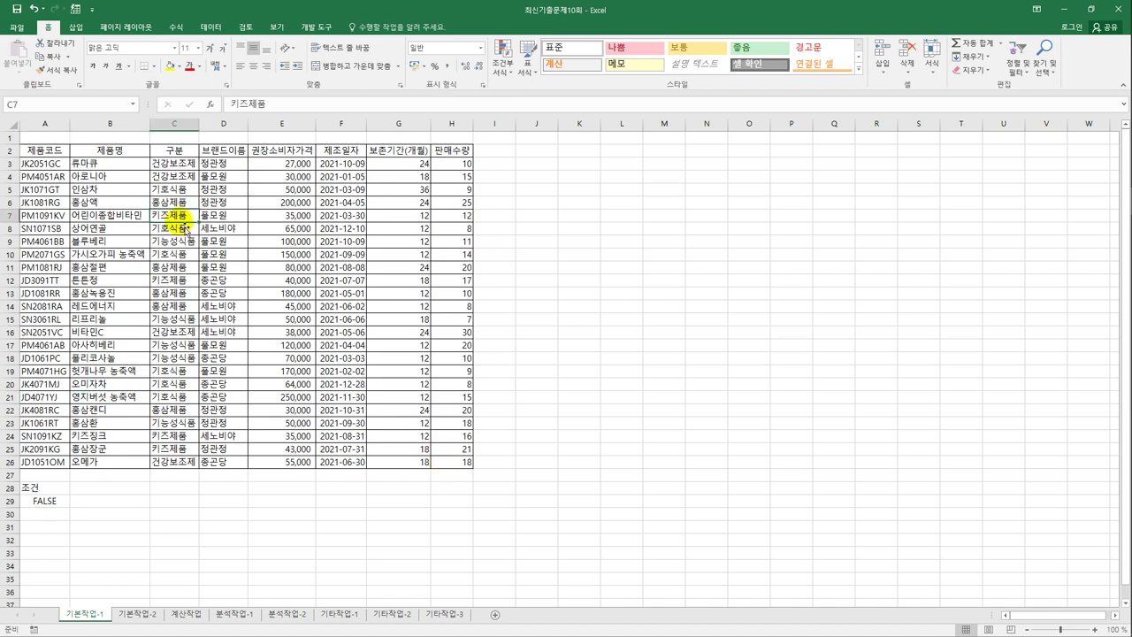
pyautogui.click(210, 29)
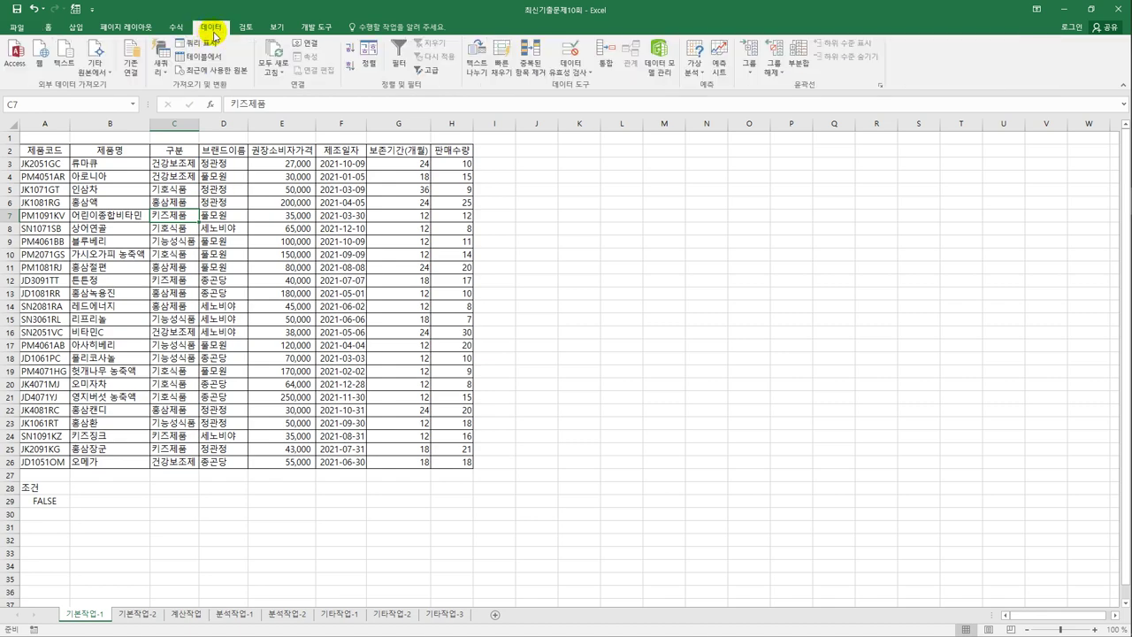
pyautogui.click(432, 71)
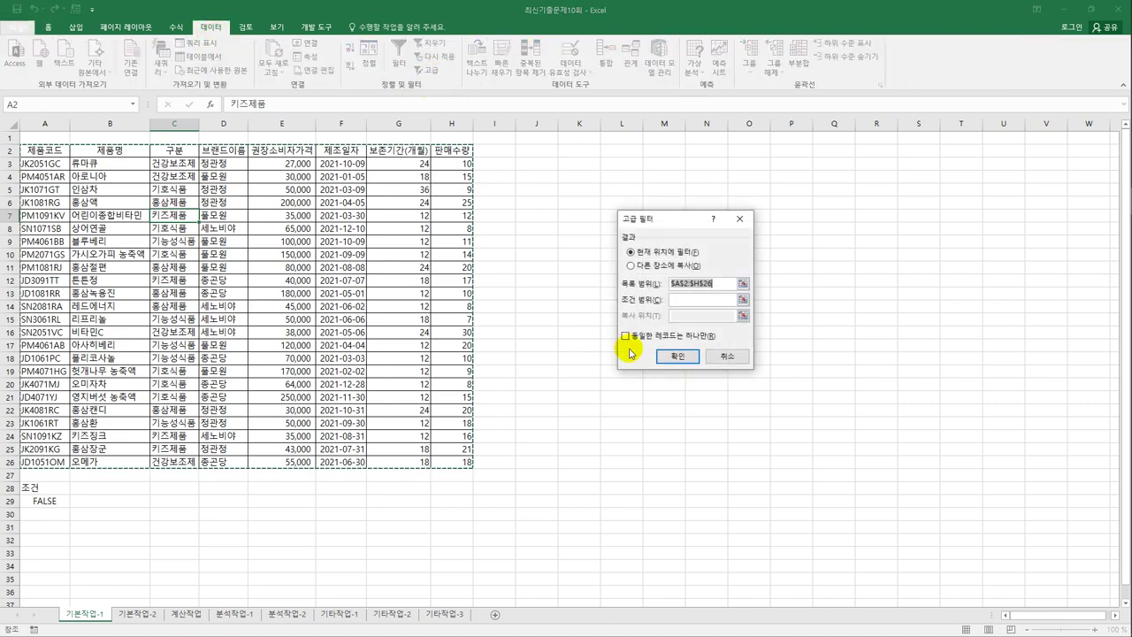
pyautogui.click(709, 301)
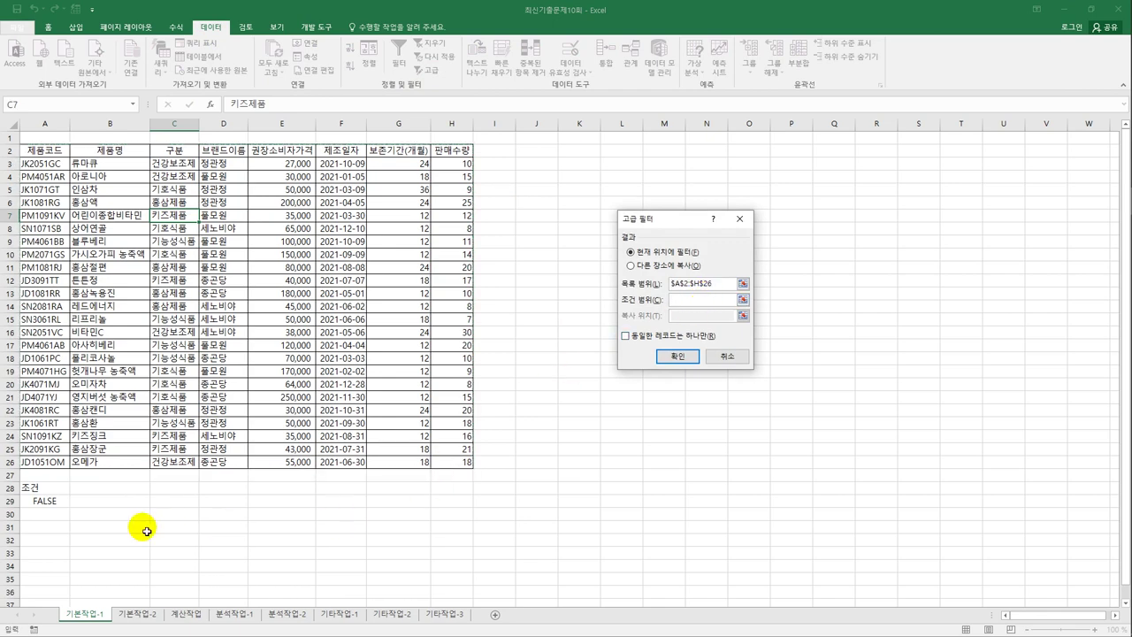
pyautogui.moveTo(40, 489)
pyautogui.mouseDown()
pyautogui.moveTo(96, 500)
pyautogui.moveTo(38, 502)
pyautogui.mouseUp()
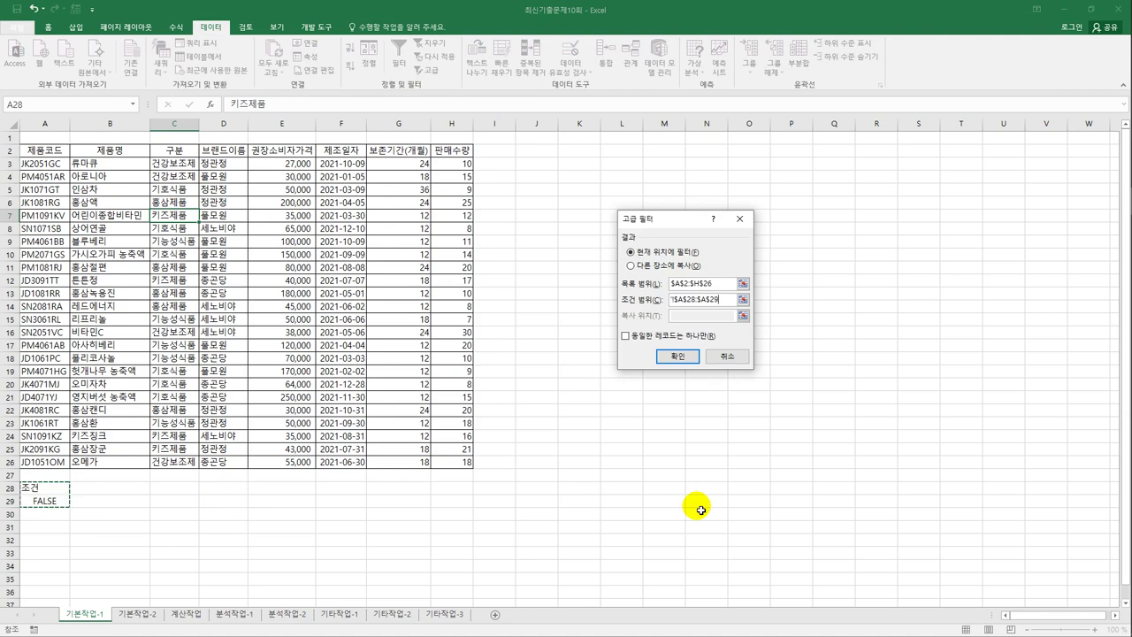
# - Set the advanced filter to copy its results to another location starting at A31, and run it
pyautogui.click(677, 265)
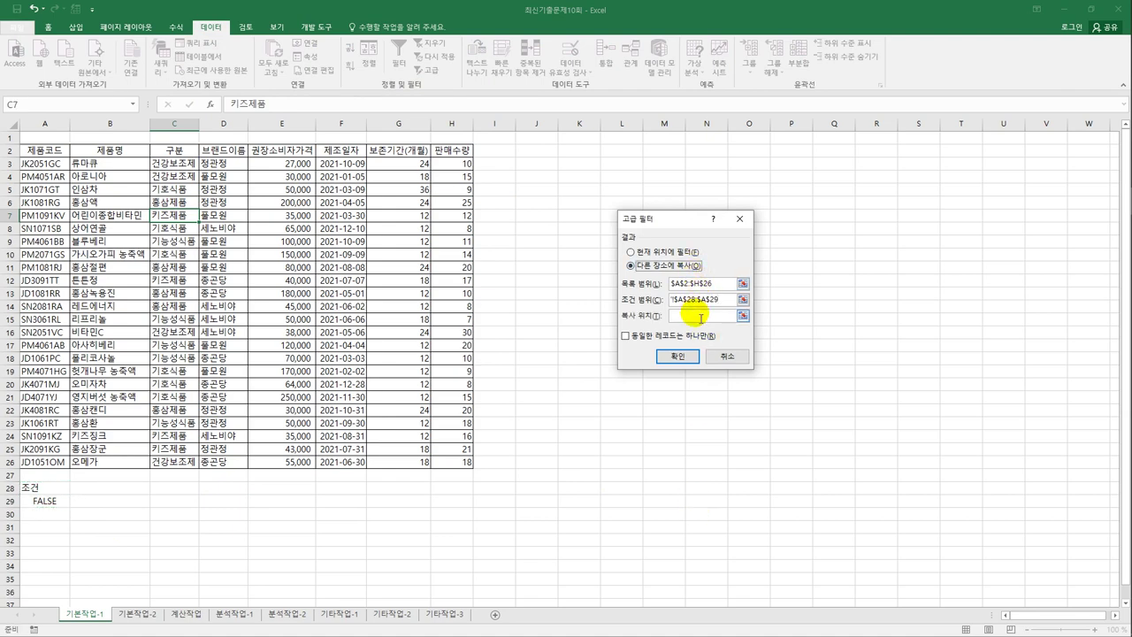
pyautogui.click(700, 317)
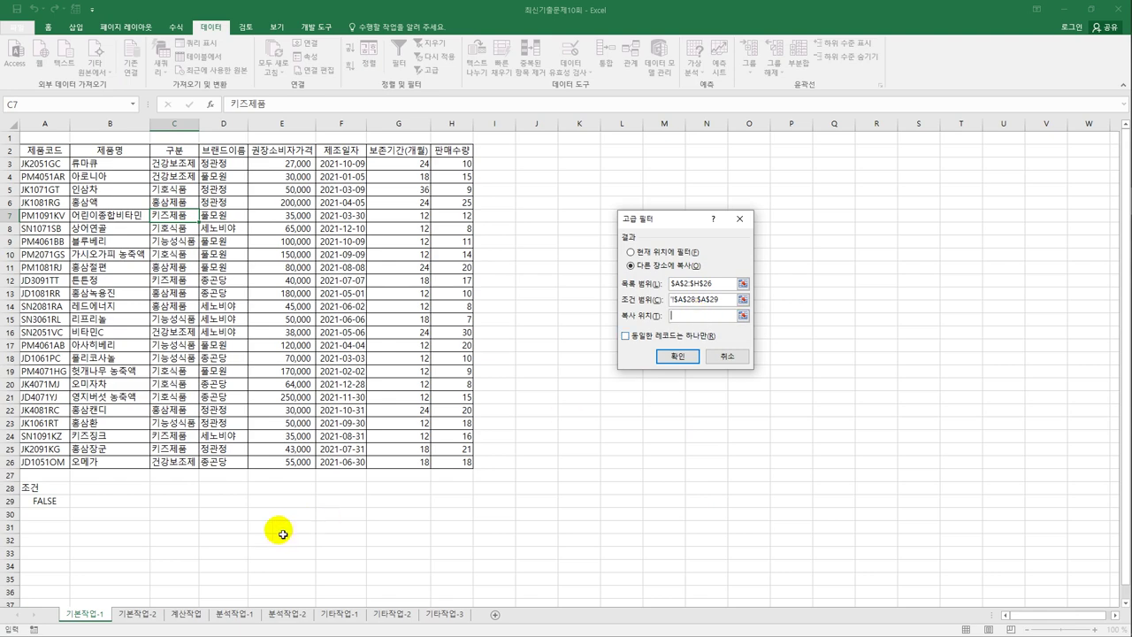
pyautogui.click(35, 528)
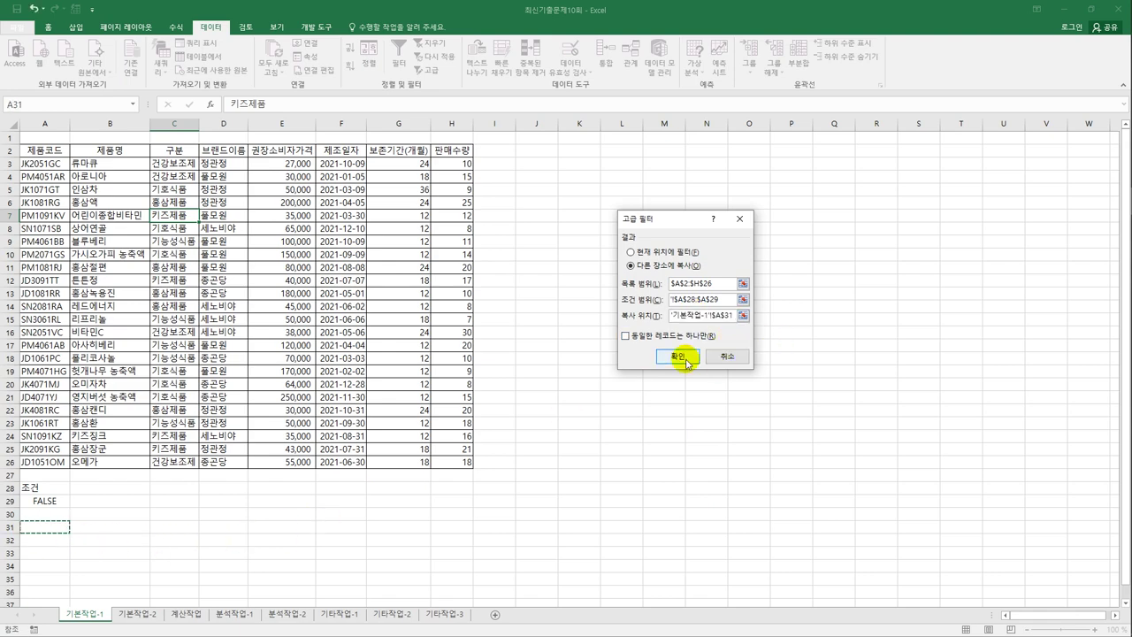
pyautogui.click(680, 357)
pyautogui.scroll(-2, 658, 402)
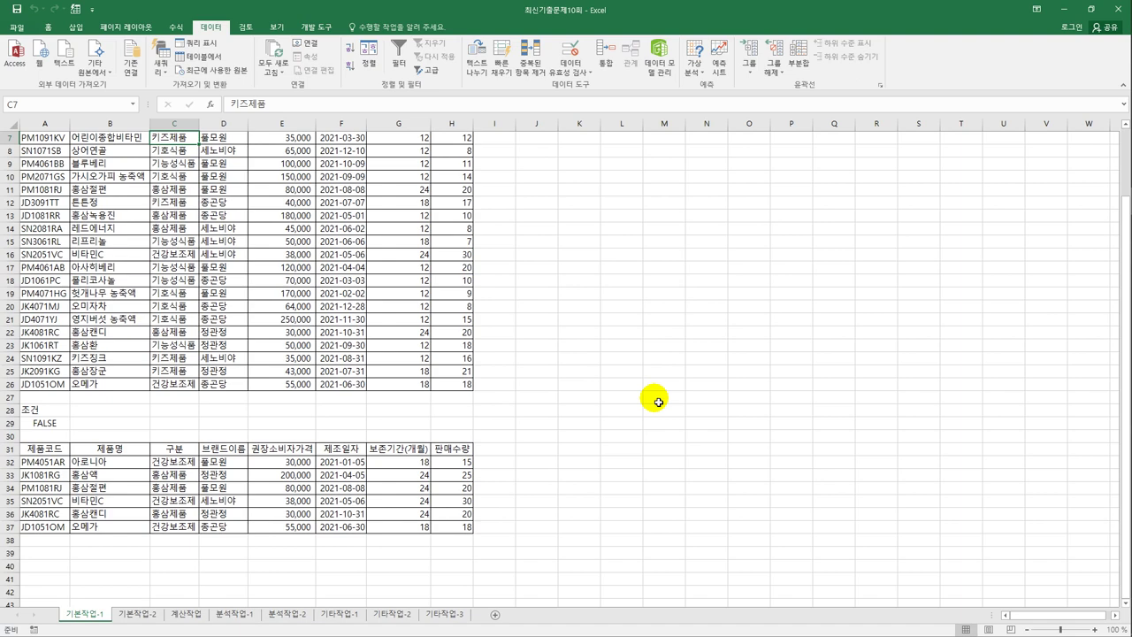
pyautogui.scroll(2, 658, 403)
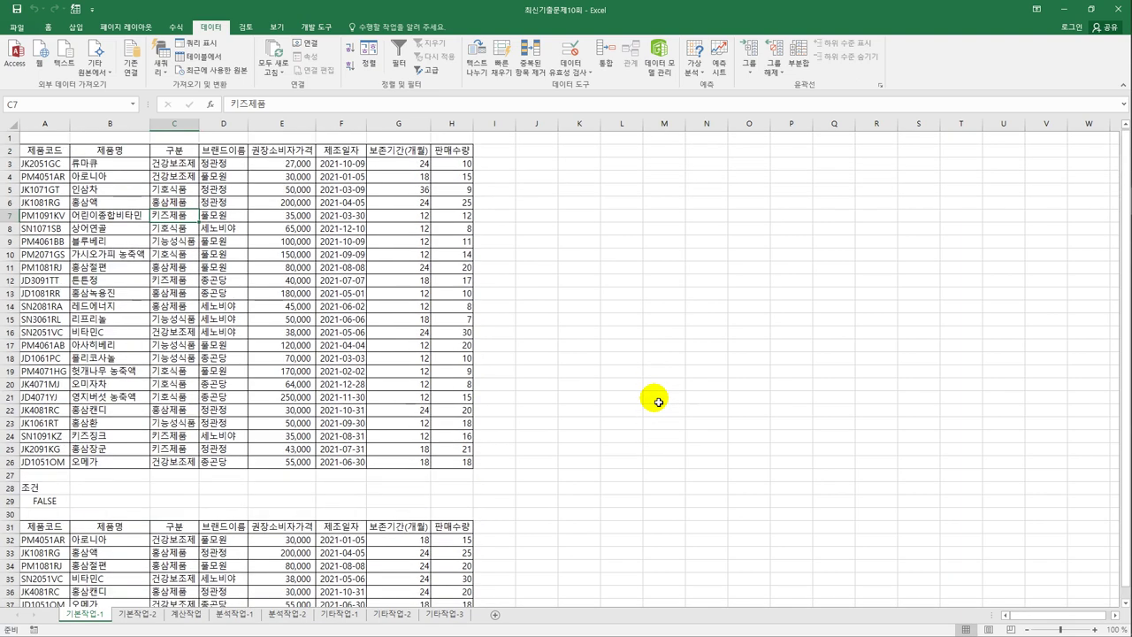
# - Create a new conditional formatting rule for A3:H26 that uses a formula to determine which cells to format
pyautogui.click(60, 166)
pyautogui.moveTo(62, 168)
pyautogui.mouseDown()
pyautogui.moveTo(425, 429)
pyautogui.moveTo(452, 466)
pyautogui.mouseUp()
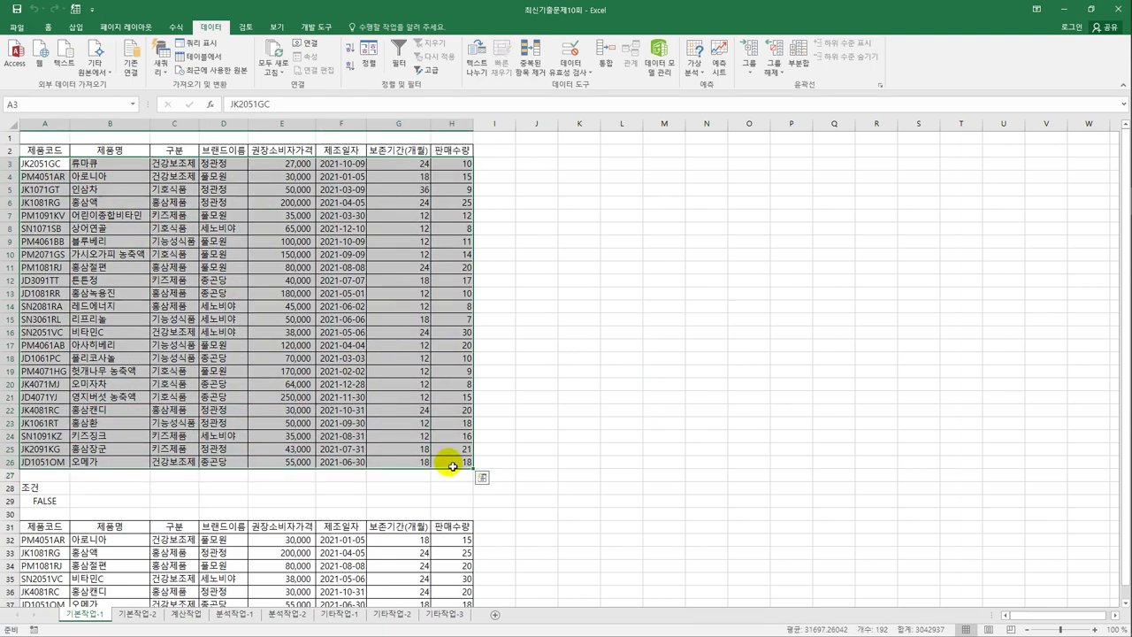
pyautogui.click(47, 27)
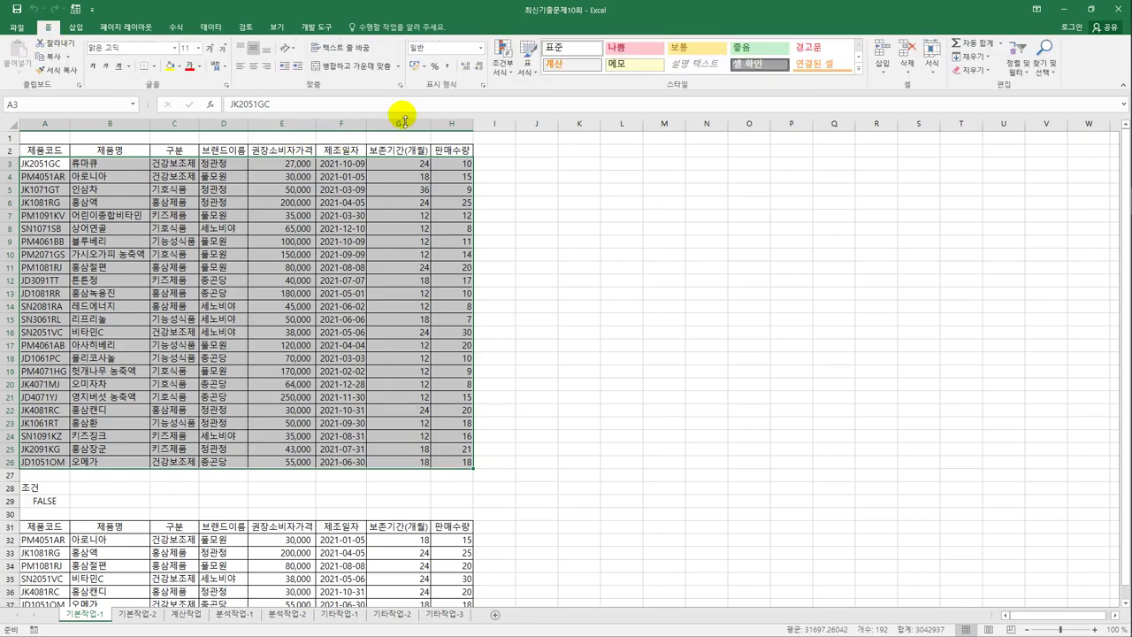
pyautogui.click(501, 62)
pyautogui.click(526, 218)
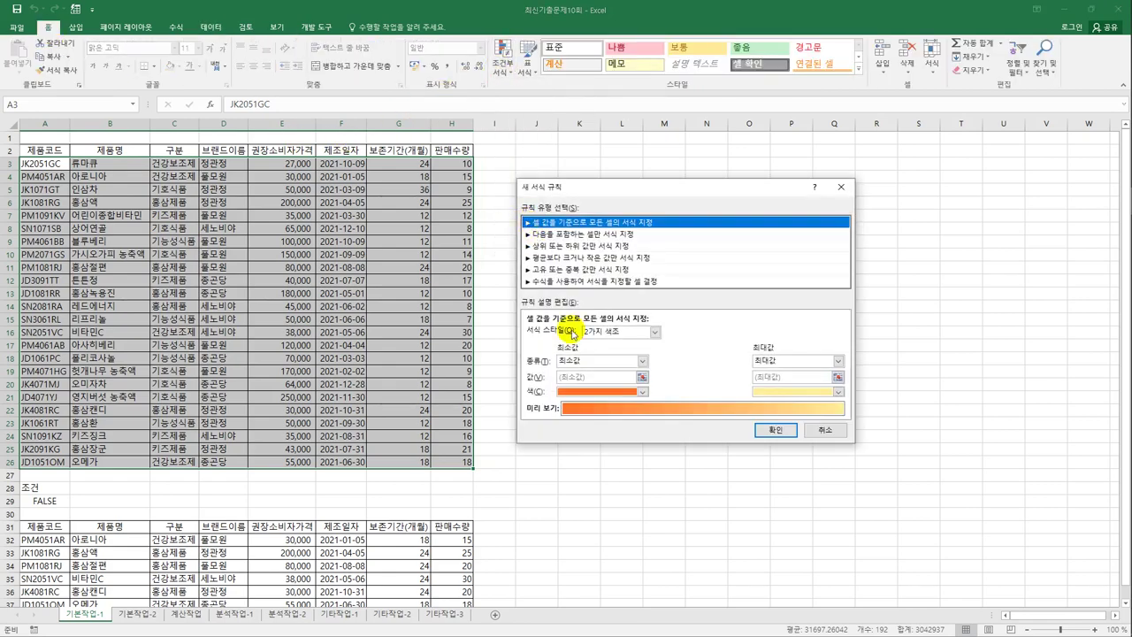
pyautogui.click(580, 281)
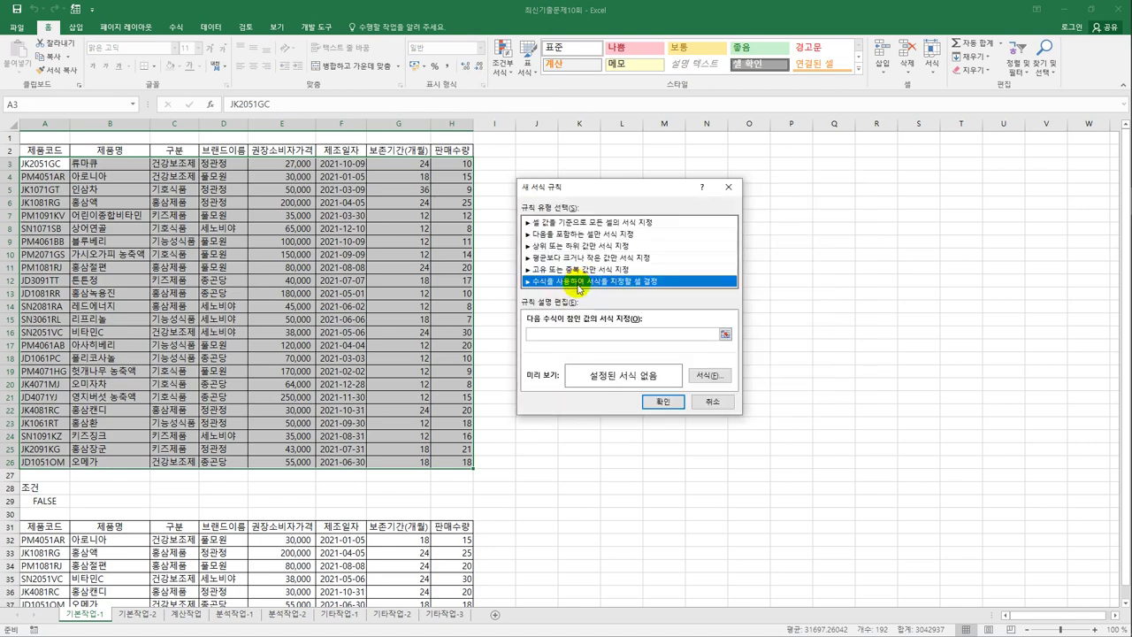
# - Begin the rule formula with AND, giving $C3="건강보조제" as the first condition and $H3 as the start of the second
pyautogui.click(576, 336)
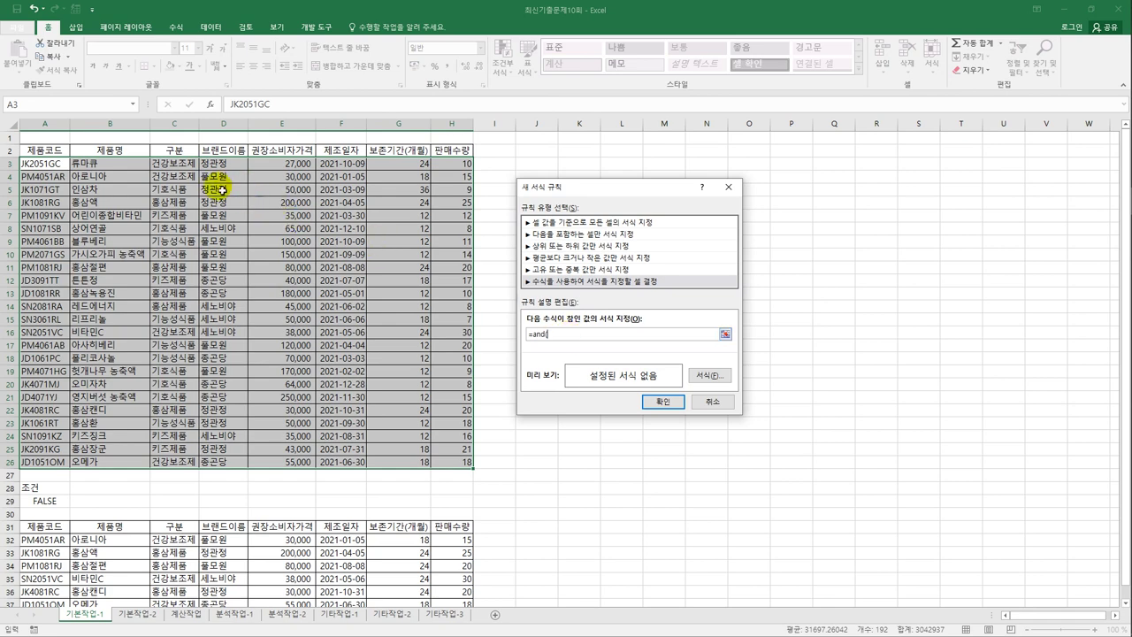
pyautogui.click(179, 163)
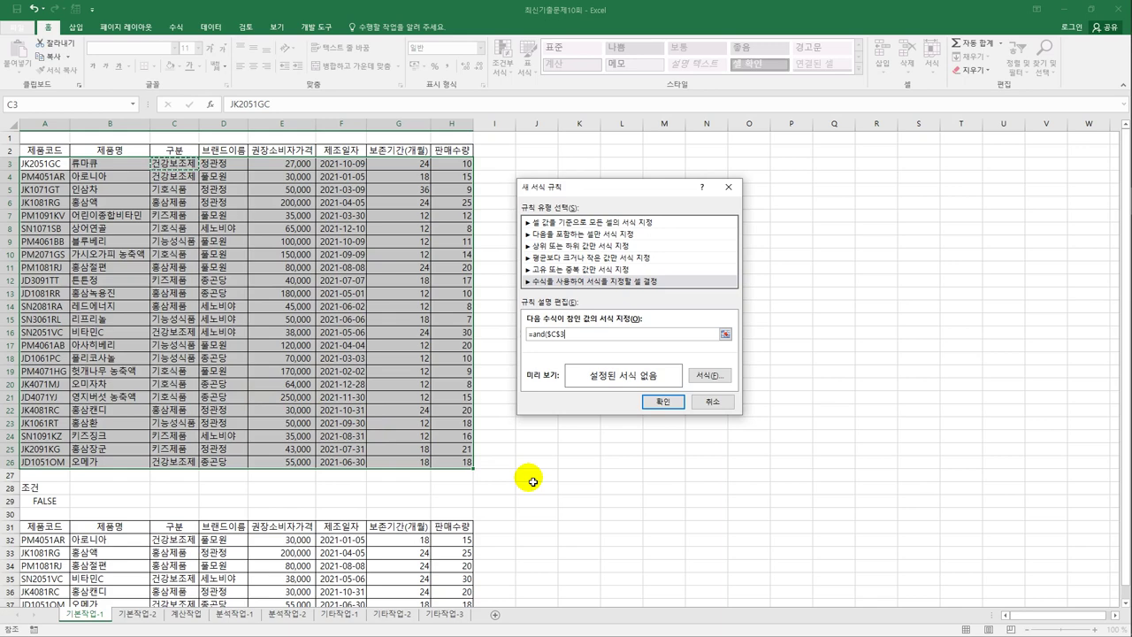
pyautogui.press('F4')
pyautogui.write('="건강보조제"')
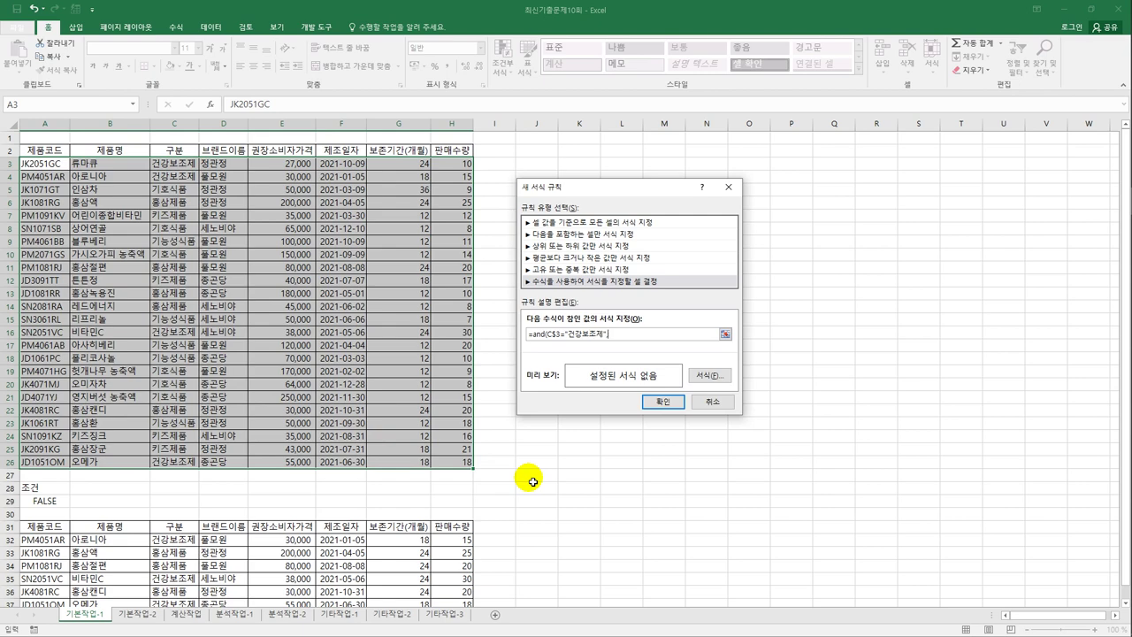
pyautogui.write(',')
pyautogui.click(459, 165)
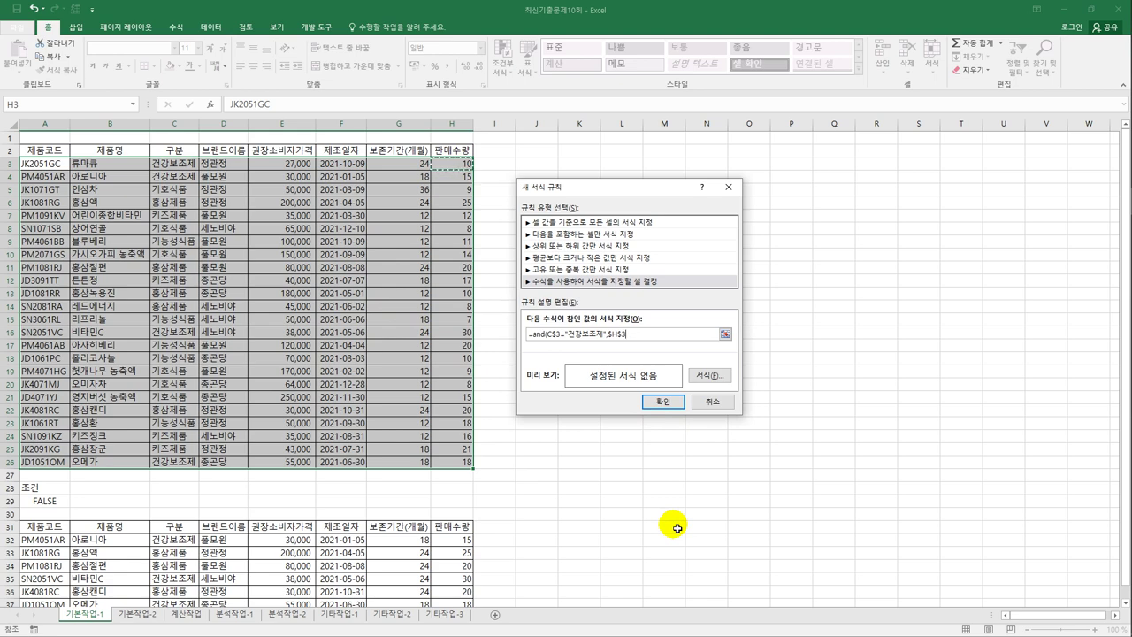
pyautogui.press('F4')
pyautogui.press('F4')
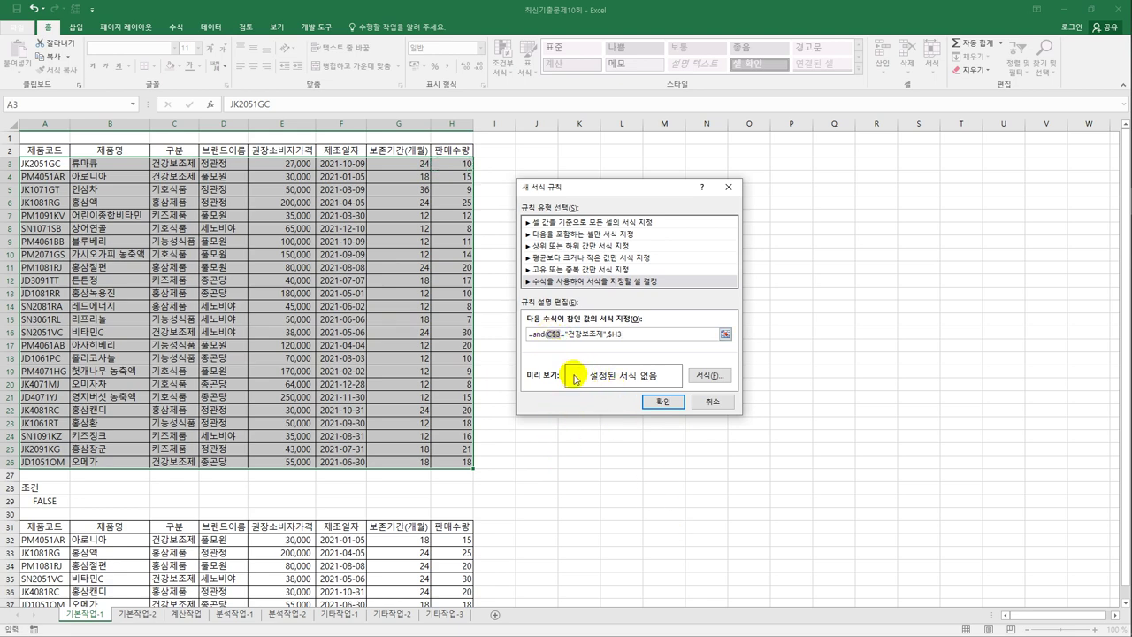
pyautogui.press('F4')
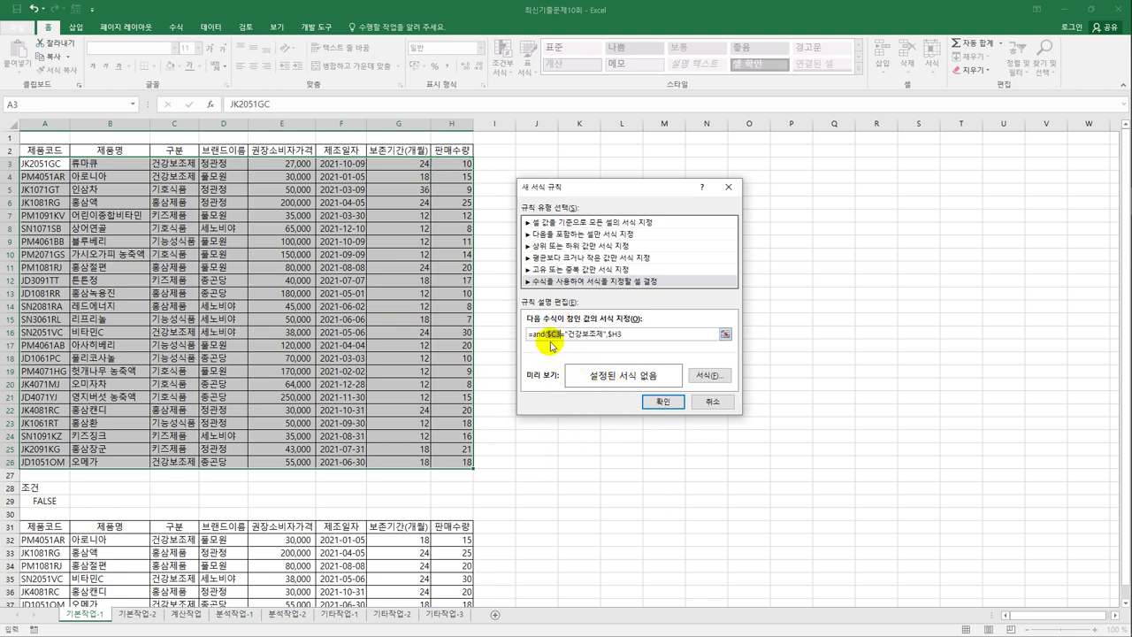
# - Complete the rule formula's second condition as $H3>=LARGE($H$3:$H$26,12) and close the AND function
pyautogui.click(633, 335)
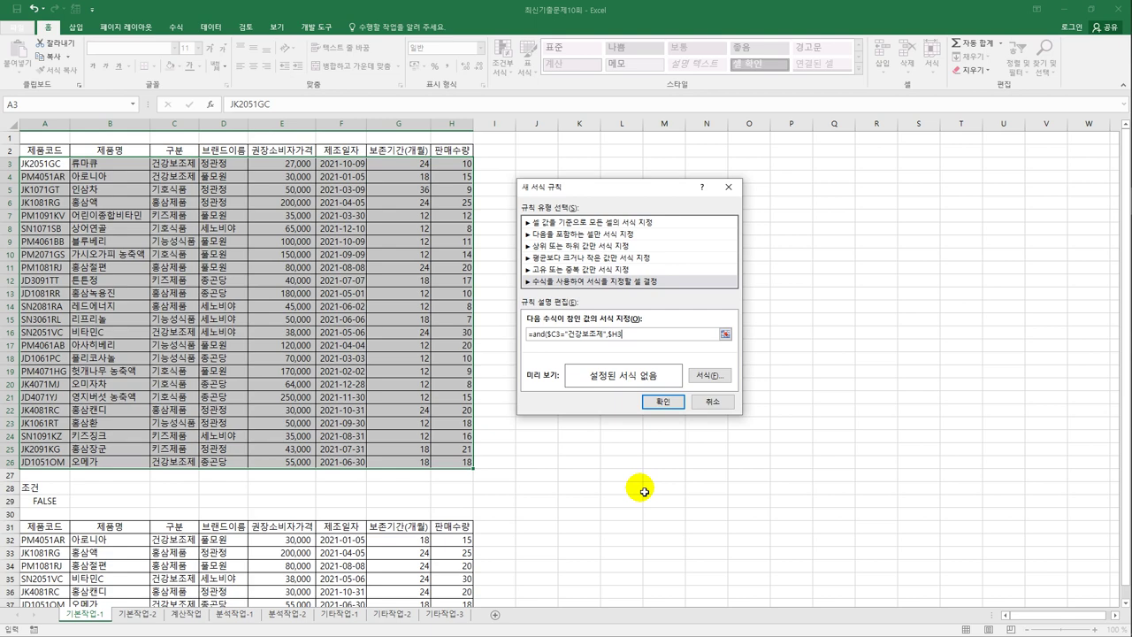
pyautogui.write('>=large(')
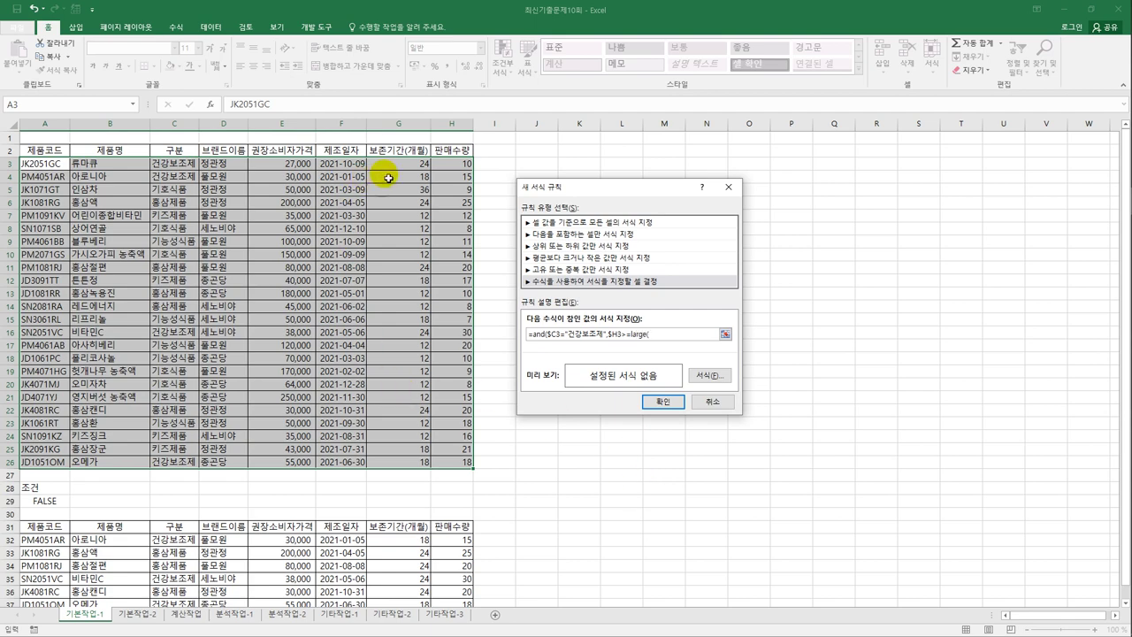
pyautogui.moveTo(453, 163); pyautogui.dragTo(451, 463)
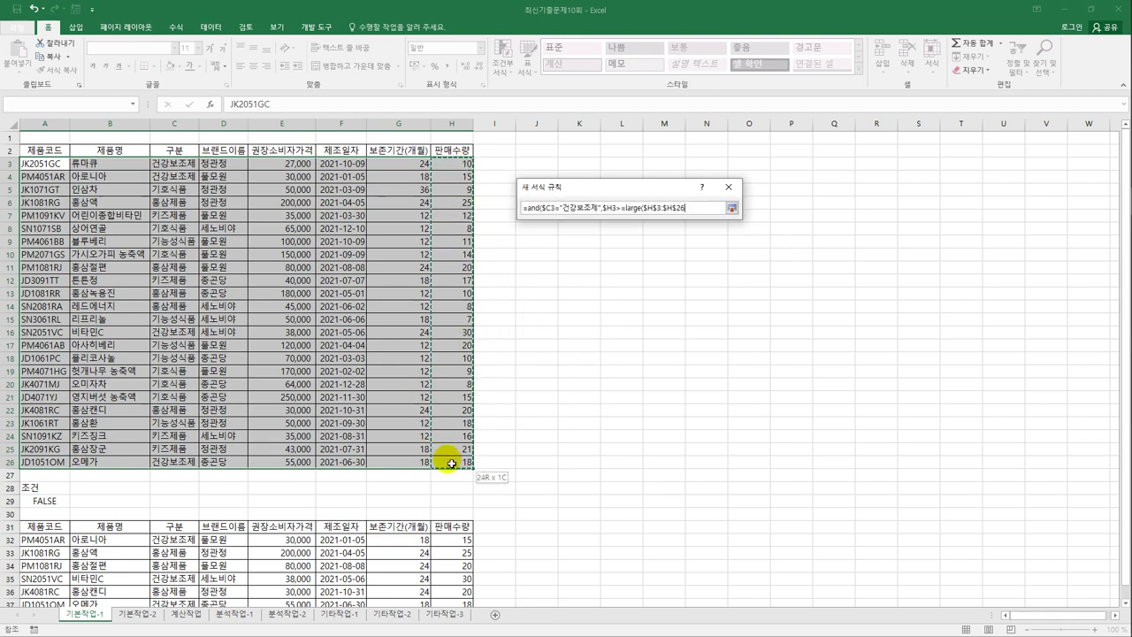
pyautogui.write(',12')
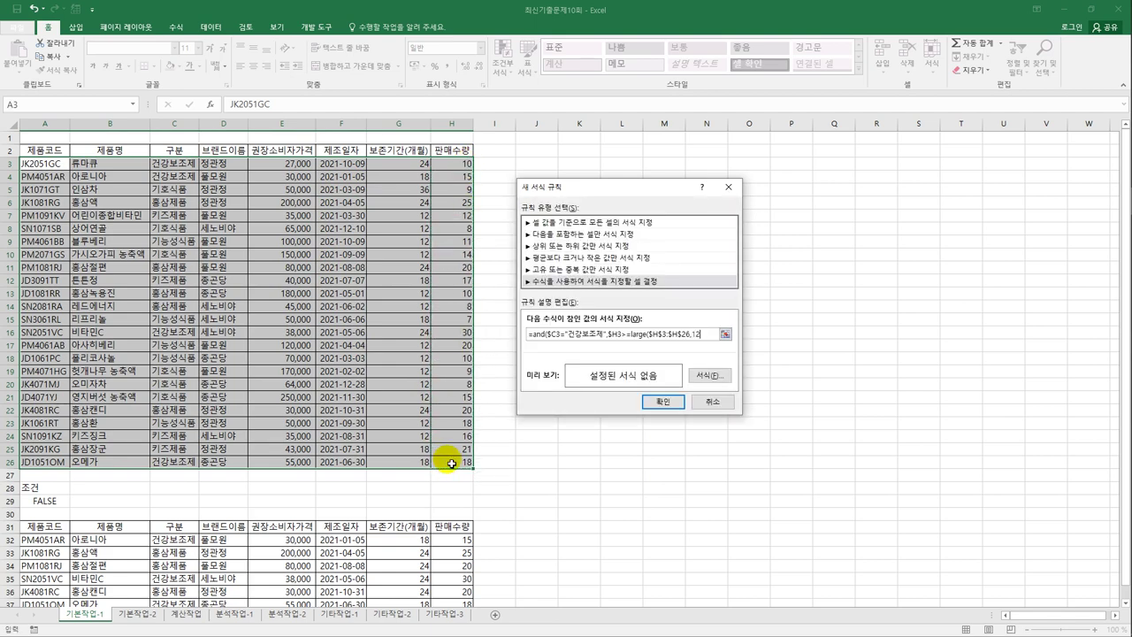
pyautogui.write(')')
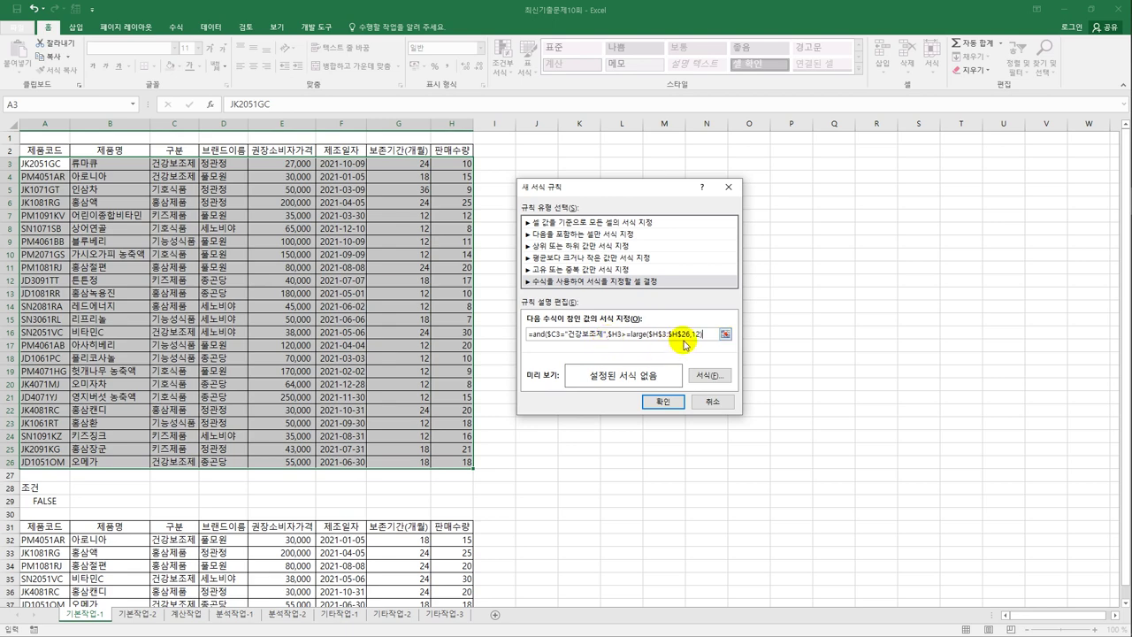
pyautogui.write(')')
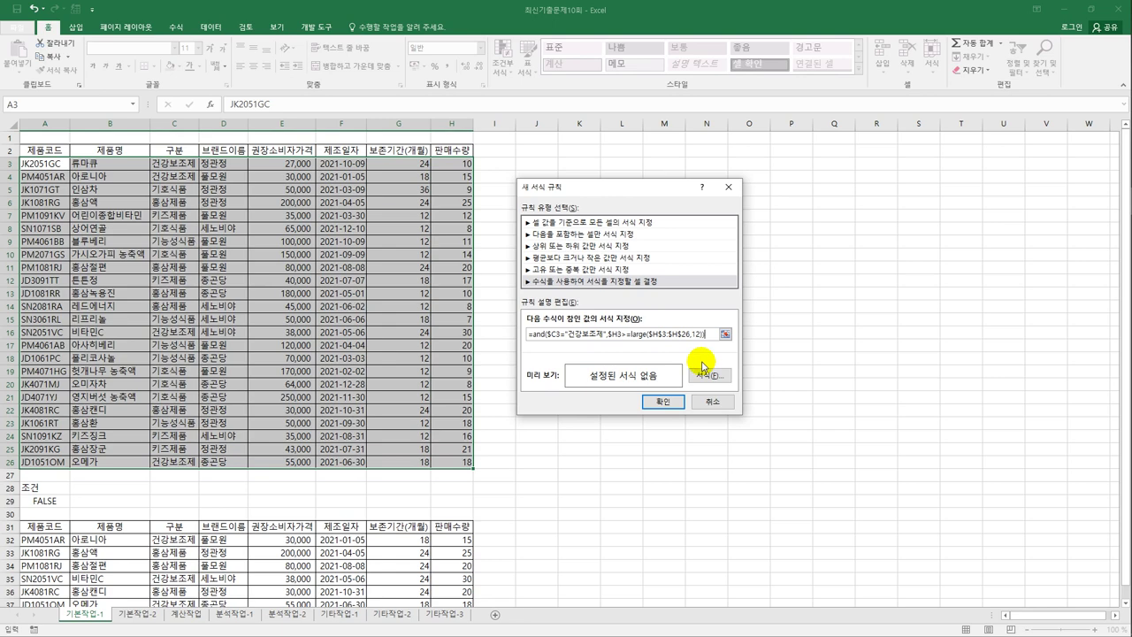
# - Set the rule's format to bold italic (굵은 기울임꼴) with the standard green font colour, and apply the rule
pyautogui.click(701, 376)
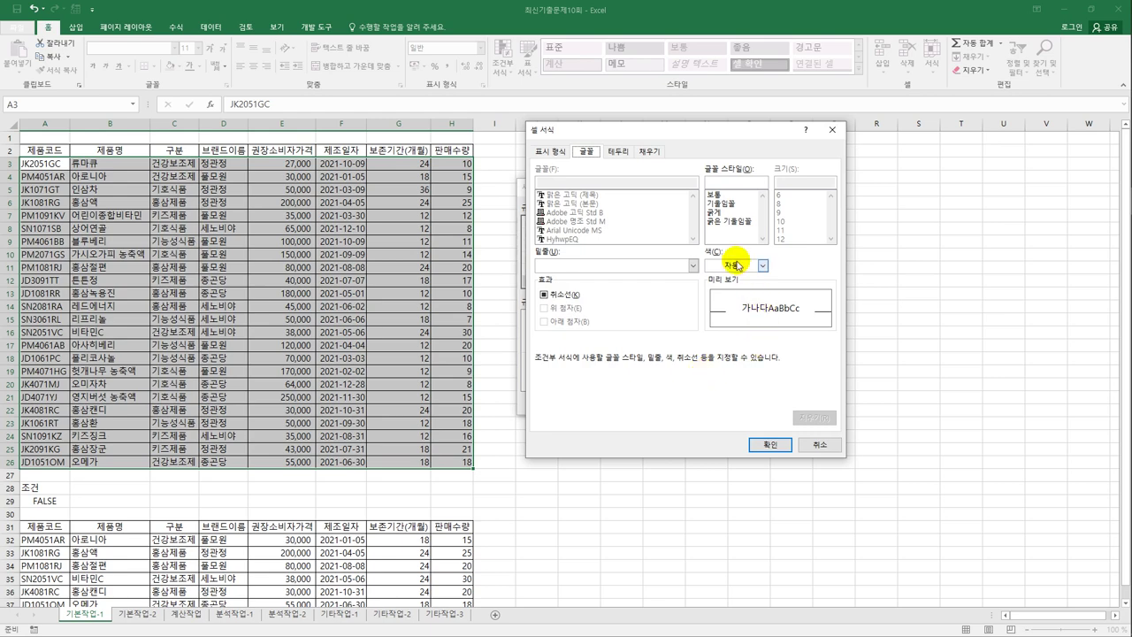
pyautogui.click(738, 223)
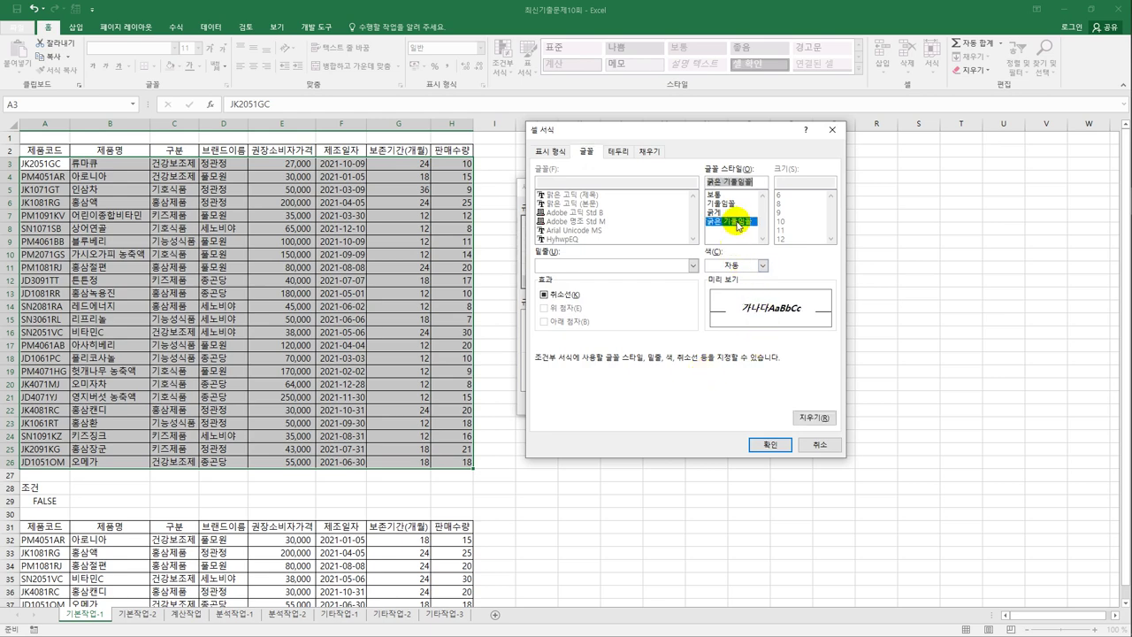
pyautogui.click(764, 265)
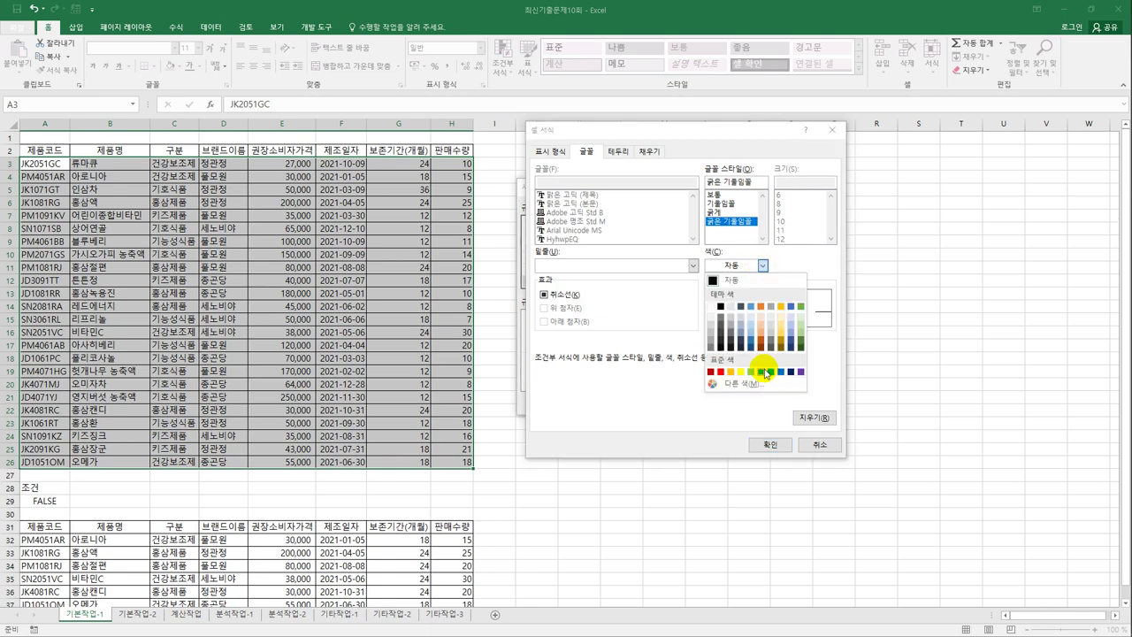
pyautogui.click(763, 373)
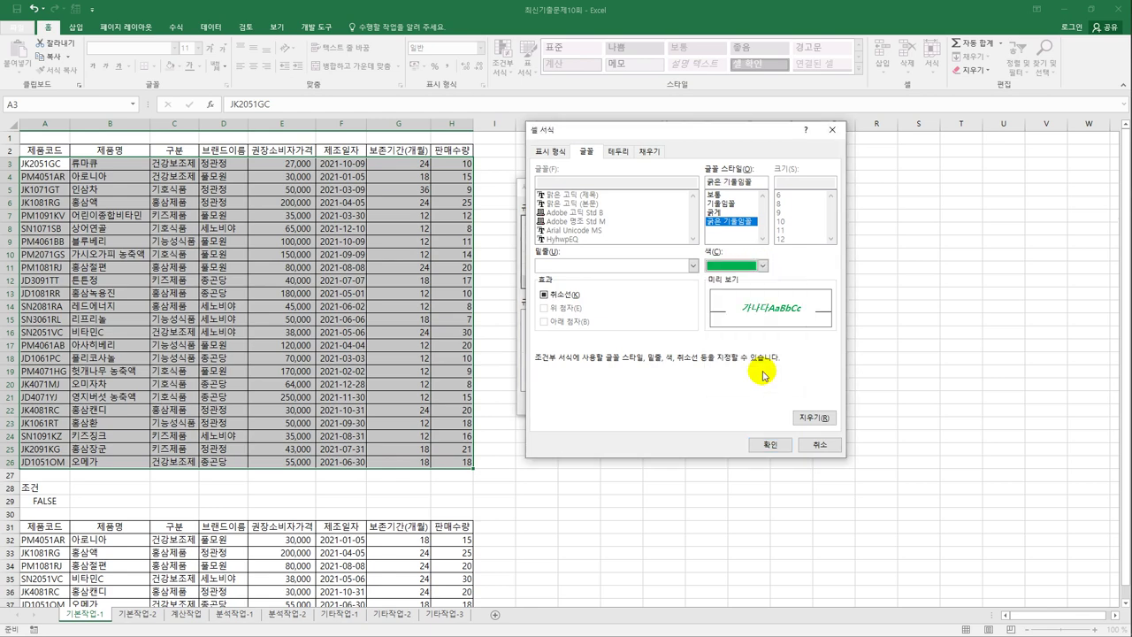
pyautogui.click(769, 445)
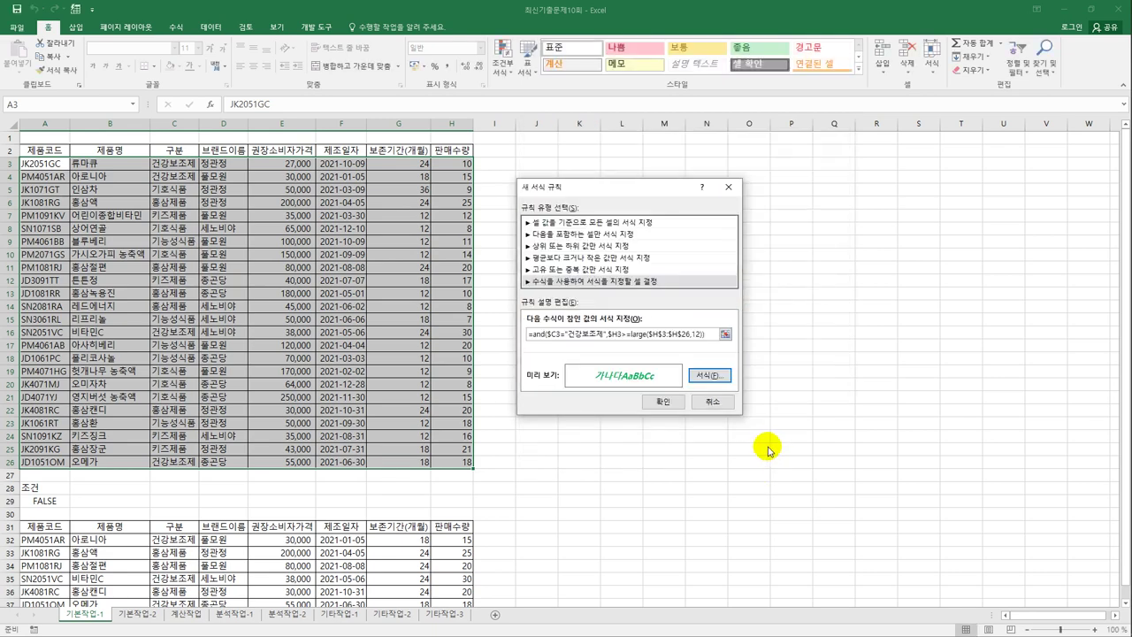
pyautogui.click(662, 404)
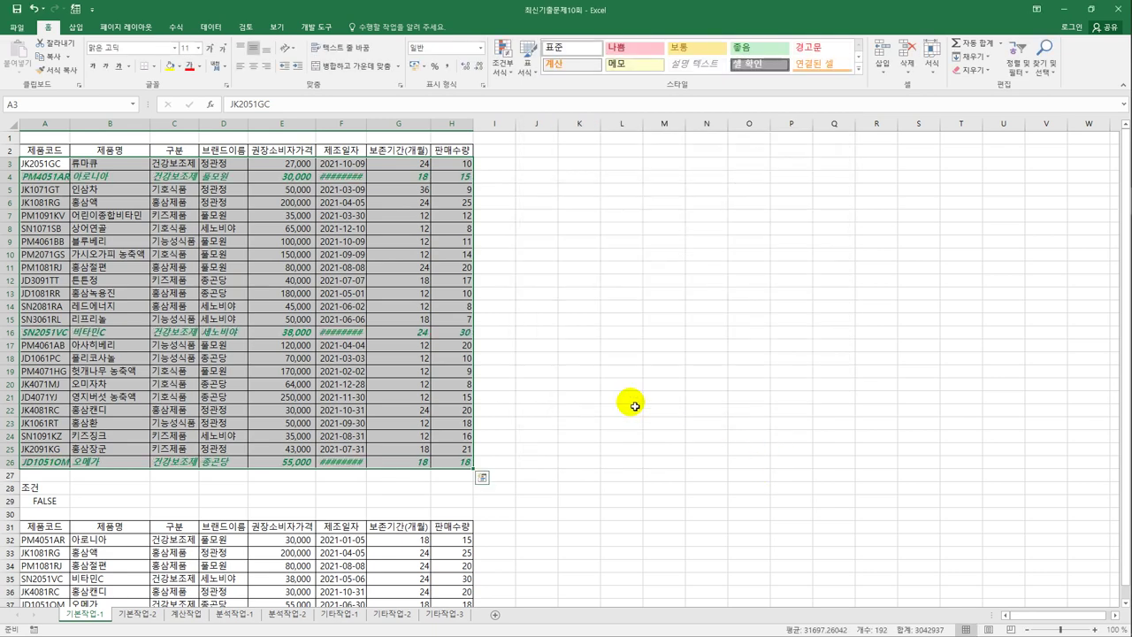
# - Autofit the 제조일자 column F and review the sales quantities in H3:H26
pyautogui.doubleClick(371, 131)
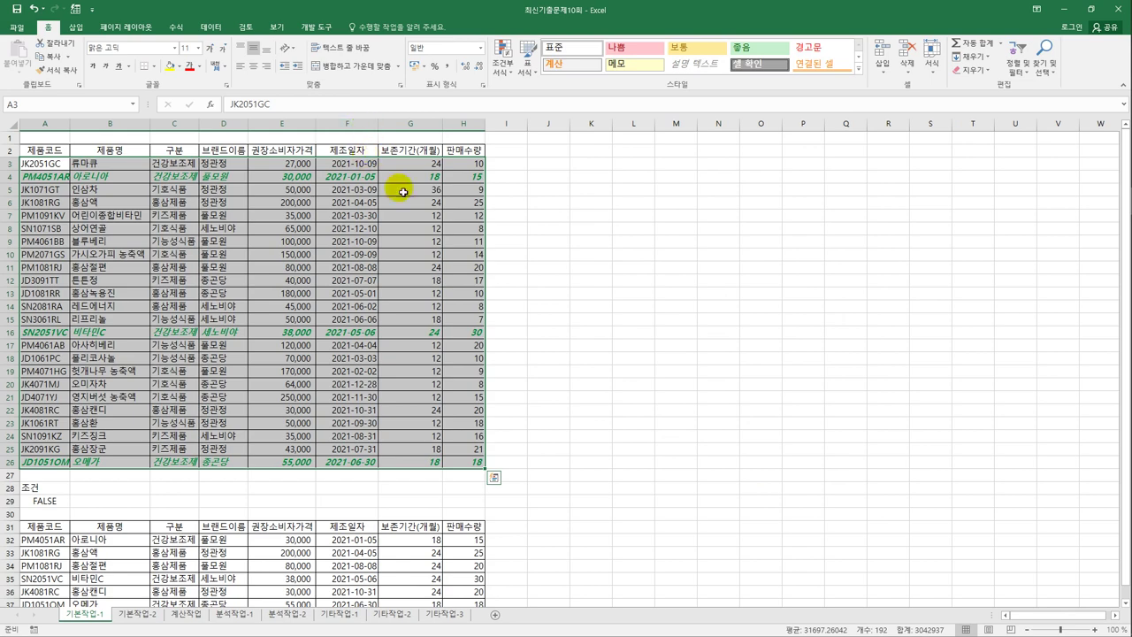
pyautogui.moveTo(463, 163); pyautogui.dragTo(462, 461)
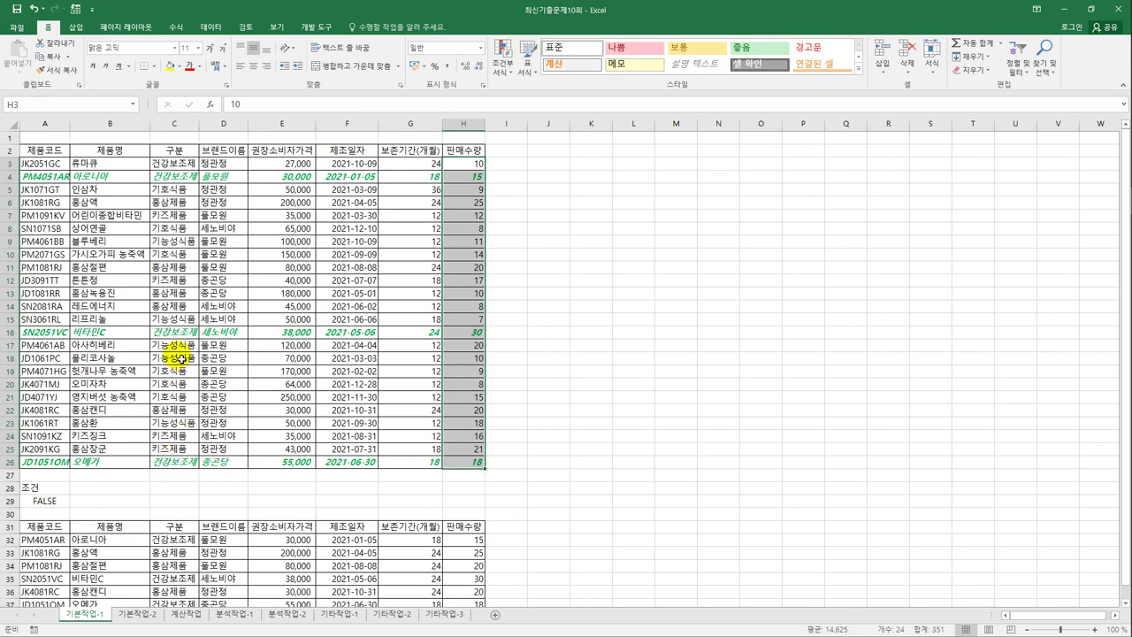
pyautogui.click(459, 181)
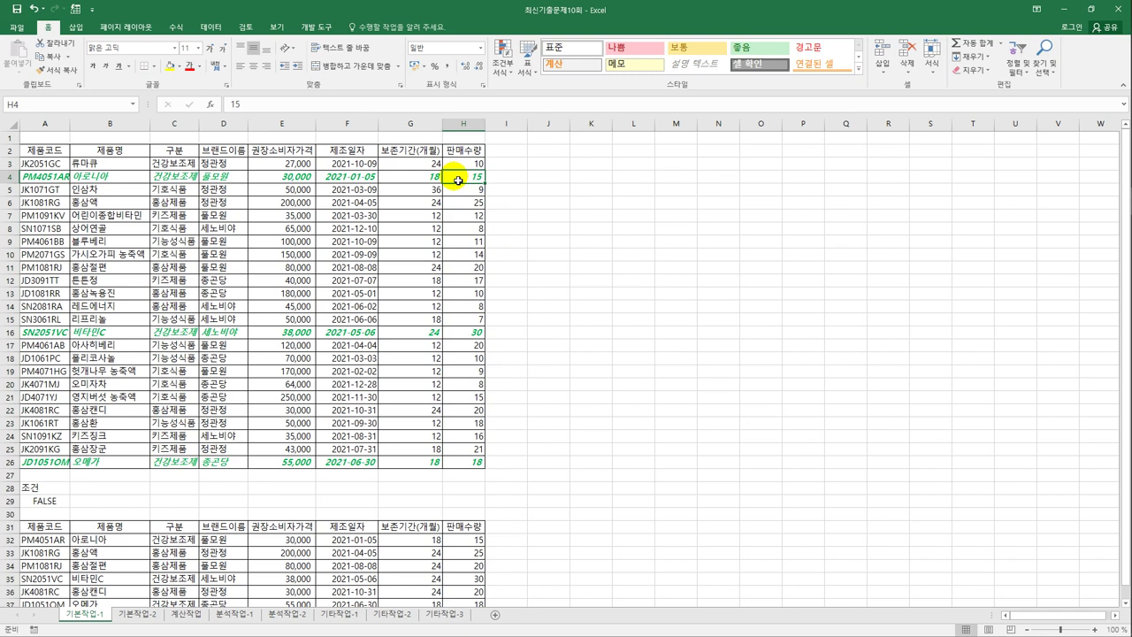
# - In the page setup of the 기본작업-2 sheet, centre the printout on the page both horizontally and vertically
pyautogui.click(148, 616)
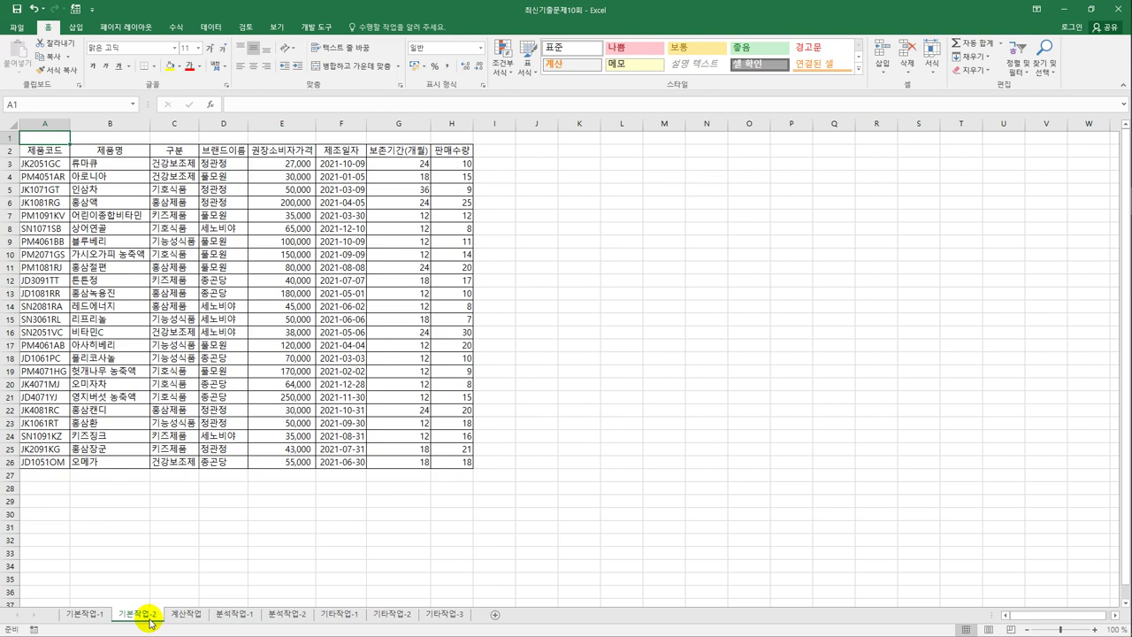
pyautogui.click(135, 35)
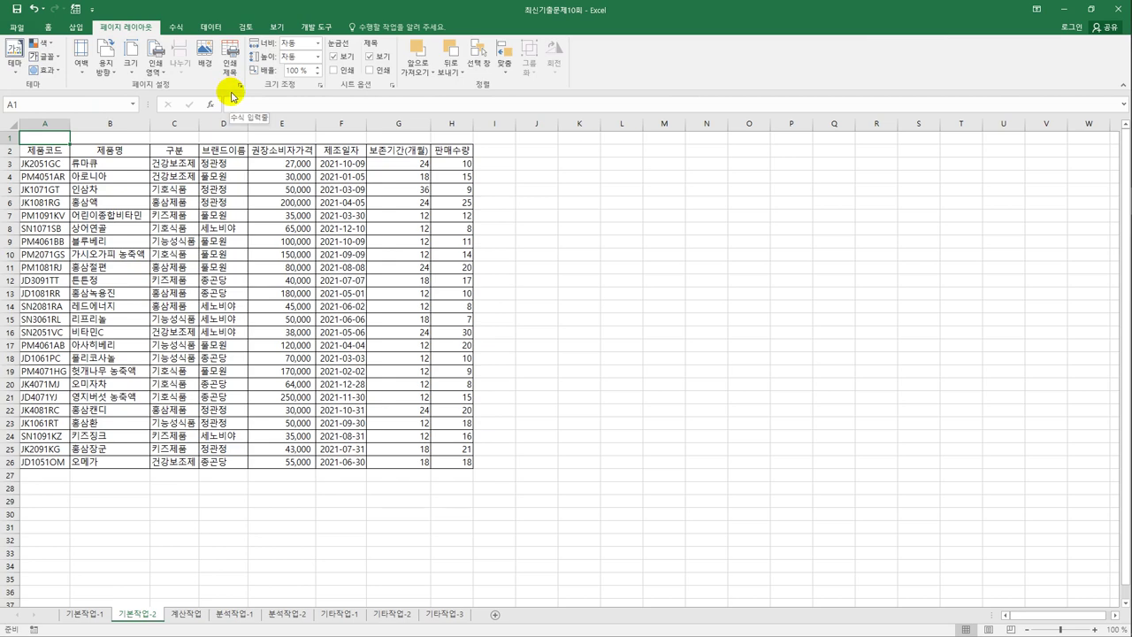
pyautogui.click(240, 85)
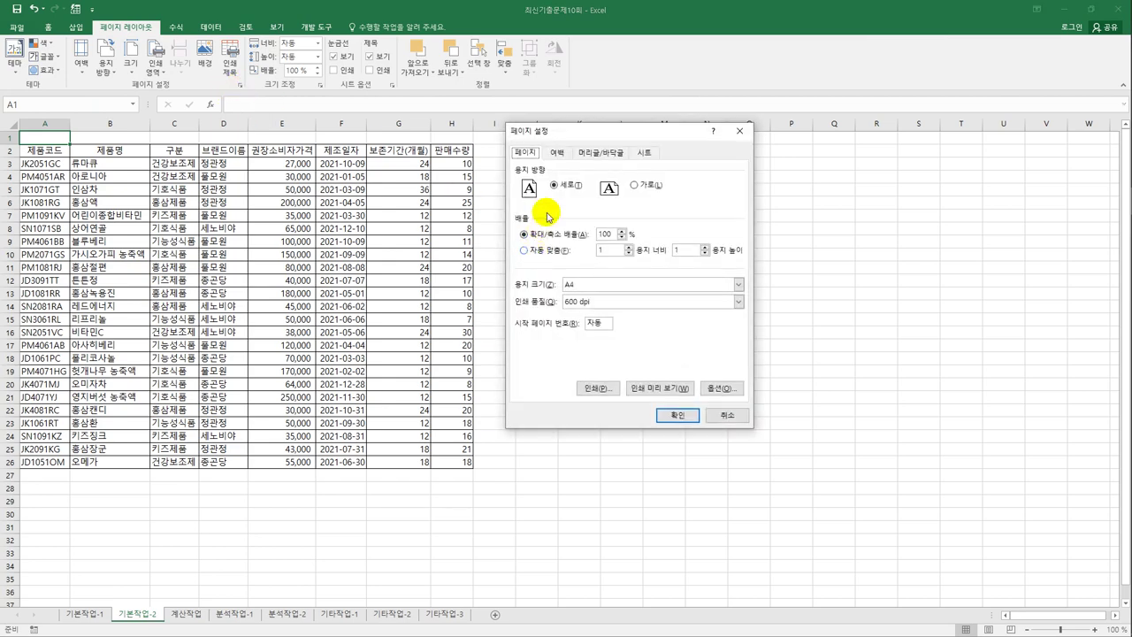
pyautogui.click(558, 155)
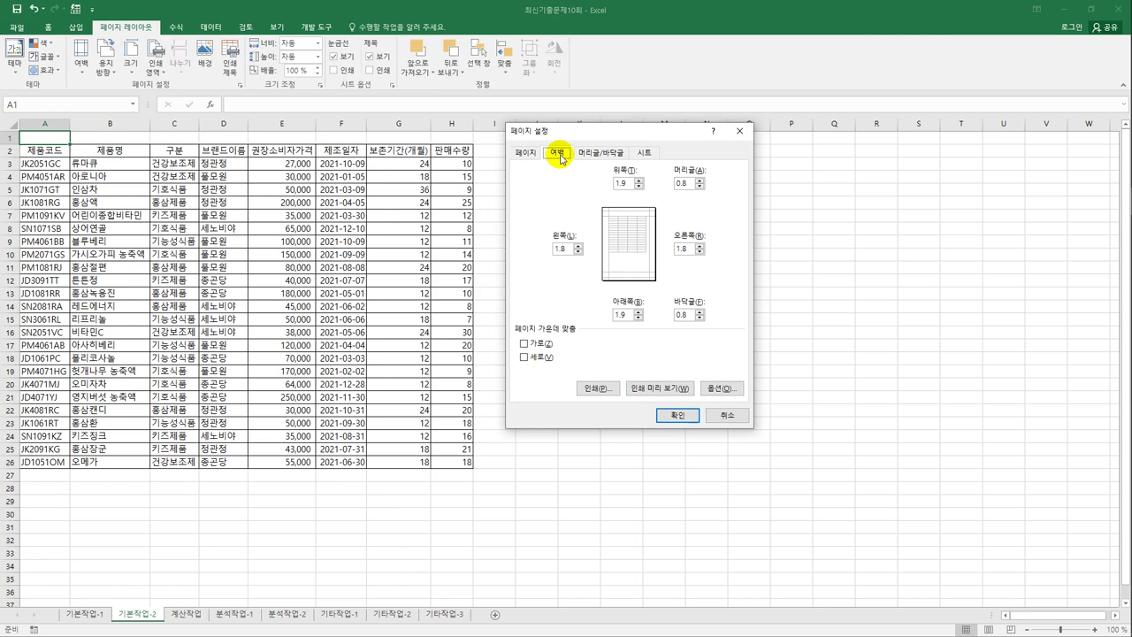
pyautogui.click(546, 344)
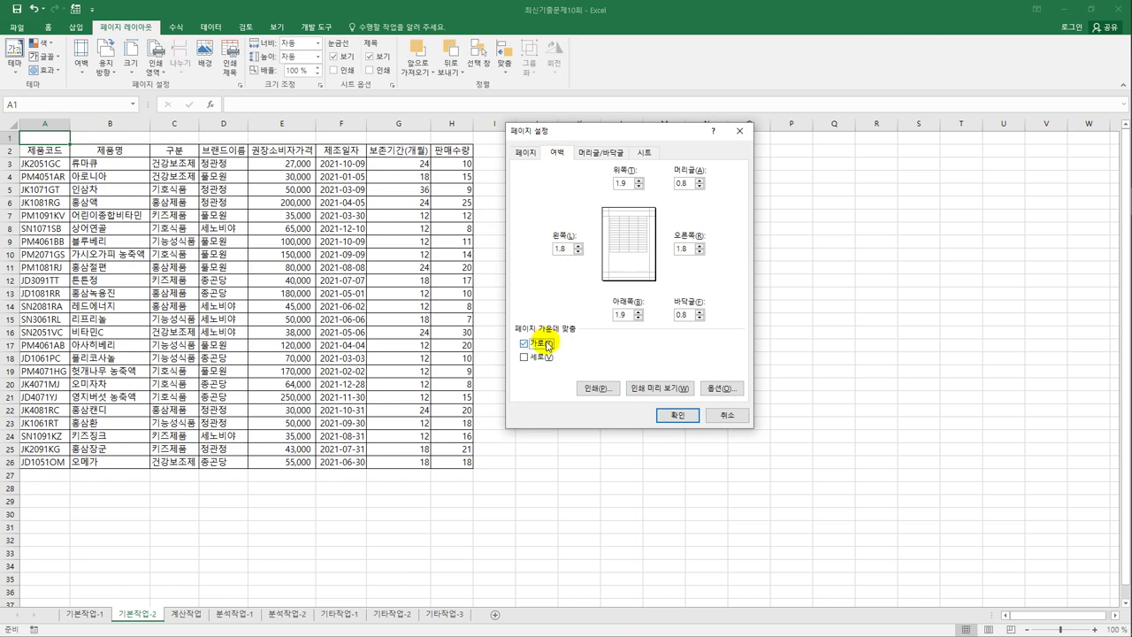
pyautogui.click(540, 358)
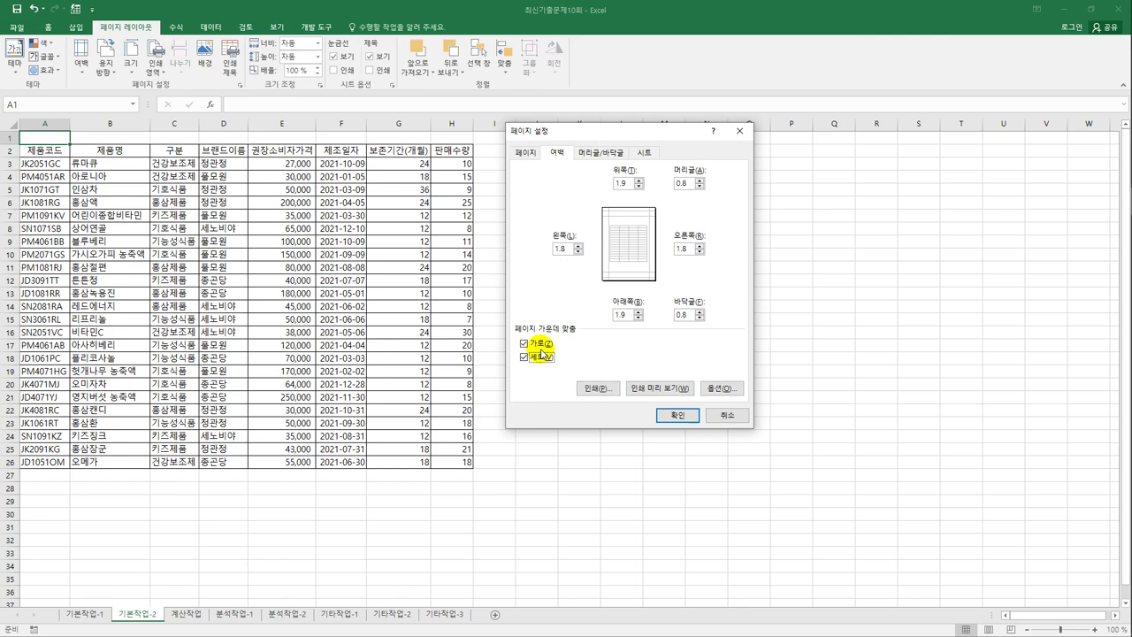
# - Add a custom footer with "페이지번호 : " followed by the page number code in its right section, and apply the page setup
pyautogui.click(593, 153)
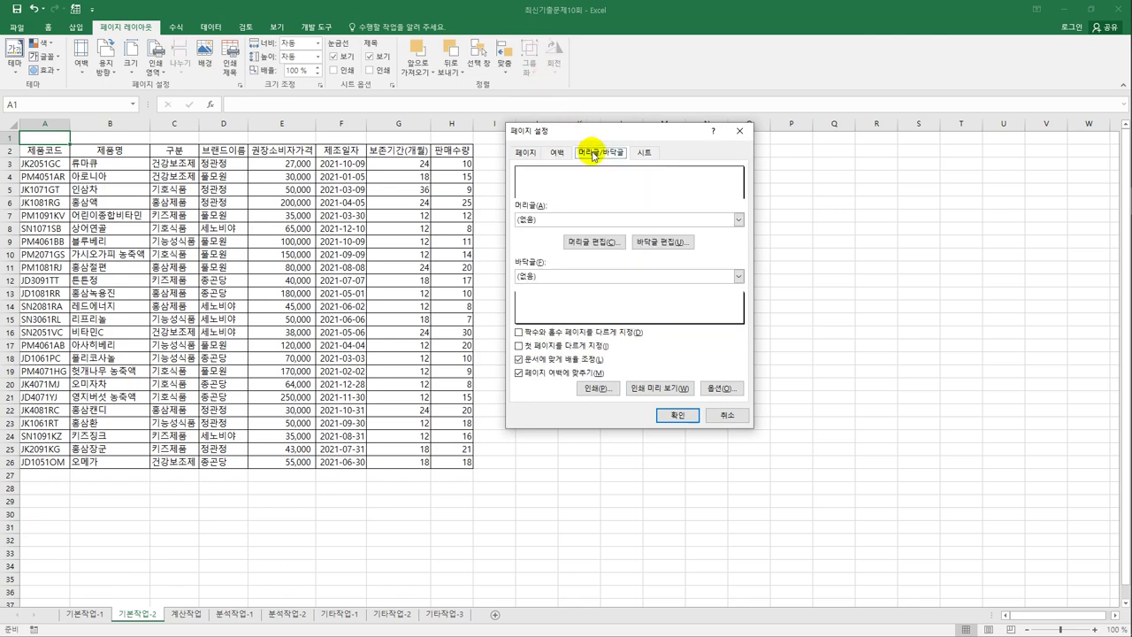
pyautogui.click(655, 244)
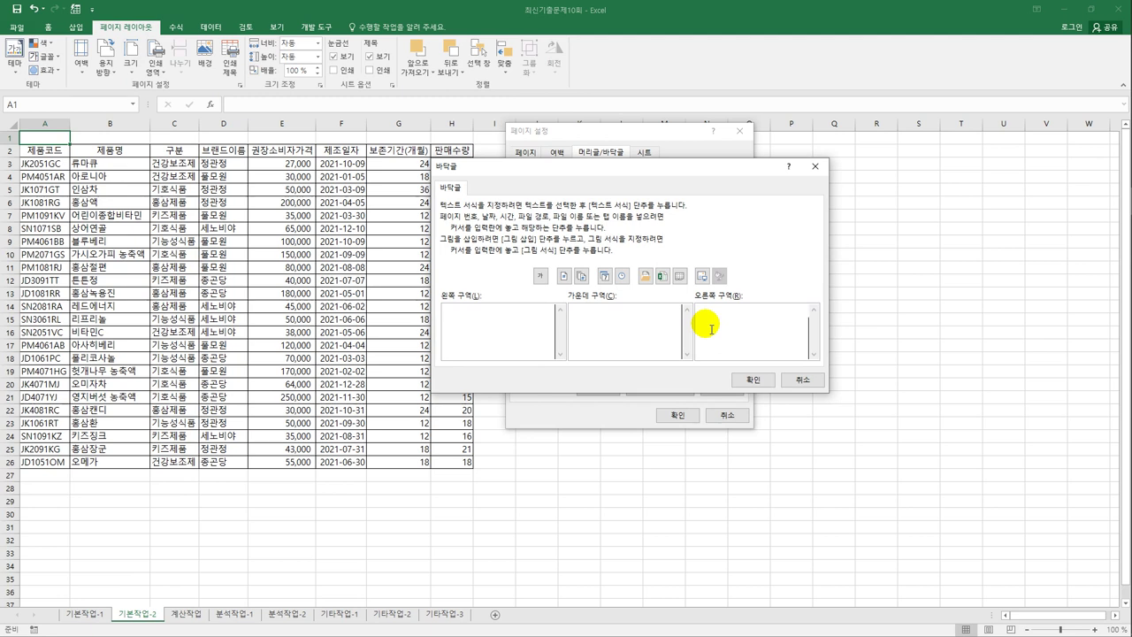
pyautogui.write('v')
pyautogui.write('페이지번호')
pyautogui.write(' :')
pyautogui.click(562, 279)
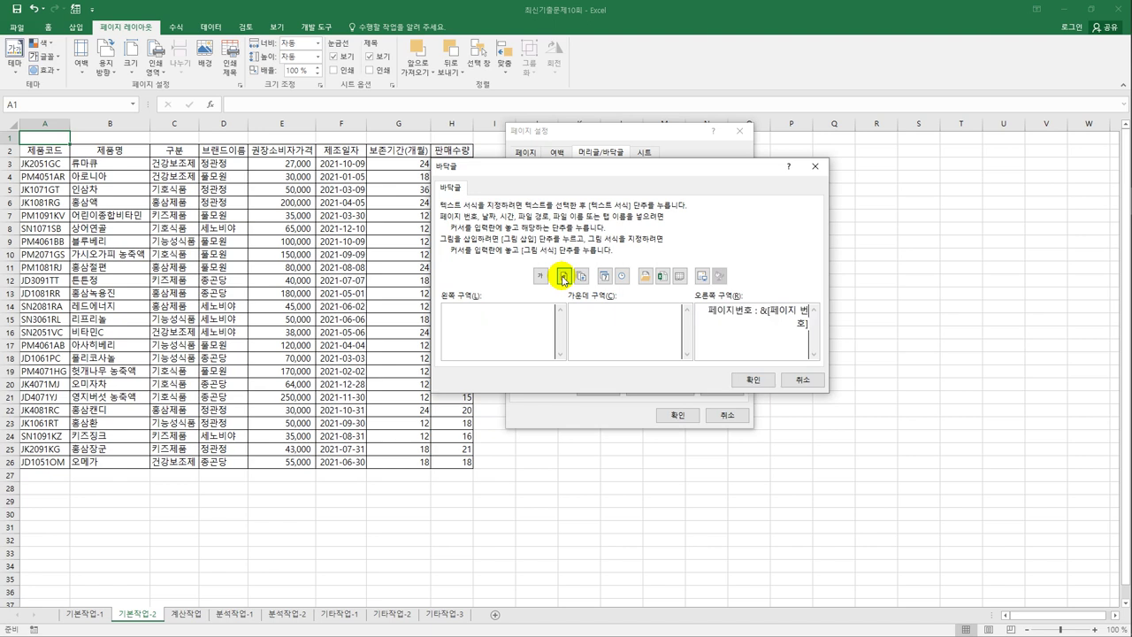
pyautogui.click(753, 380)
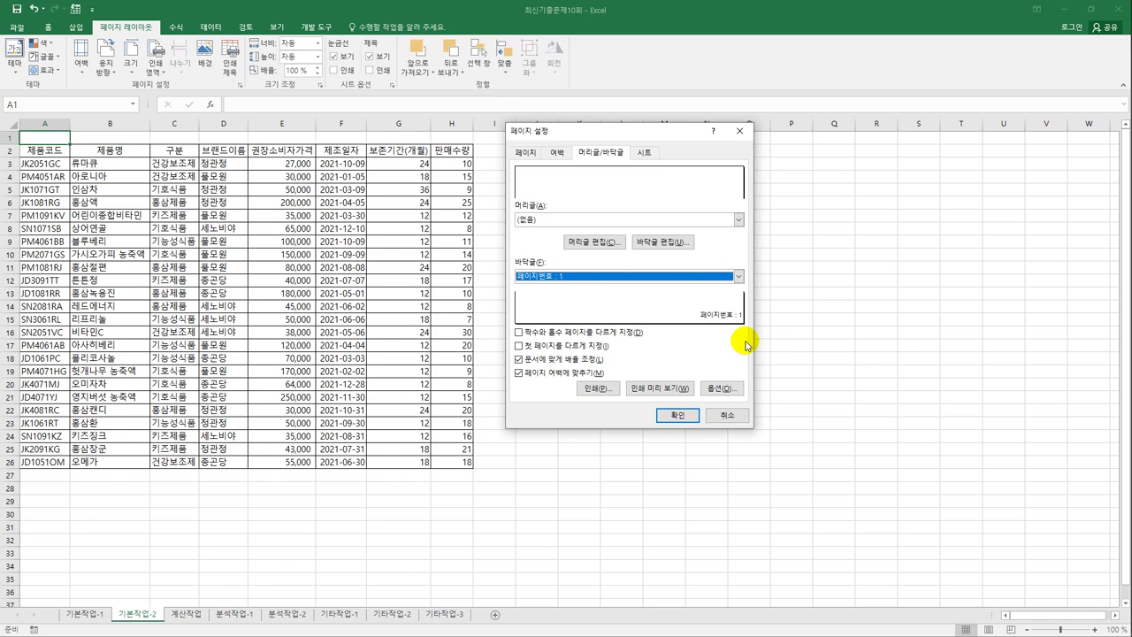
pyautogui.click(678, 416)
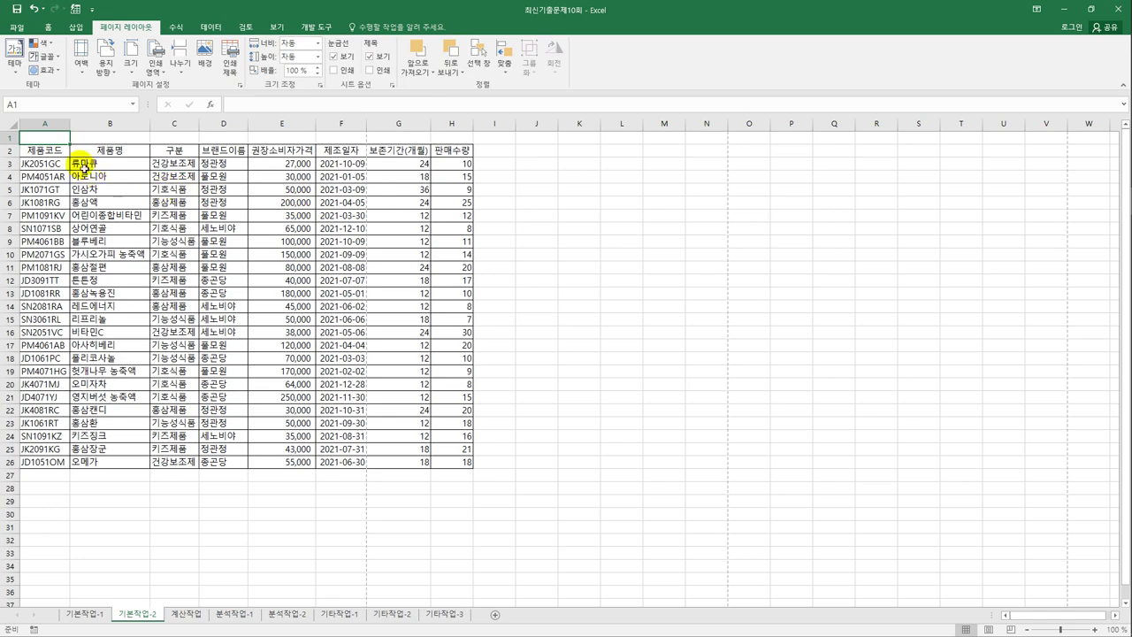
# - Set the product table A2:H26 as the print area
pyautogui.moveTo(65, 156); pyautogui.dragTo(454, 463)
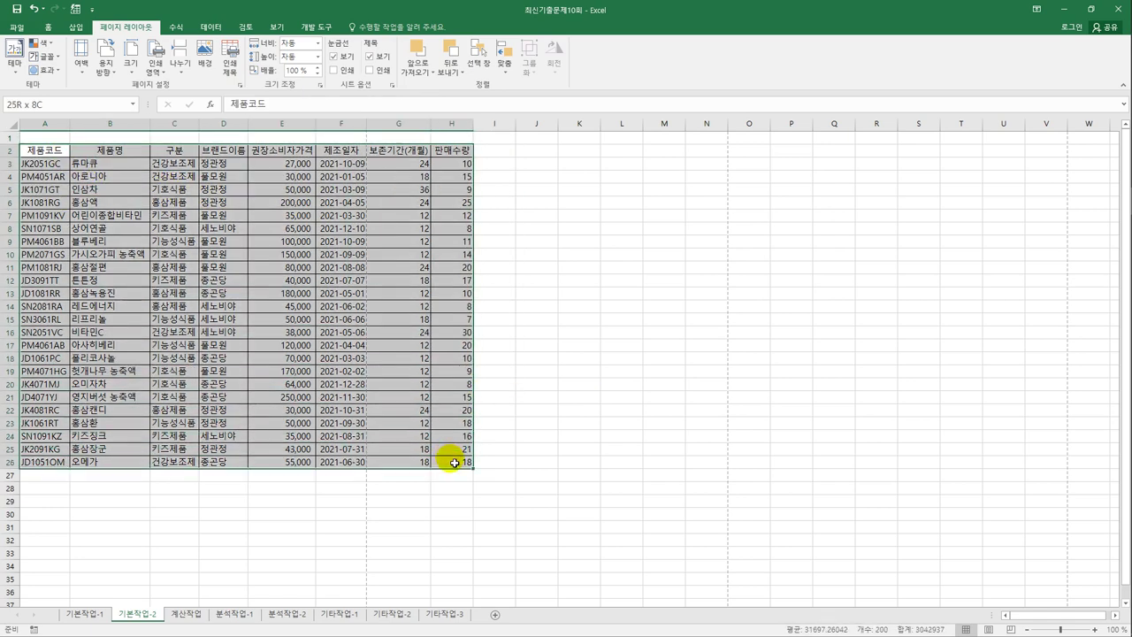
pyautogui.click(156, 67)
pyautogui.click(177, 85)
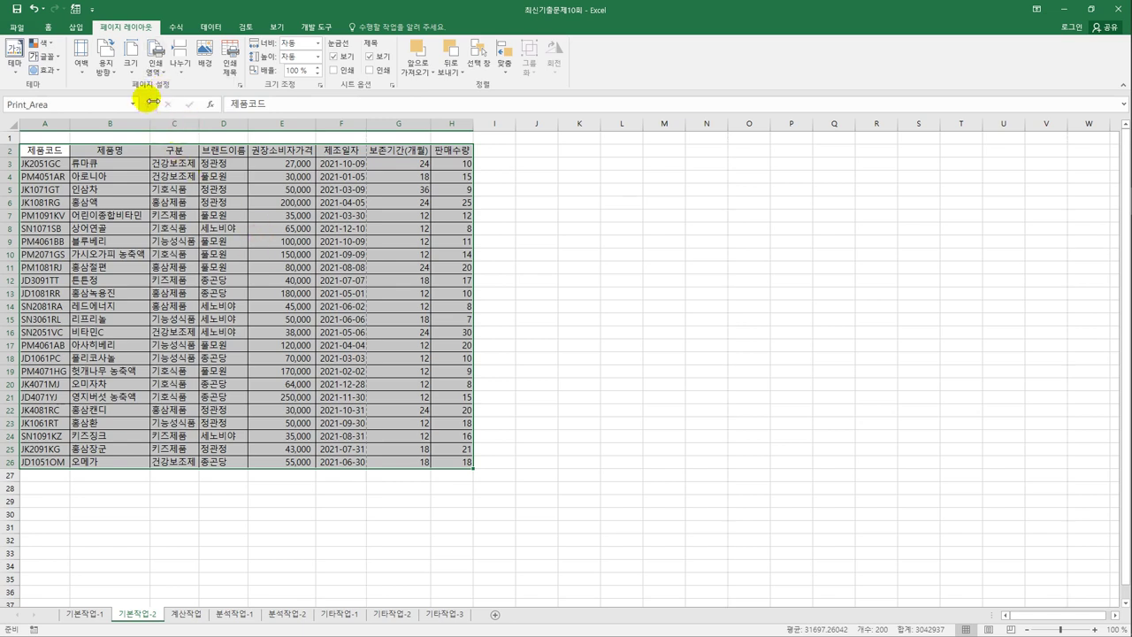
# - Set the 기본작업-2 sheet's page orientation to landscape and check the result in the print preview
pyautogui.click(106, 67)
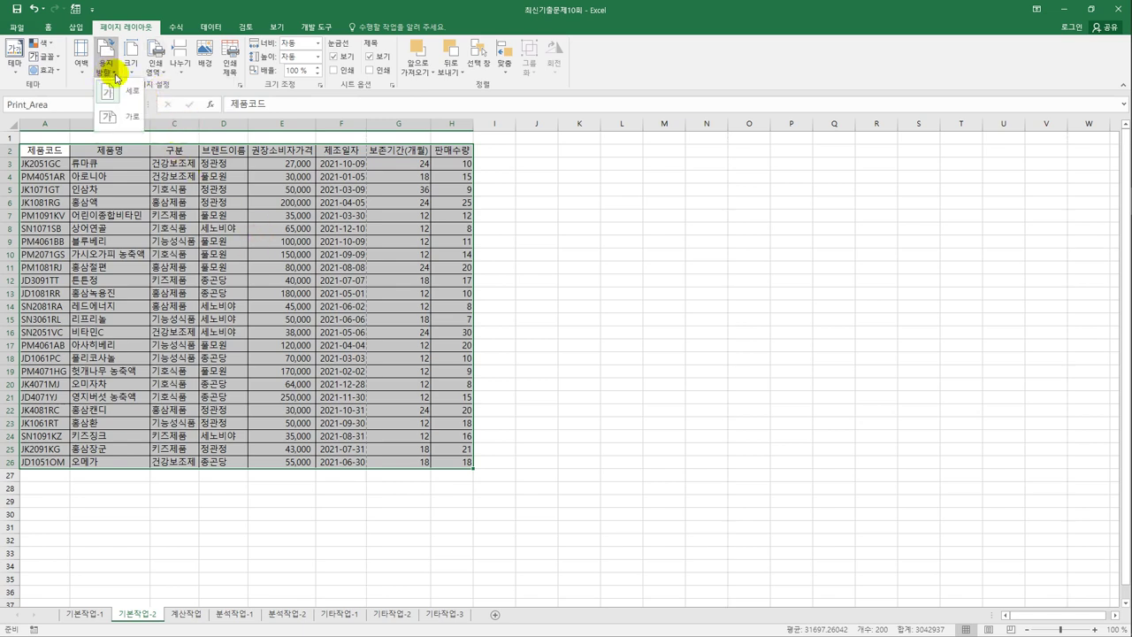
pyautogui.click(122, 124)
pyautogui.click(543, 369)
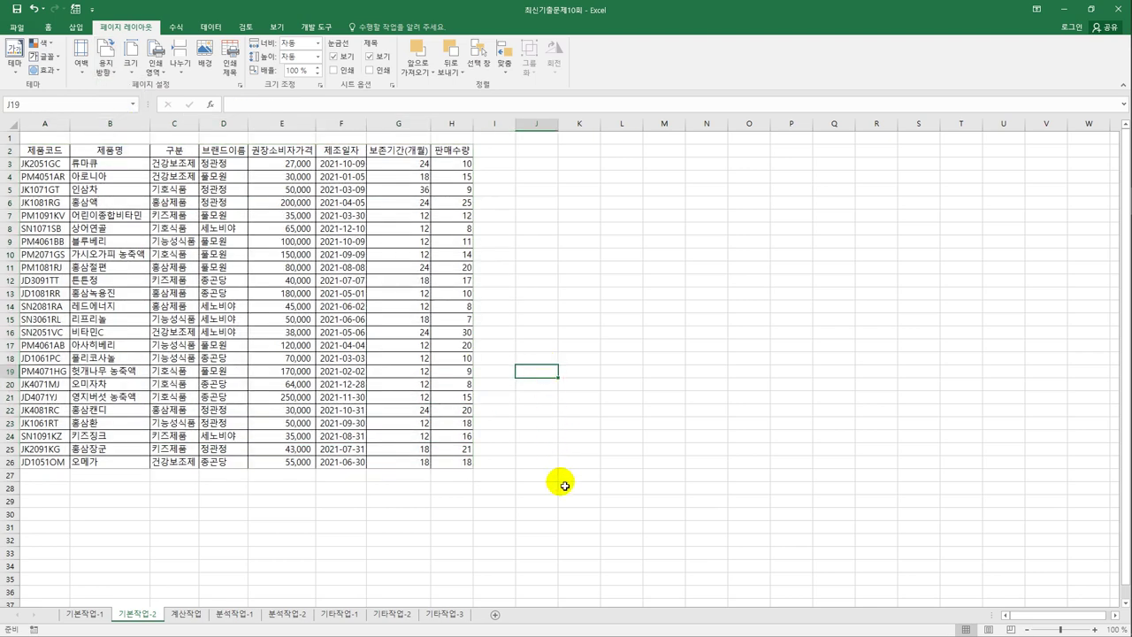
pyautogui.click(17, 27)
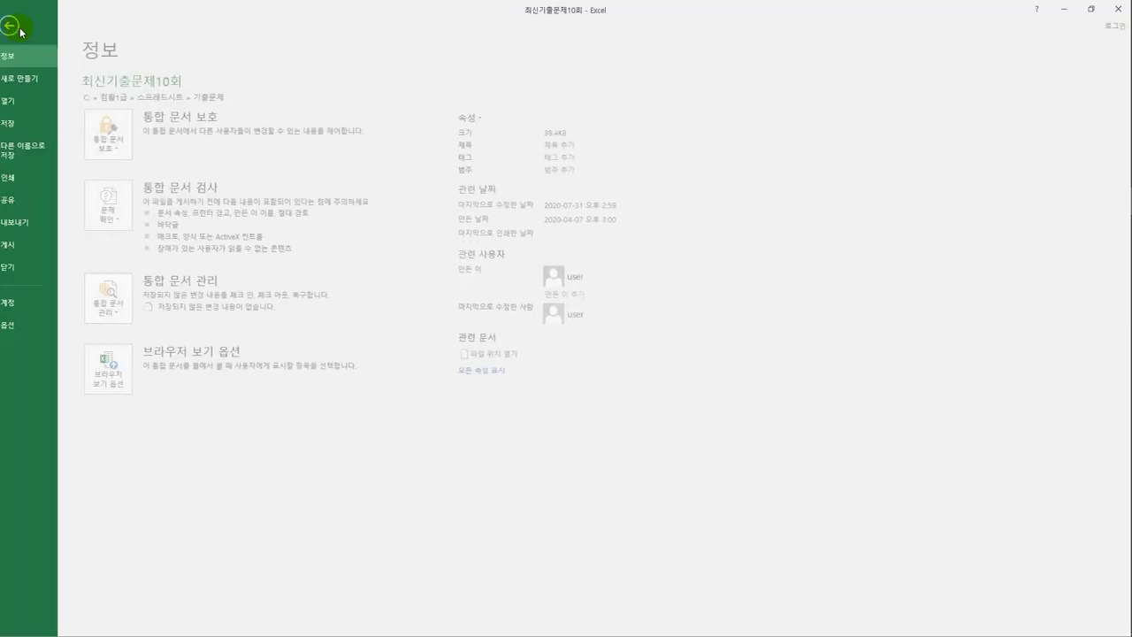
pyautogui.click(47, 184)
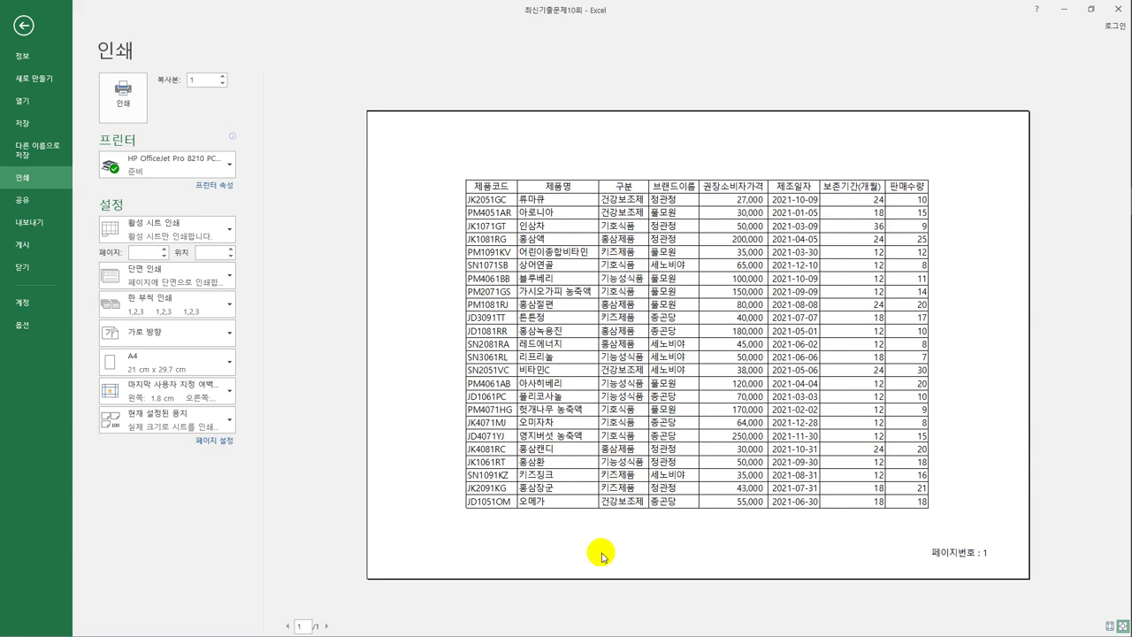
pyautogui.click(24, 25)
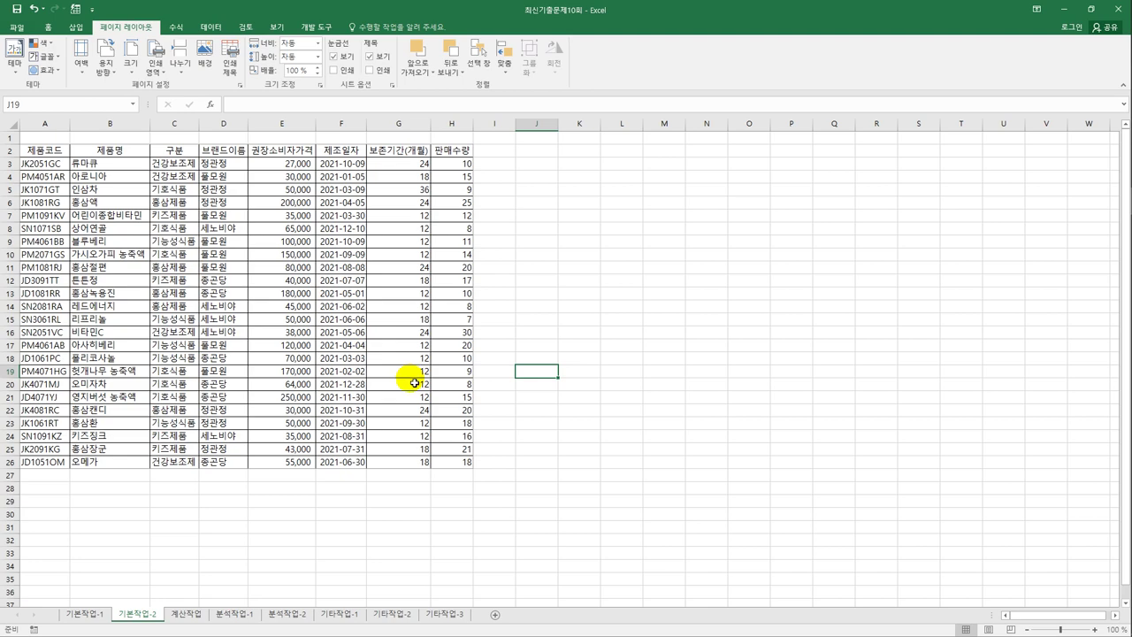
# - Switch to the 계산작업 sheet and select the first 할인판매금액 cell, H3, in 표1
pyautogui.click(192, 614)
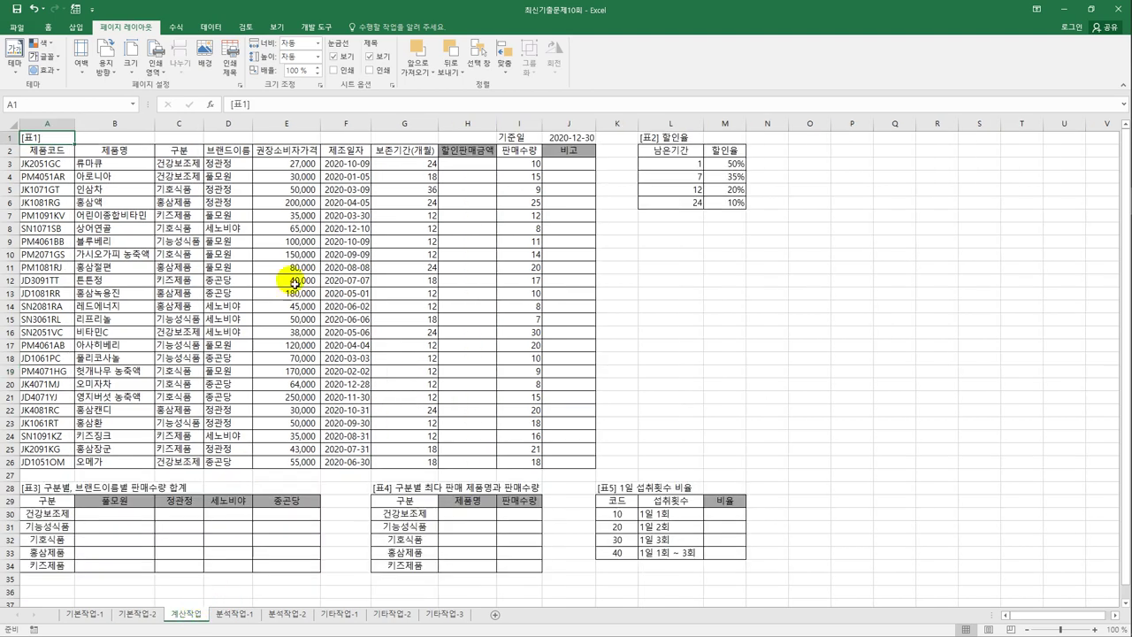
pyautogui.click(462, 168)
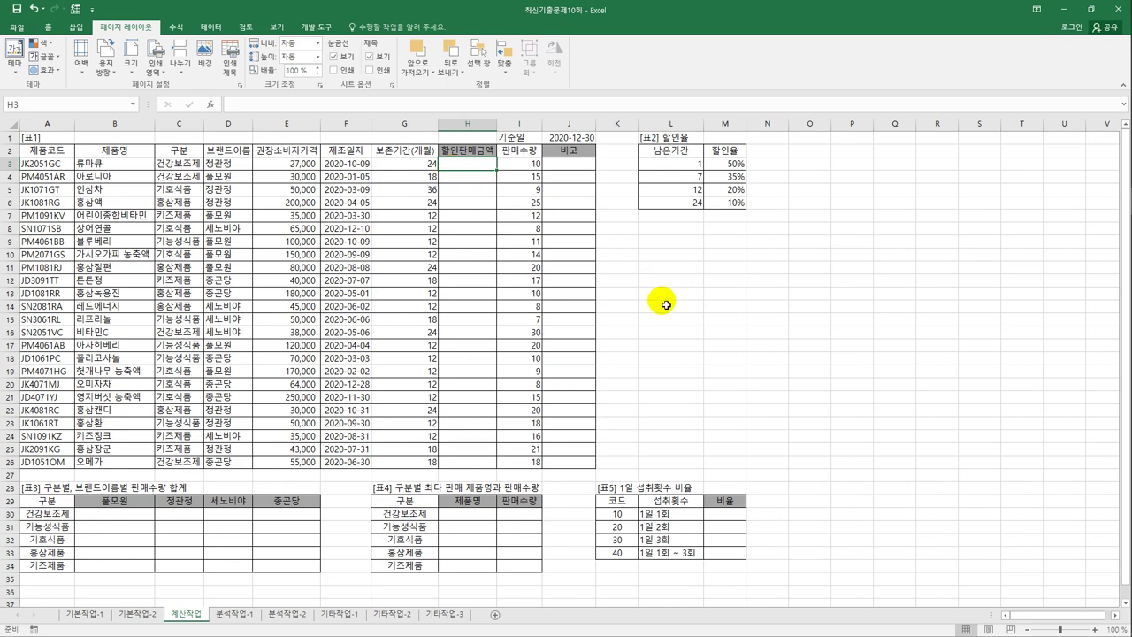
pyautogui.click(299, 164)
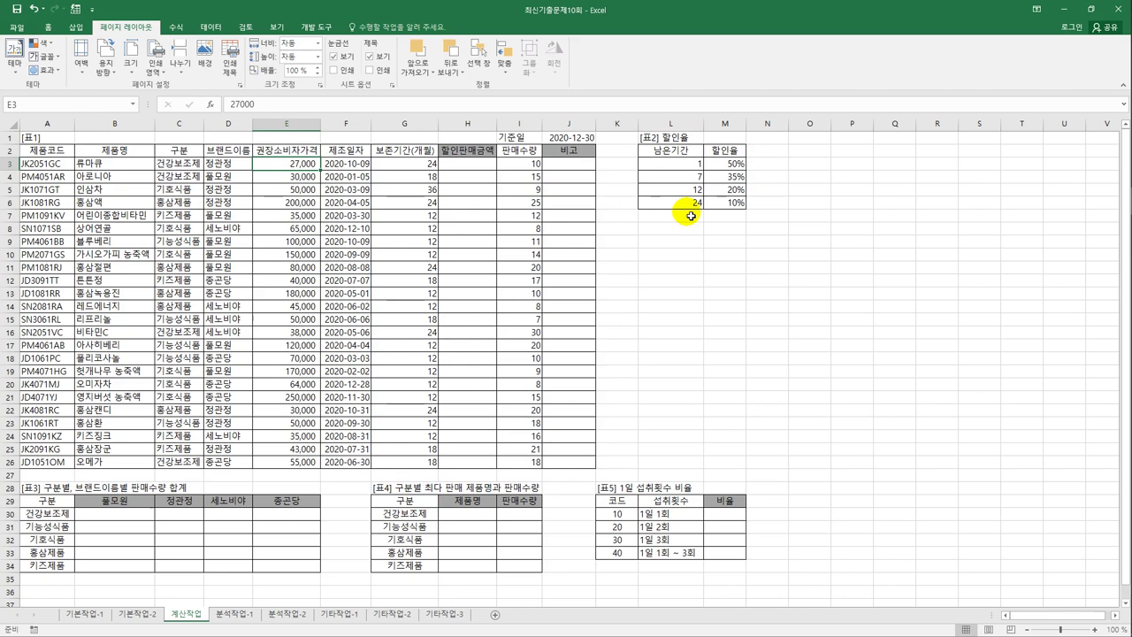
pyautogui.click(469, 165)
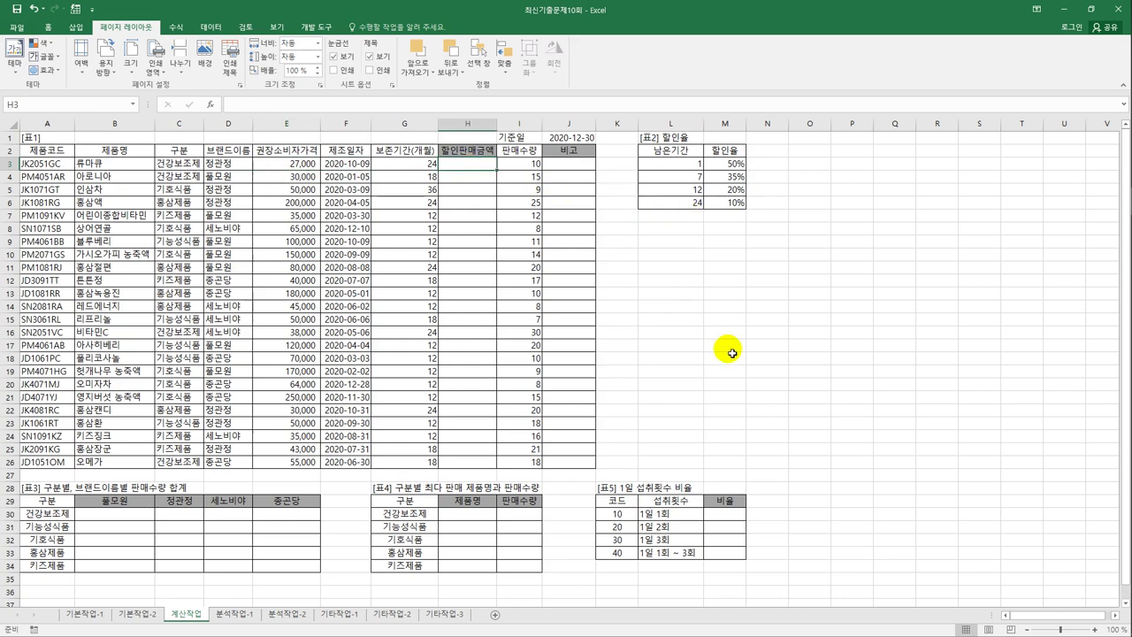
pyautogui.write('=')
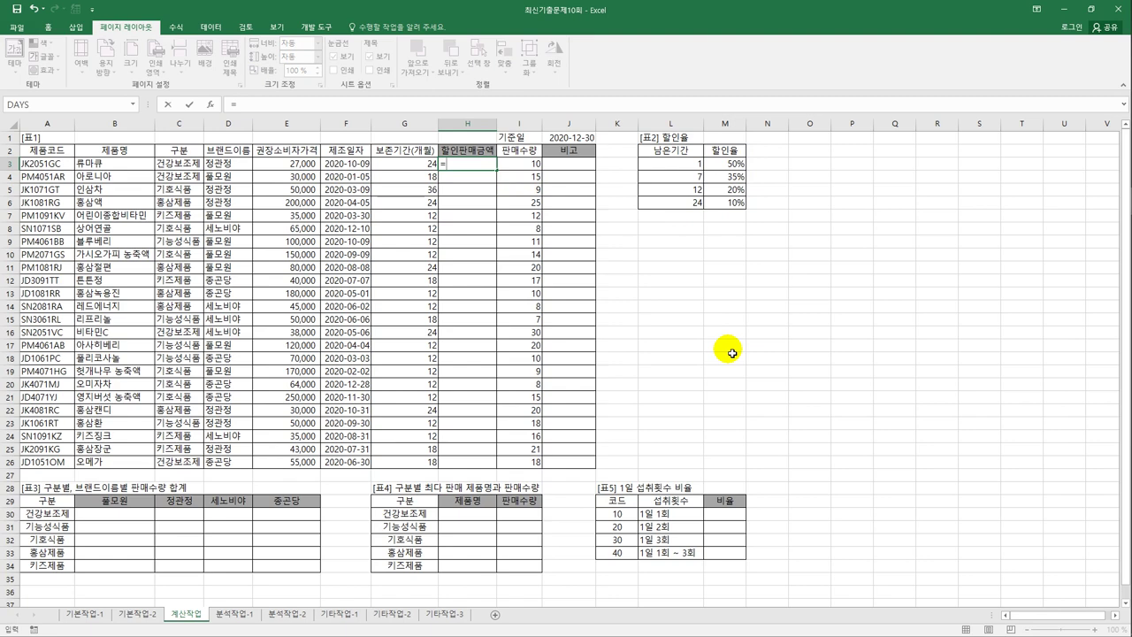
pyautogui.click(316, 165)
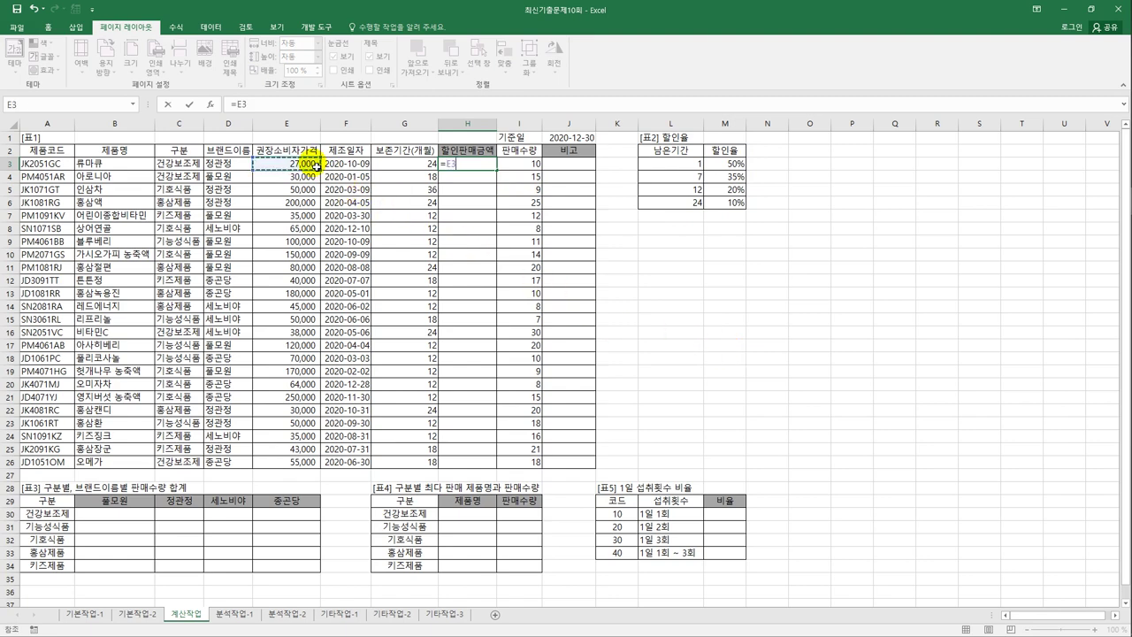
pyautogui.write('8')
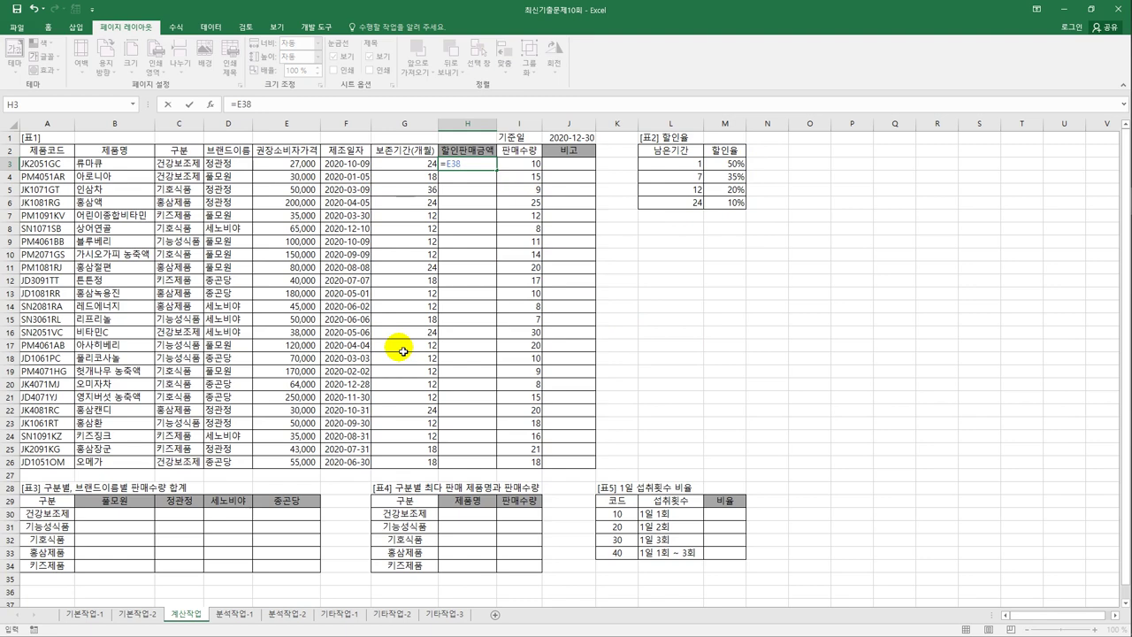
pyautogui.press('BackSpace')
pyautogui.write('*(1-')
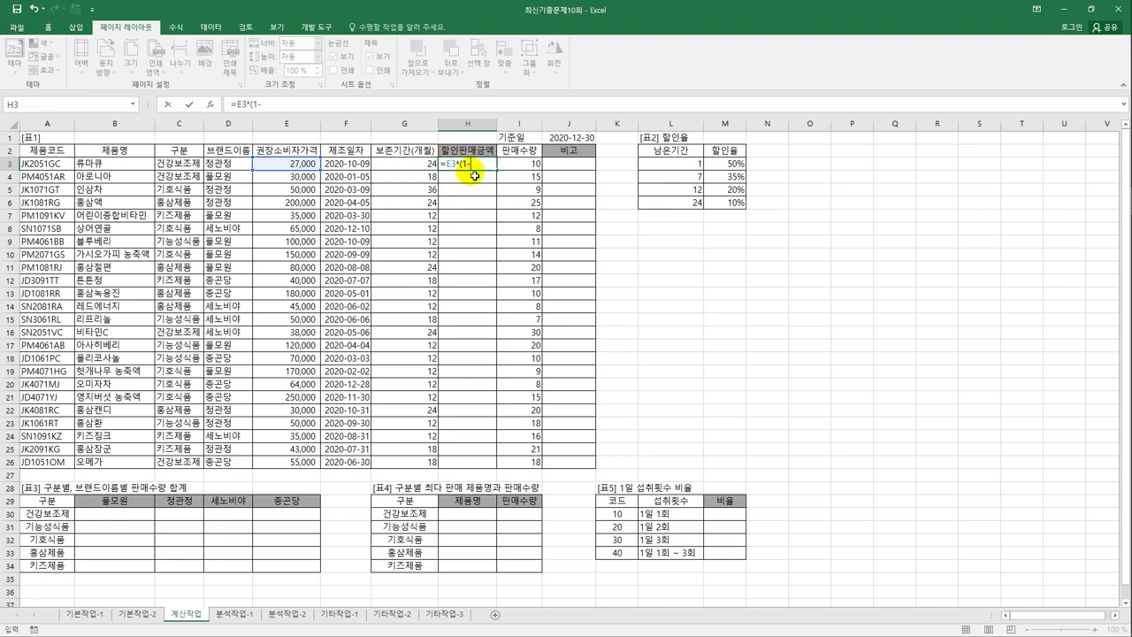
pyautogui.press('Escape')
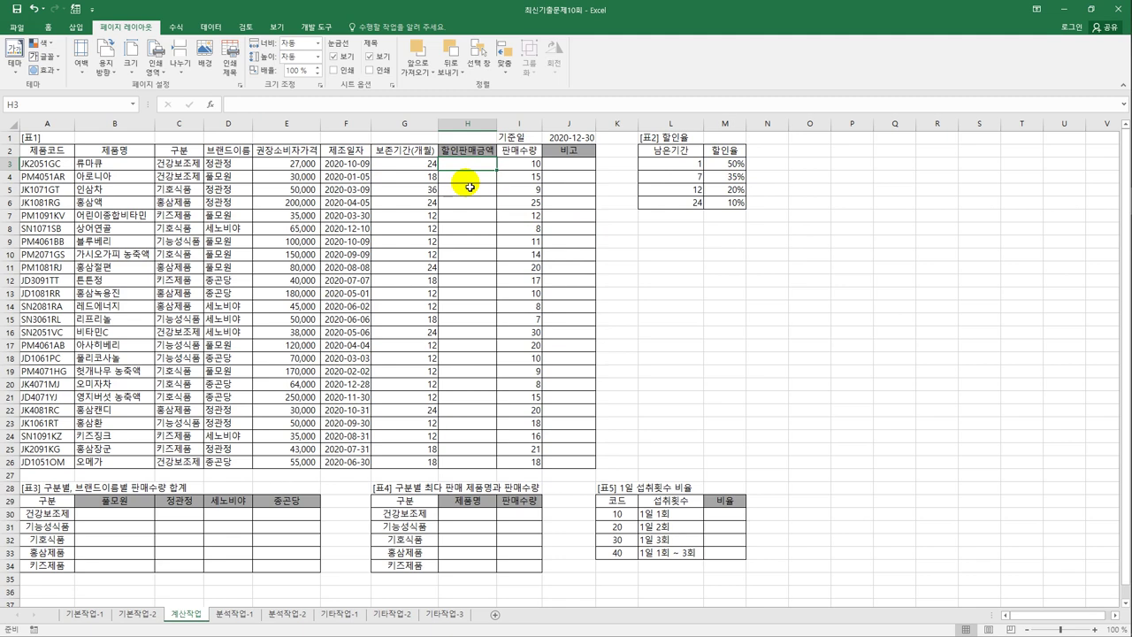
# - Begin the H3 formula as =EDATE(F3,G3)-$J$1 to get the days from the reference date to expiry
pyautogui.write('=')
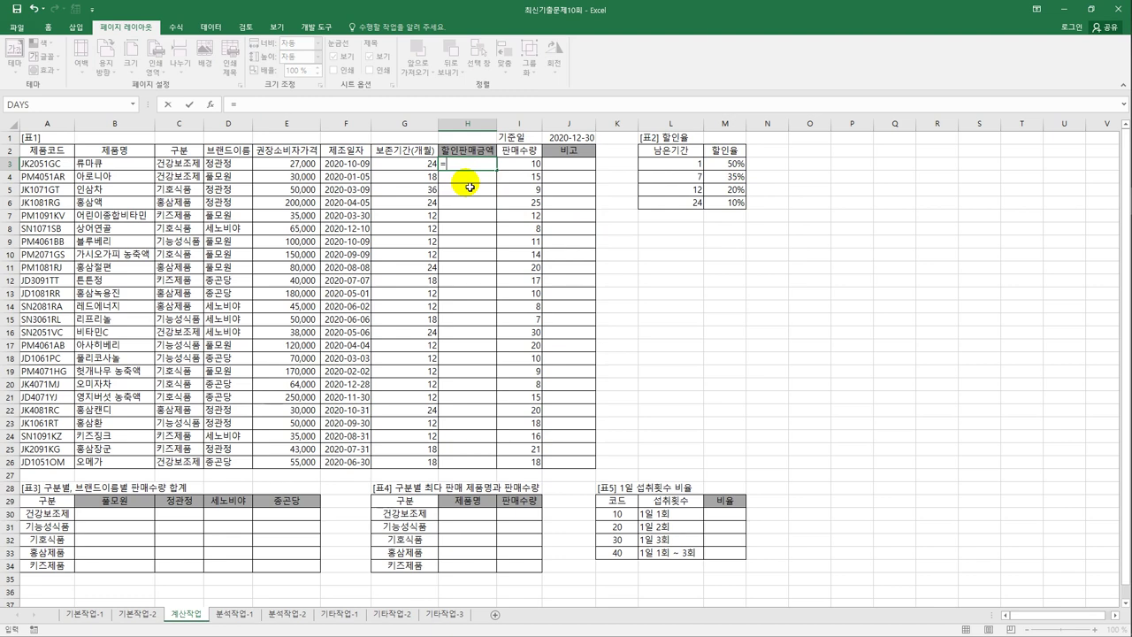
pyautogui.write('e')
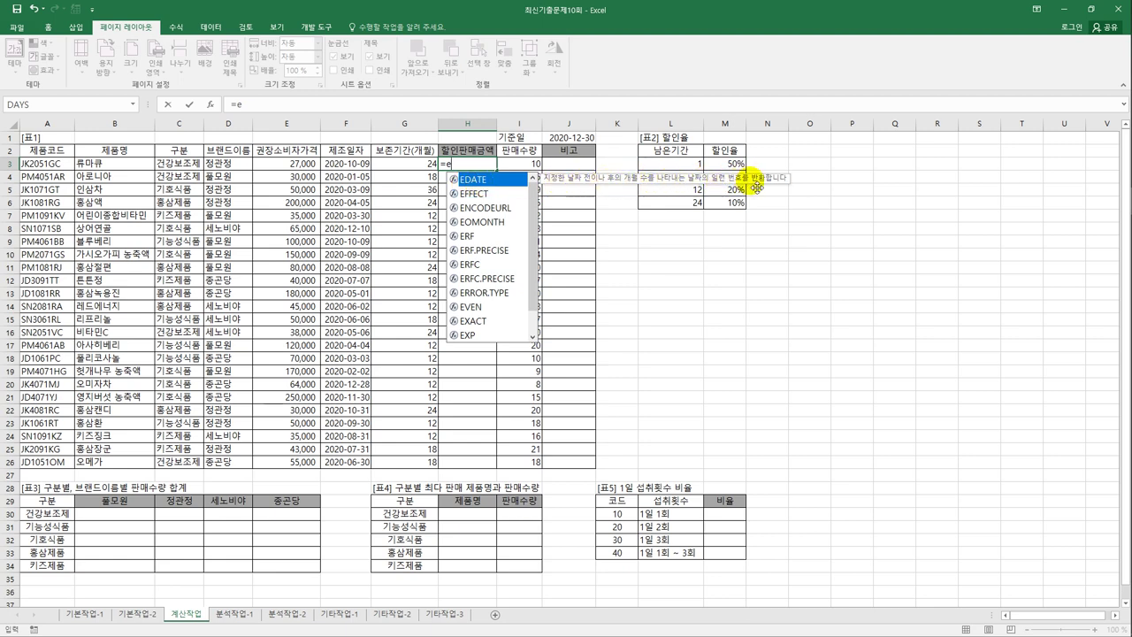
pyautogui.press('Tab')
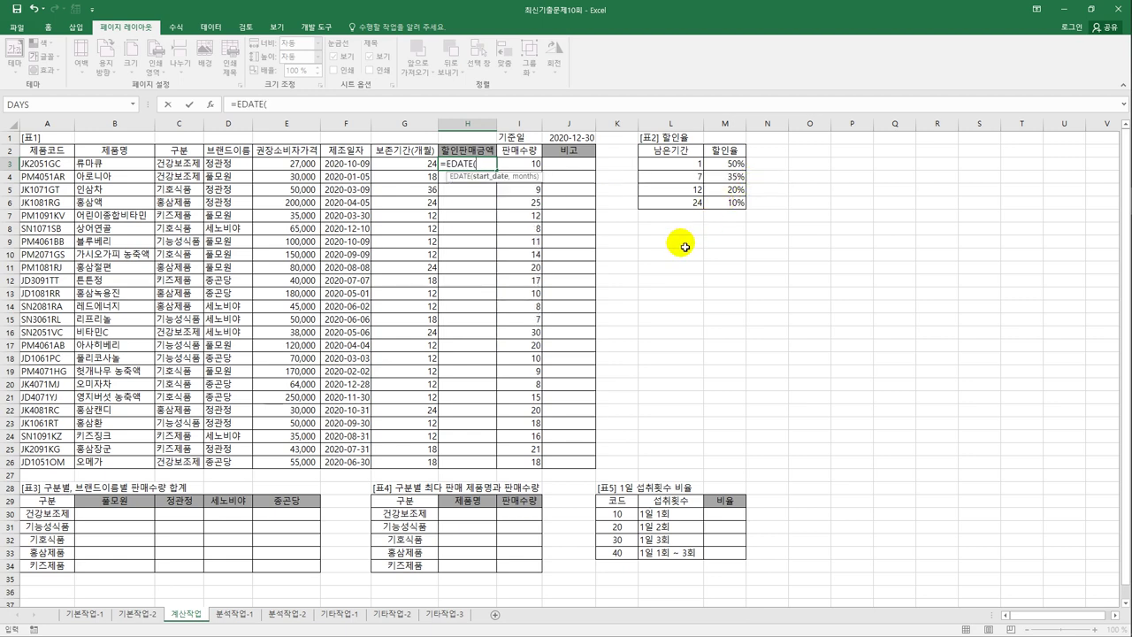
pyautogui.click(363, 170)
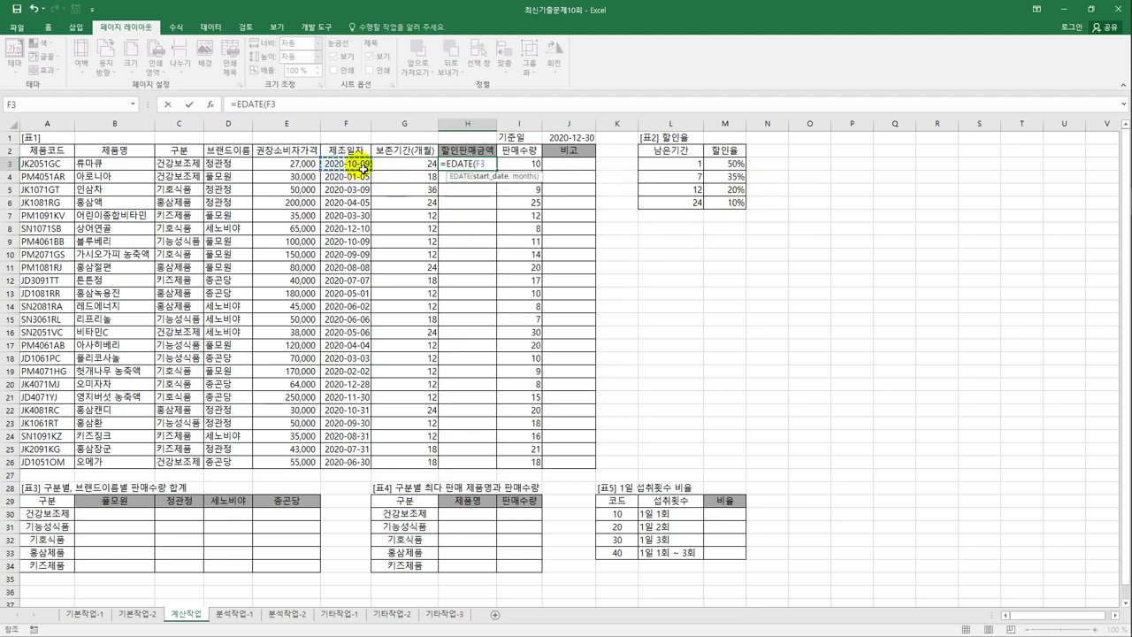
pyautogui.write(',')
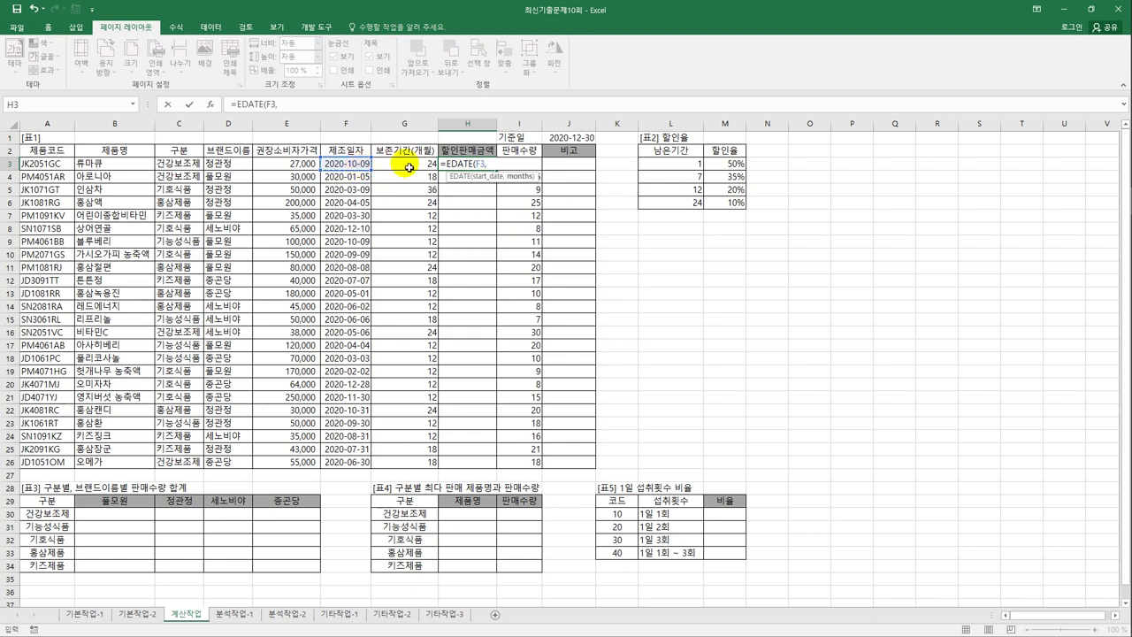
pyautogui.click(410, 167)
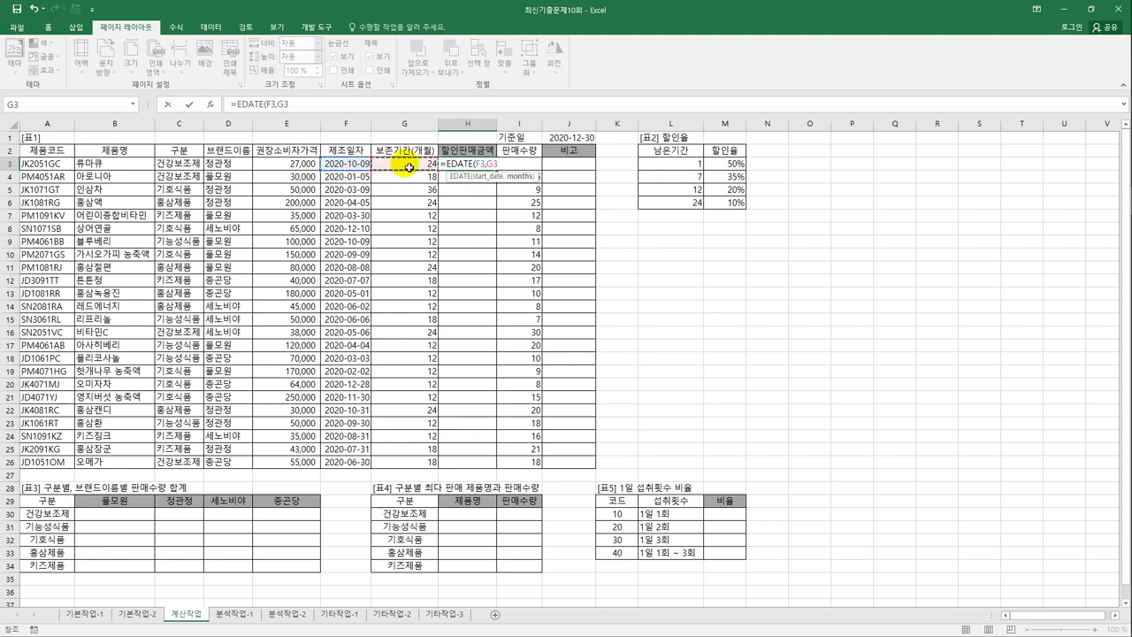
pyautogui.write(')')
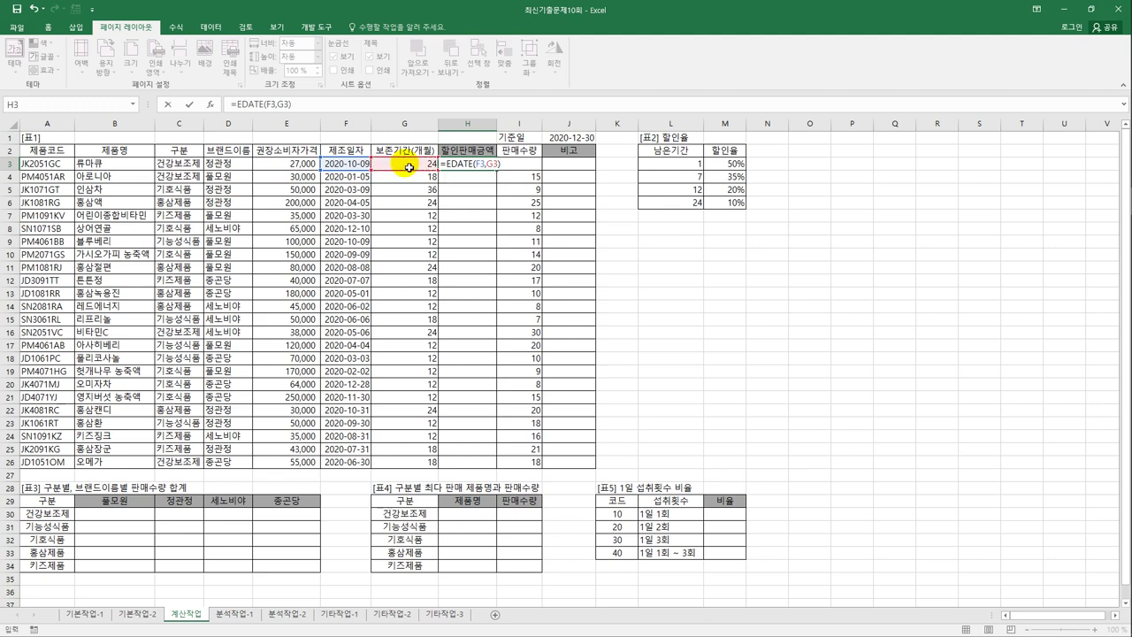
pyautogui.write('-')
pyautogui.click(576, 138)
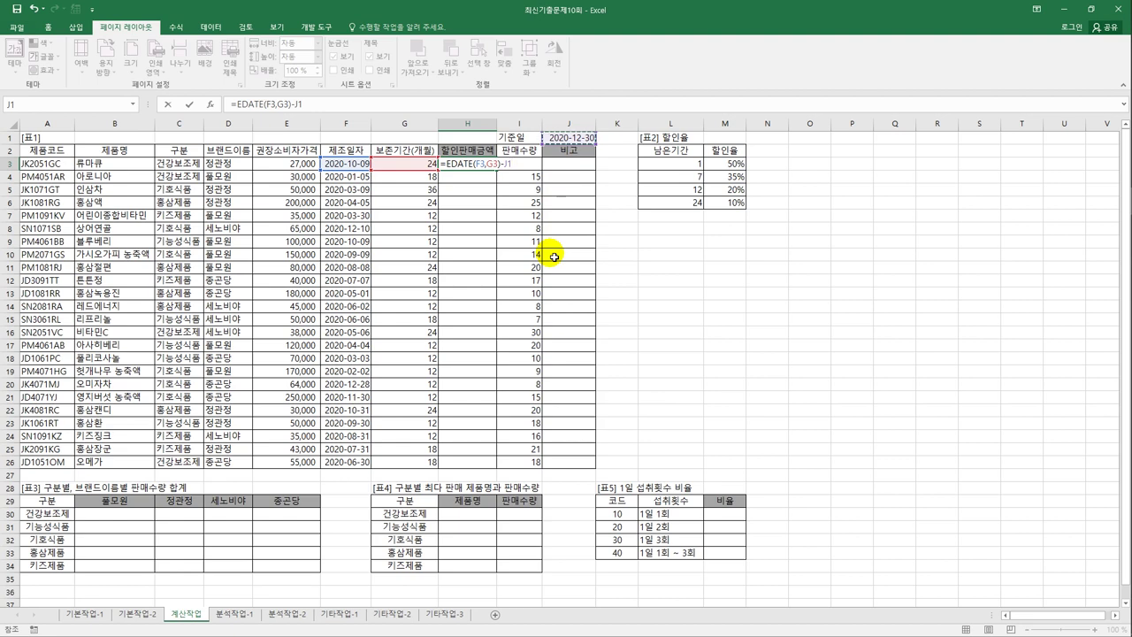
pyautogui.press('F4')
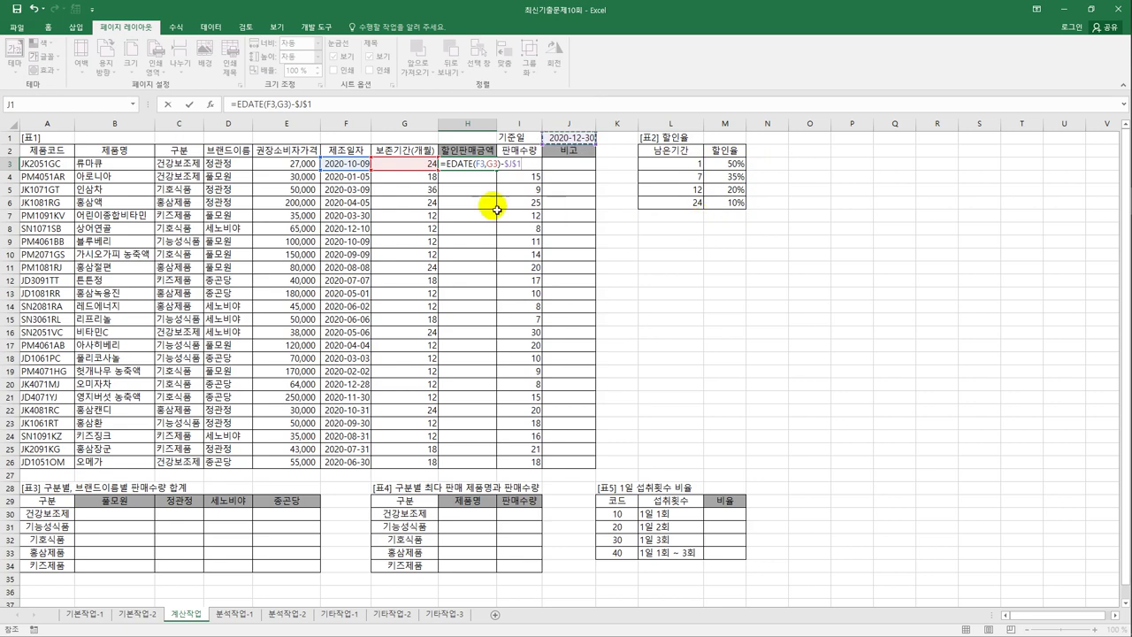
# - Wrap the H3 expression in QUOTIENT with 30 as the divisor, enter it and fill it down to H26
pyautogui.click(240, 102)
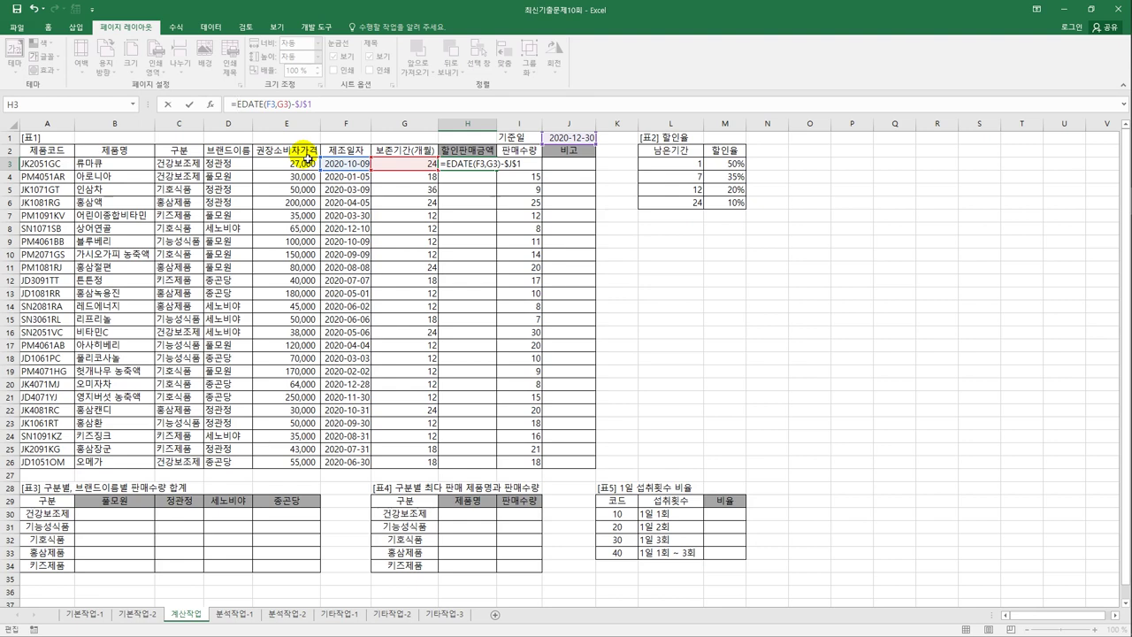
pyautogui.write('q')
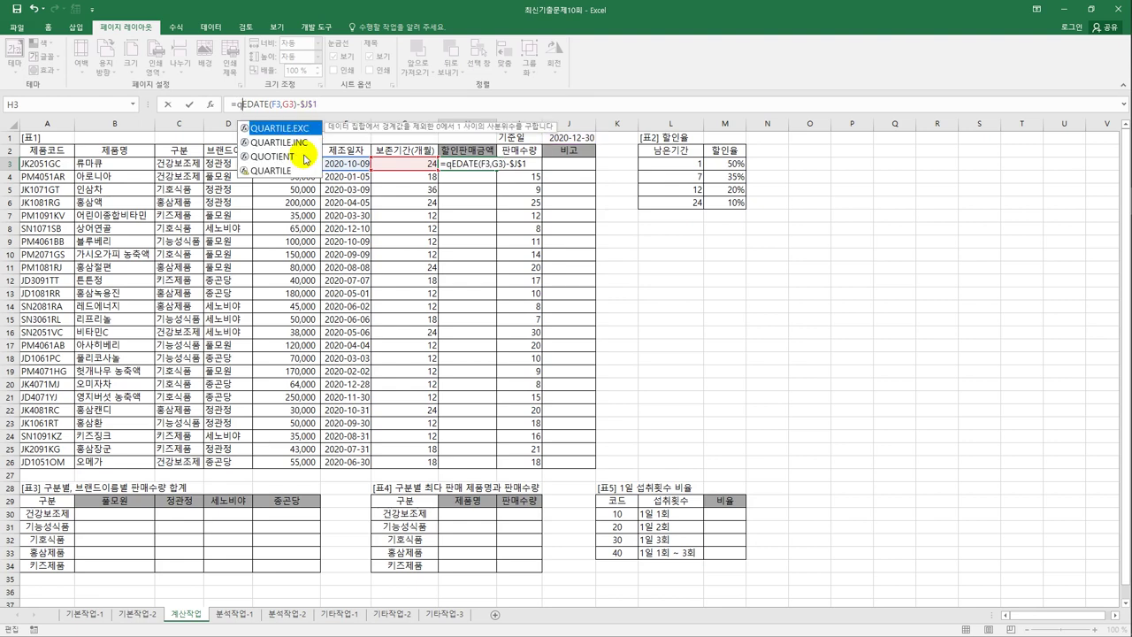
pyautogui.click(276, 156)
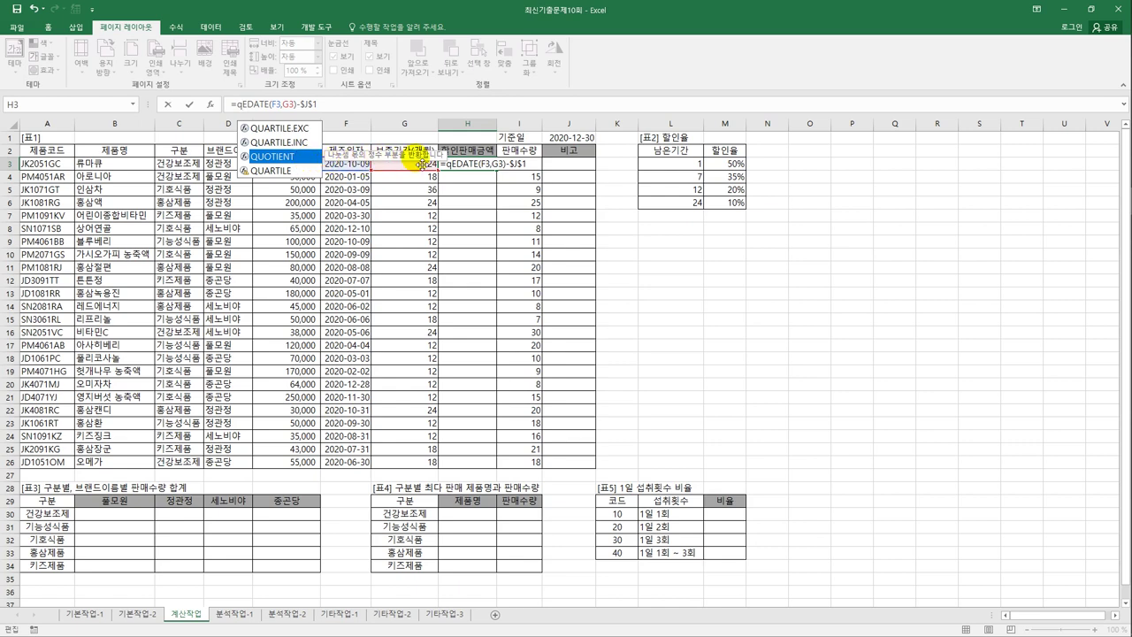
pyautogui.press('Tab')
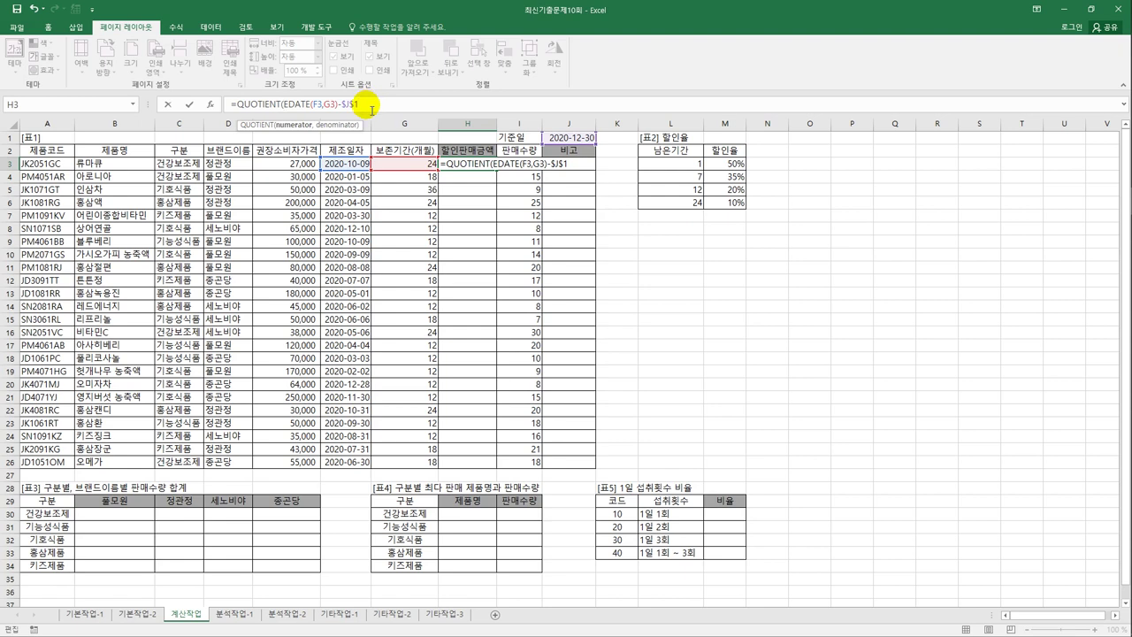
pyautogui.write(',')
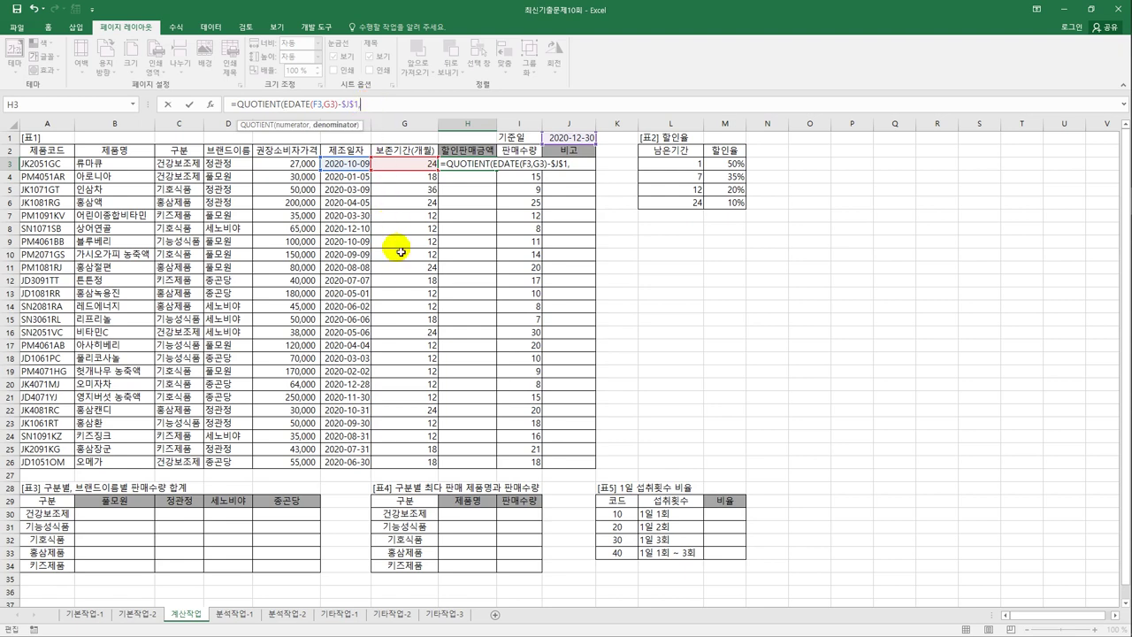
pyautogui.write('30')
pyautogui.hotkey('ctrl', 'Return')
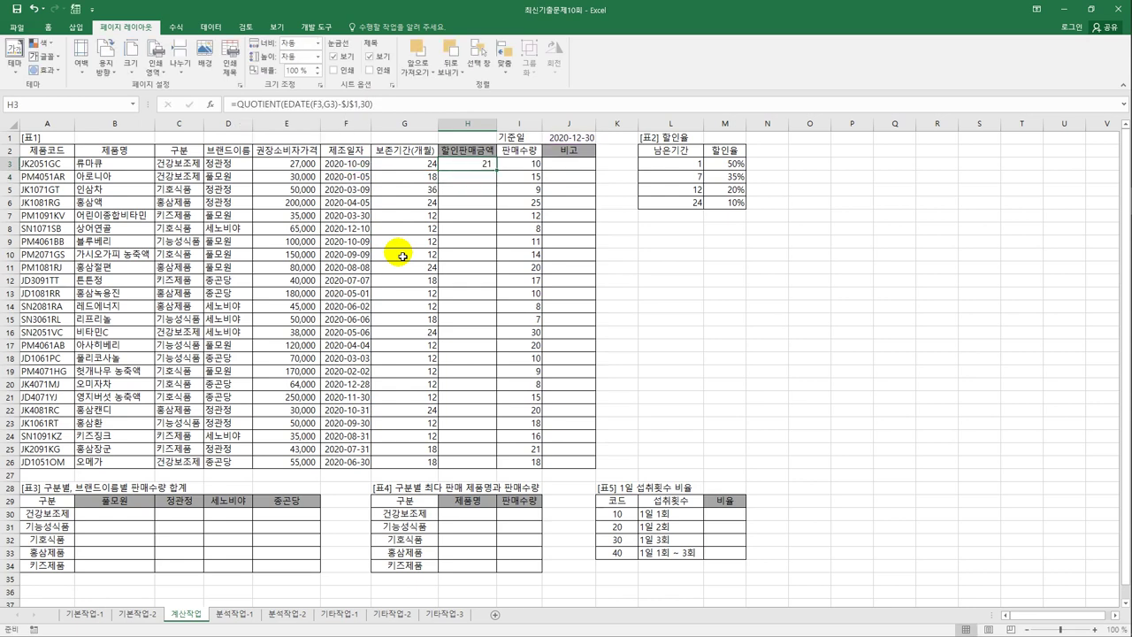
pyautogui.doubleClick(502, 176)
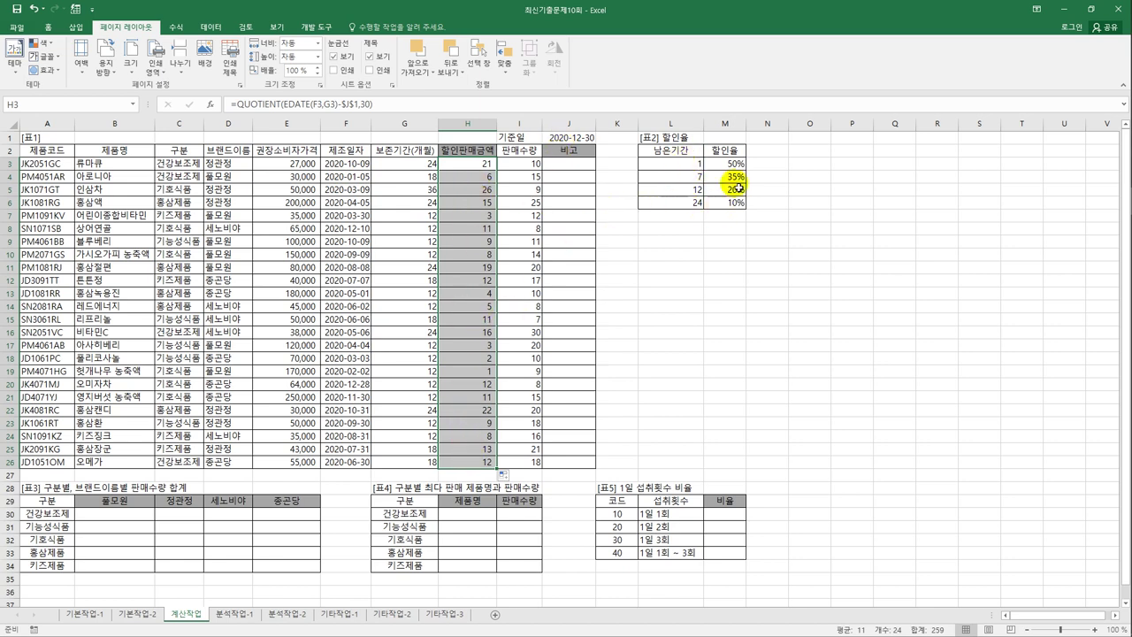
# - Wrap the QUOTIENT expression in H3 in a VLOOKUP, using it as the lookup value
pyautogui.click(490, 166)
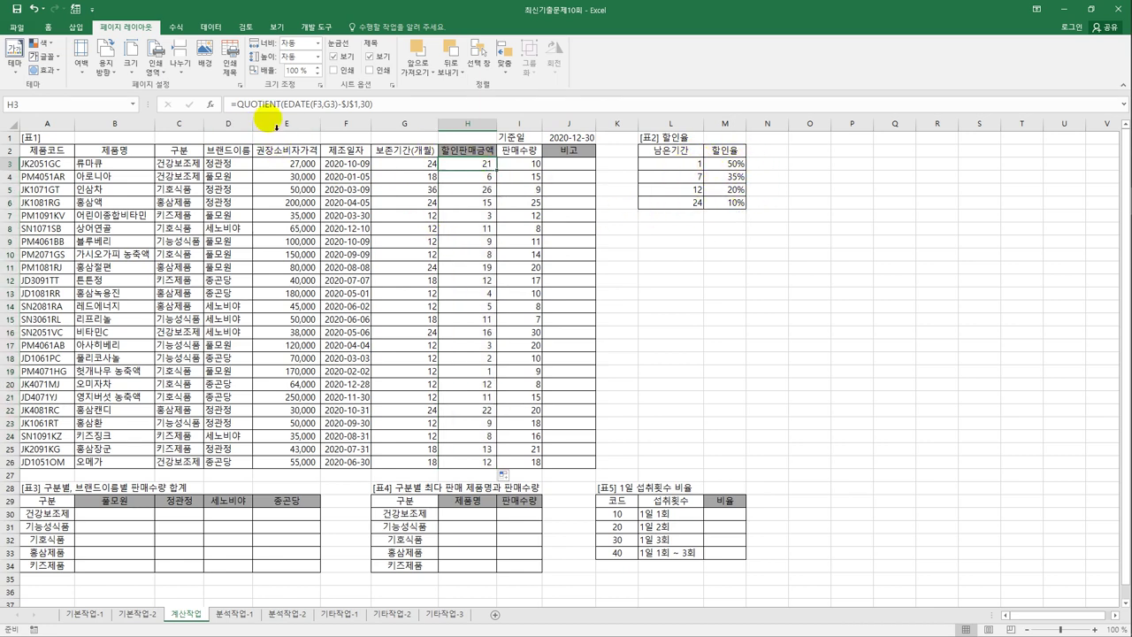
pyautogui.click(236, 105)
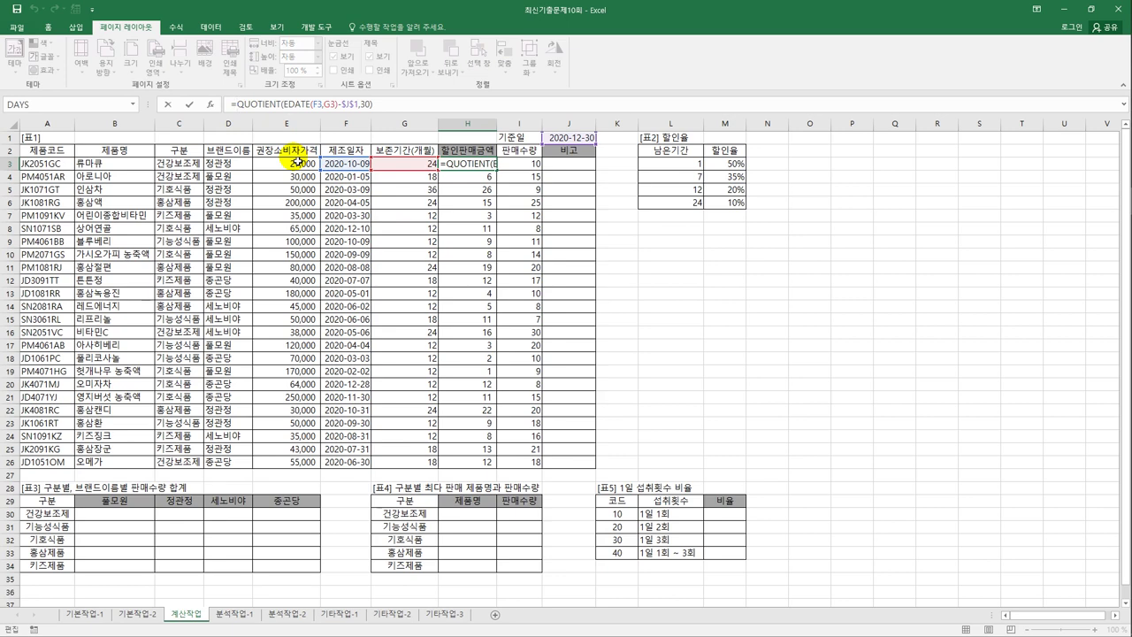
pyautogui.write('vl')
pyautogui.press('Tab')
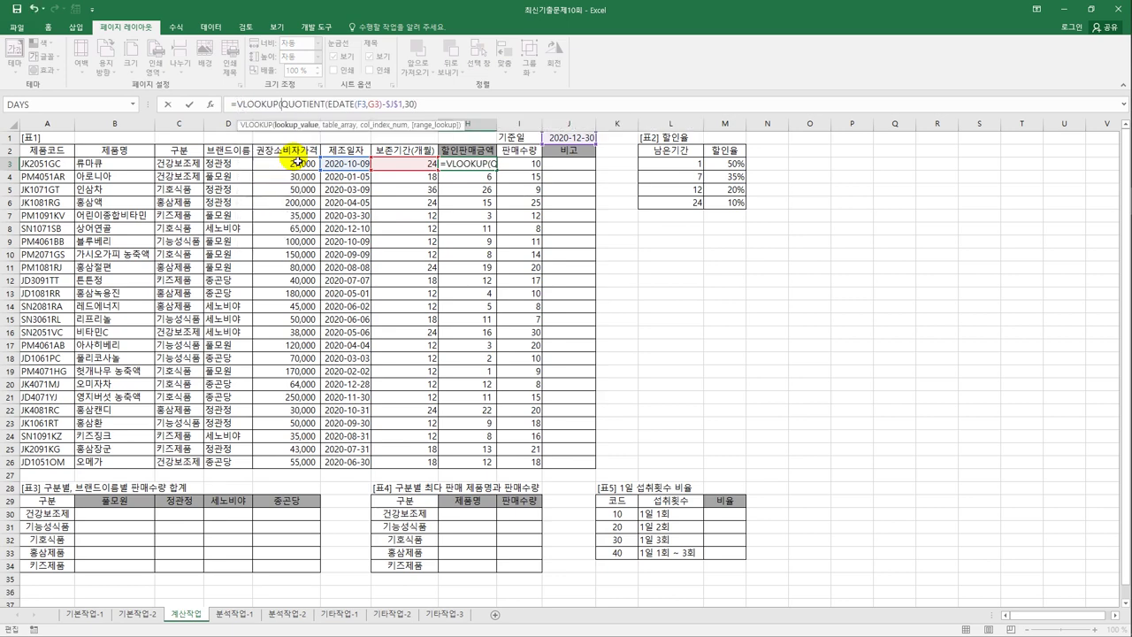
pyautogui.write(',')
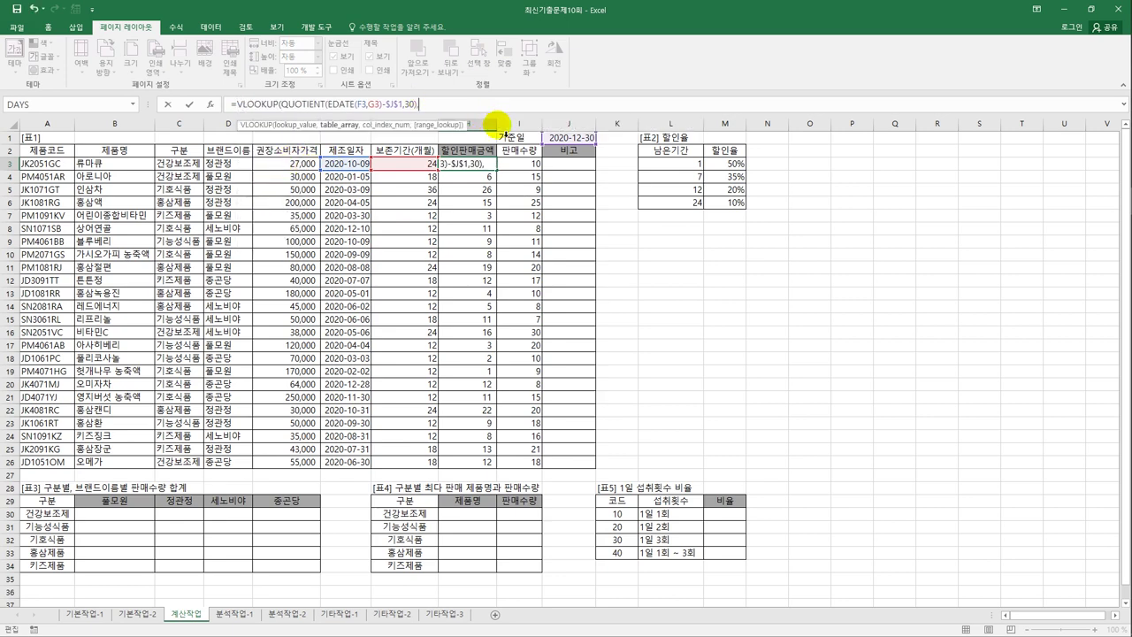
# - Complete H3's VLOOKUP with table range $L$3:$M$6 and column 2, enter it and fill it down to H26
pyautogui.moveTo(680, 165); pyautogui.dragTo(719, 208)
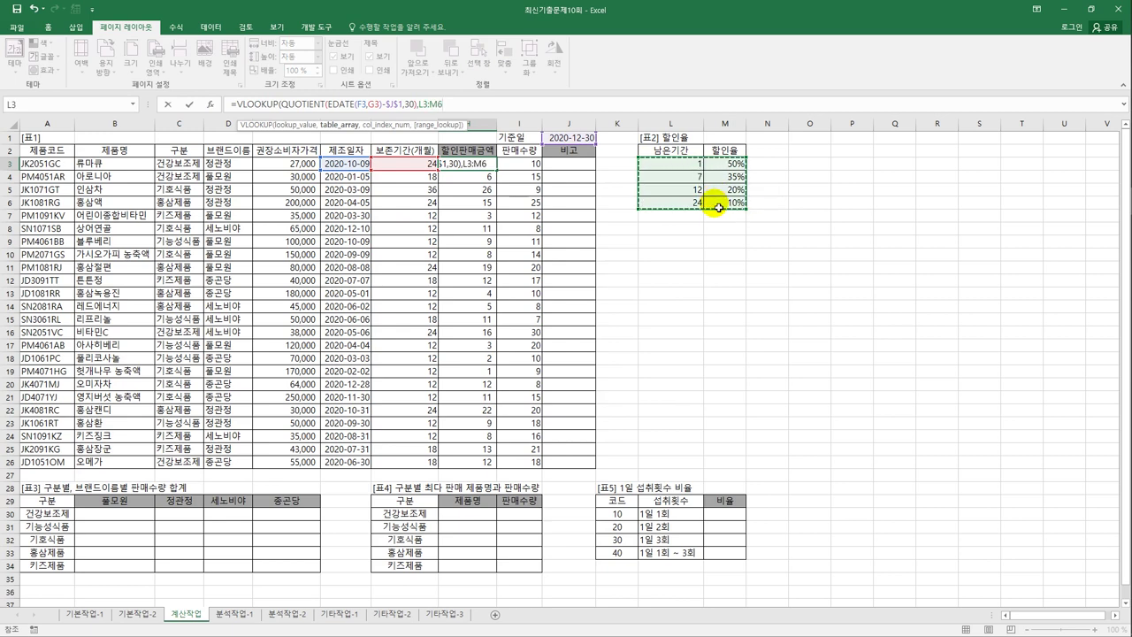
pyautogui.press('F4')
pyautogui.write(',')
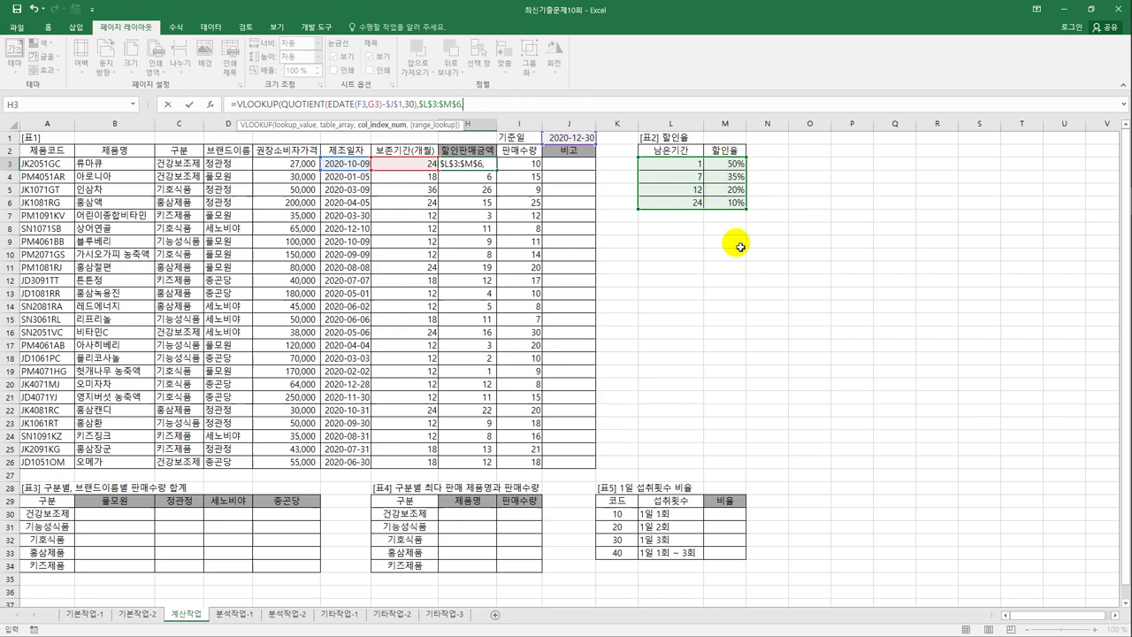
pyautogui.write('2,')
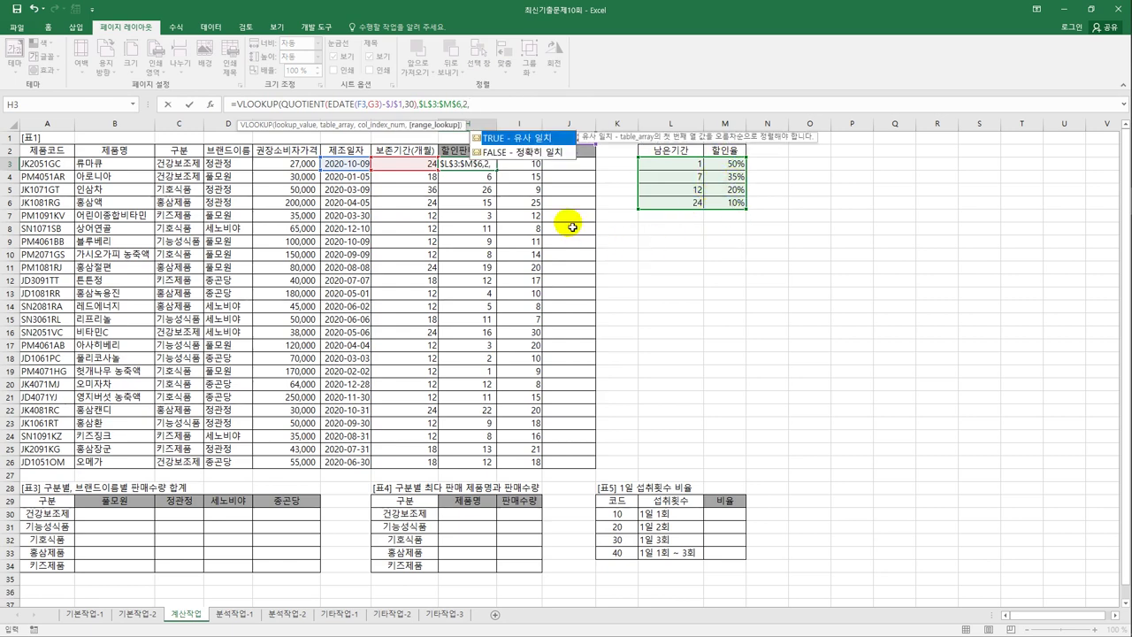
pyautogui.press('BackSpace')
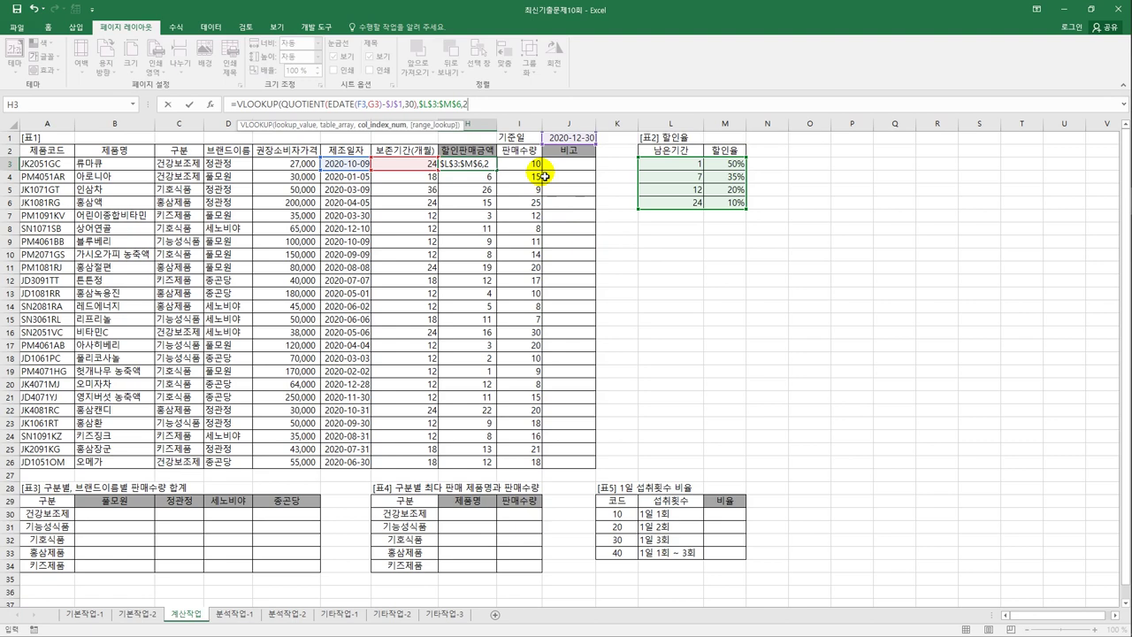
pyautogui.write(')')
pyautogui.press('Return')
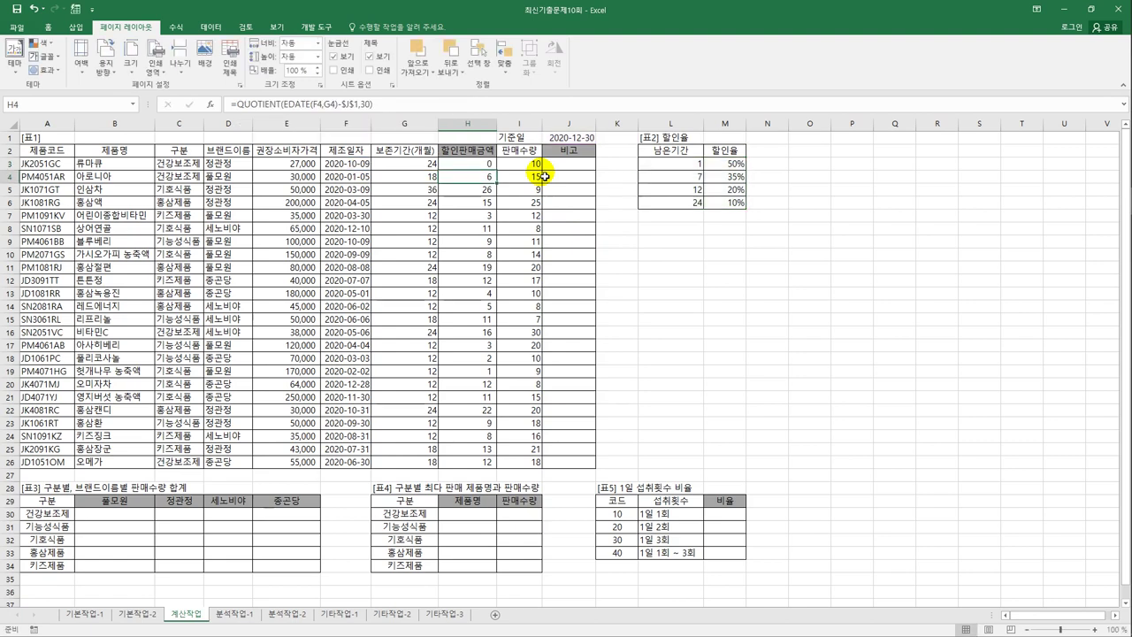
pyautogui.click(486, 165)
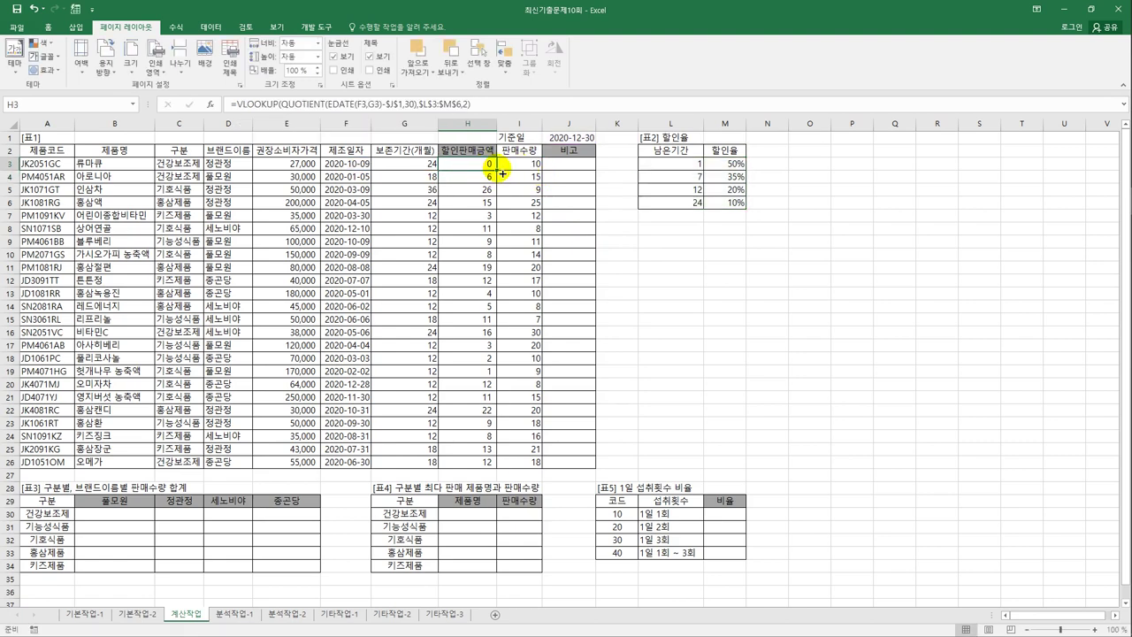
pyautogui.doubleClick(496, 170)
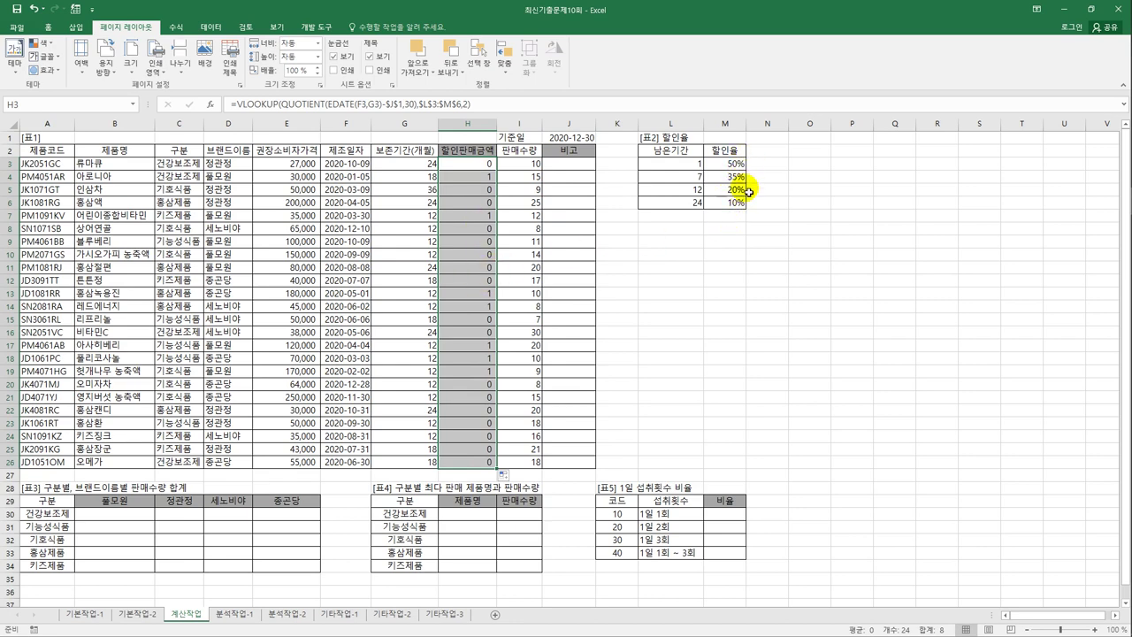
# - Preview the H3:H26 lookup results in percentage format without applying the format
pyautogui.rightClick(489, 167)
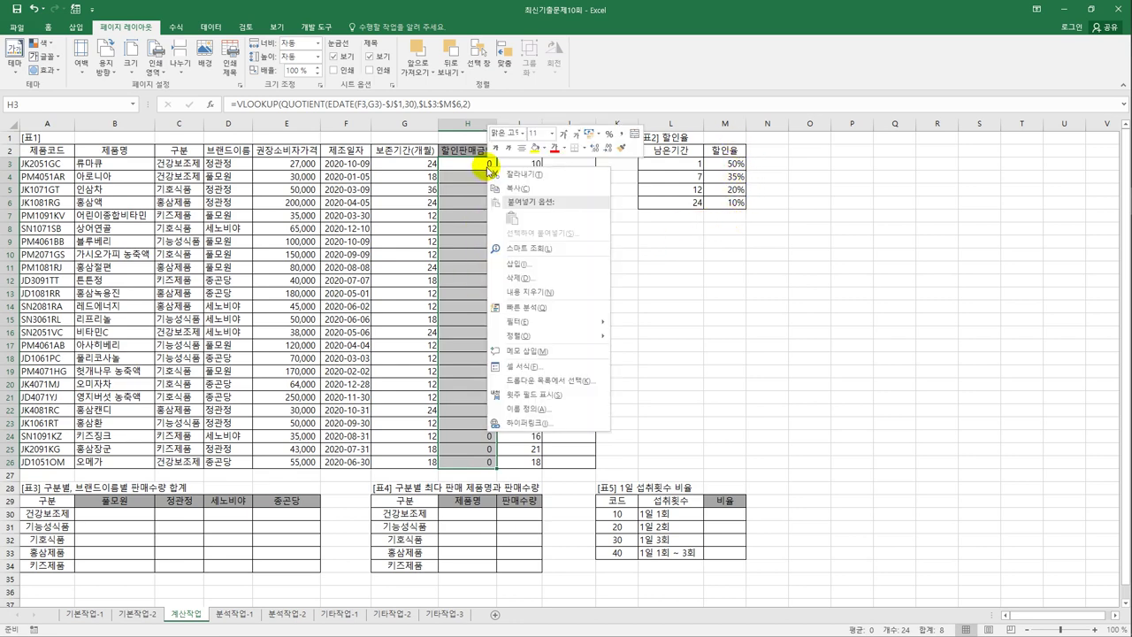
pyautogui.click(557, 368)
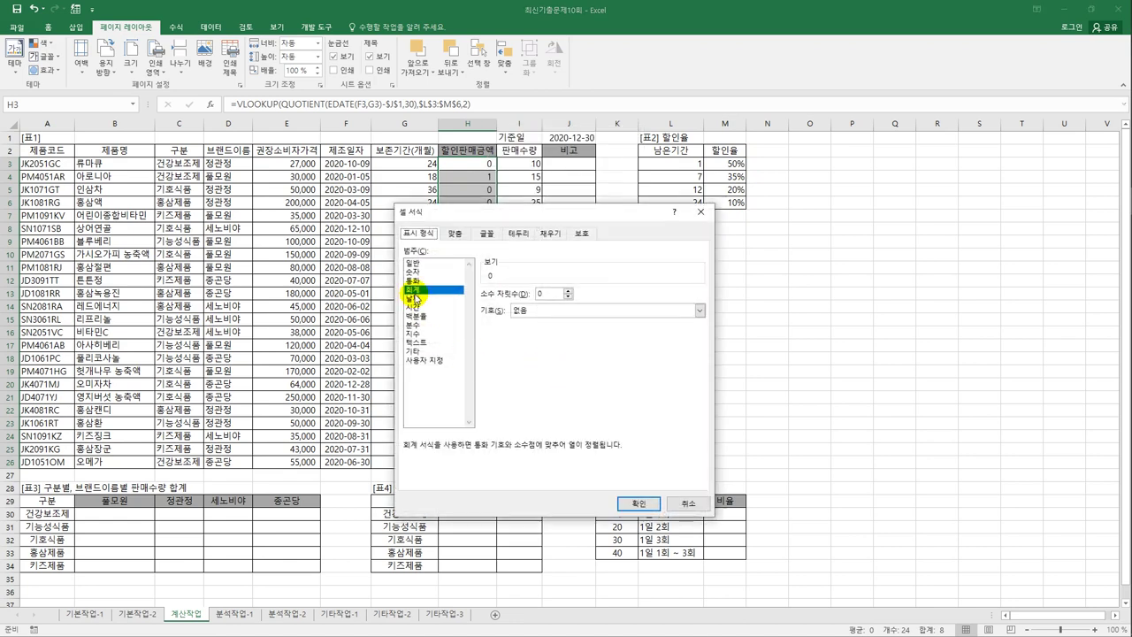
pyautogui.click(418, 301)
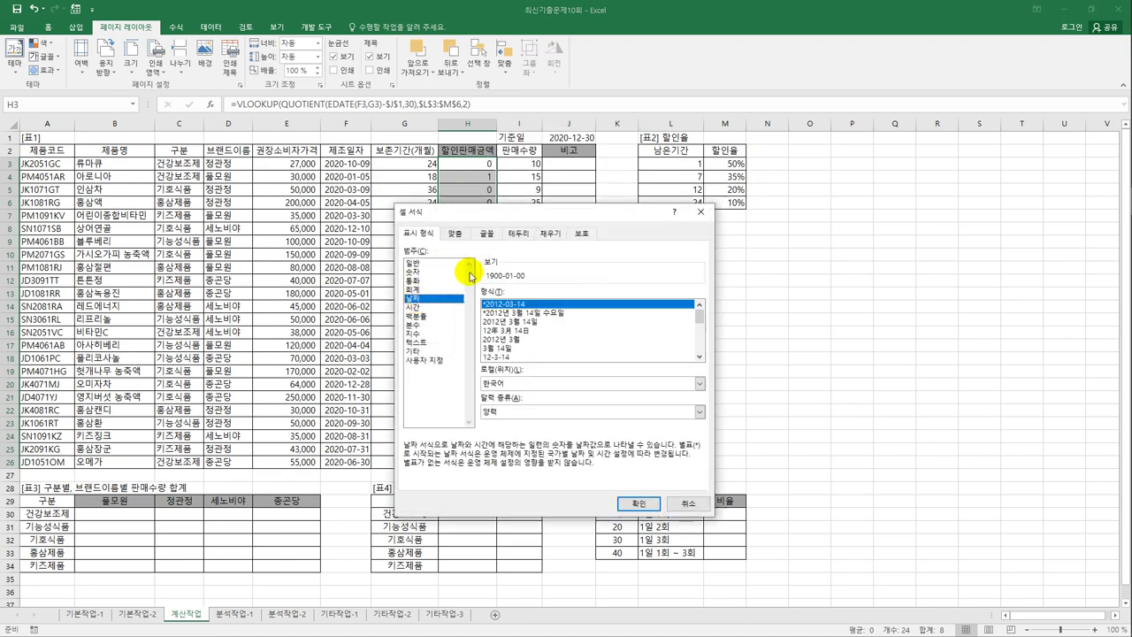
pyautogui.click(441, 316)
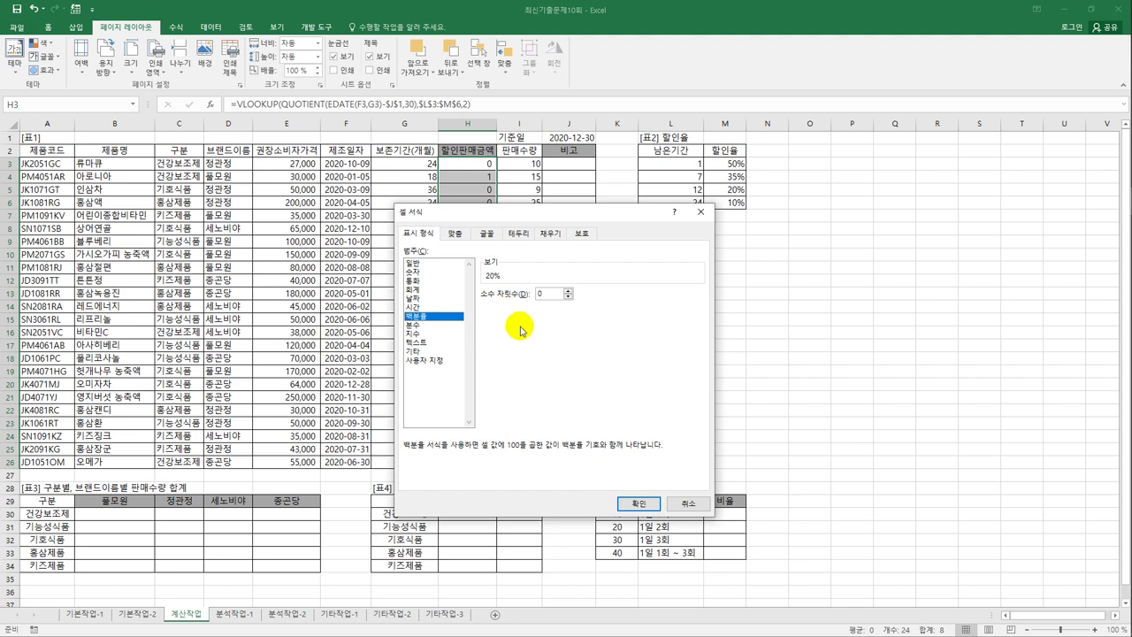
pyautogui.click(686, 504)
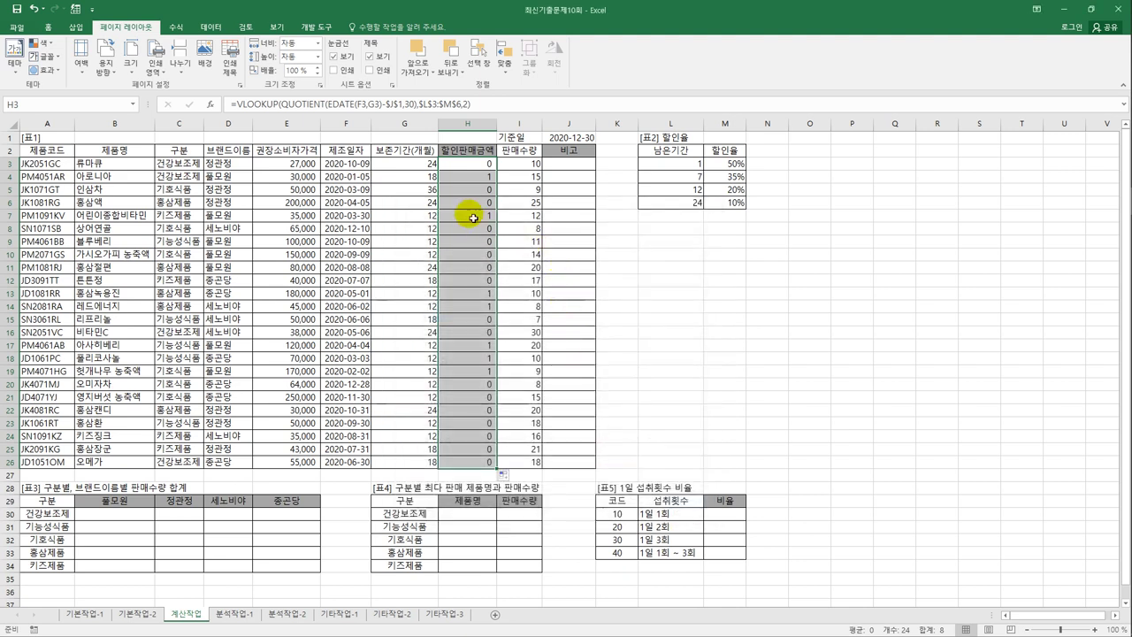
# - Change the H3 formula to =E3*(1-VLOOKUP(QUOTIENT(EDATE(F3,G3)-$J$1,30),$L$3:$M$6,2)) and fill it down to H26
pyautogui.click(466, 170)
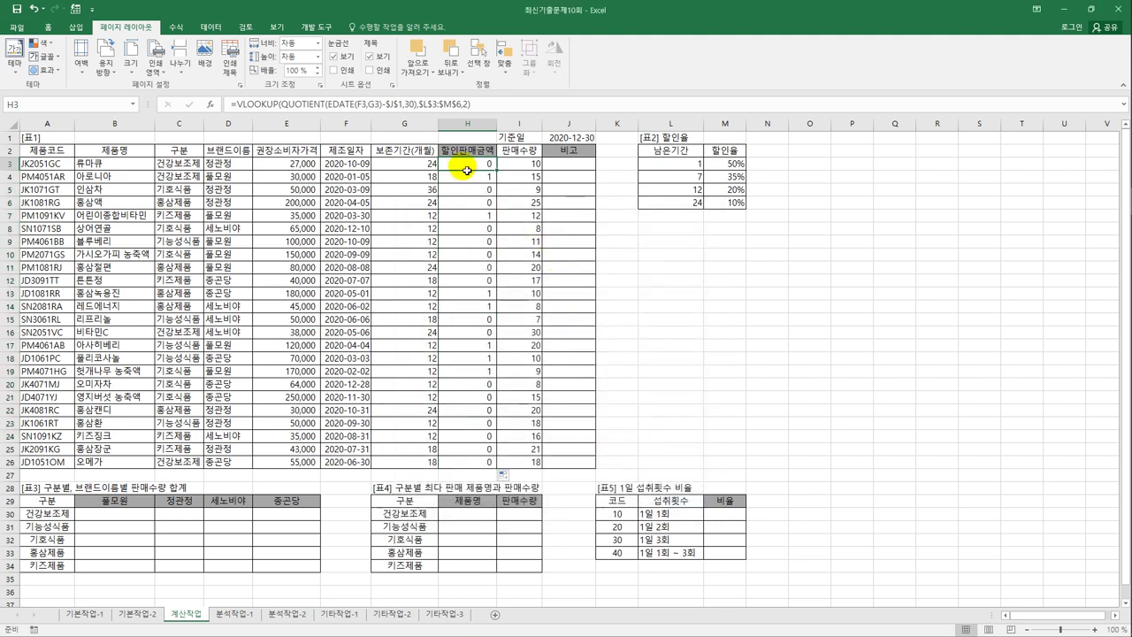
pyautogui.click(236, 103)
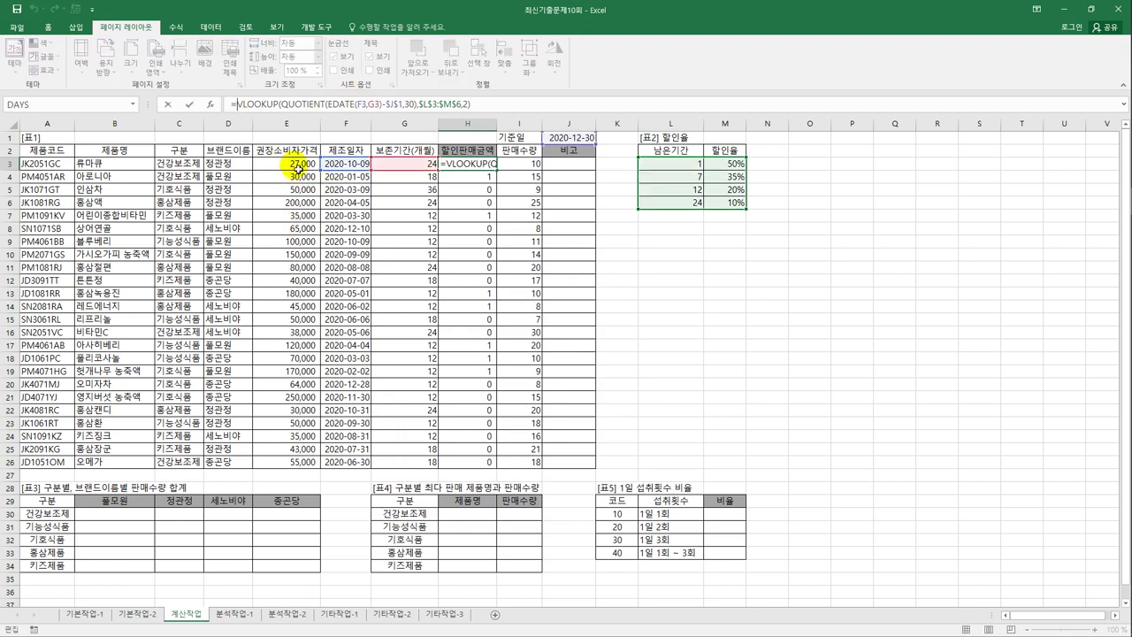
pyautogui.click(298, 168)
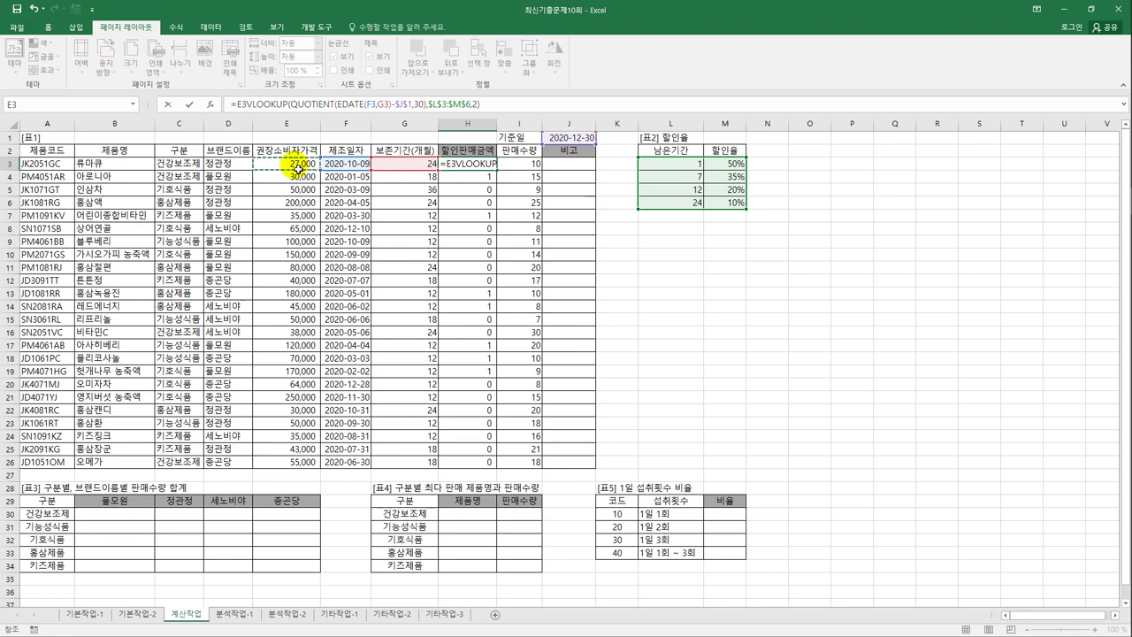
pyautogui.write('*(1-')
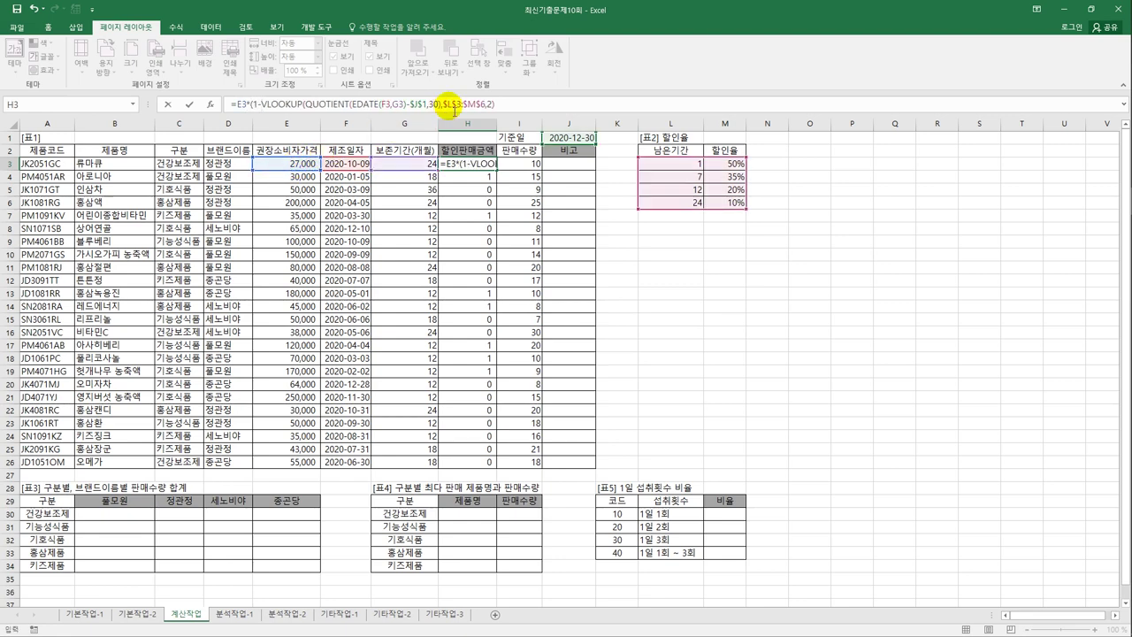
pyautogui.click(498, 105)
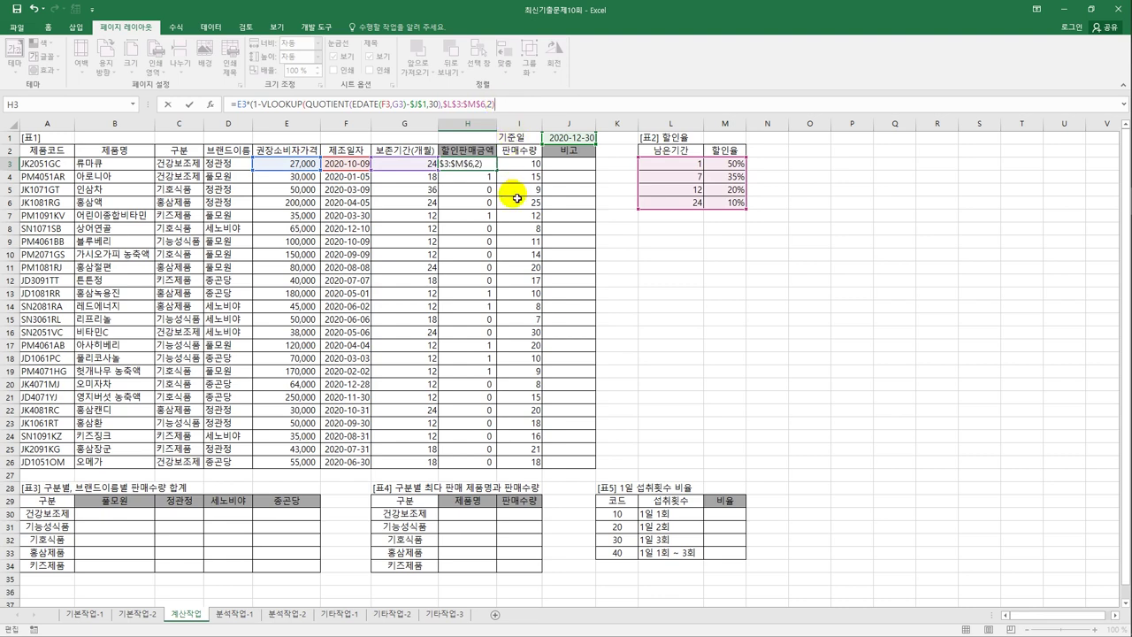
pyautogui.hotkey('ctrl', 'Return')
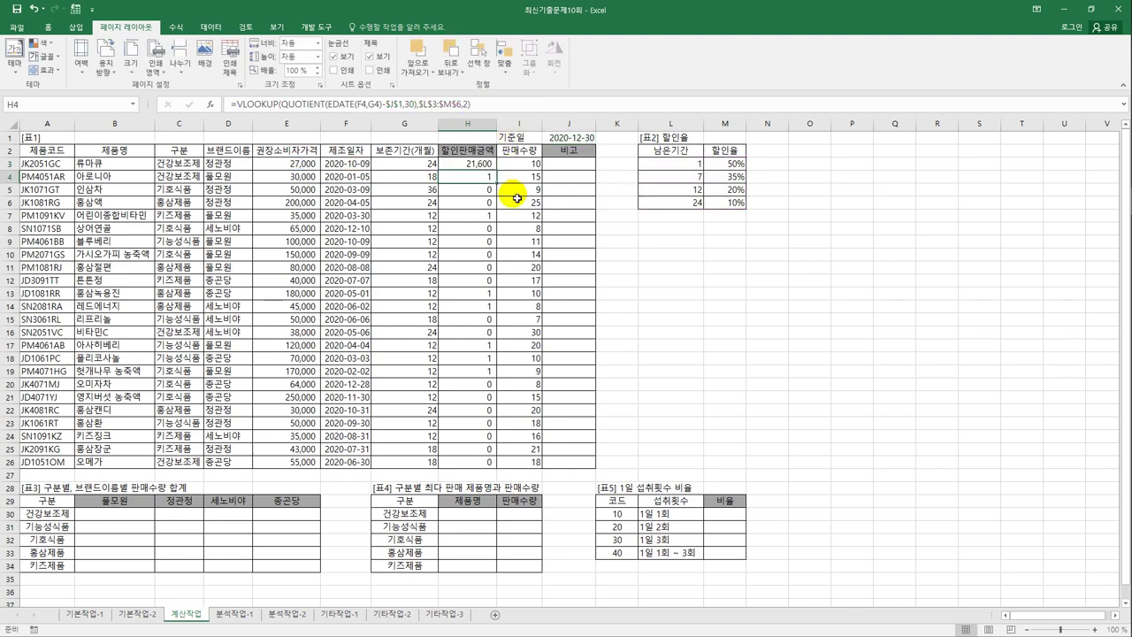
pyautogui.doubleClick(497, 170)
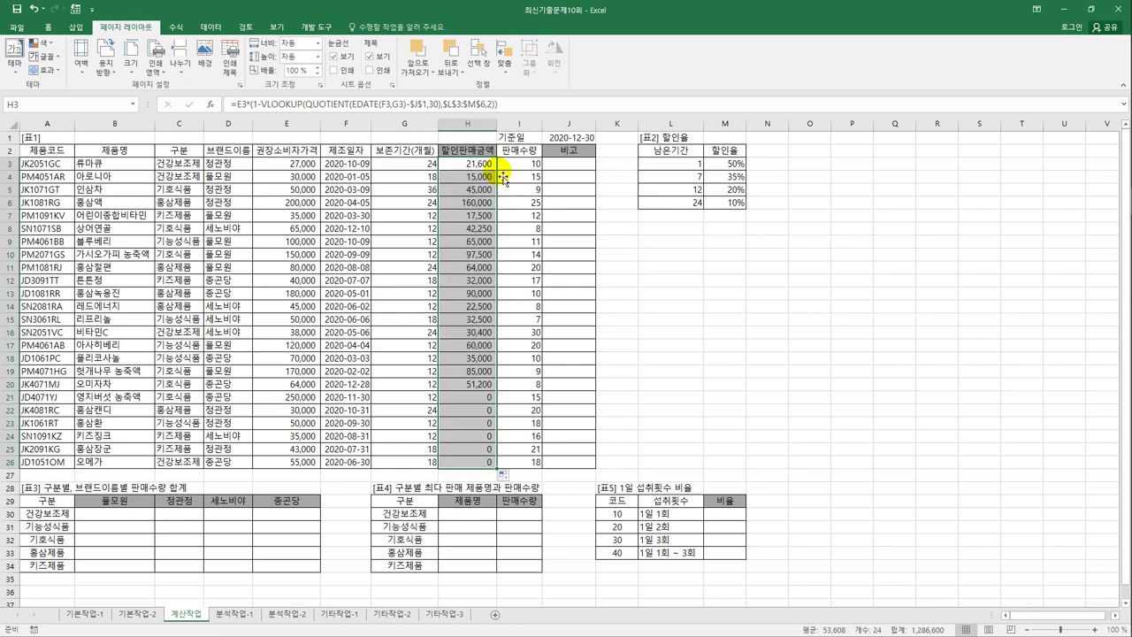
pyautogui.click(477, 462)
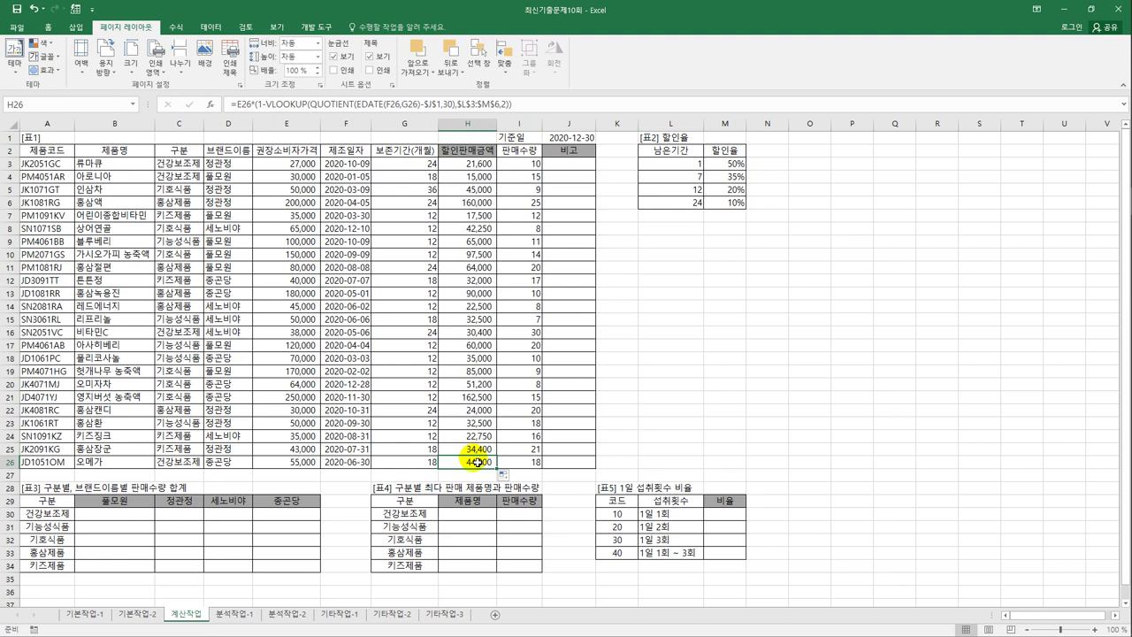
# - Begin a SUMIFS formula in B30 of 표3 with the 판매수량 range $I$3:$I$26 as the sum range
pyautogui.moveTo(115, 514); pyautogui.dragTo(270, 572)
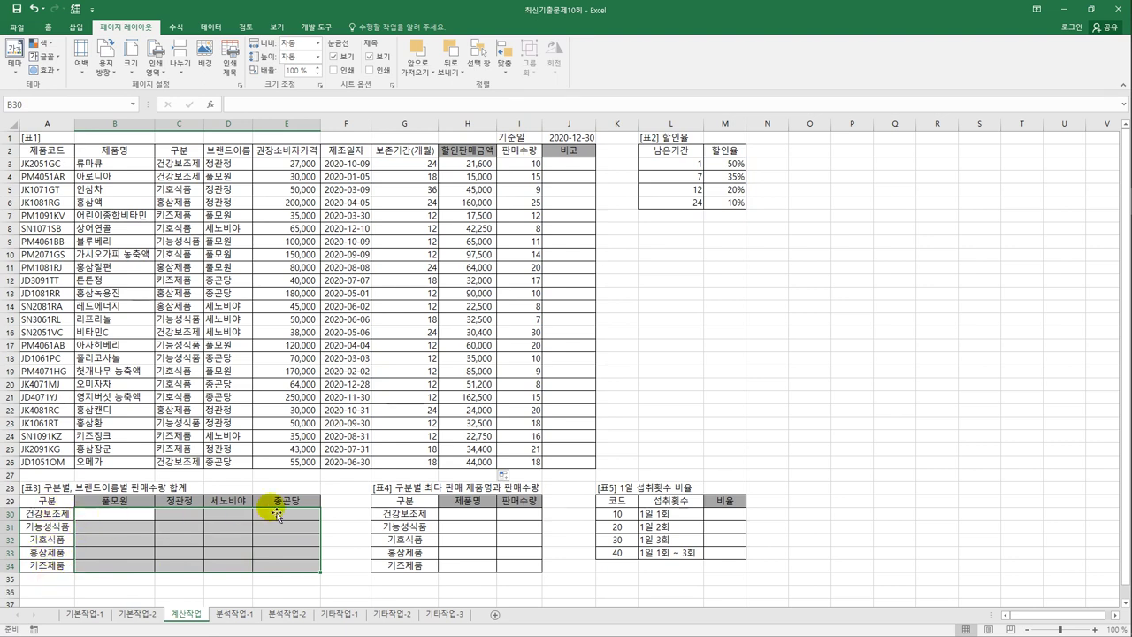
pyautogui.click(143, 520)
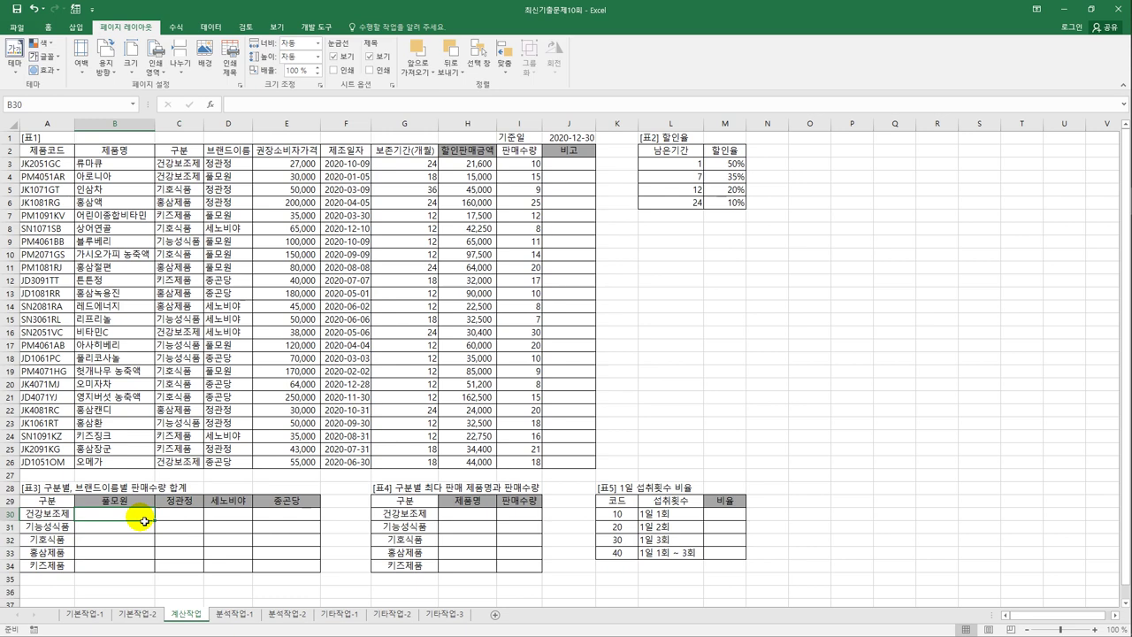
pyautogui.write('=sum')
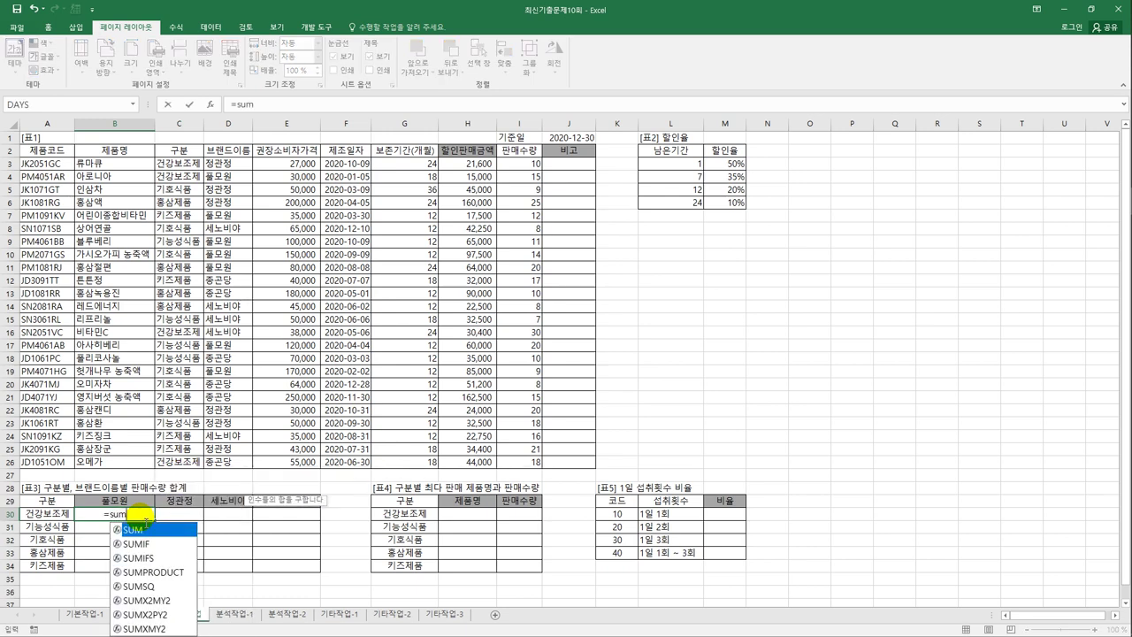
pyautogui.write('ifs')
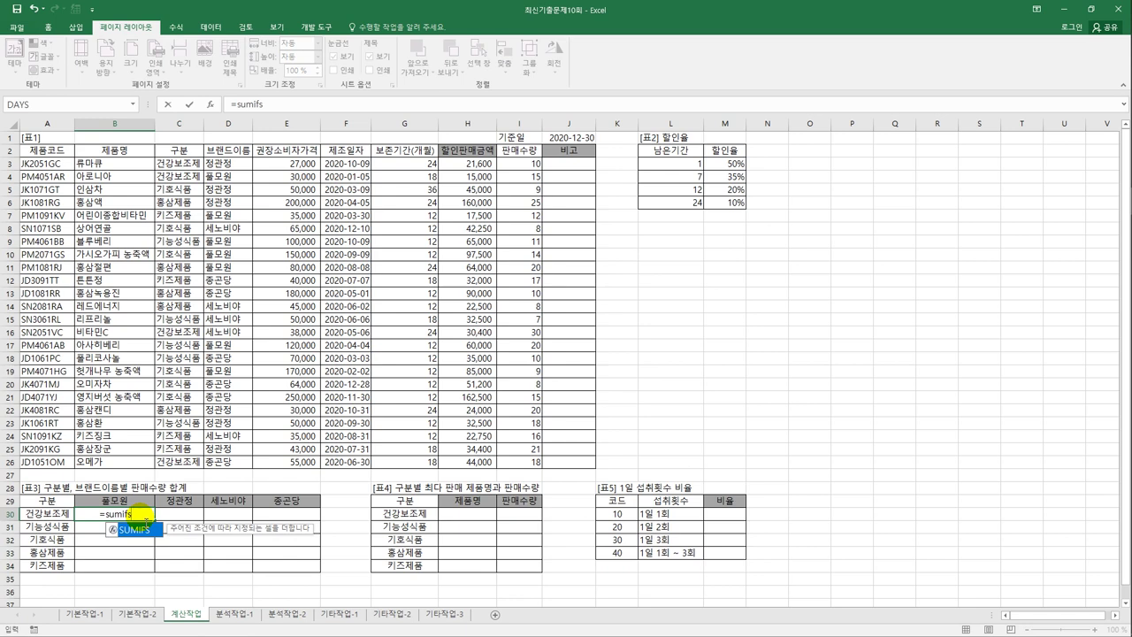
pyautogui.doubleClick(142, 534)
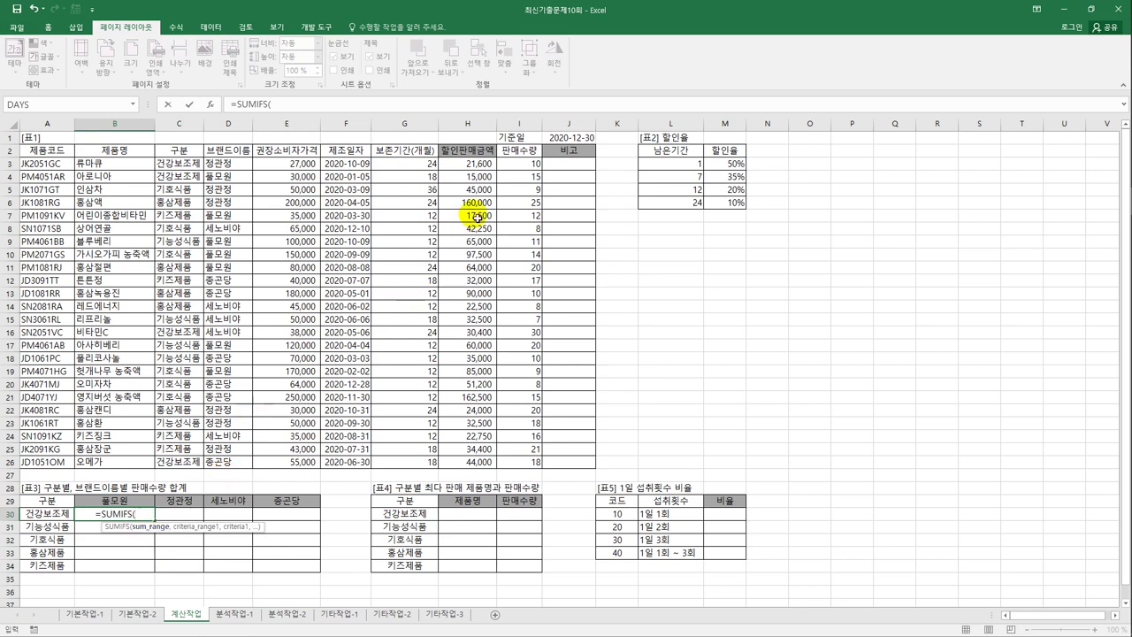
pyautogui.moveTo(510, 164); pyautogui.dragTo(524, 464)
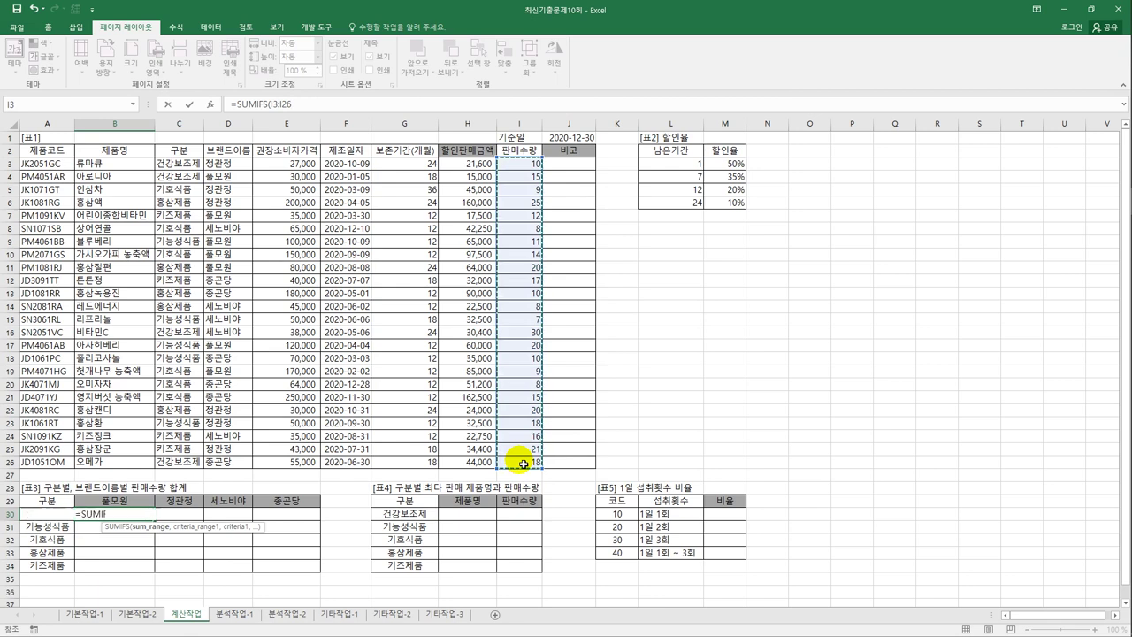
pyautogui.press('F4')
pyautogui.write(',')
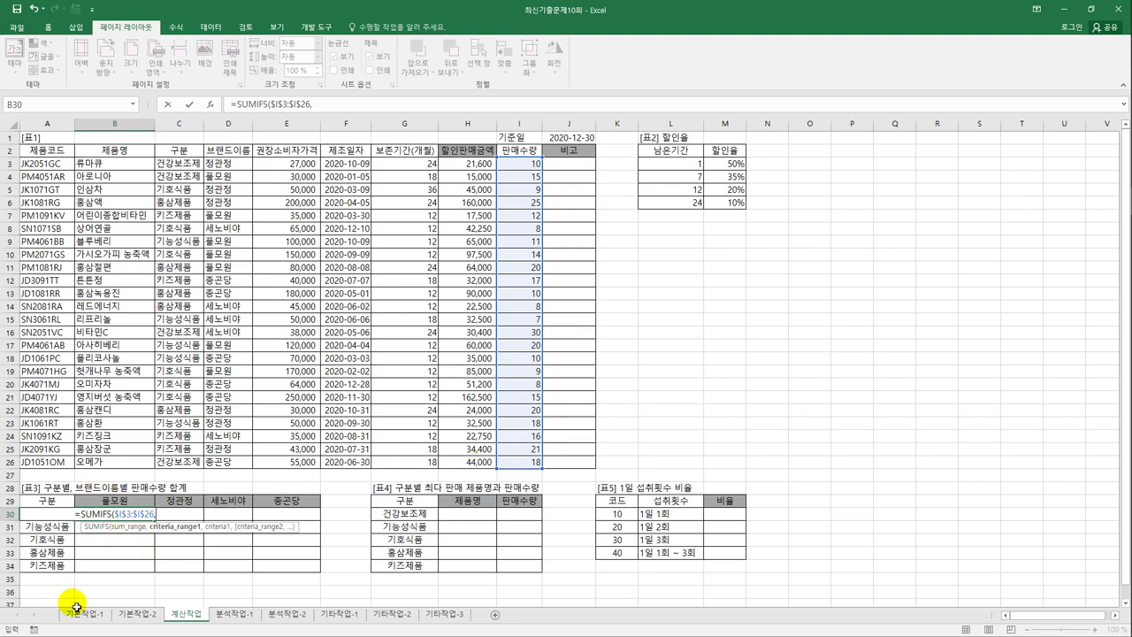
# - Add the first SUMIFS condition in B30, matching the 구분 range $C$3:$C$26 against $A30
pyautogui.moveTo(177, 163); pyautogui.dragTo(196, 461)
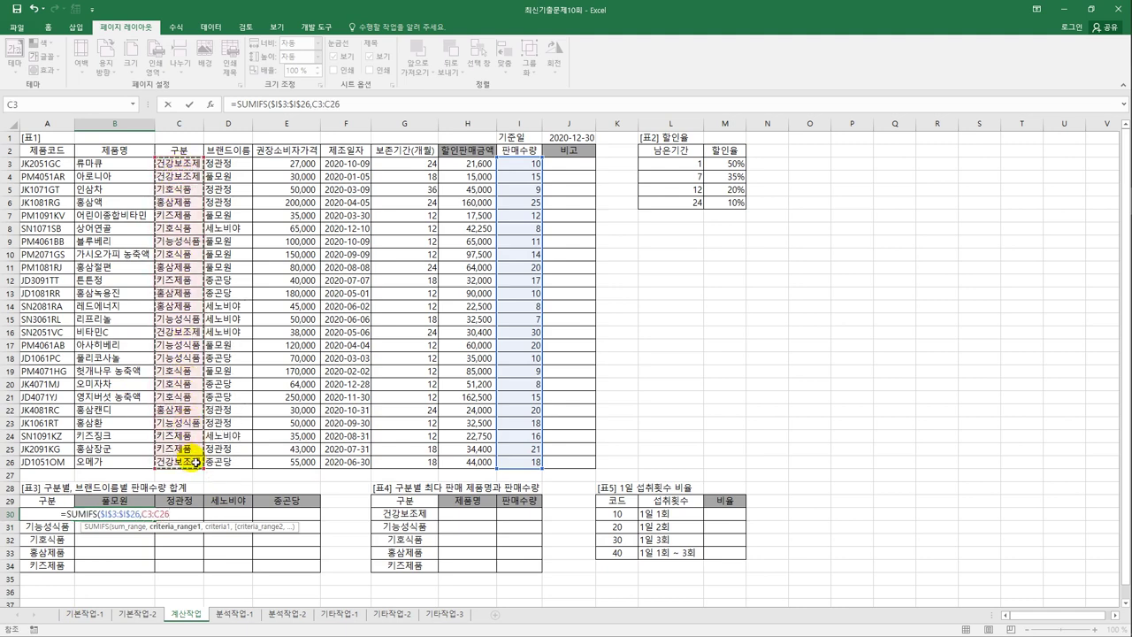
pyautogui.press('F4')
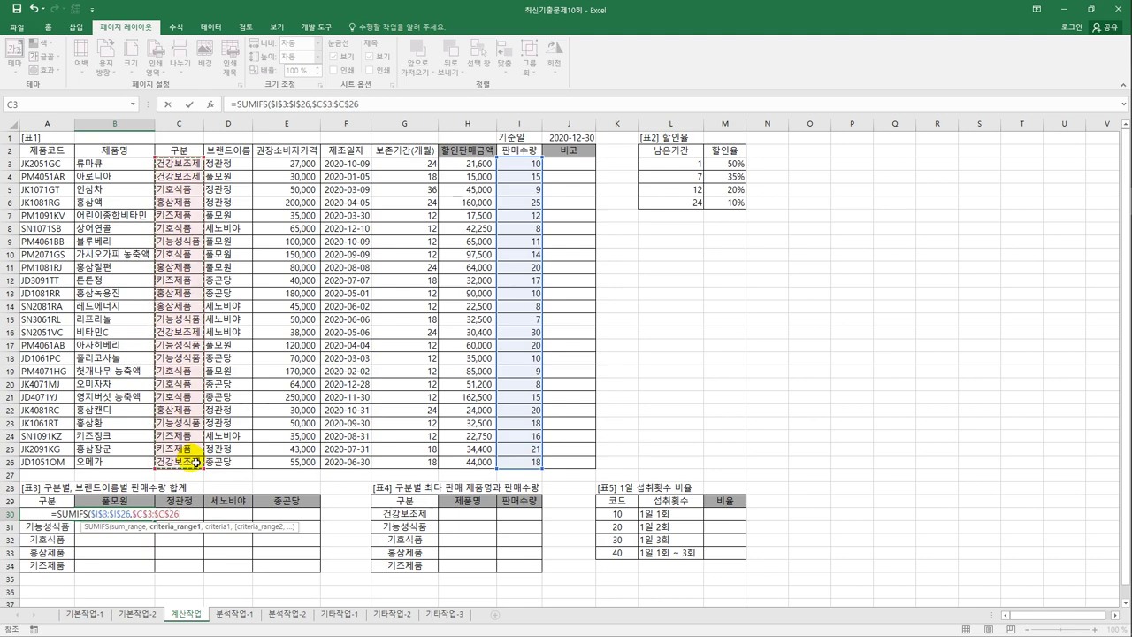
pyautogui.write(',')
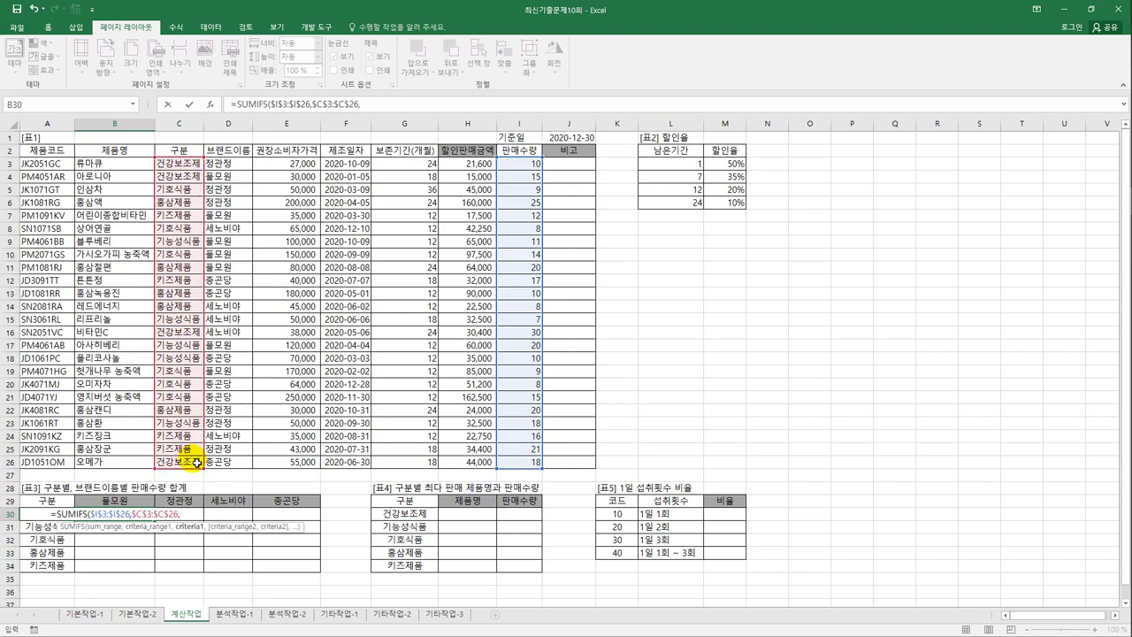
pyautogui.press('Left')
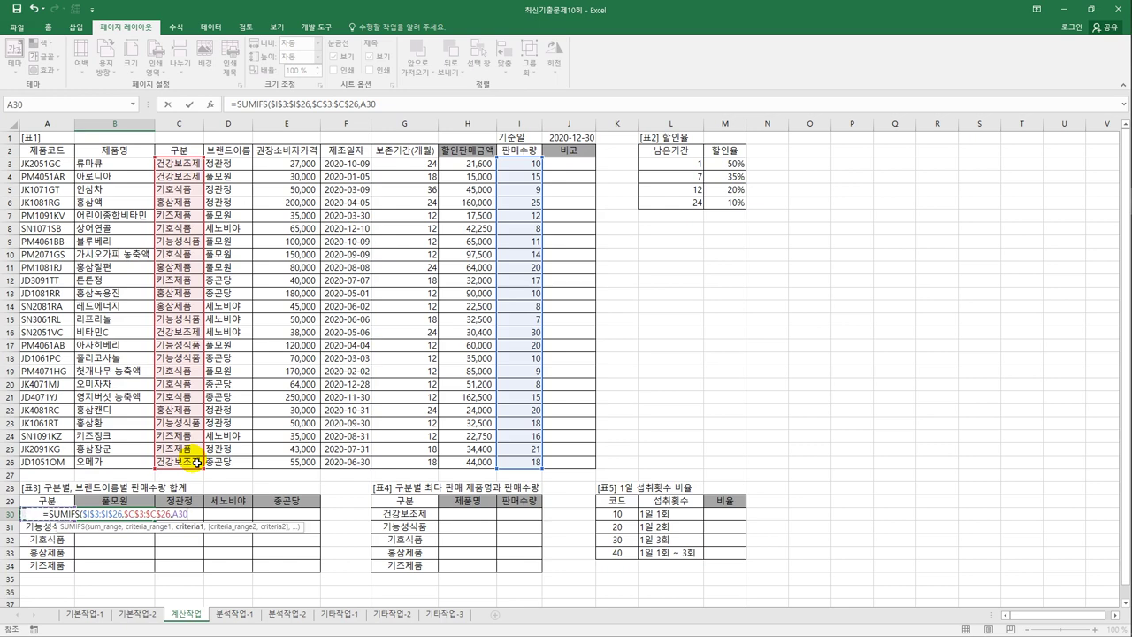
pyautogui.press('F4')
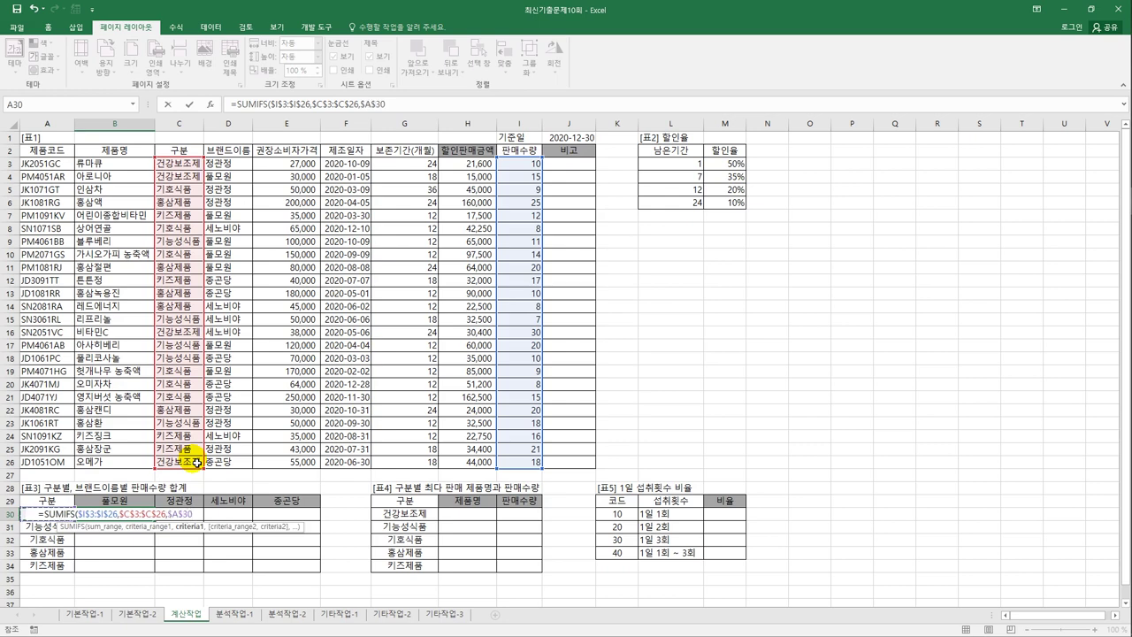
pyautogui.press('F4')
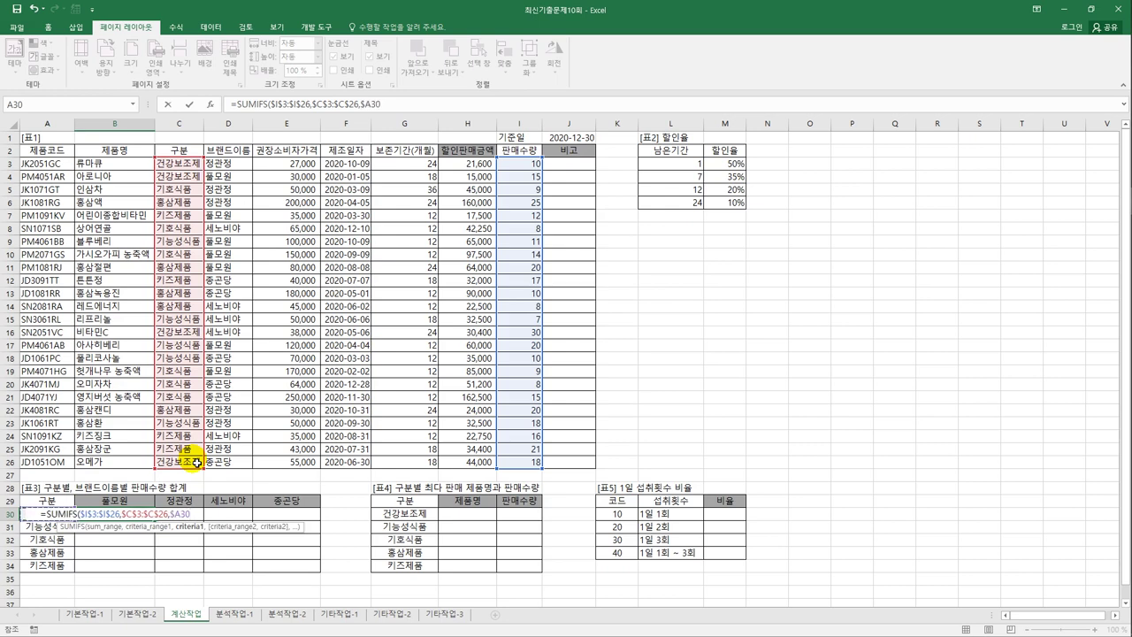
pyautogui.write(',')
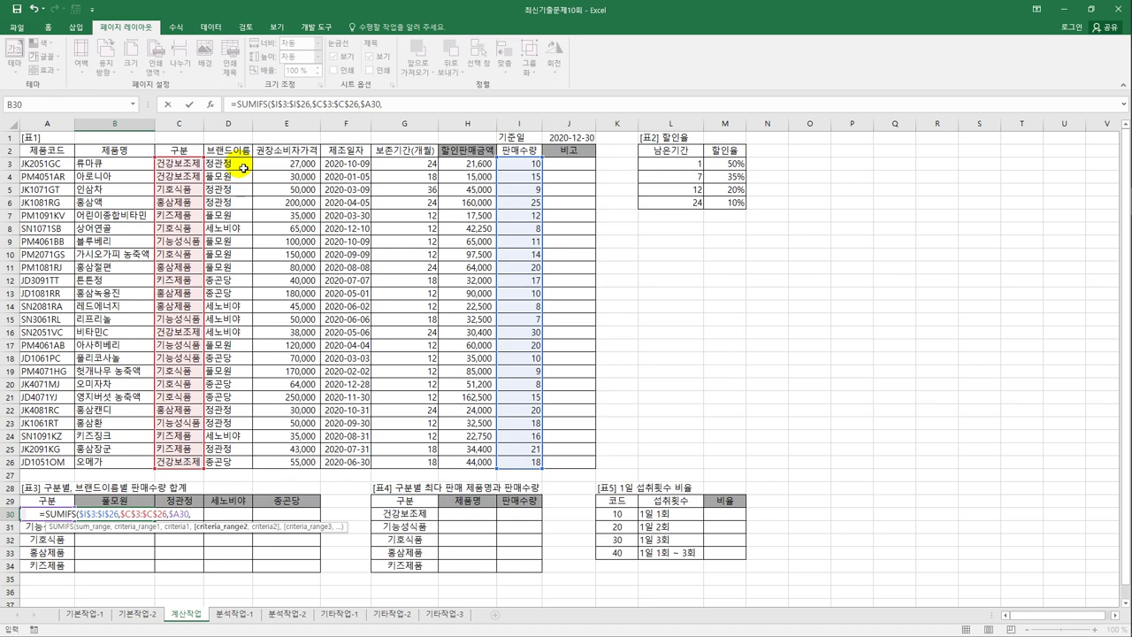
# - Add the brand condition $D$3:$D$26 matching B$29 to the B30 SUMIFS formula and enter it
pyautogui.moveTo(243, 168); pyautogui.dragTo(229, 461)
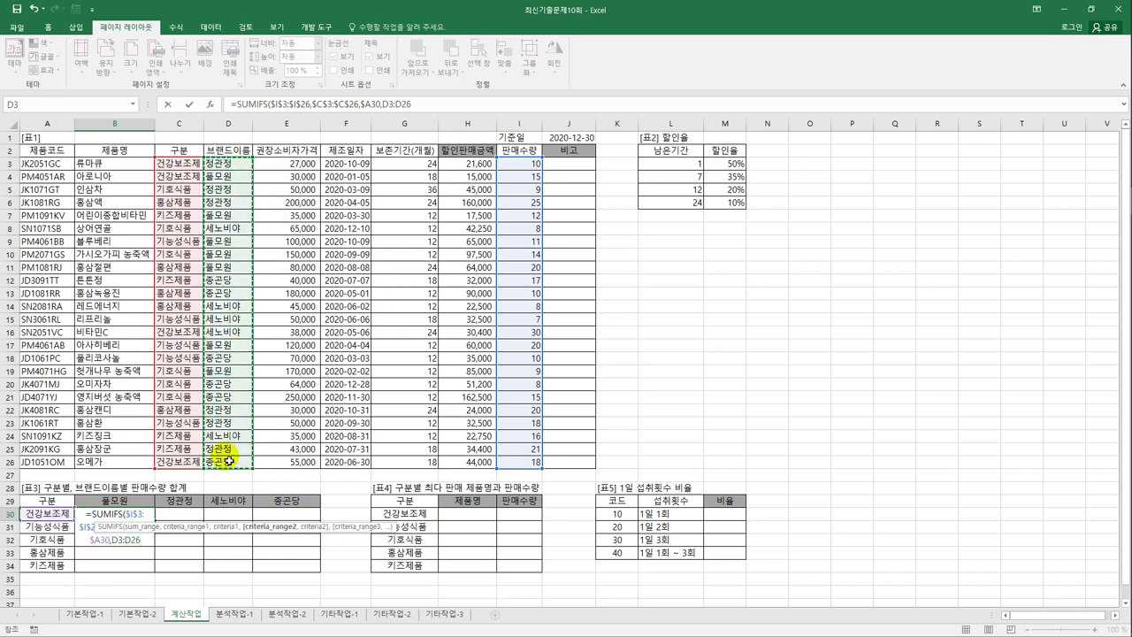
pyautogui.press('F4')
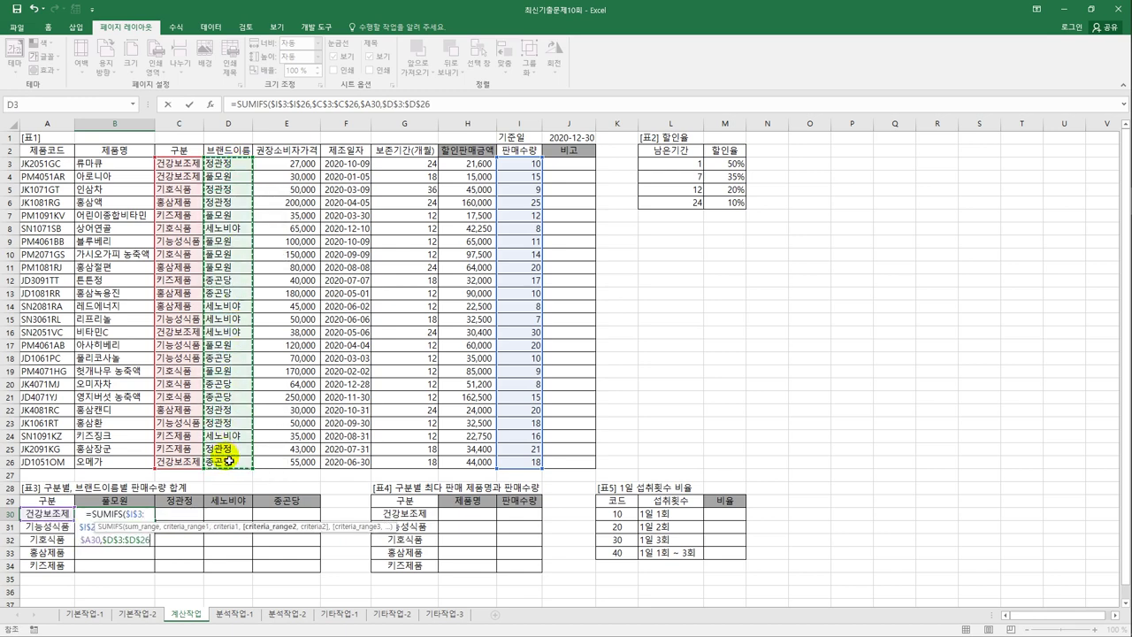
pyautogui.write(',')
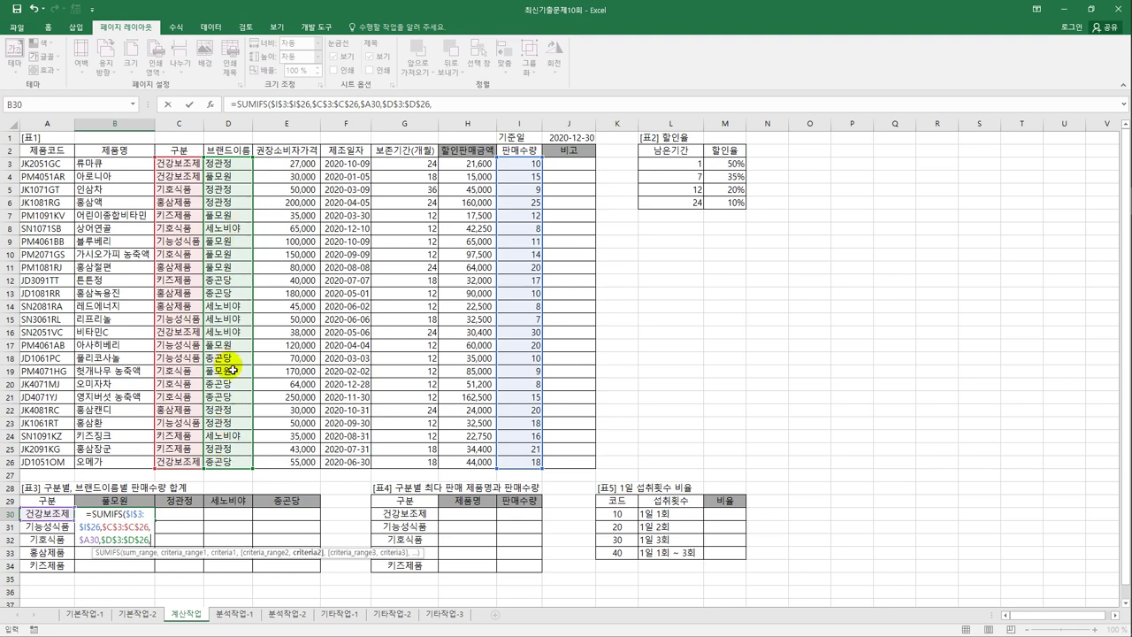
pyautogui.click(138, 503)
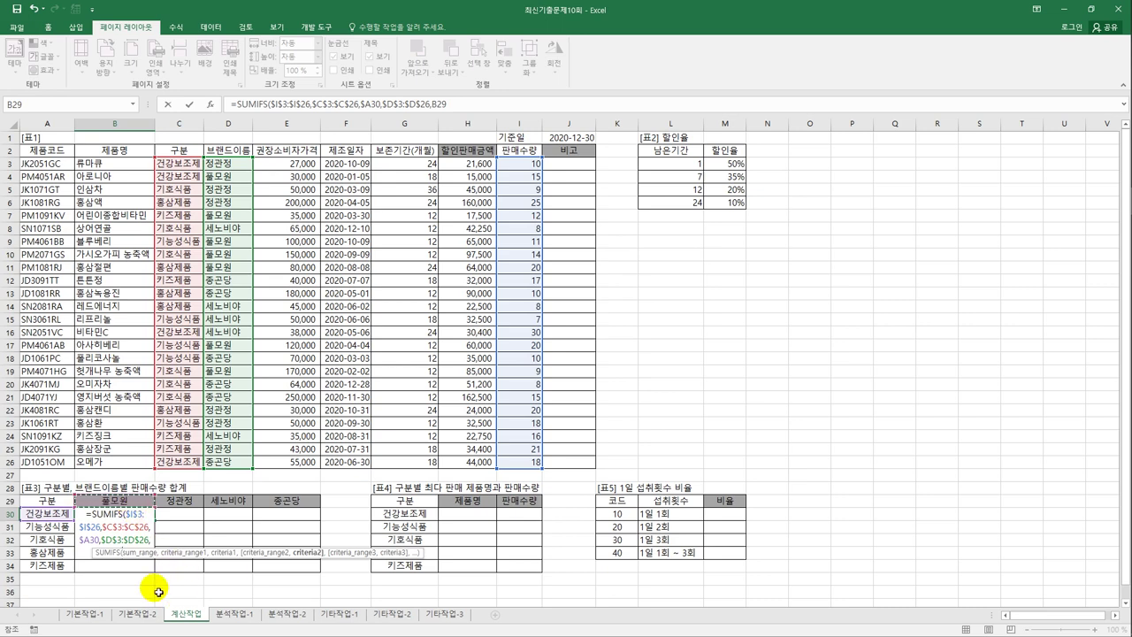
pyautogui.click(438, 104)
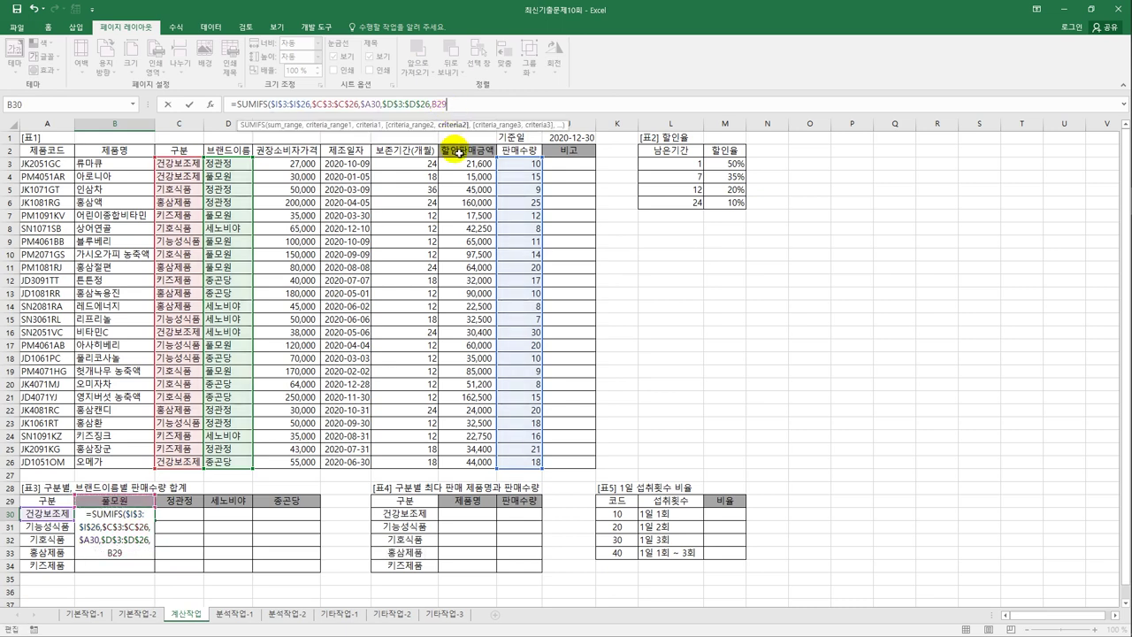
pyautogui.press('F4')
pyautogui.press('F4')
pyautogui.write(')')
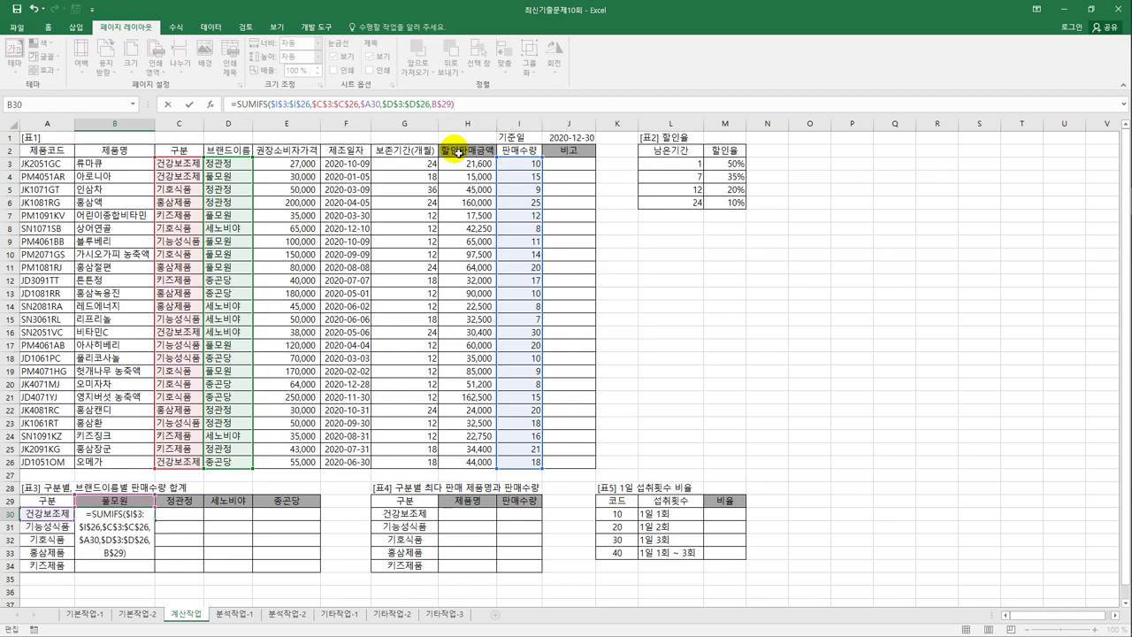
pyautogui.press('Return')
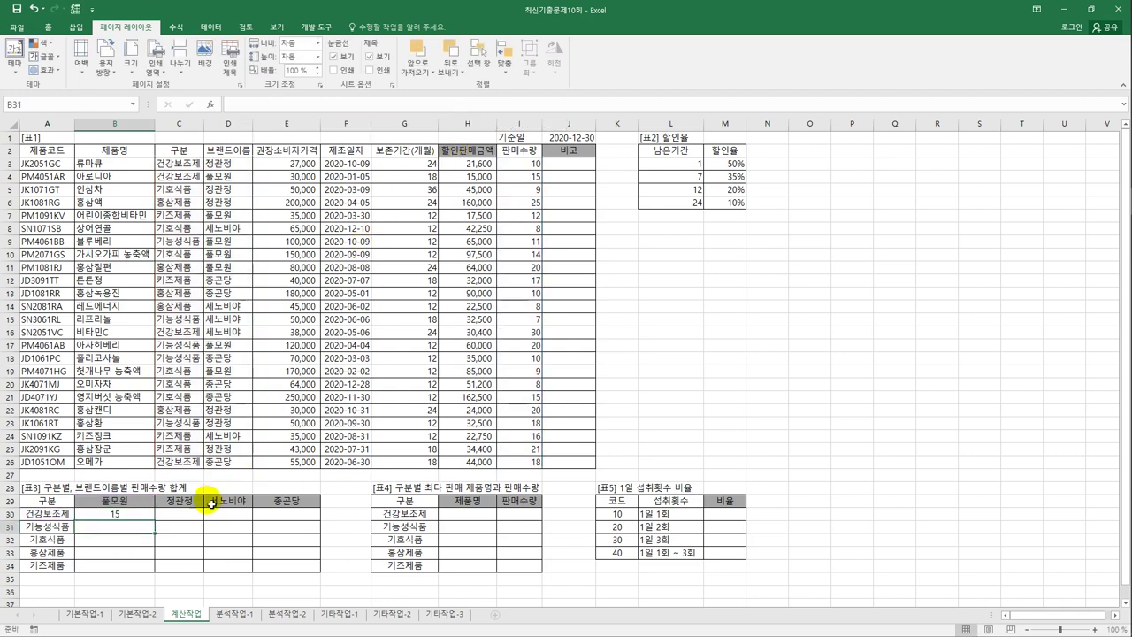
# - Fill the B30 SUMIFS formula across and down the 표3 range B30:E34
pyautogui.click(144, 514)
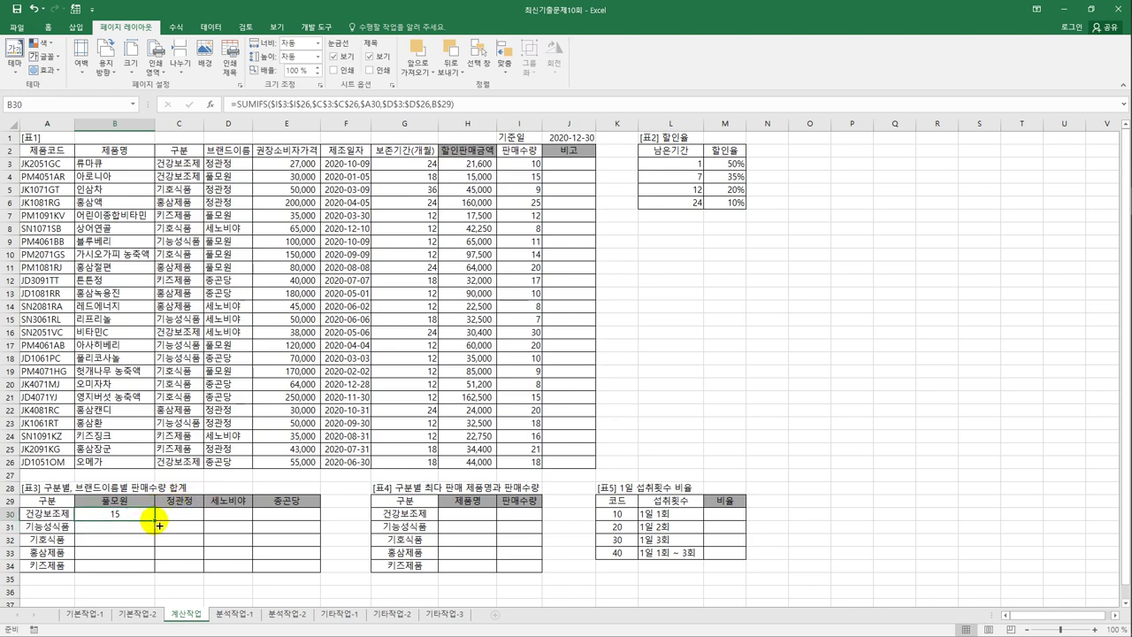
pyautogui.moveTo(158, 525); pyautogui.dragTo(299, 571)
pyautogui.moveTo(301, 571); pyautogui.dragTo(301, 570)
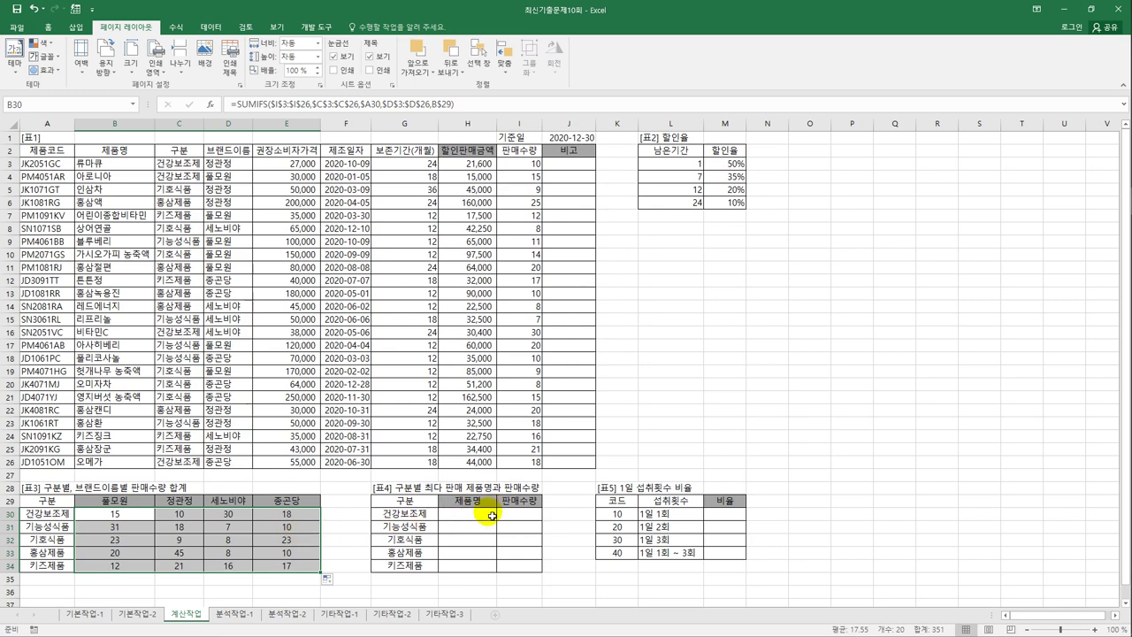
# - Begin an INDEX formula in H30 of 표4 with the 제품명 range $B$3:$B$26 and a nested MATCH for the row number
pyautogui.click(492, 514)
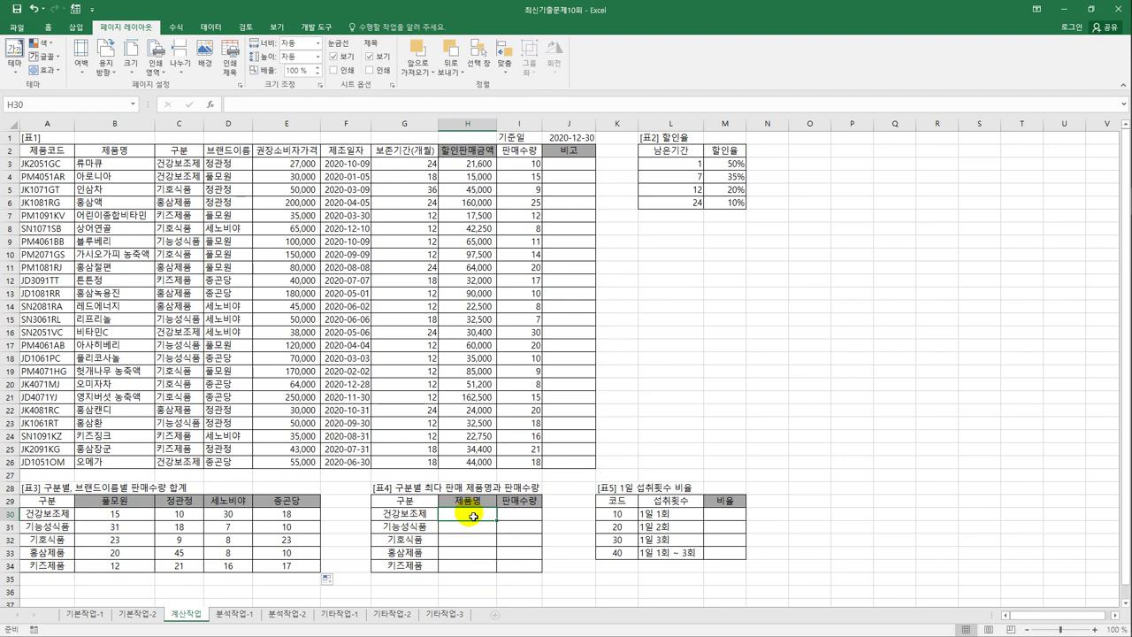
pyautogui.write('=in')
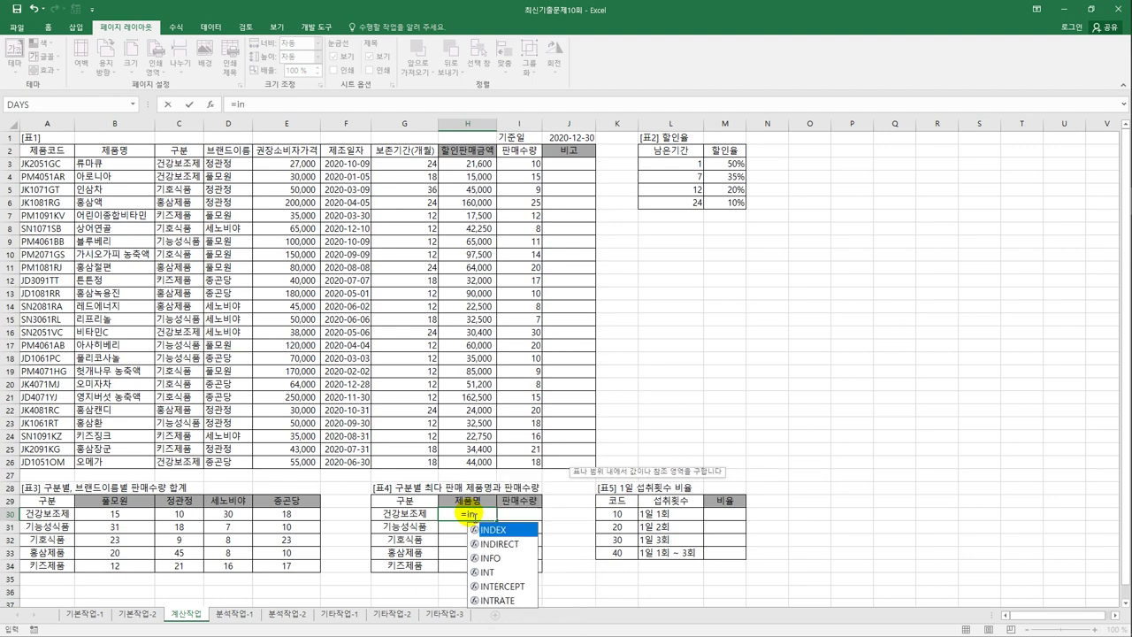
pyautogui.press('Tab')
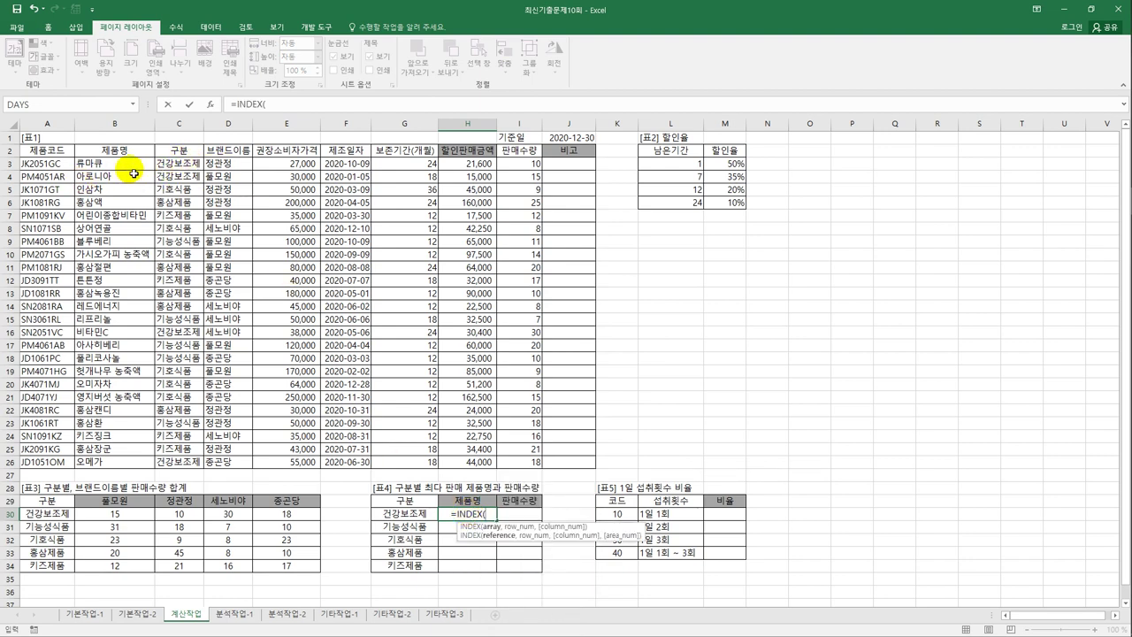
pyautogui.moveTo(131, 167); pyautogui.dragTo(147, 461)
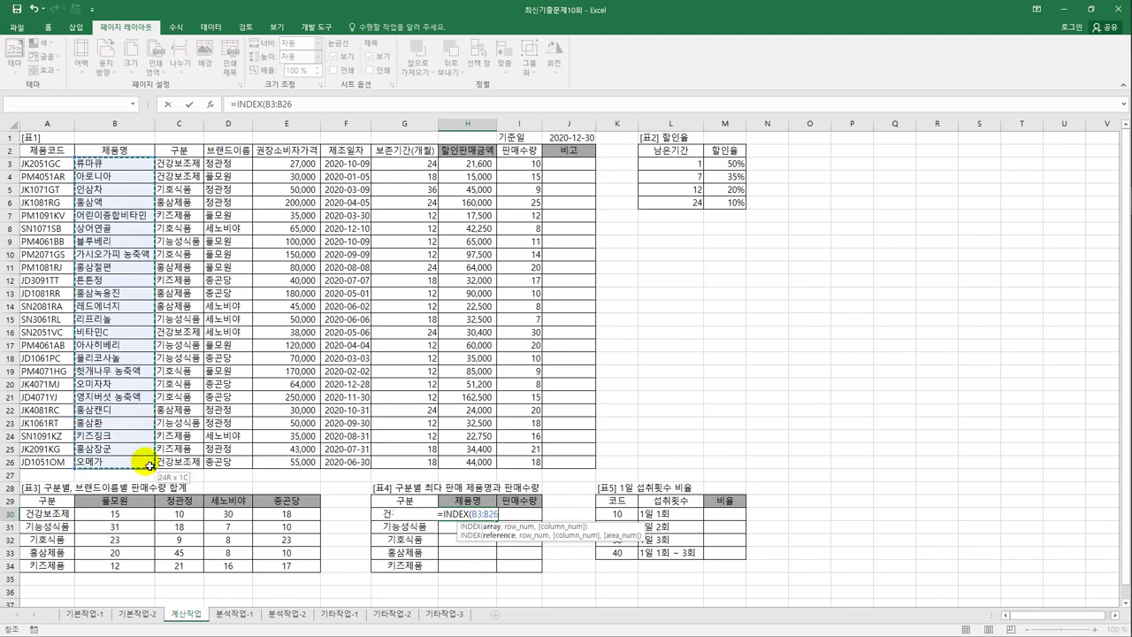
pyautogui.press('F4')
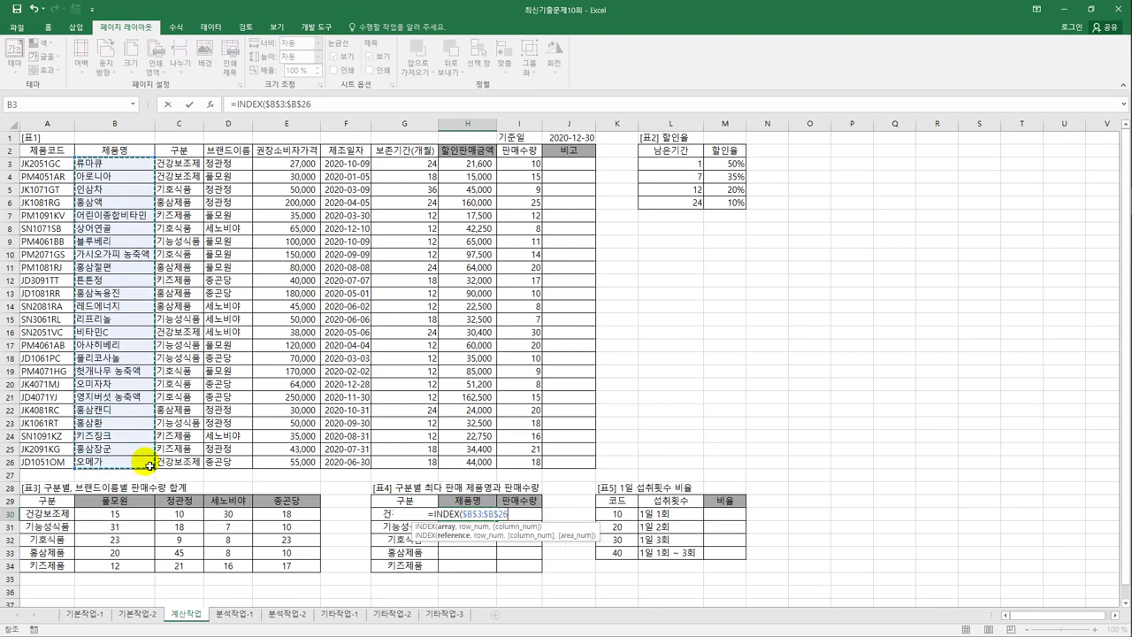
pyautogui.write(',')
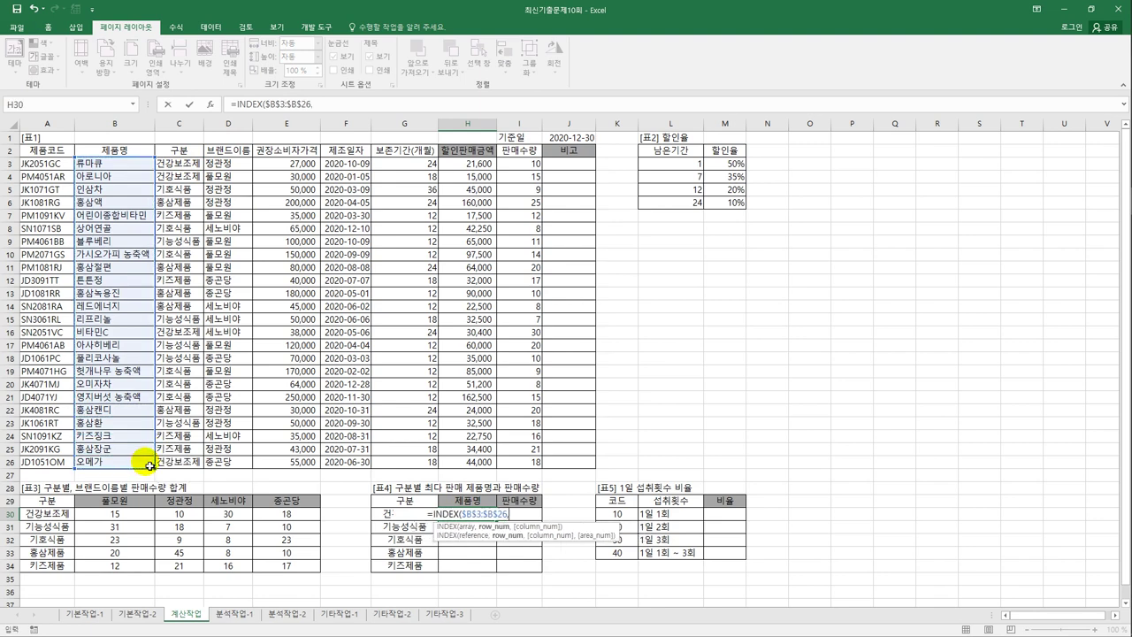
pyautogui.write('MATCH(')
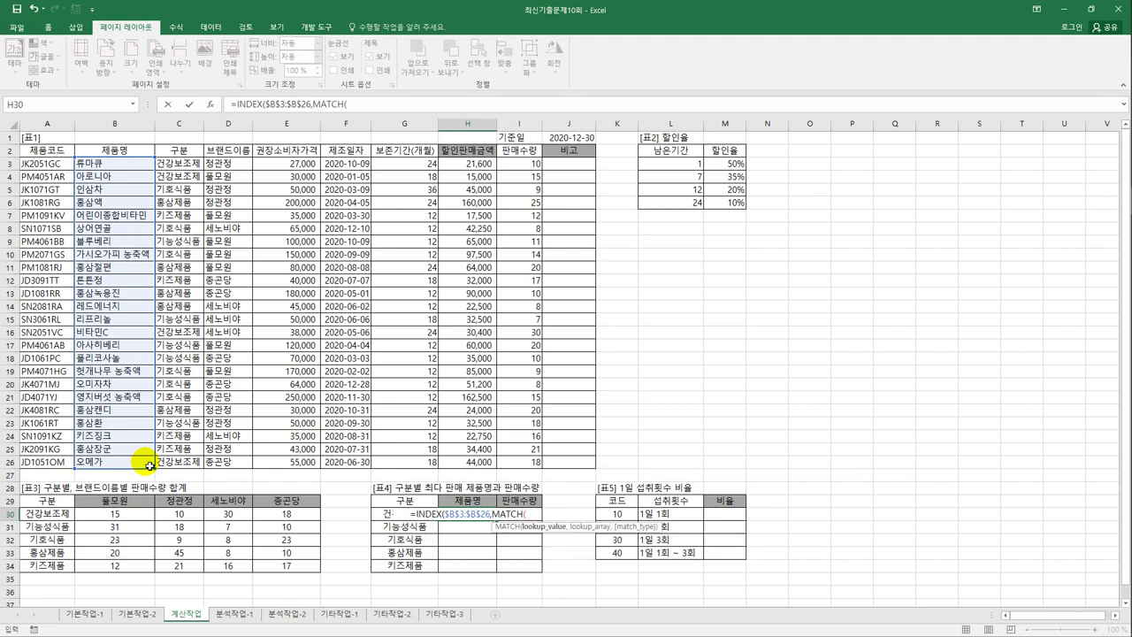
# - Set the MATCH lookup value in H30 to max(($C$3:$C$26=G30)*$I$3:$I$26)
pyautogui.write('max(')
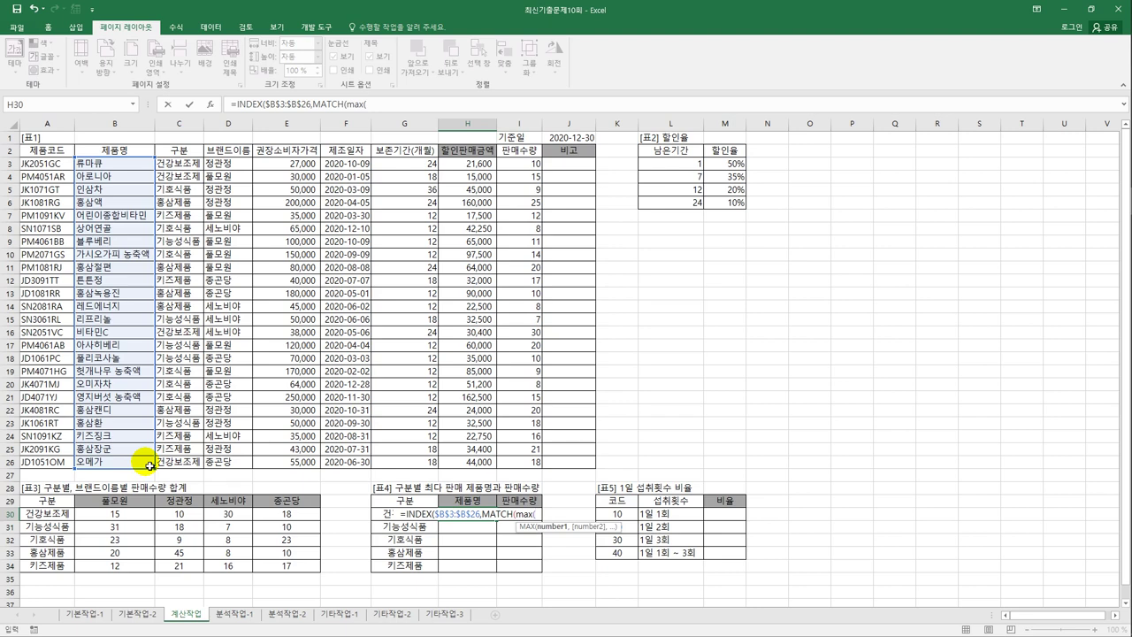
pyautogui.write('(')
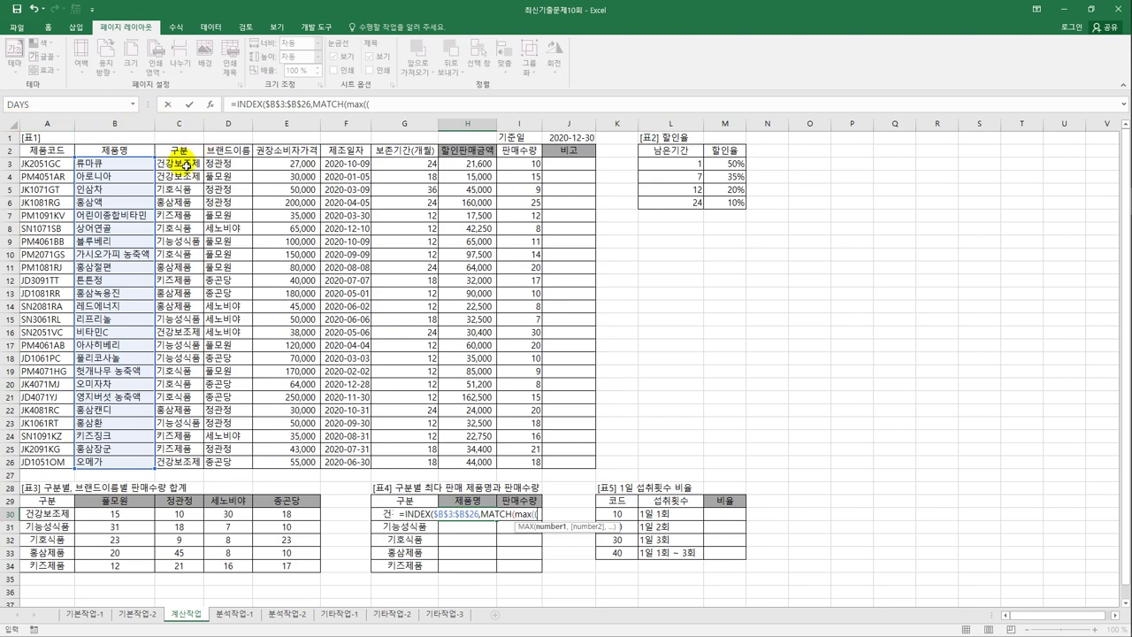
pyautogui.moveTo(186, 164); pyautogui.dragTo(181, 463)
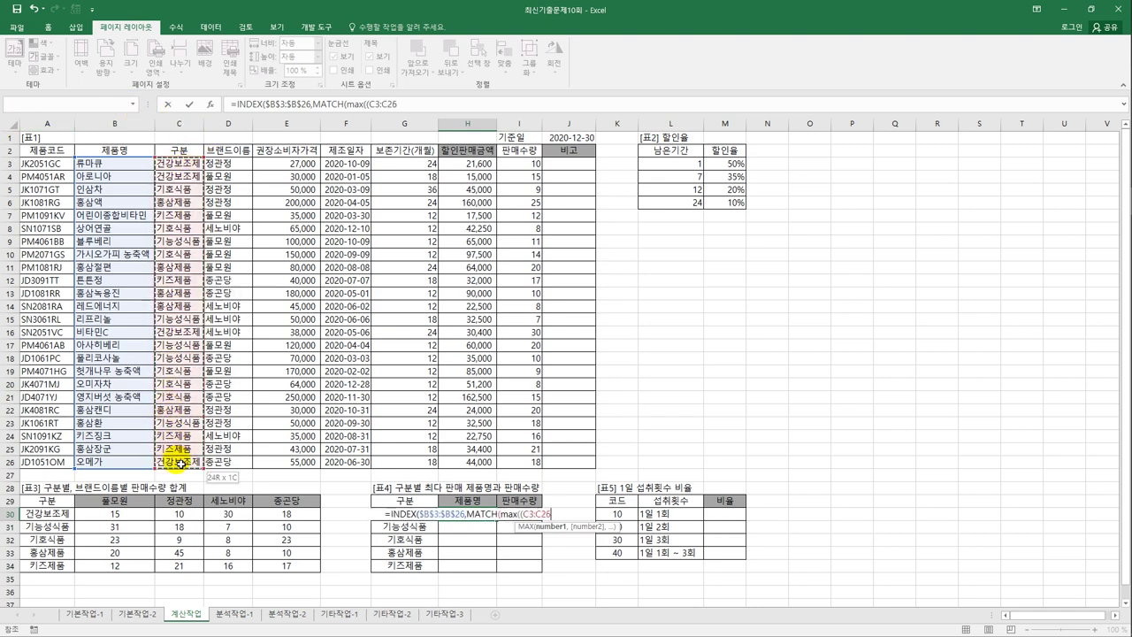
pyautogui.press('F4')
pyautogui.write('=')
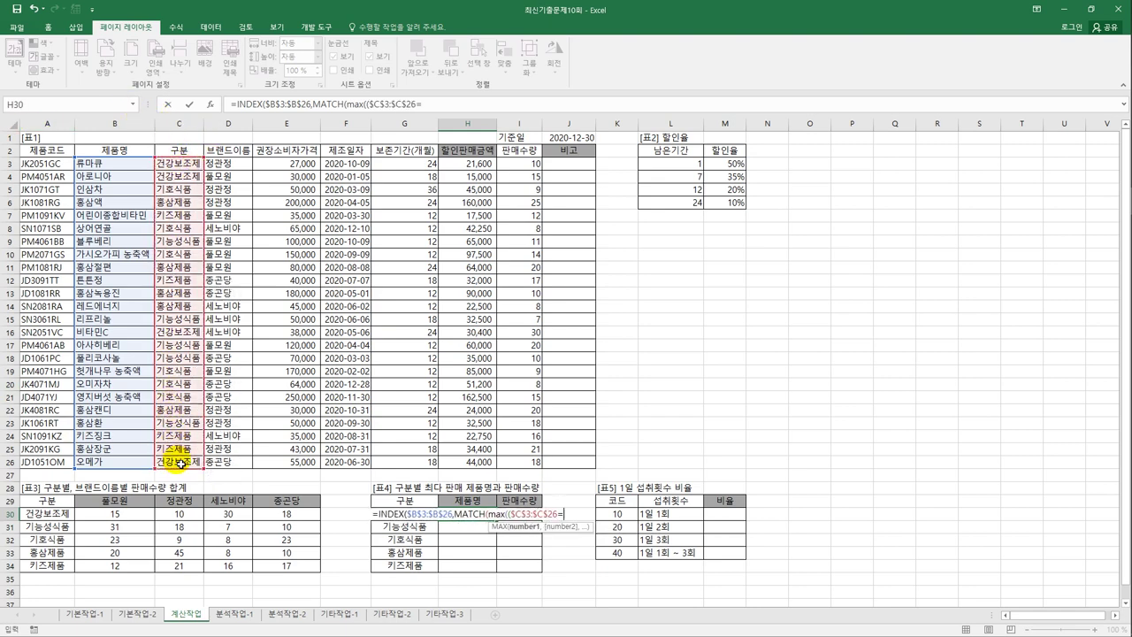
pyautogui.press('Left')
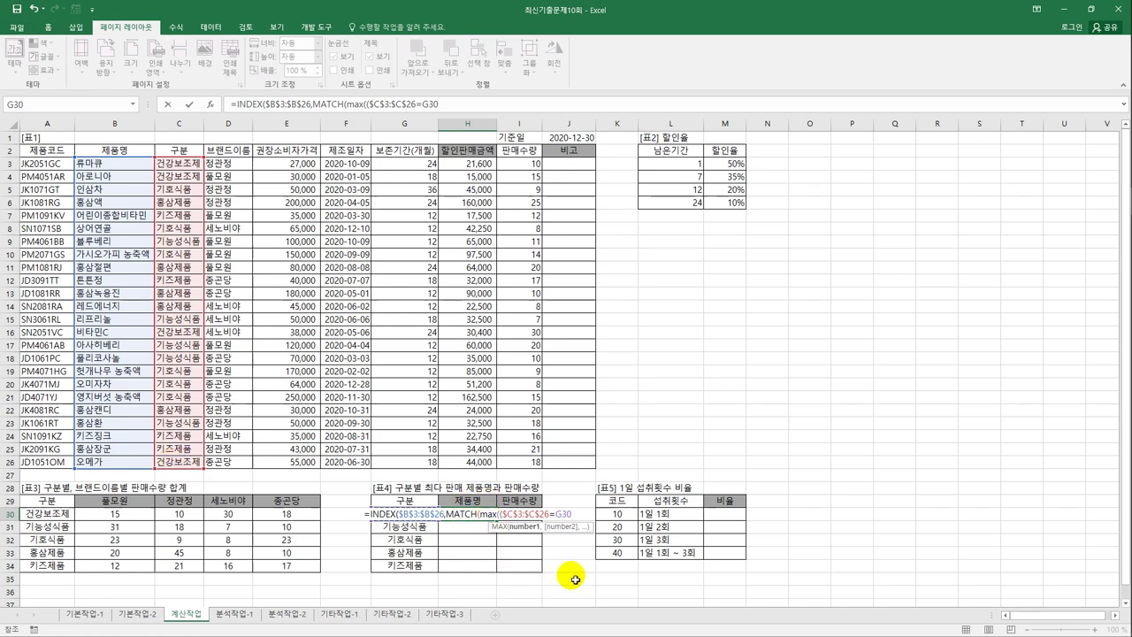
pyautogui.write(')*')
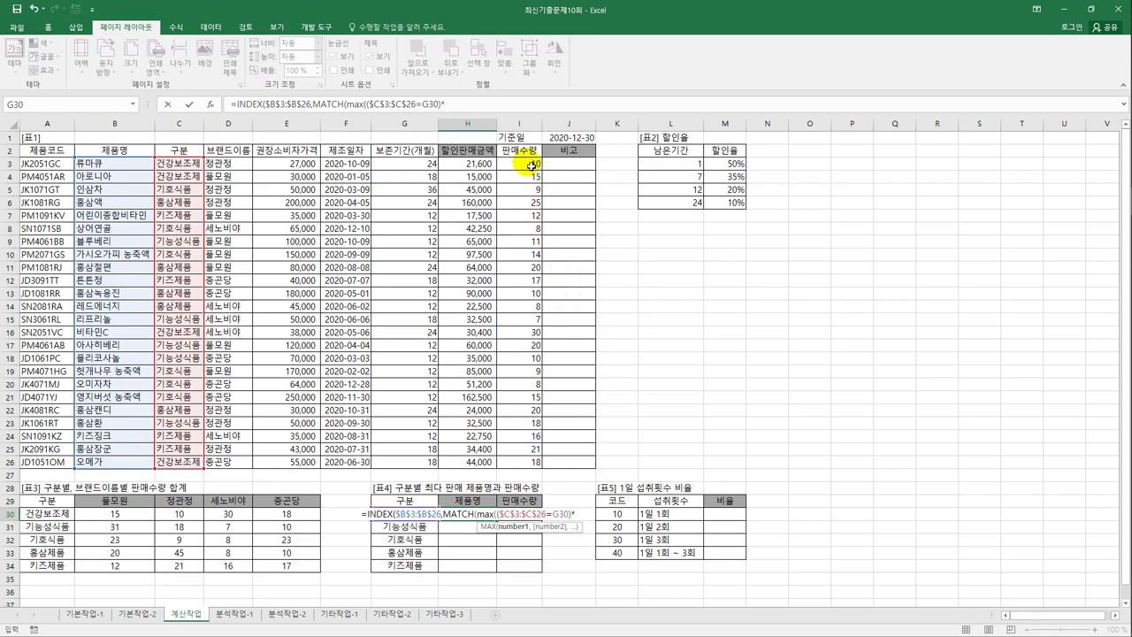
pyautogui.moveTo(528, 165); pyautogui.dragTo(534, 463)
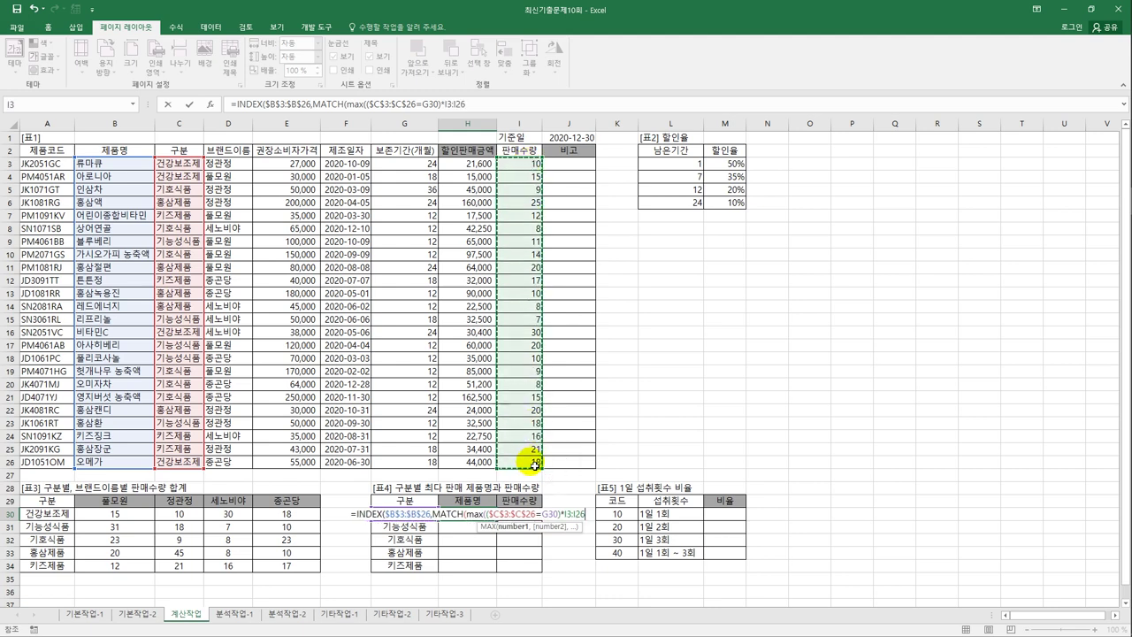
pyautogui.press('F4')
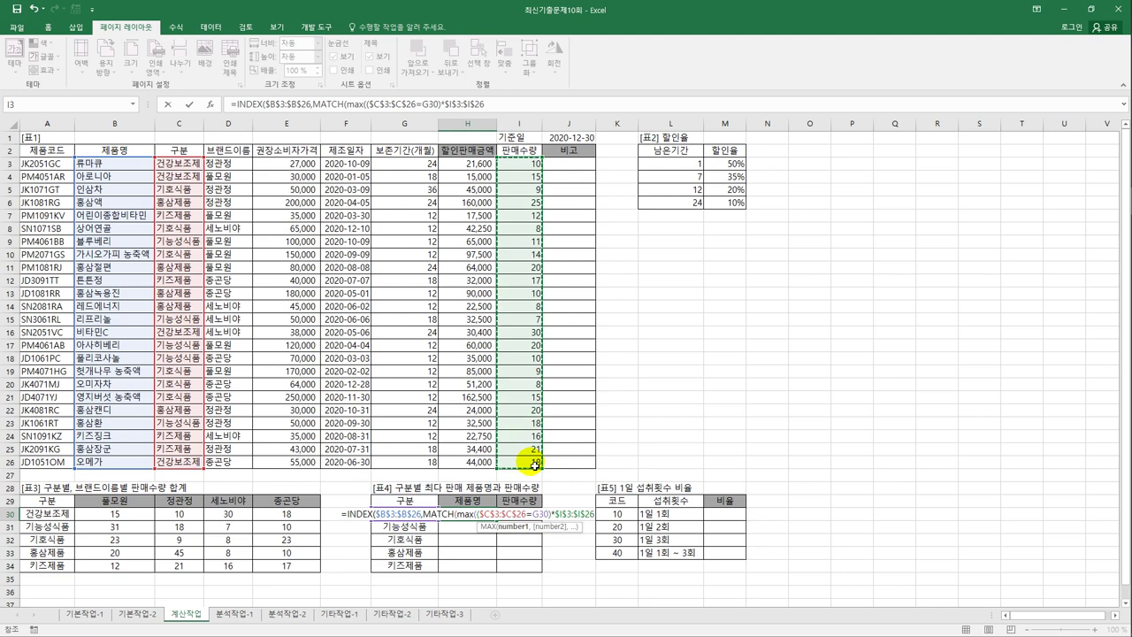
pyautogui.write(')')
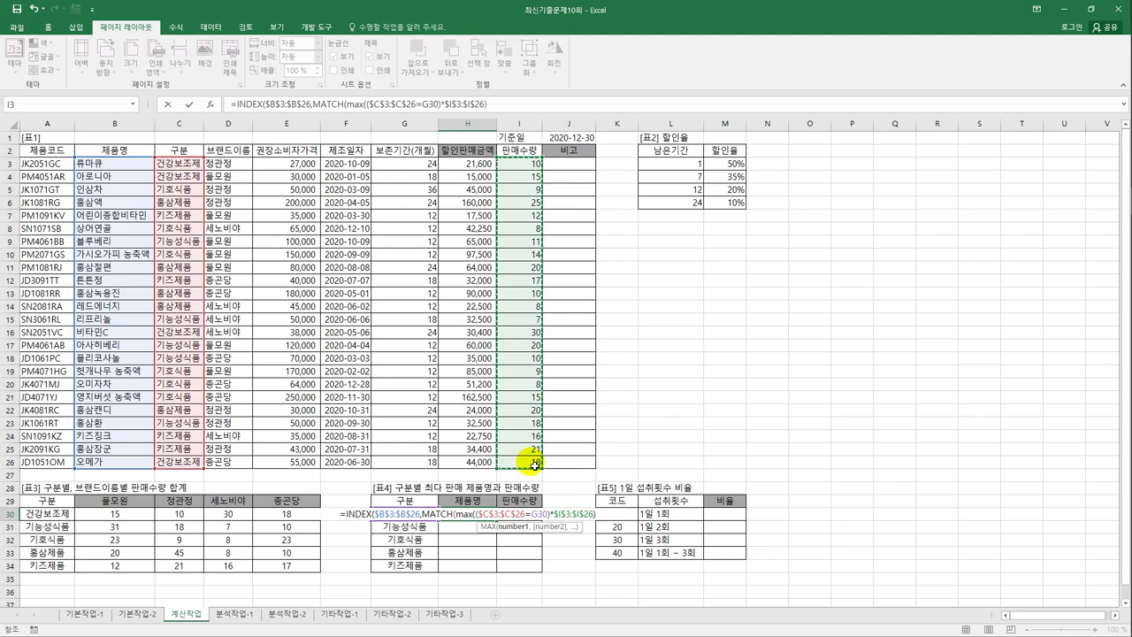
pyautogui.write(',')
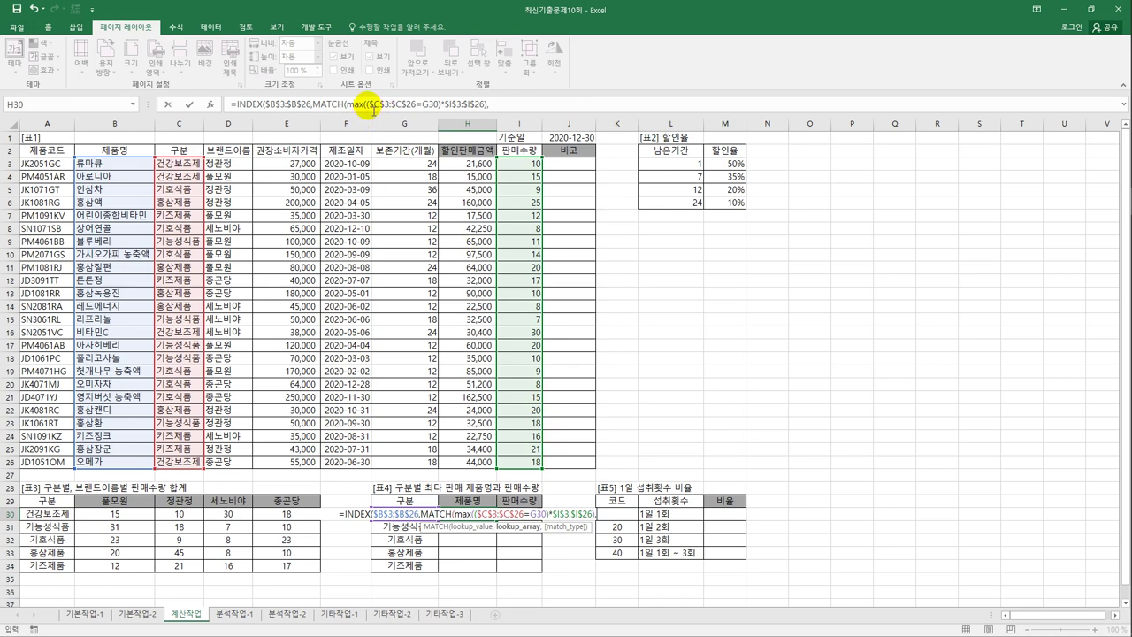
# - Copy the expression ($C$3:$C$26=G30)*$I$3:$I$26 from inside max and paste it as the MATCH lookup array in H30
pyautogui.moveTo(358, 106); pyautogui.dragTo(495, 115)
pyautogui.hotkey('ctrl', 'c')
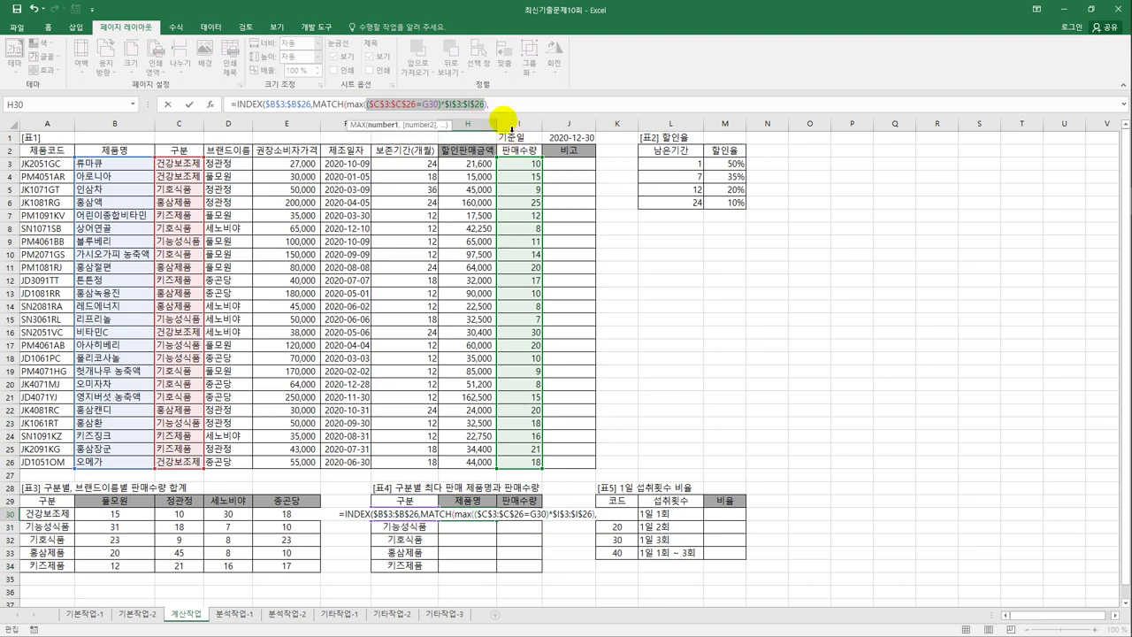
pyautogui.click(498, 104)
pyautogui.hotkey('ctrl', 'v')
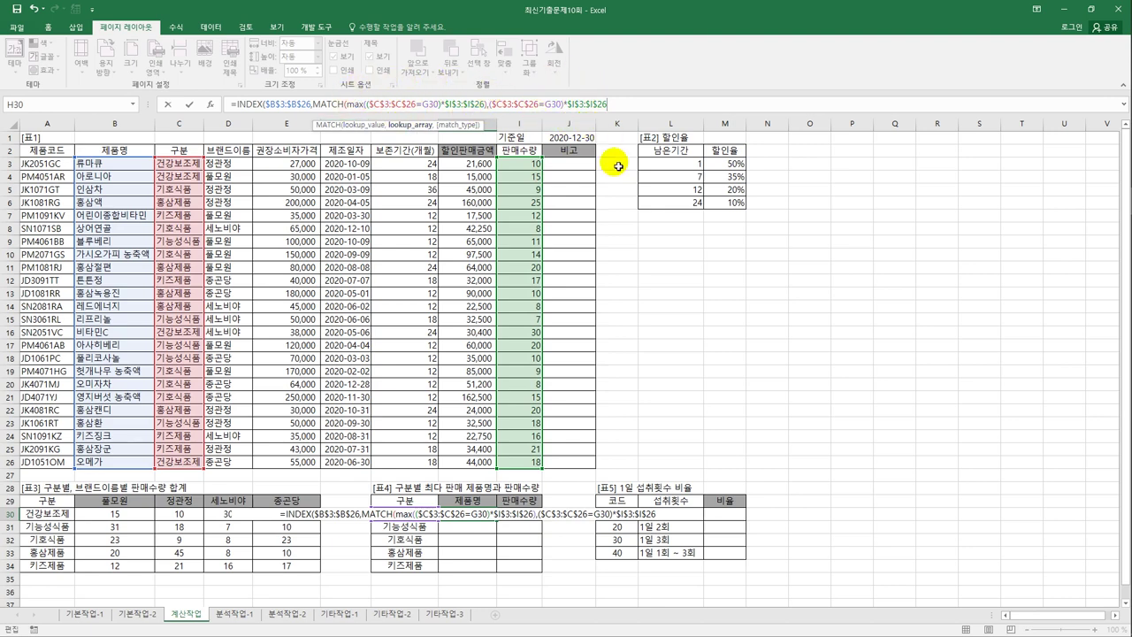
# - Complete the H30 formula with match type 0 and enter it as an array formula
pyautogui.write(',')
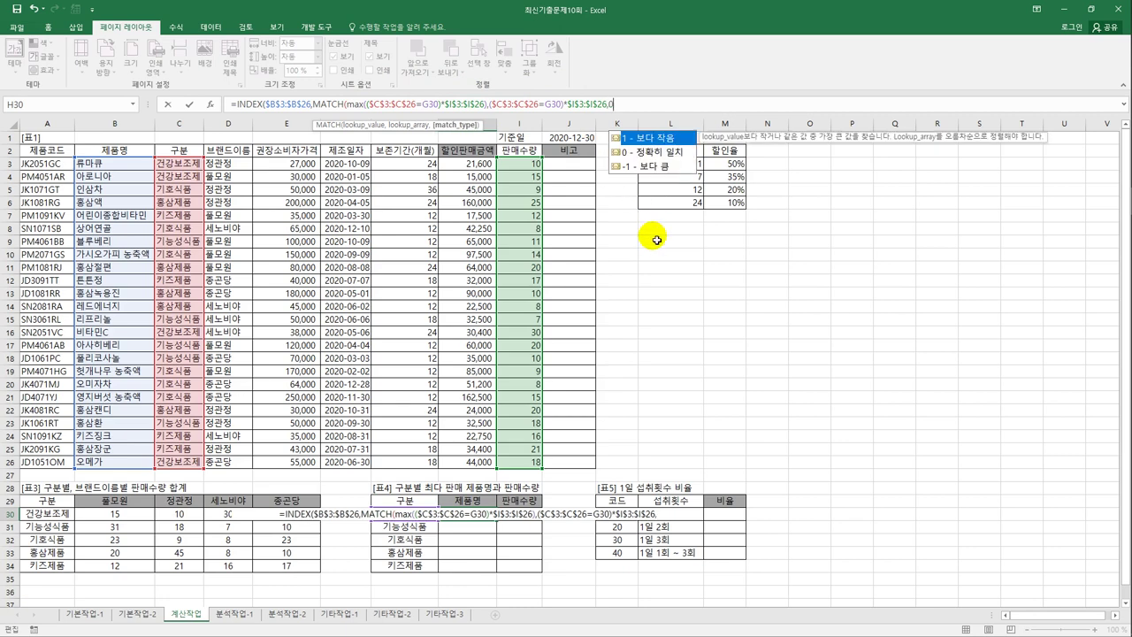
pyautogui.write('0')
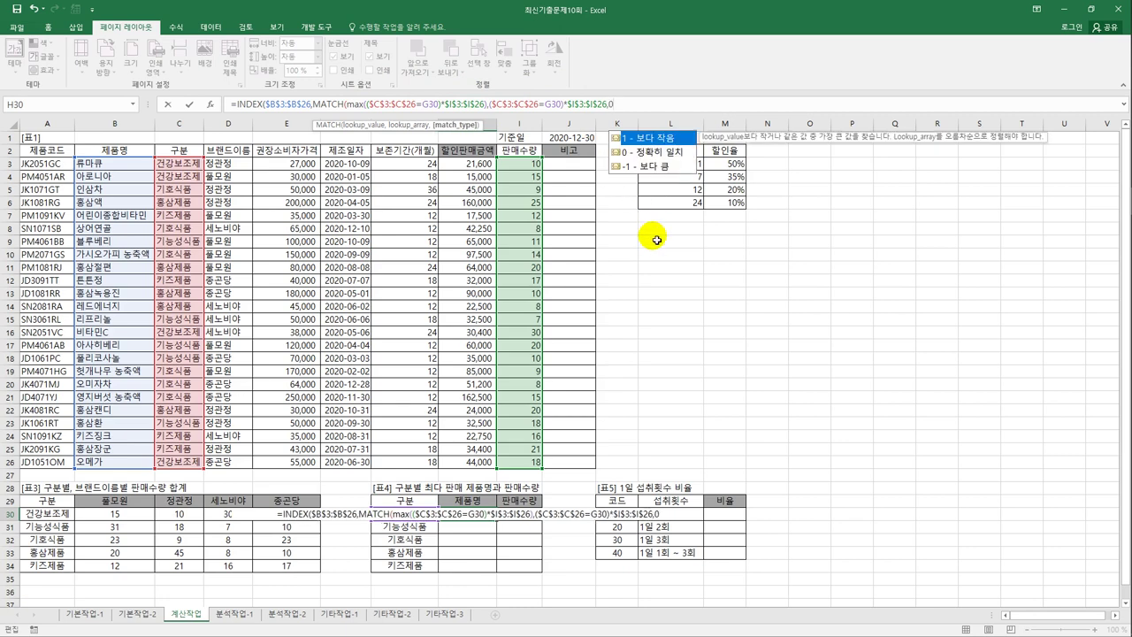
pyautogui.write(')')
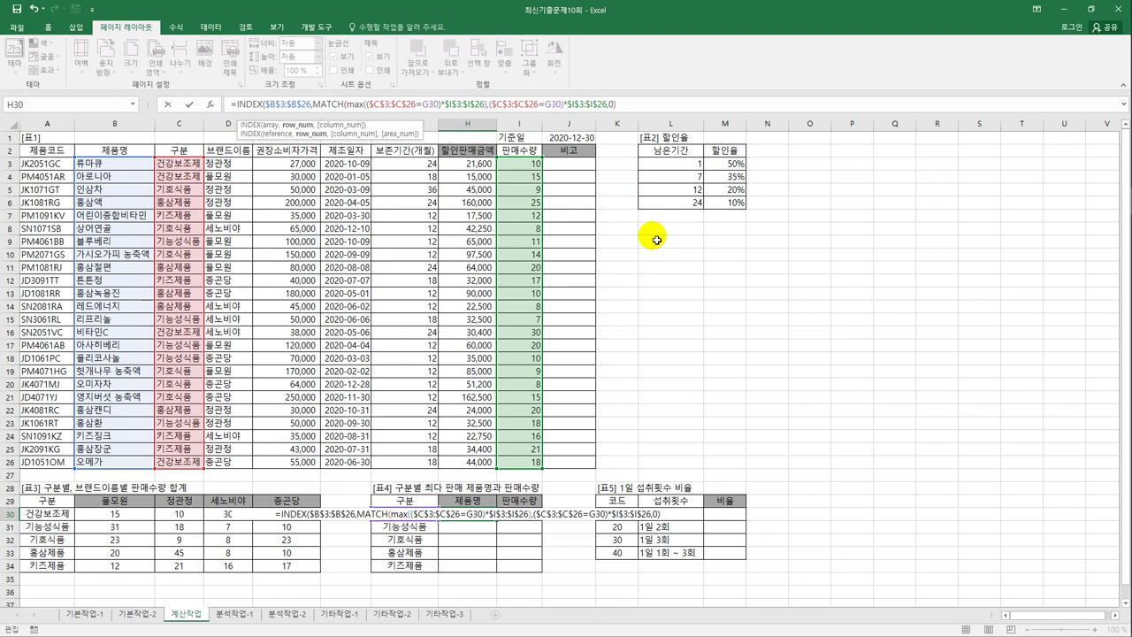
pyautogui.write(')')
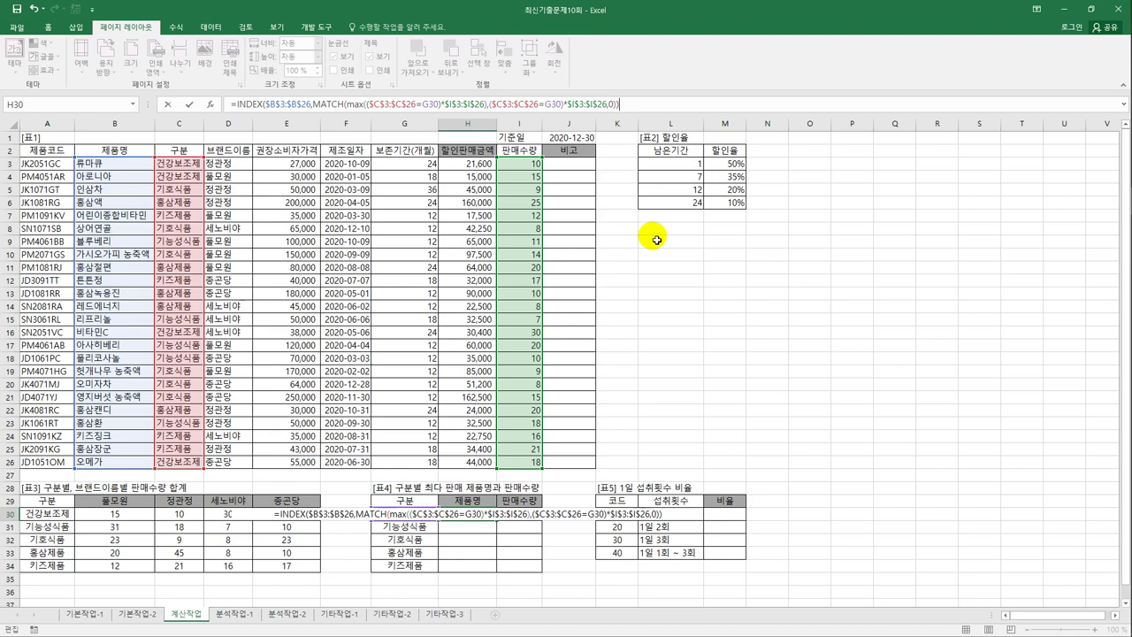
pyautogui.hotkey('ctrl', 'shift', 'Return')
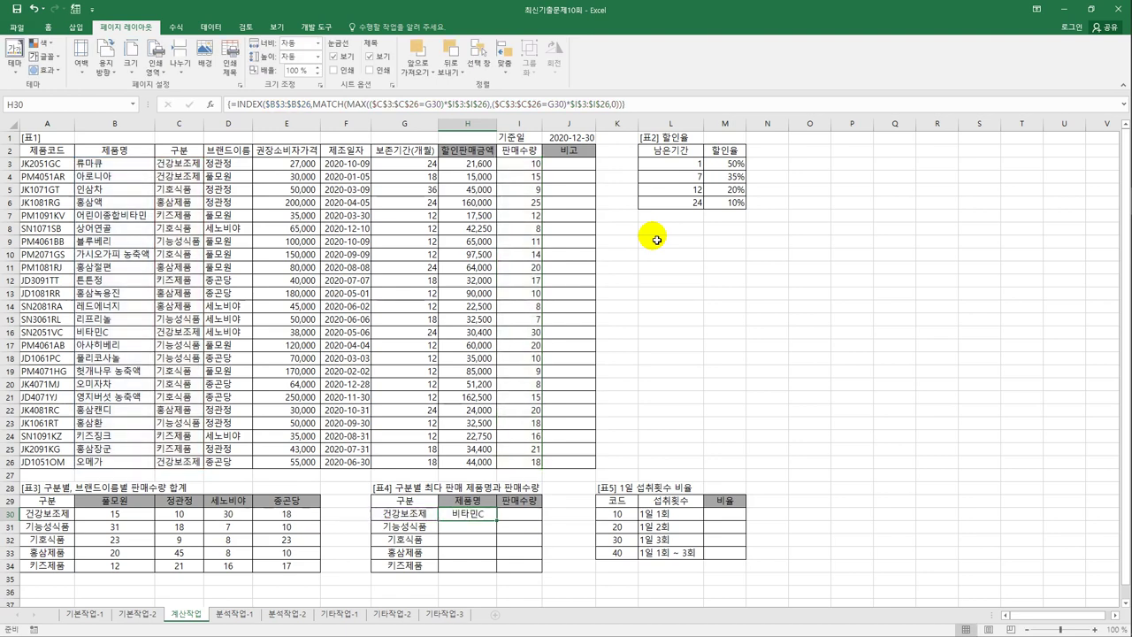
# - Fill the H30 array formula down to H34 and autofit the width of column H
pyautogui.moveTo(496, 520); pyautogui.dragTo(501, 575)
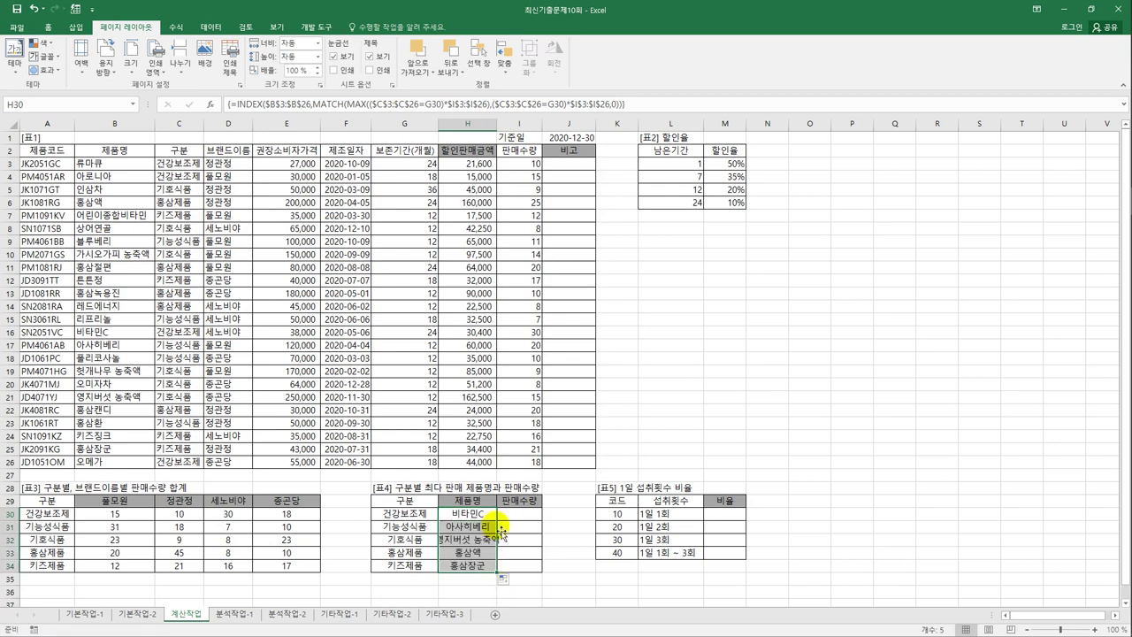
pyautogui.click(498, 124)
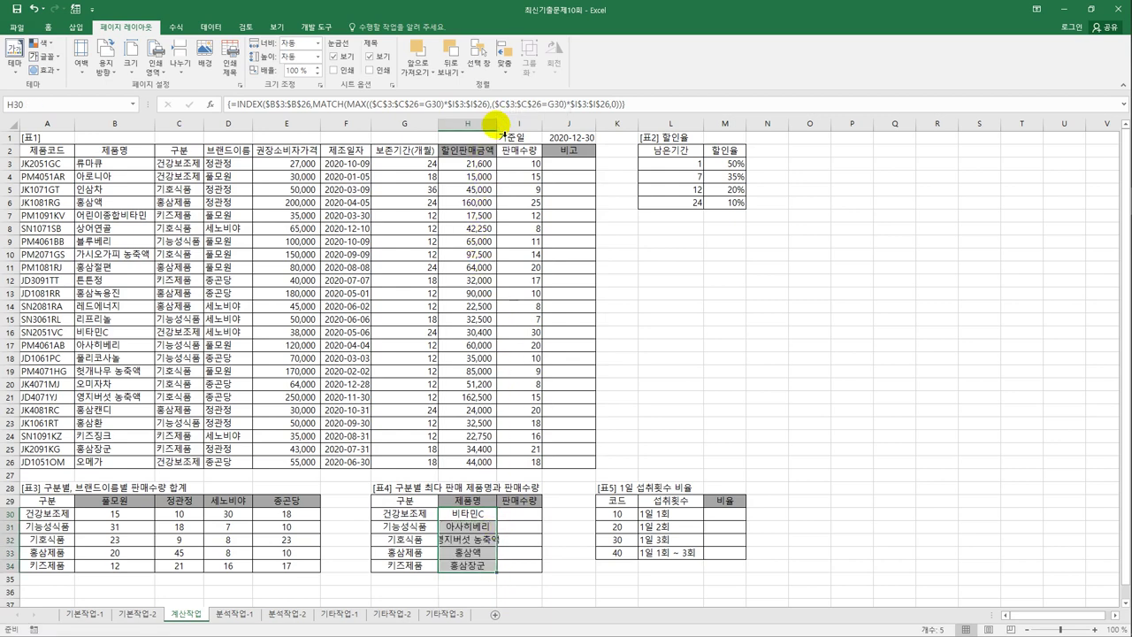
pyautogui.doubleClick(497, 124)
# - Begin an INDEX formula in I30 of 표4 with the absolute 판매수량 range $I$3:$I$26 as its array
pyautogui.click(535, 515)
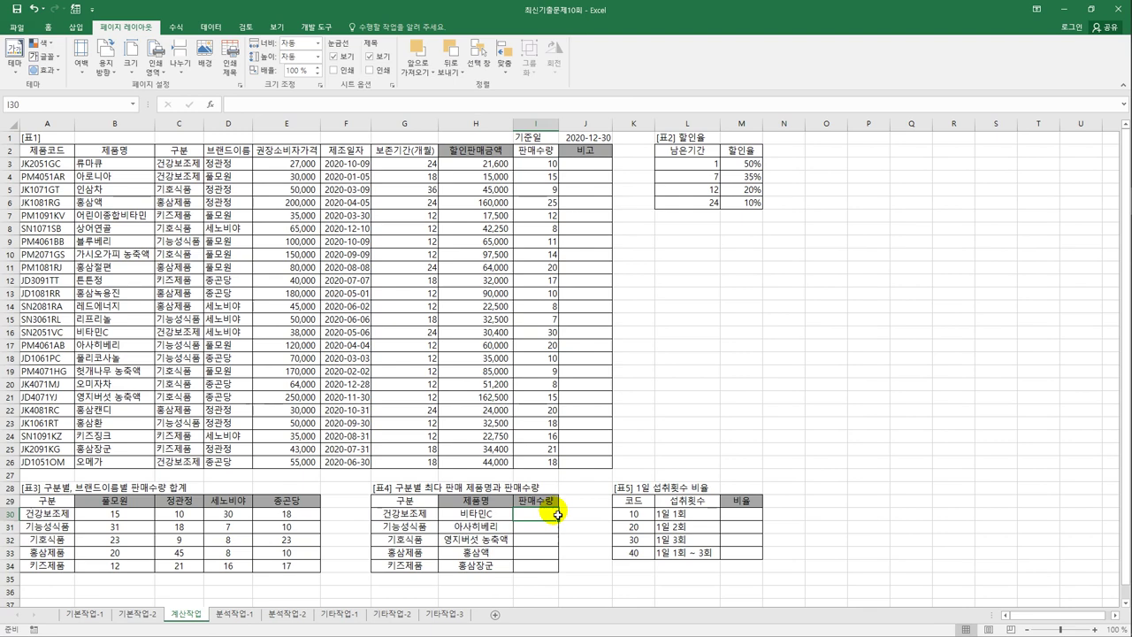
pyautogui.write('=')
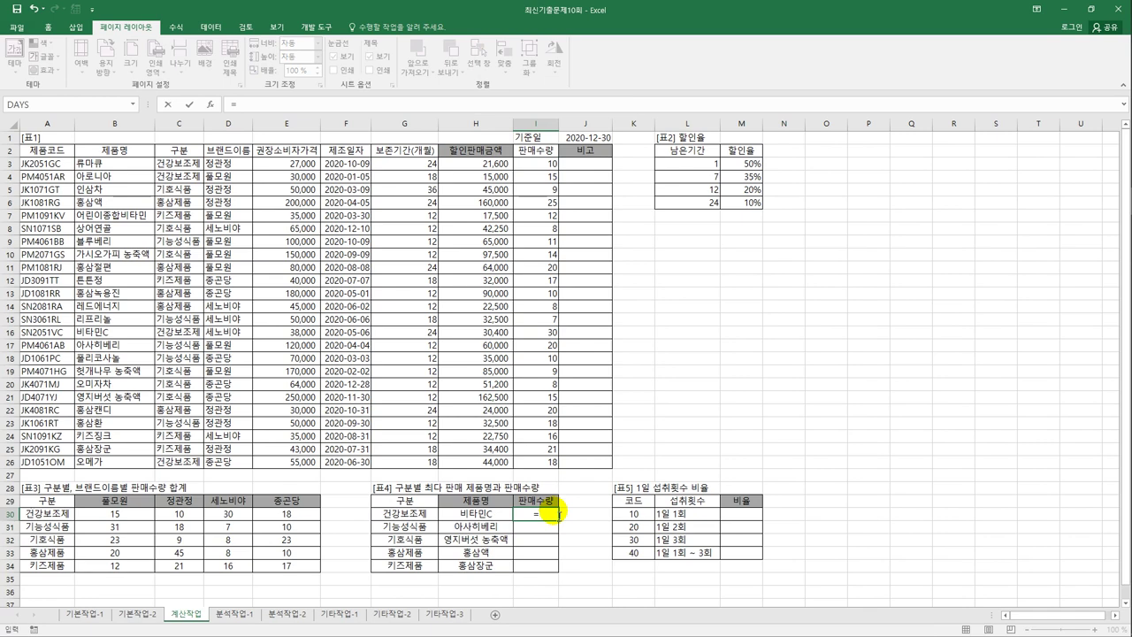
pyautogui.write('INDEX(')
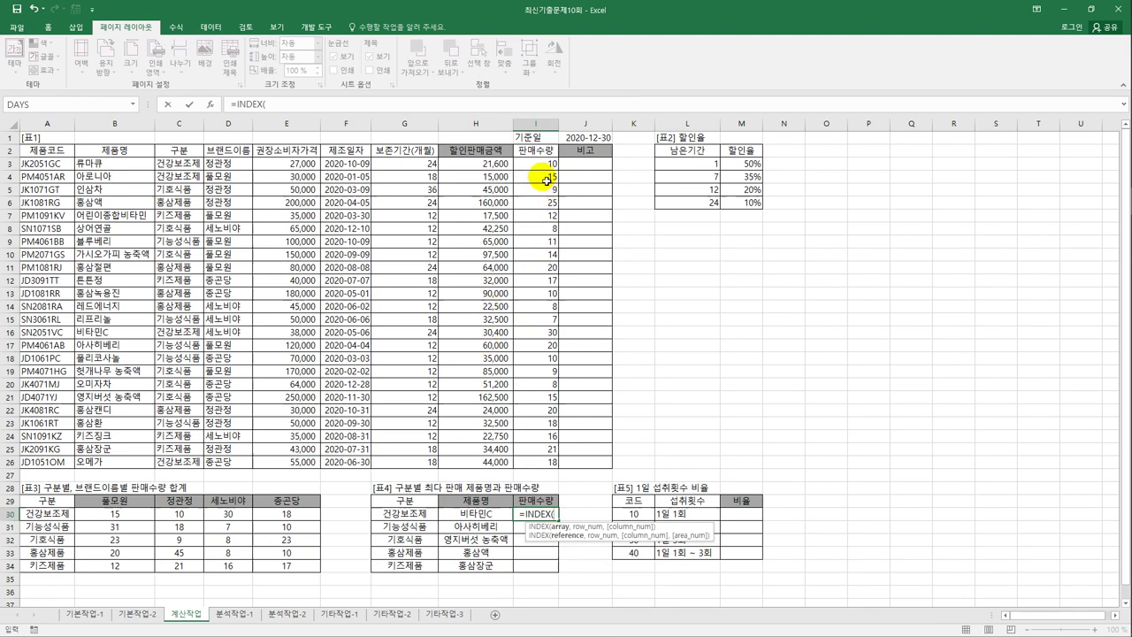
pyautogui.moveTo(541, 168); pyautogui.dragTo(529, 469)
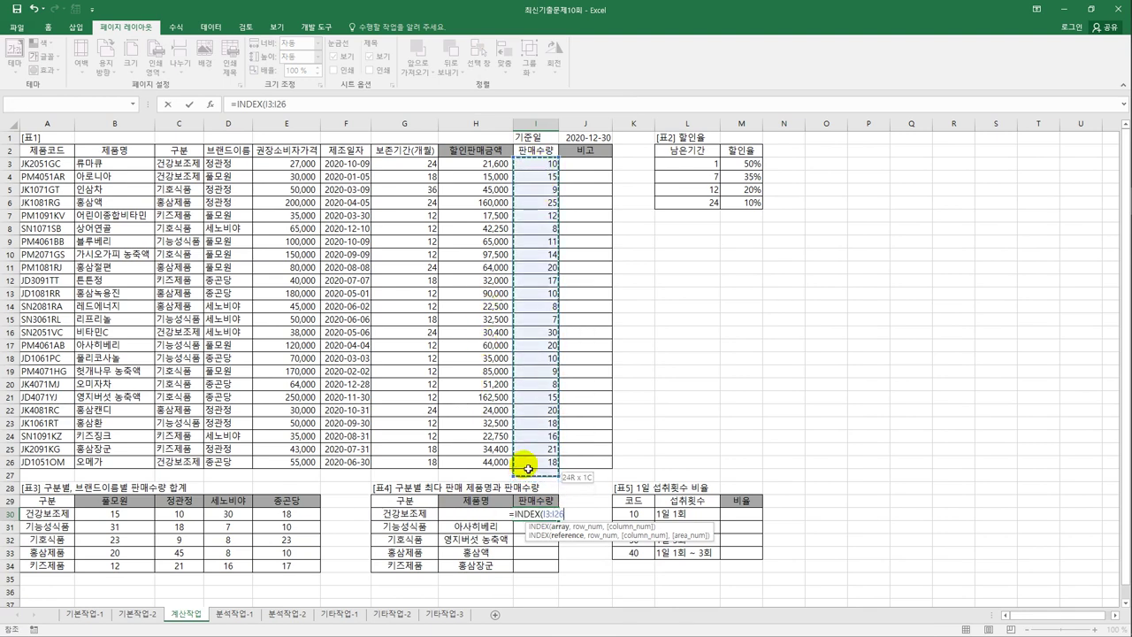
pyautogui.press('F4')
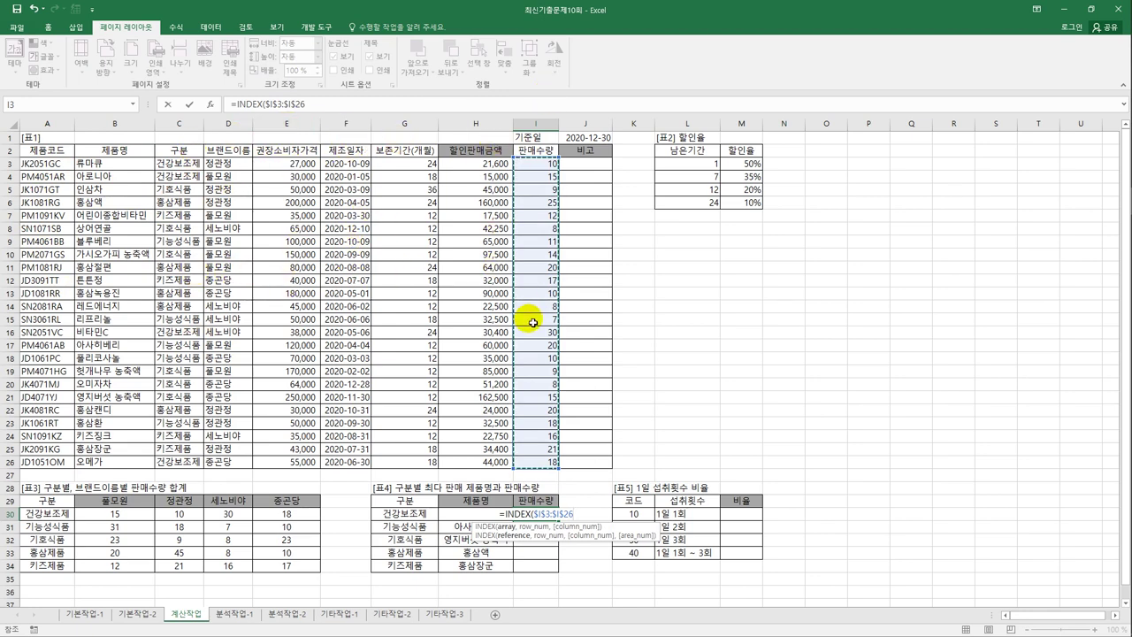
pyautogui.moveTo(53, 164); pyautogui.dragTo(531, 464)
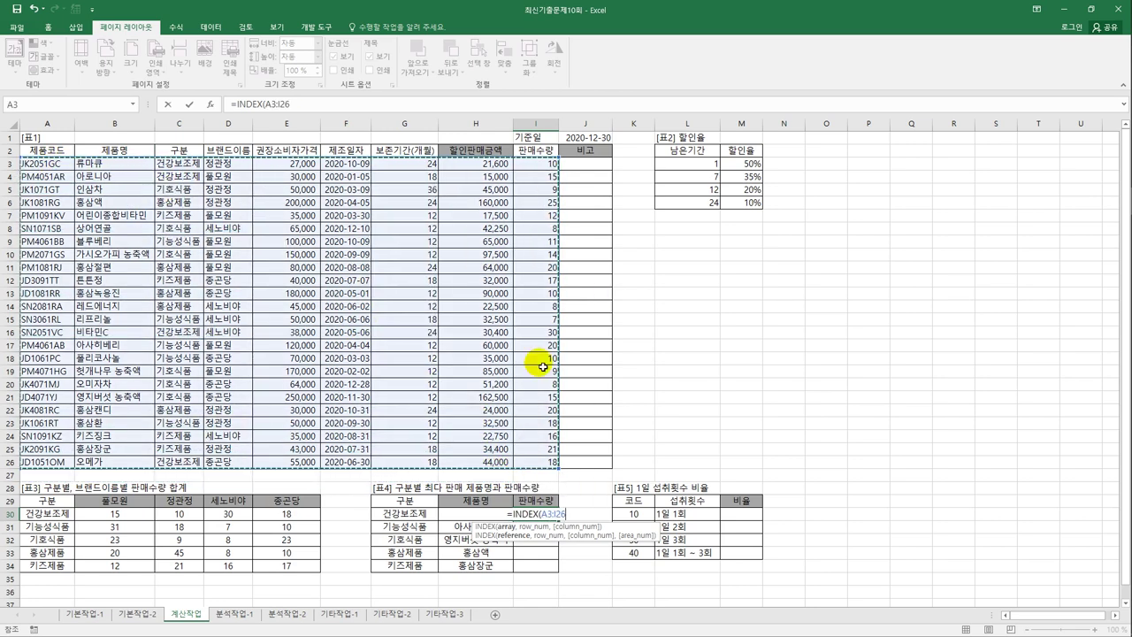
pyautogui.moveTo(538, 164); pyautogui.dragTo(538, 467)
pyautogui.press('F4')
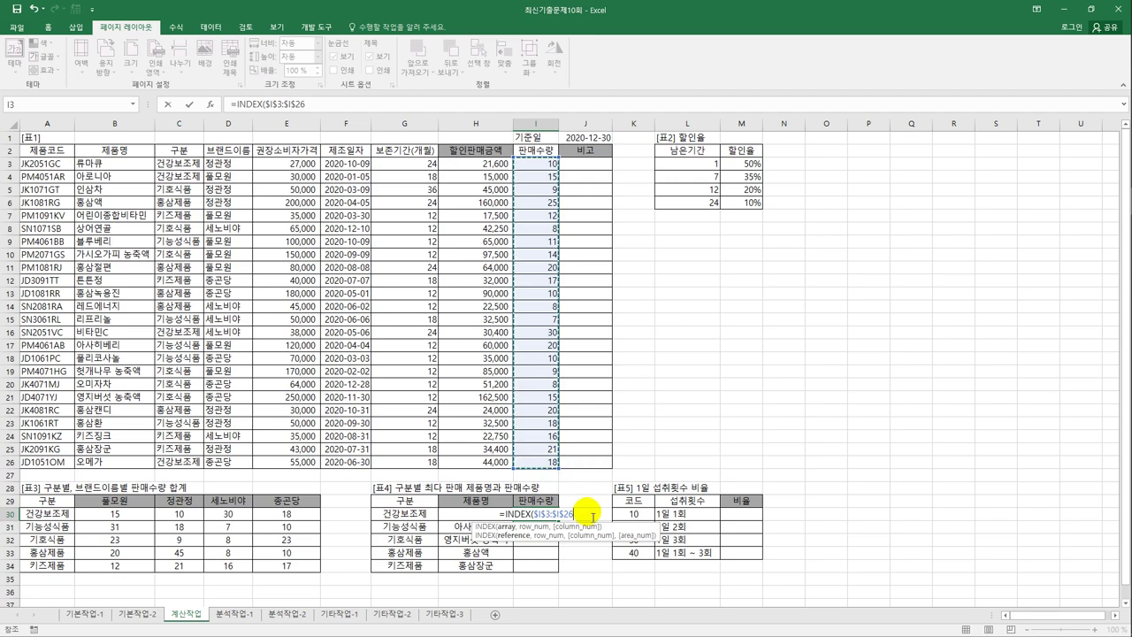
# - Nest MATCH and max in the I30 formula as the row number, starting max with the condition ($C$3:$C$26=G30)
pyautogui.write(',mat')
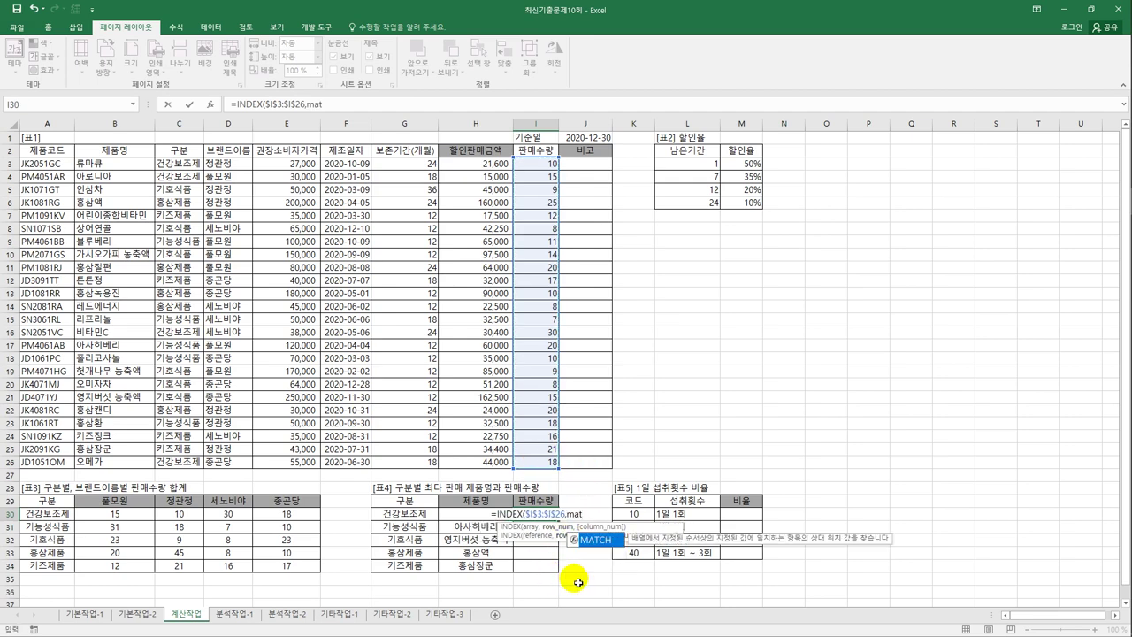
pyautogui.press('Tab')
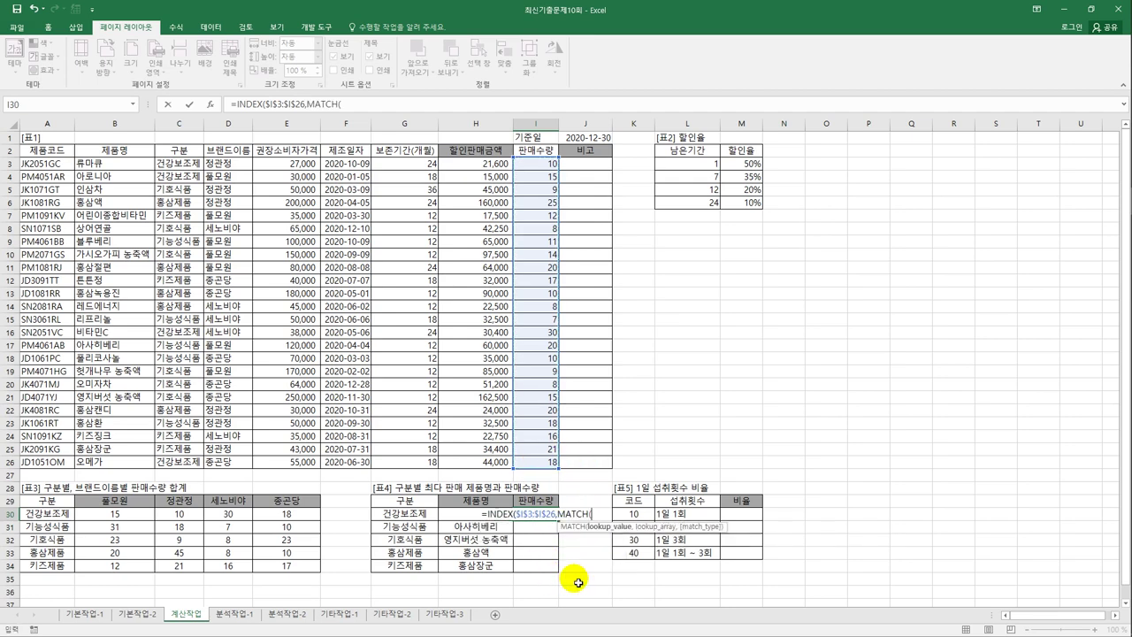
pyautogui.write('max(')
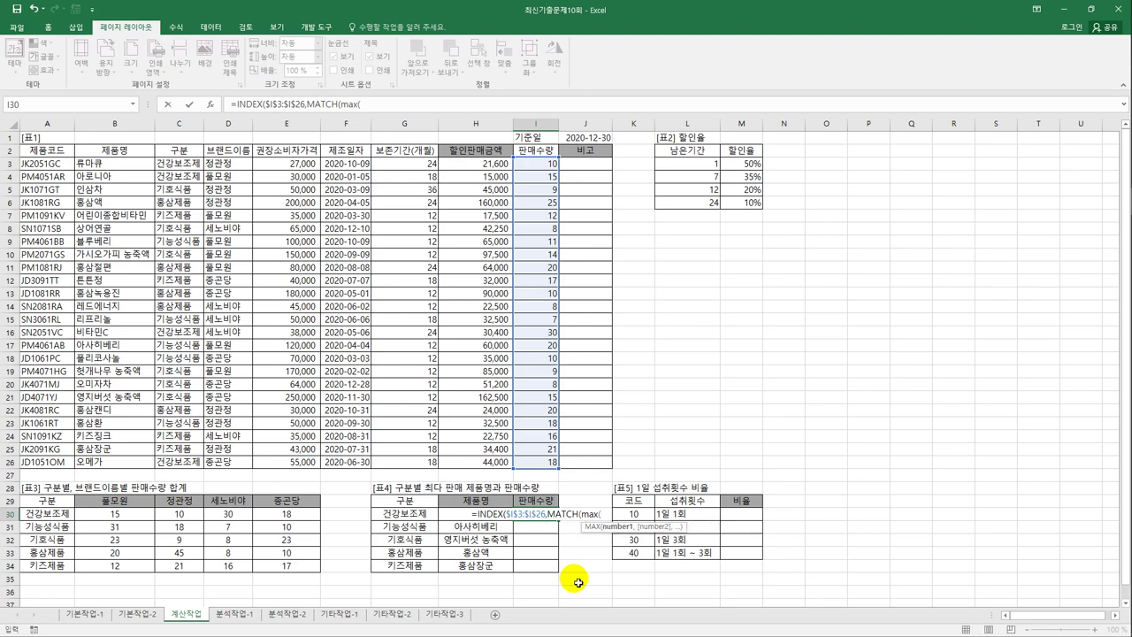
pyautogui.write('(')
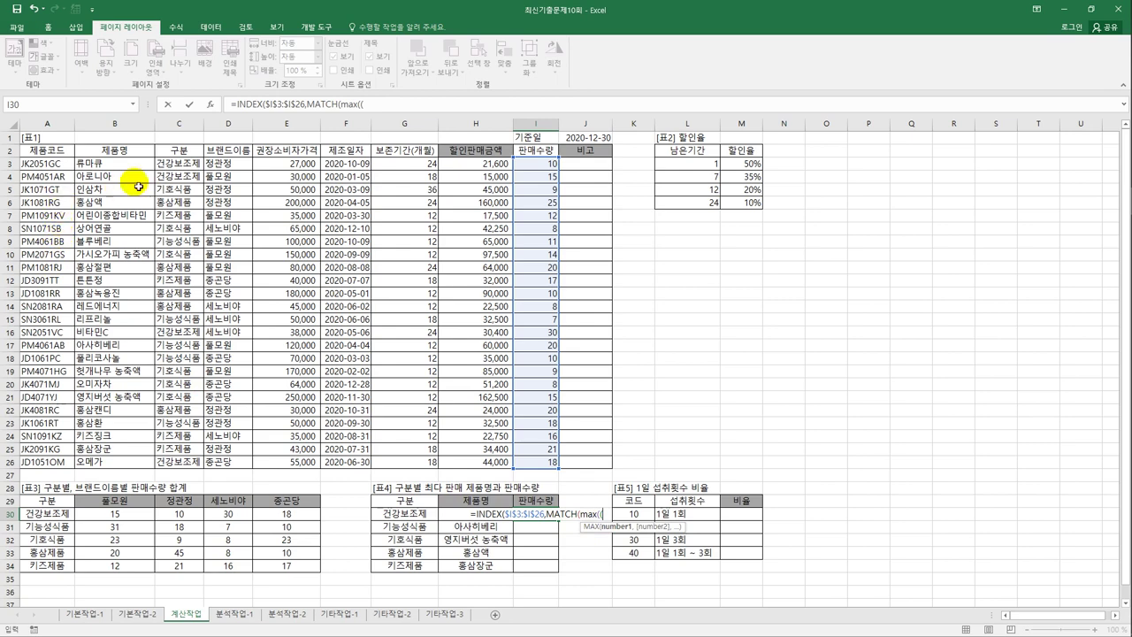
pyautogui.moveTo(179, 164); pyautogui.dragTo(184, 460)
pyautogui.press('F4')
pyautogui.write('=')
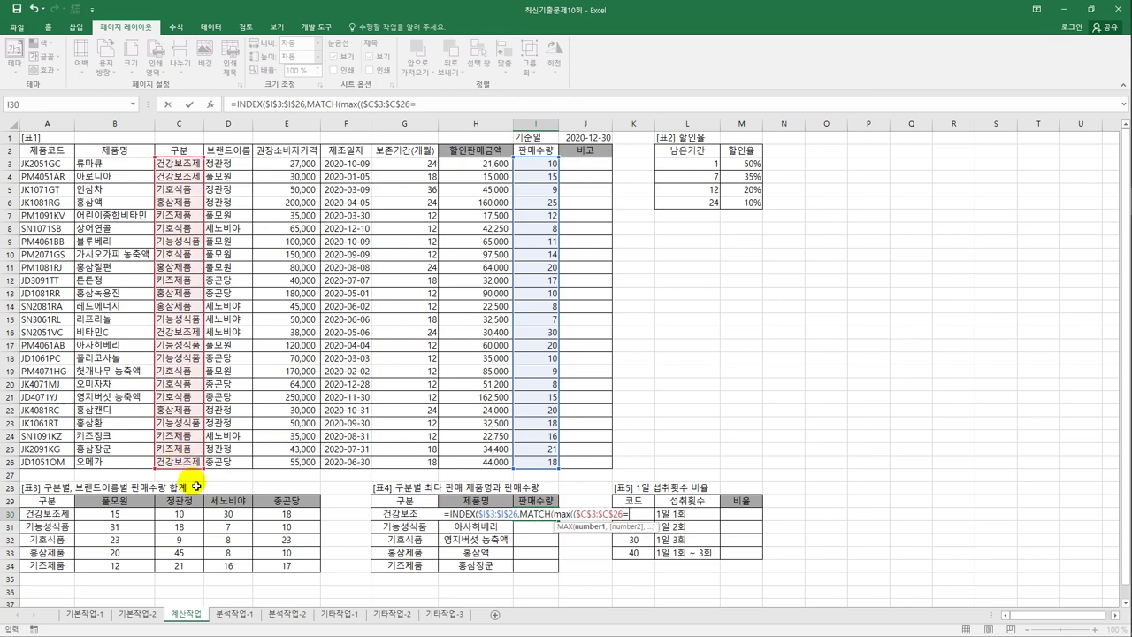
pyautogui.click(400, 513)
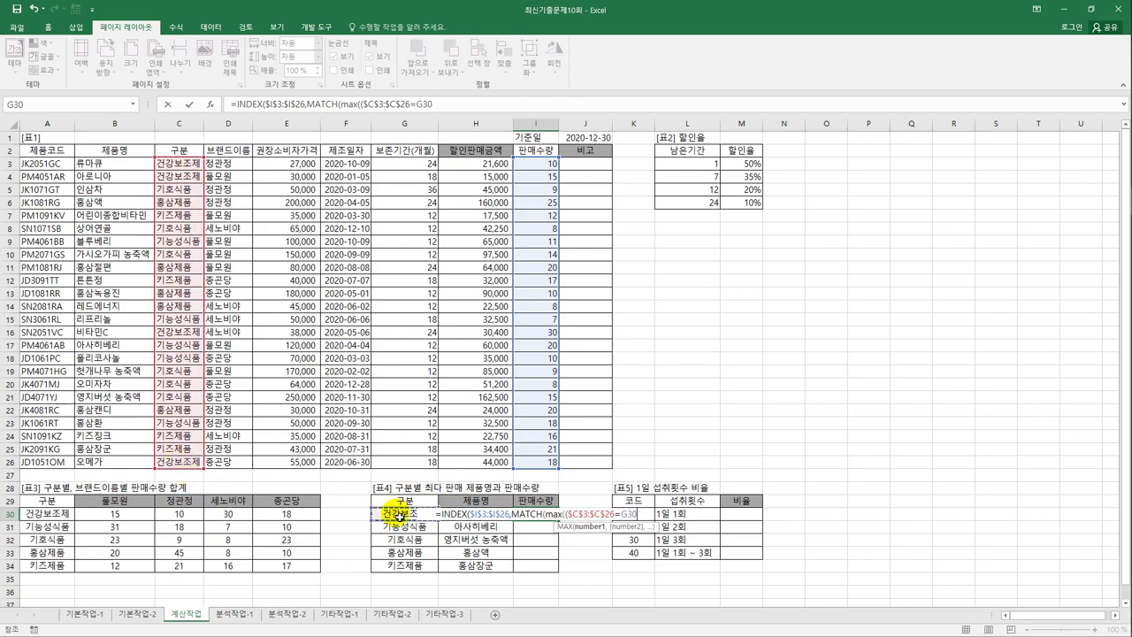
pyautogui.write(')')
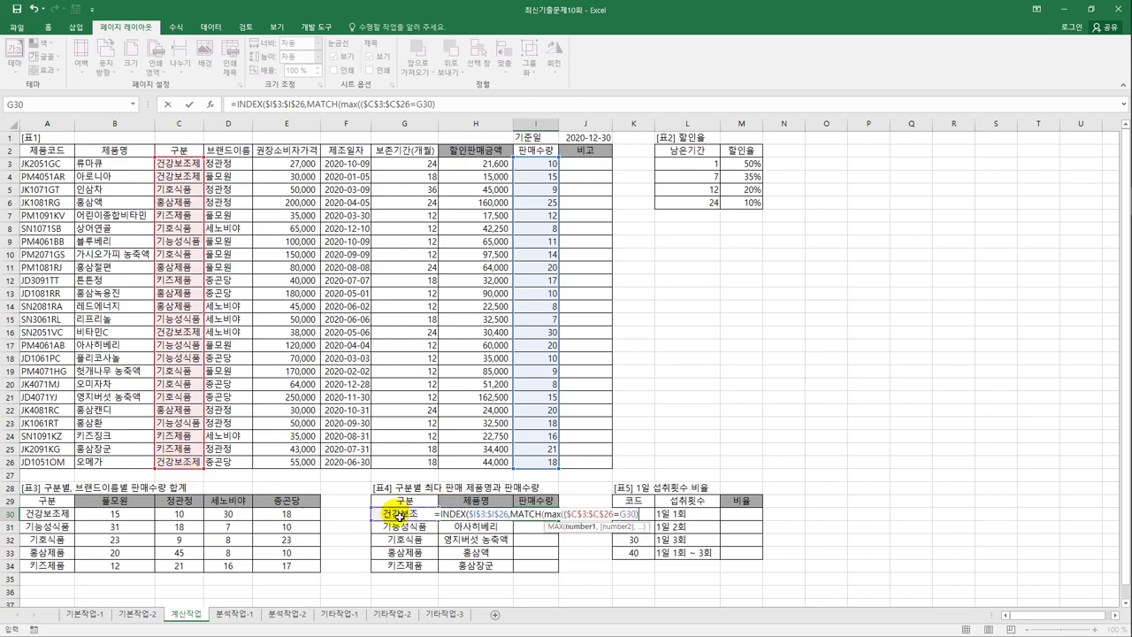
# - Multiply the condition in I30 by $I$3:$I$26 and close max to complete the MATCH lookup value
pyautogui.write('*')
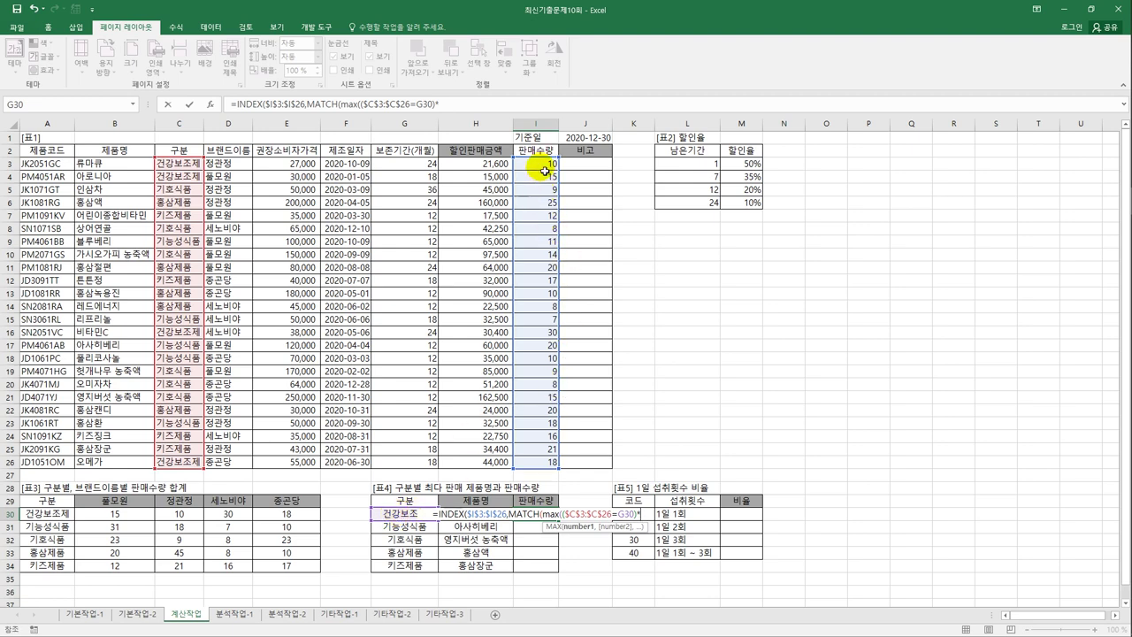
pyautogui.moveTo(536, 164); pyautogui.dragTo(547, 463)
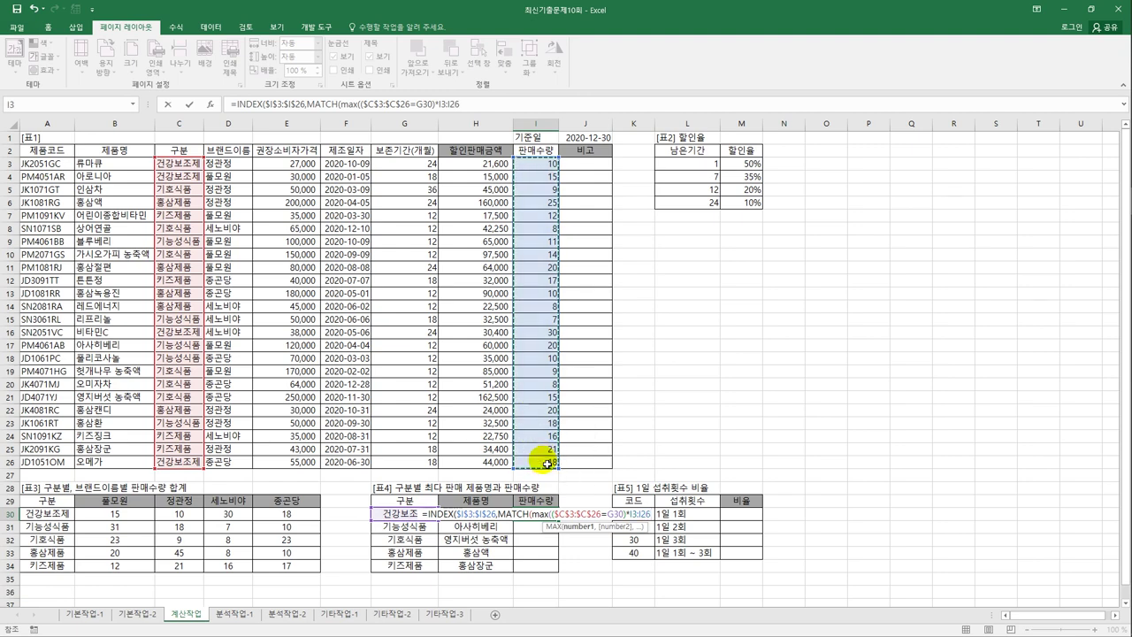
pyautogui.press('F4')
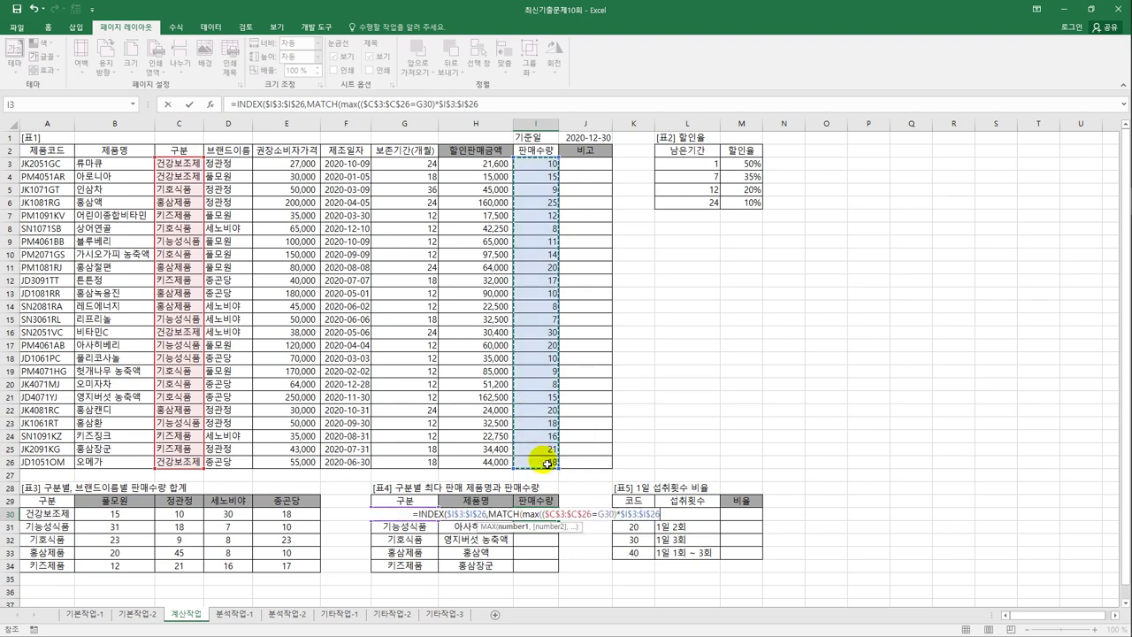
pyautogui.click(490, 104)
pyautogui.write('),')
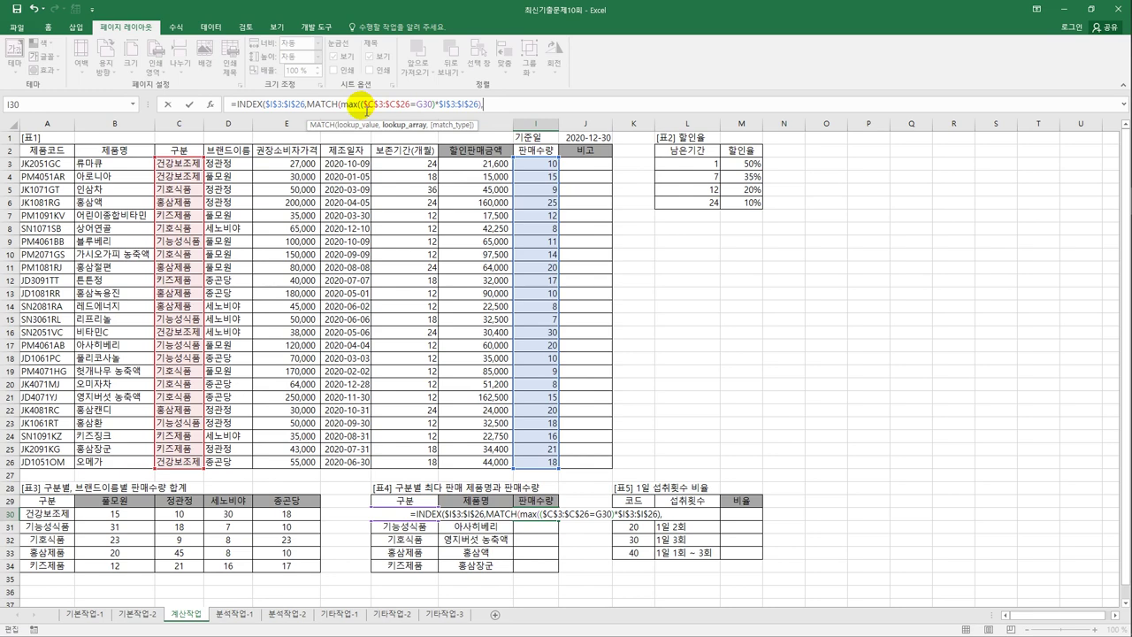
# - Reuse the expression ($C$3:$C$26=G30)*$I$3:$I$26 from inside max as the MATCH lookup array in I30
pyautogui.moveTo(363, 104); pyautogui.dragTo(479, 106)
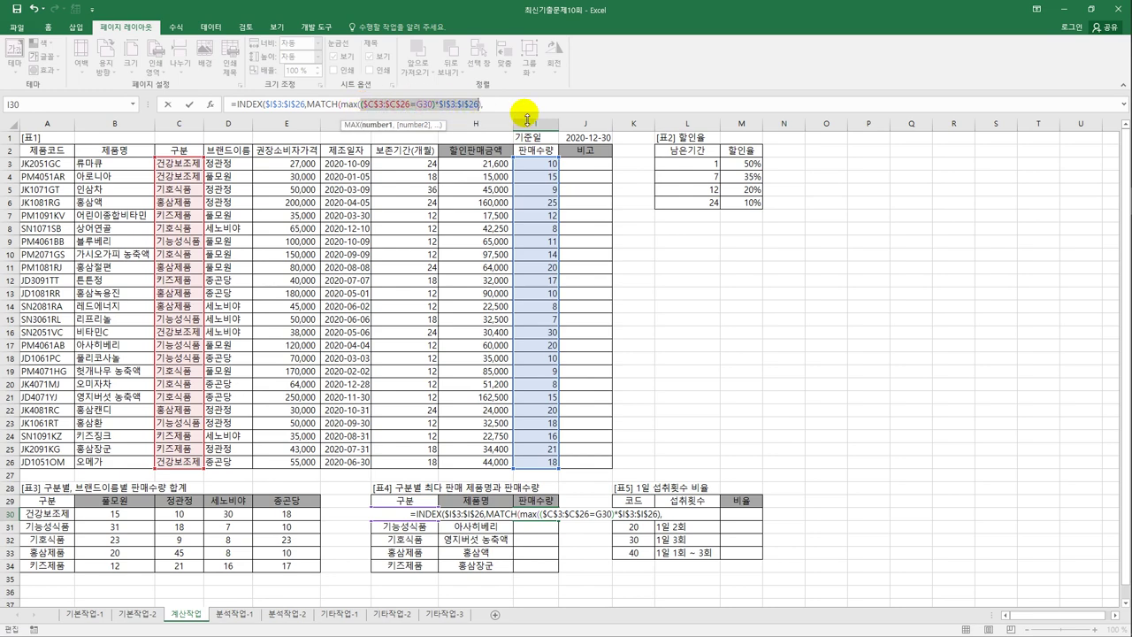
pyautogui.hotkey('ctrl', 'c')
pyautogui.click(526, 109)
pyautogui.hotkey('ctrl', 'v')
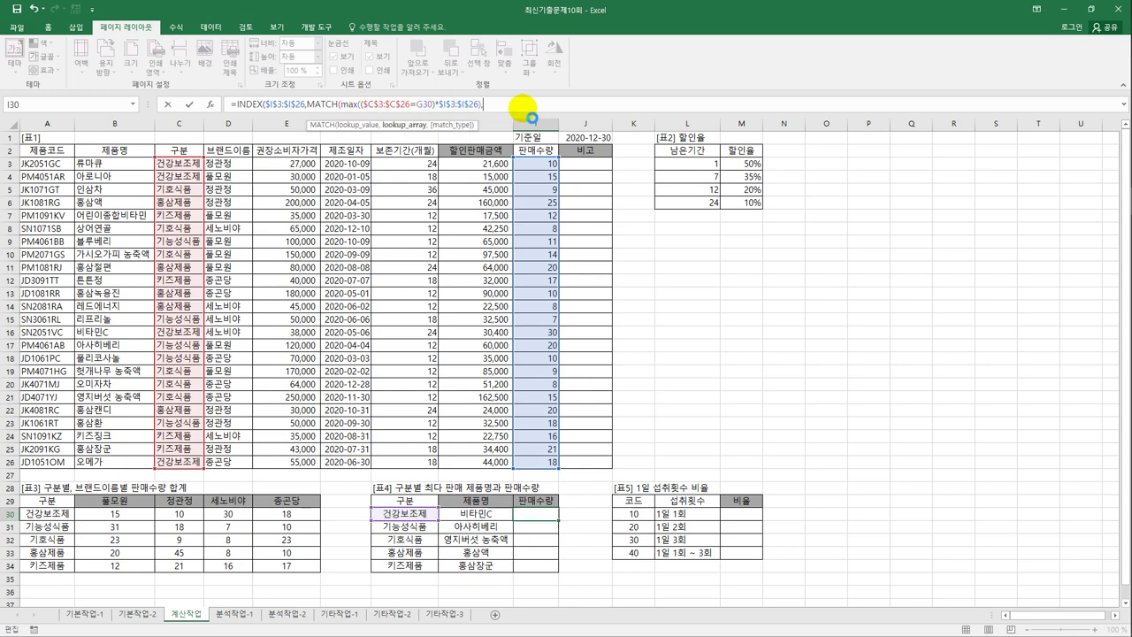
# - Complete I30 with match type 0 as an array formula and fill it down to I34
pyautogui.write(',')
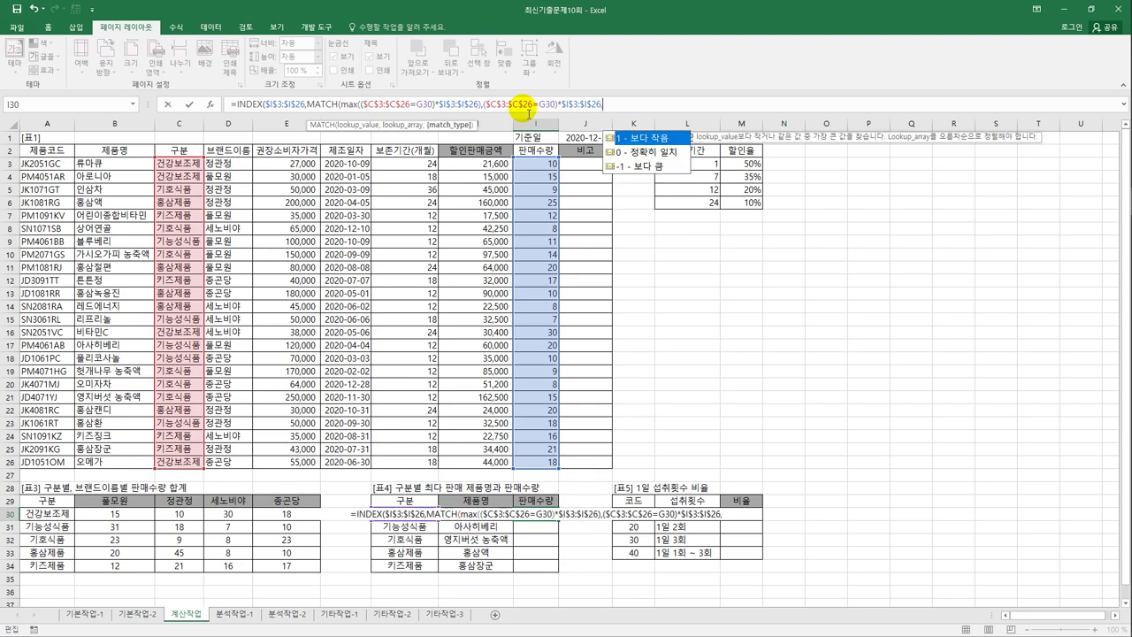
pyautogui.write('0')
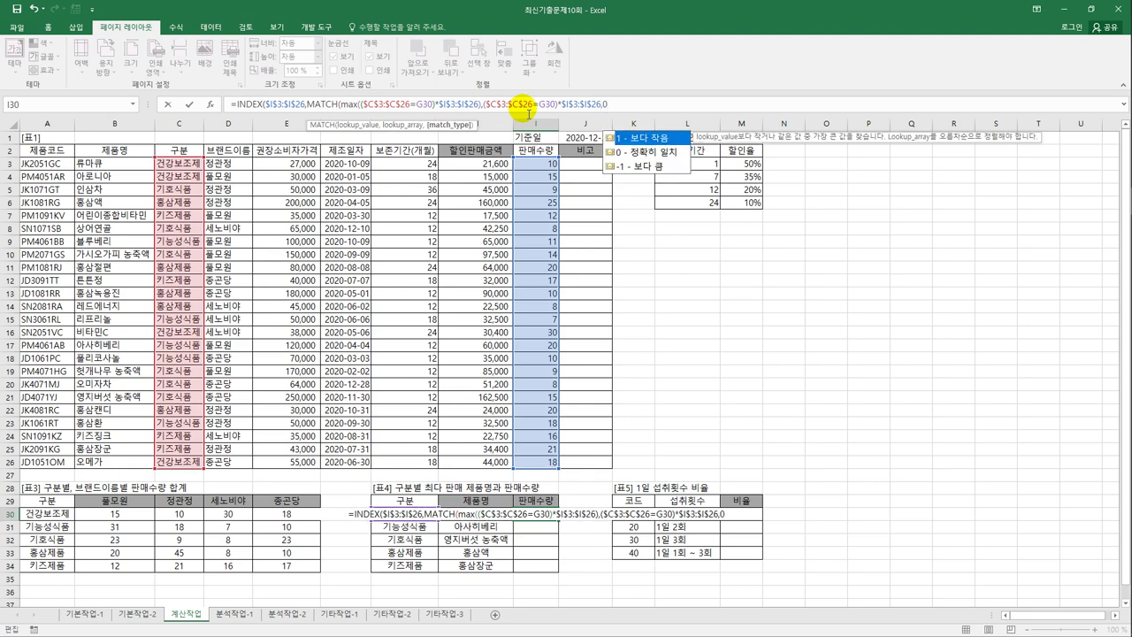
pyautogui.write(')')
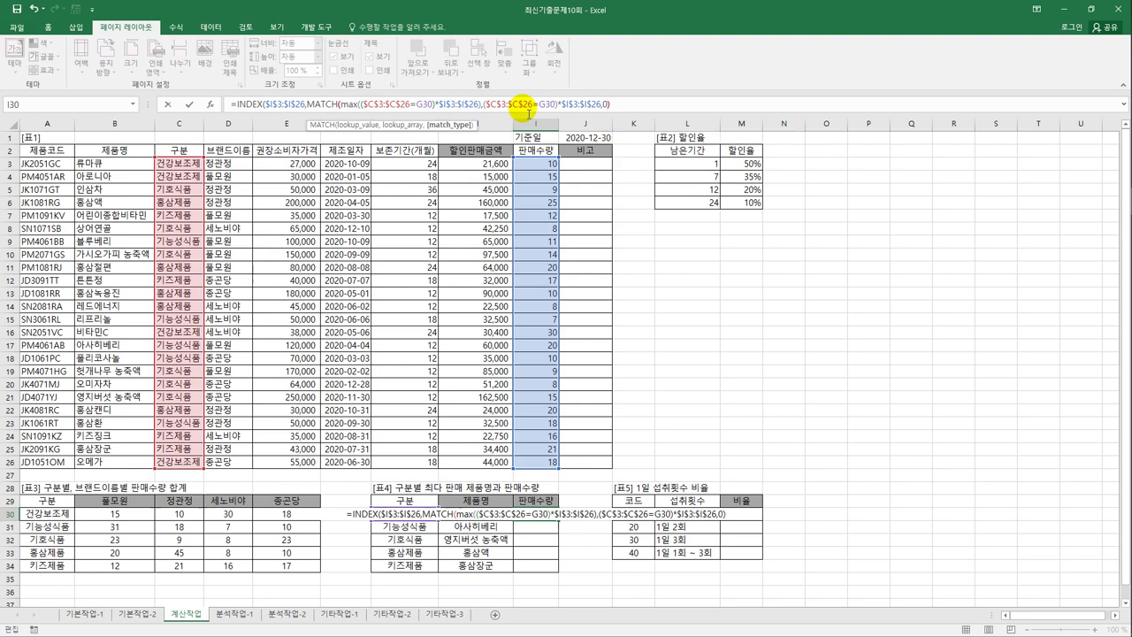
pyautogui.write(')')
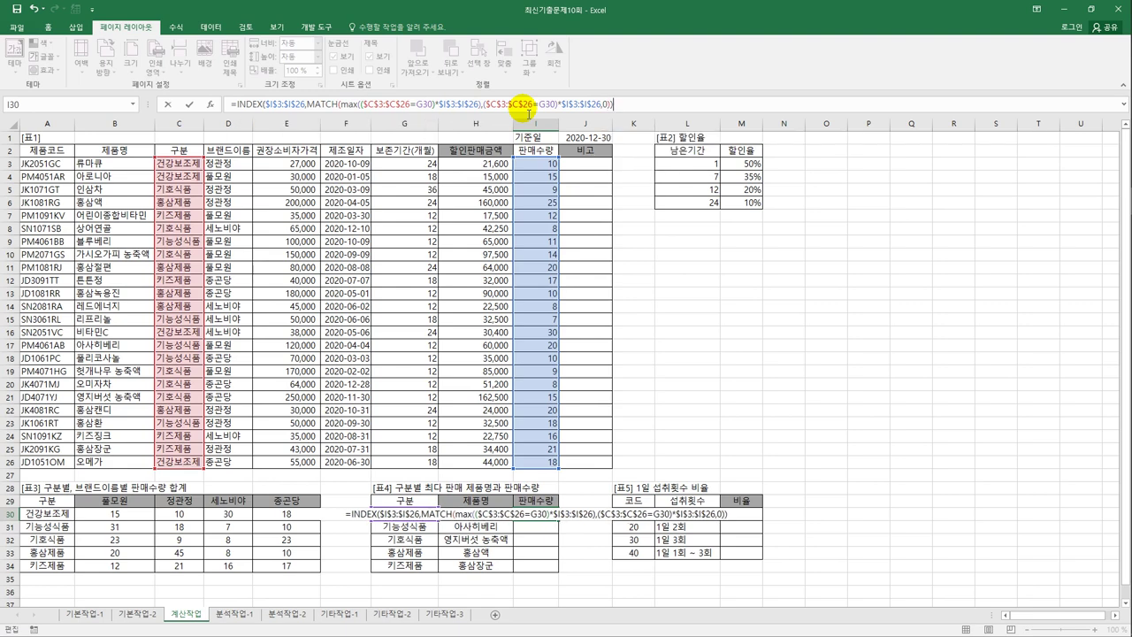
pyautogui.hotkey('ctrl', 'shift', 'Return')
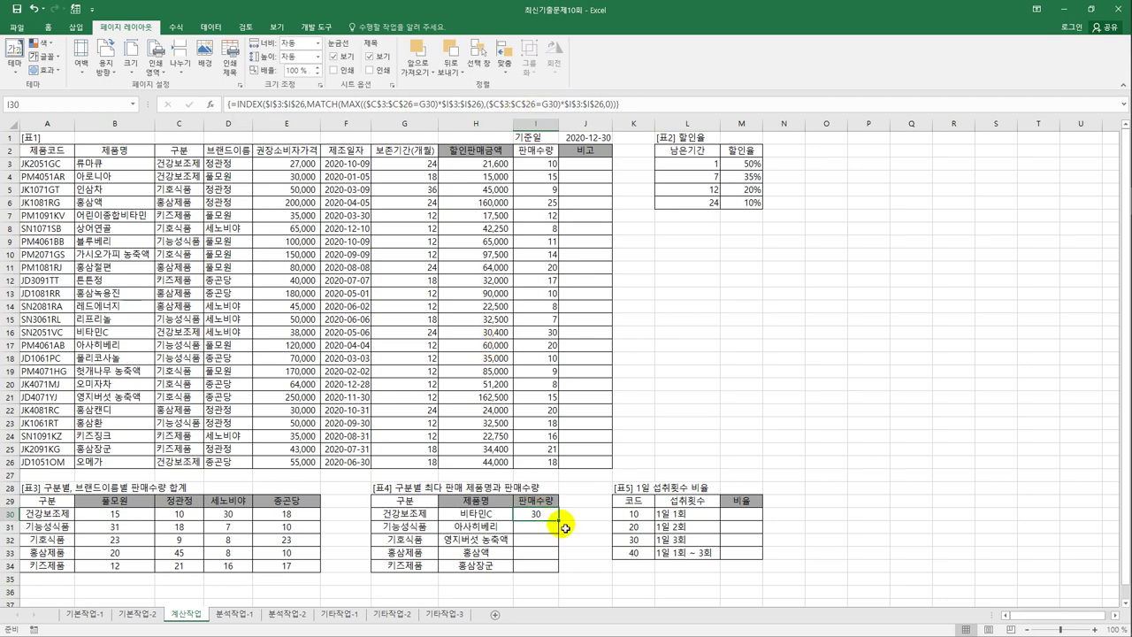
pyautogui.moveTo(559, 521); pyautogui.dragTo(563, 581)
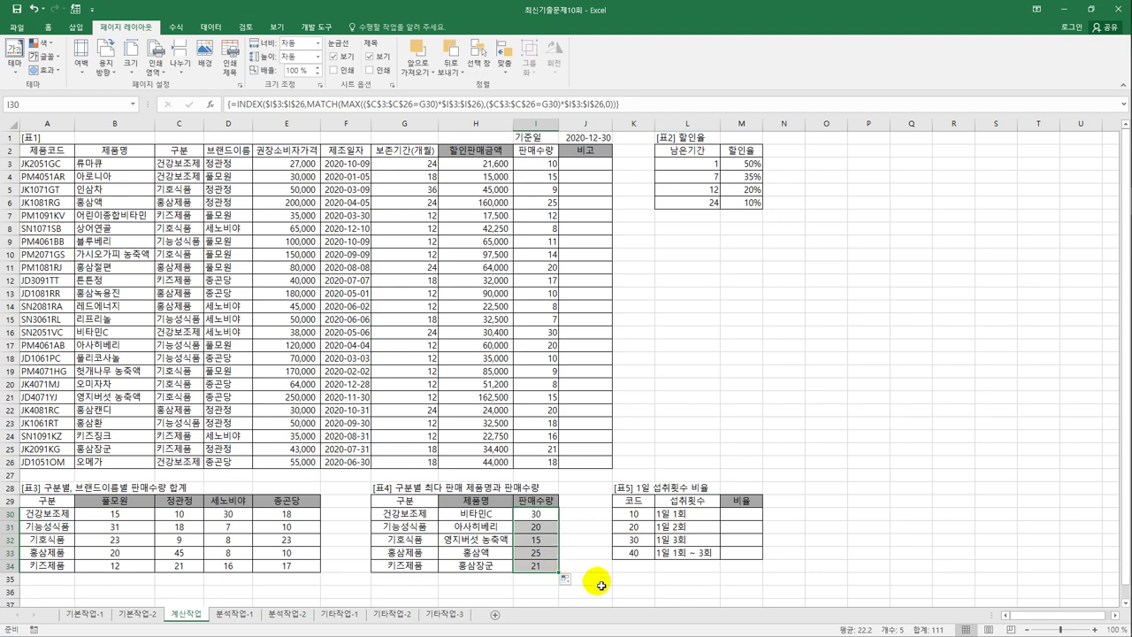
# - Enter =MID($A$3:$A$26,3,2) in M30 of 표5 to extract the two code digits from the 제품코드 values
pyautogui.click(744, 521)
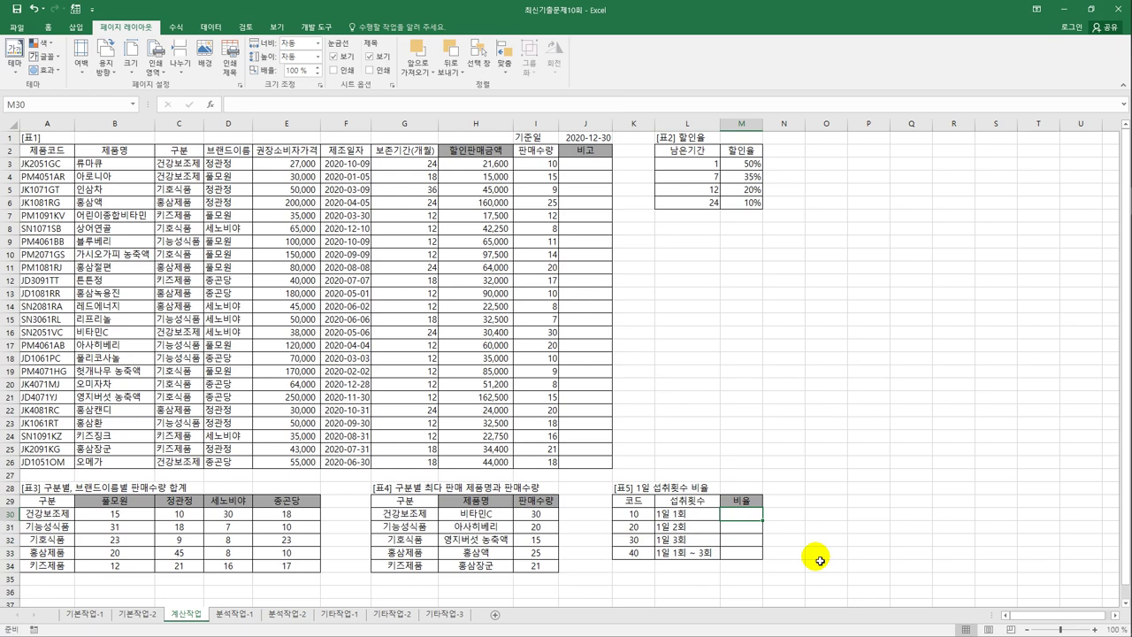
pyautogui.write('=mid(')
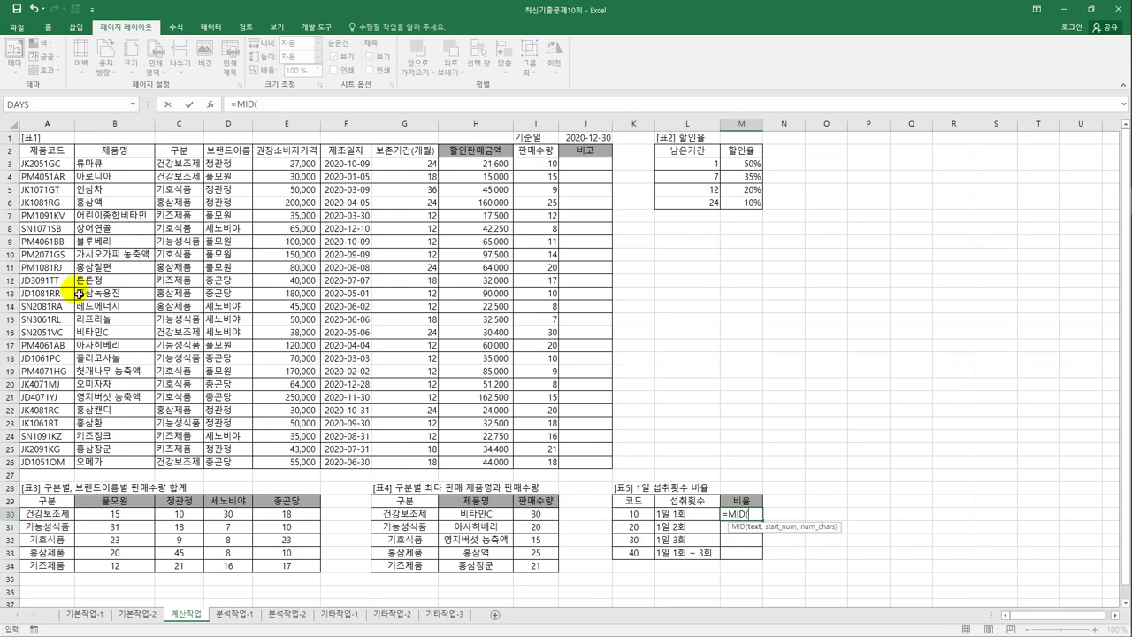
pyautogui.moveTo(42, 163); pyautogui.dragTo(42, 462)
pyautogui.press('F4')
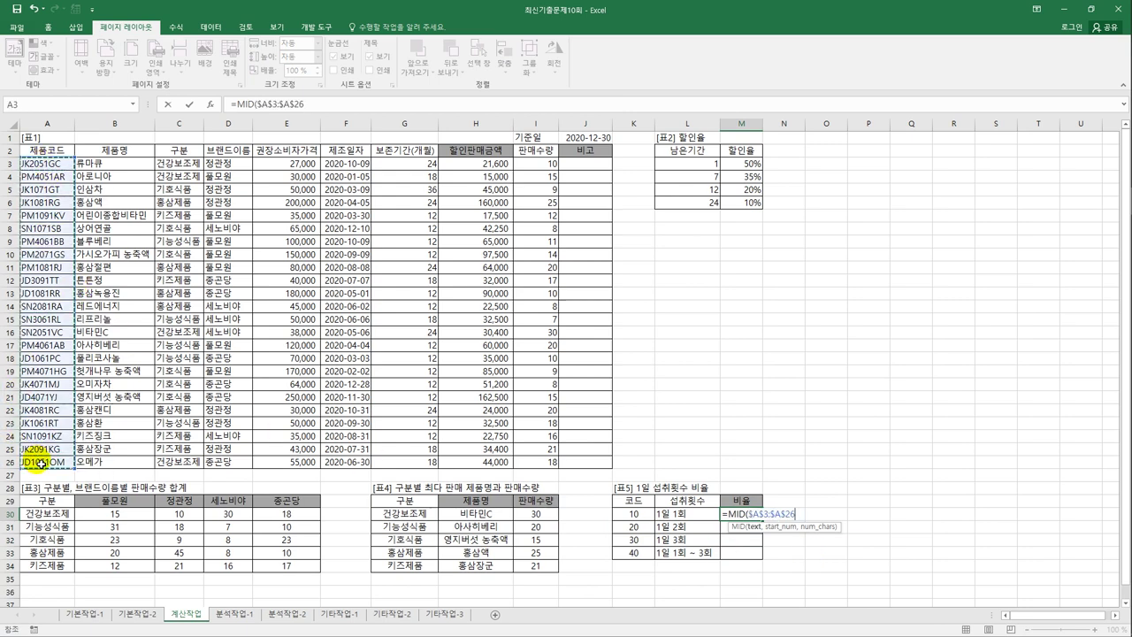
pyautogui.write(',')
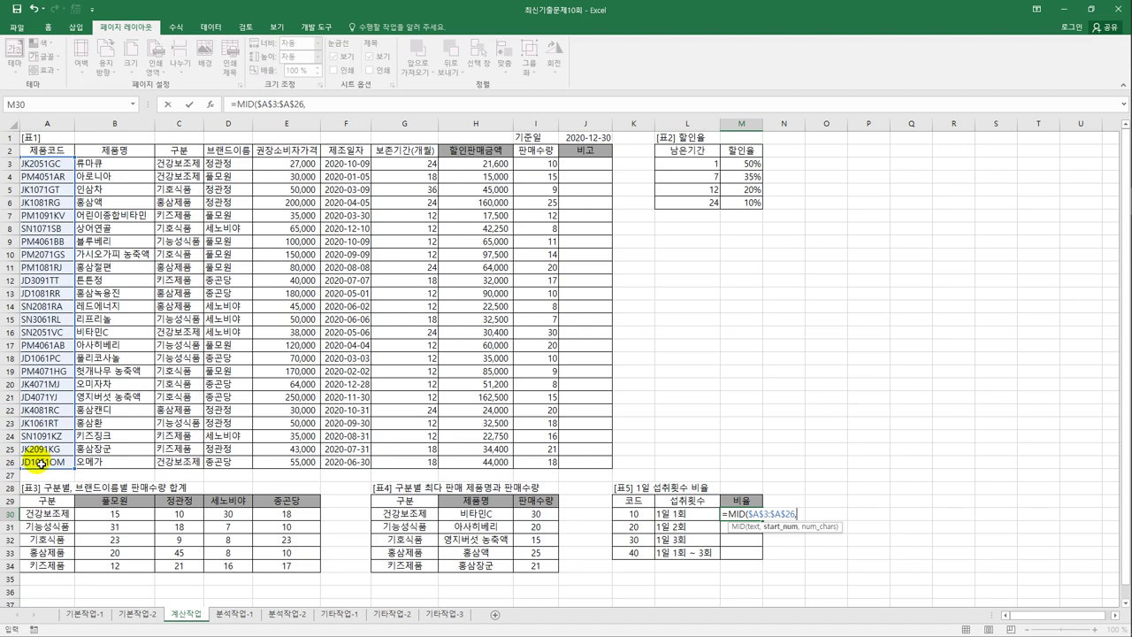
pyautogui.write('3,2')
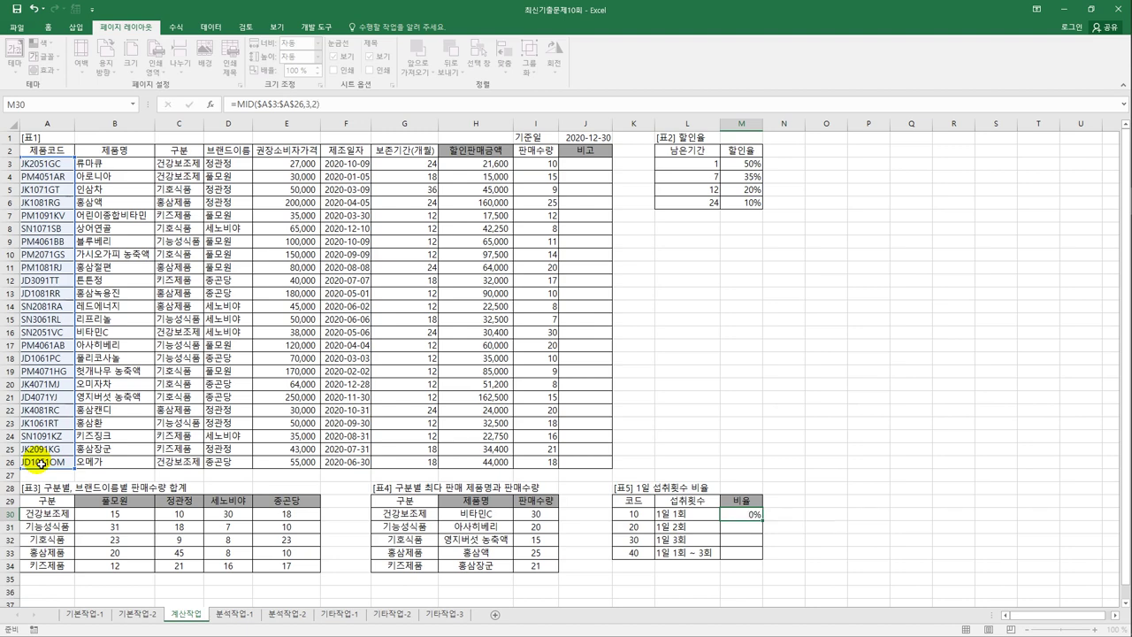
pyautogui.hotkey('ctrl', 'Return')
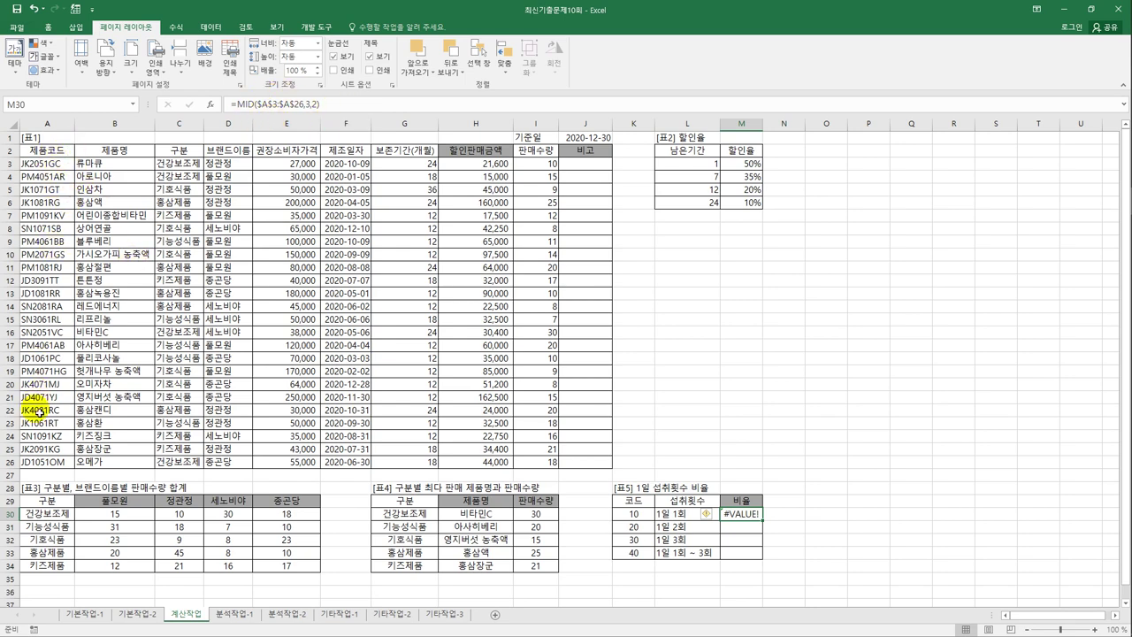
# - Extend the M30 formula to convert the MID result to a number with *1 and compare it with K30
pyautogui.click(369, 108)
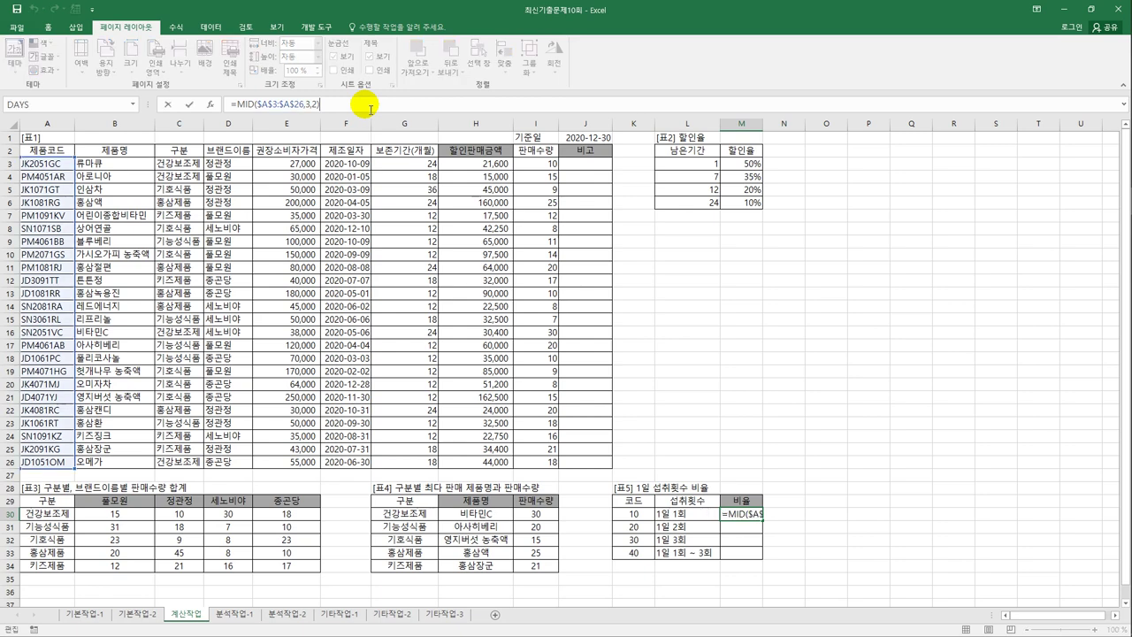
pyautogui.write('*1')
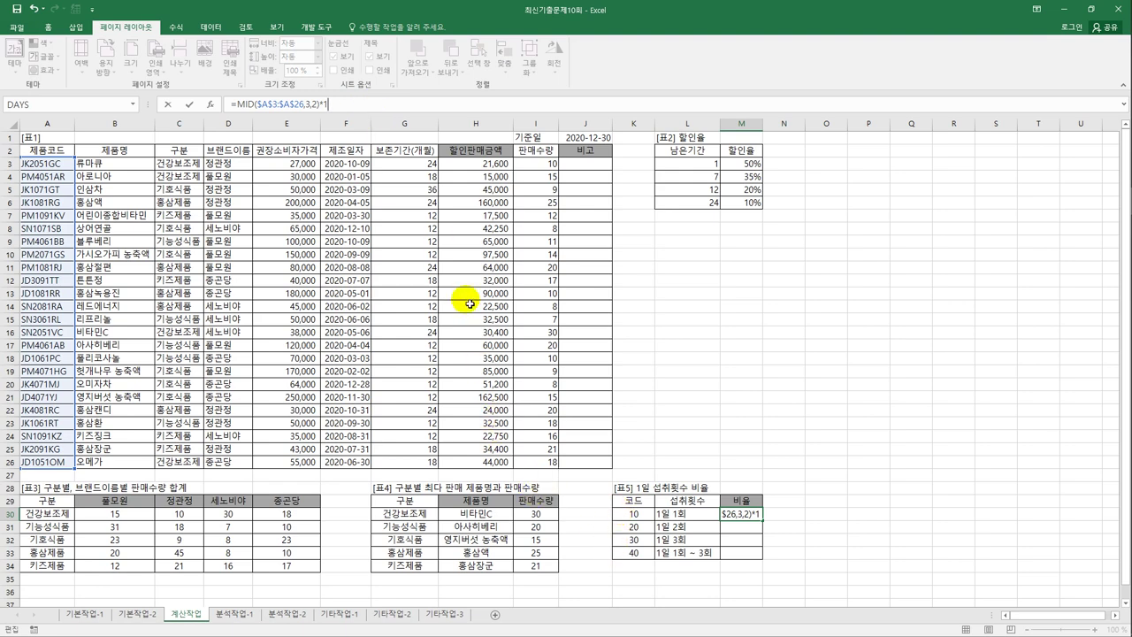
pyautogui.write('=')
pyautogui.click(635, 518)
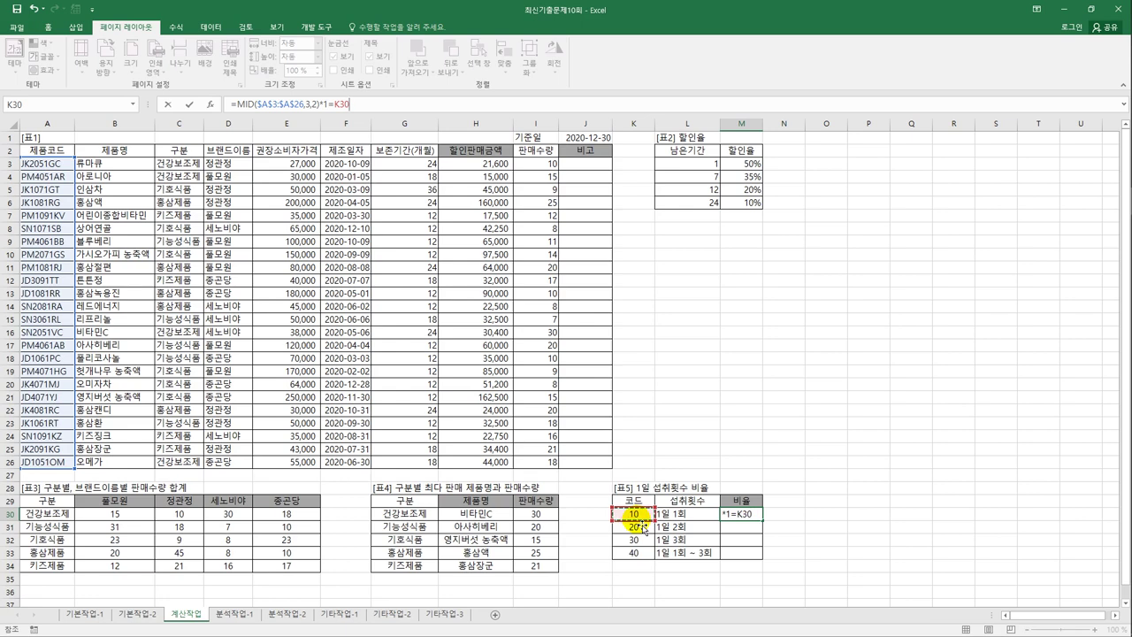
# - Open a SUM function in front of the comparison MID($A$3:$A$26,3,2)*1=K30 in M30
pyautogui.click(232, 105)
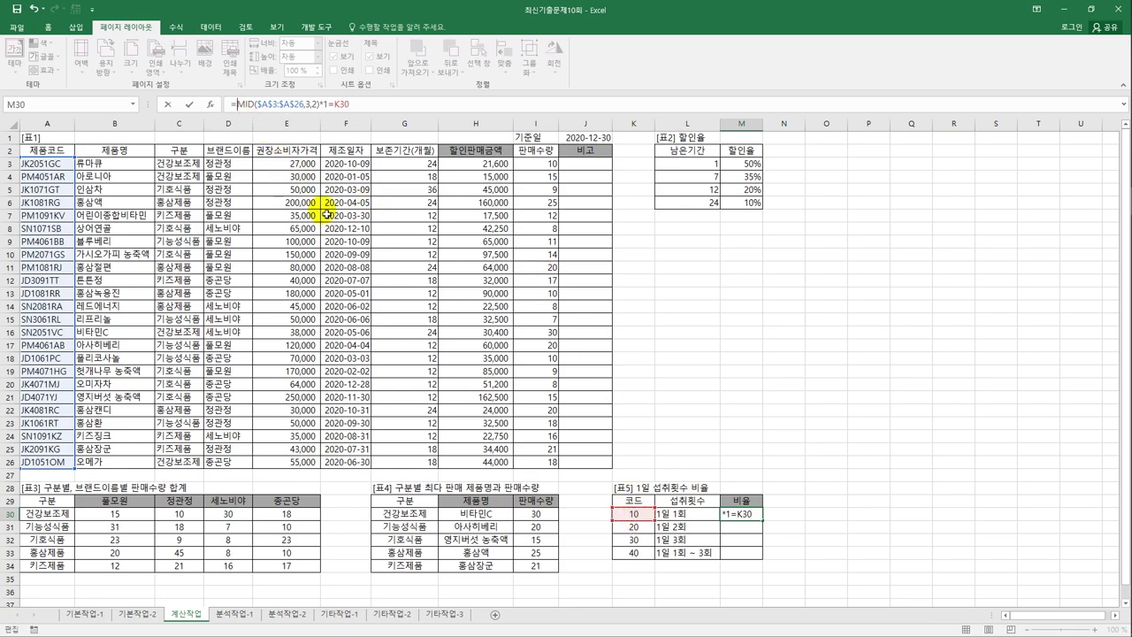
pyautogui.write('sum(')
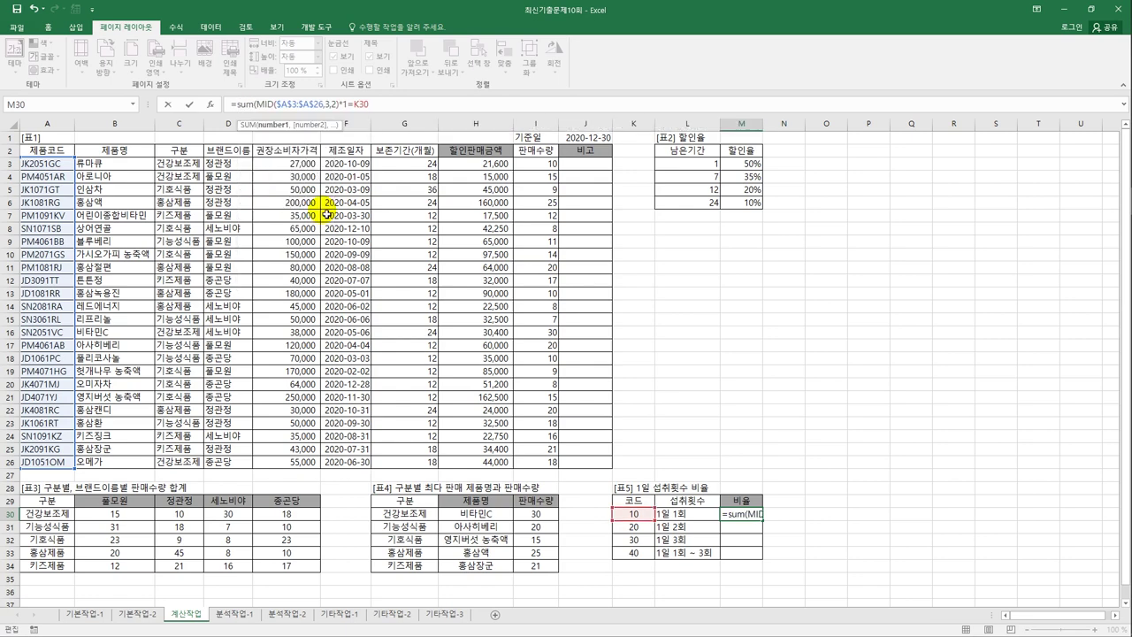
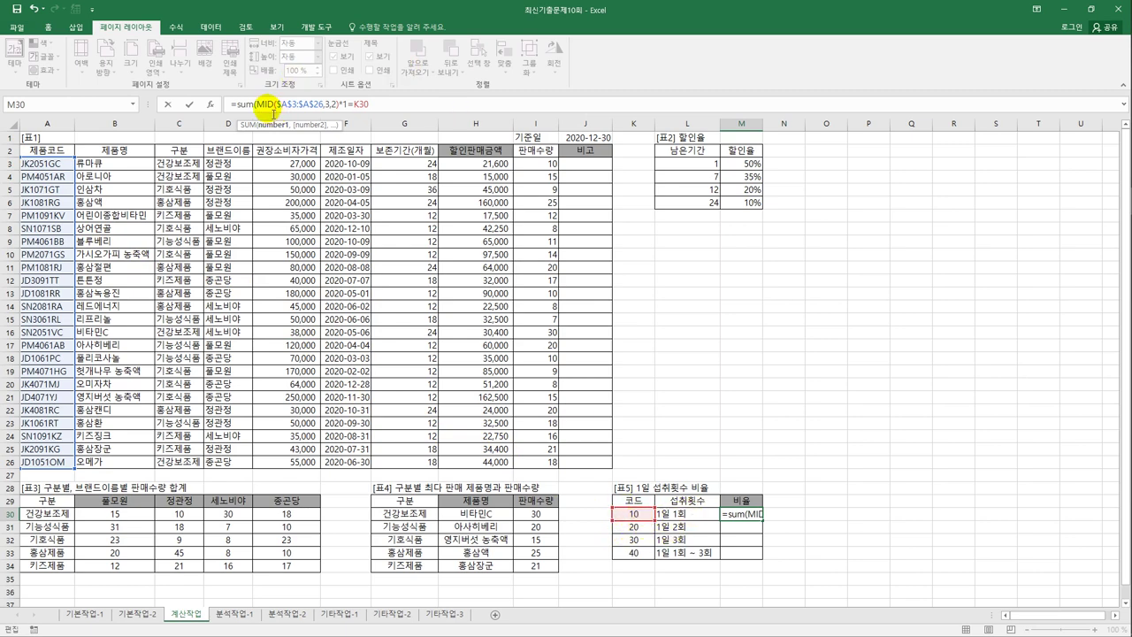
pyautogui.moveTo(255, 104); pyautogui.dragTo(384, 110)
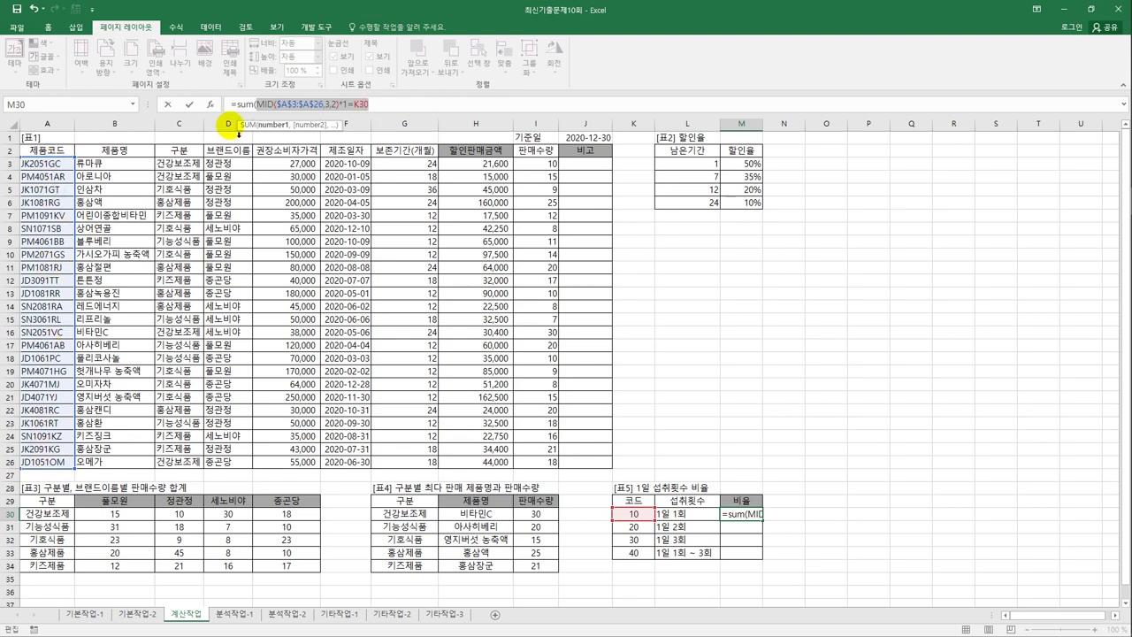
pyautogui.click(263, 109)
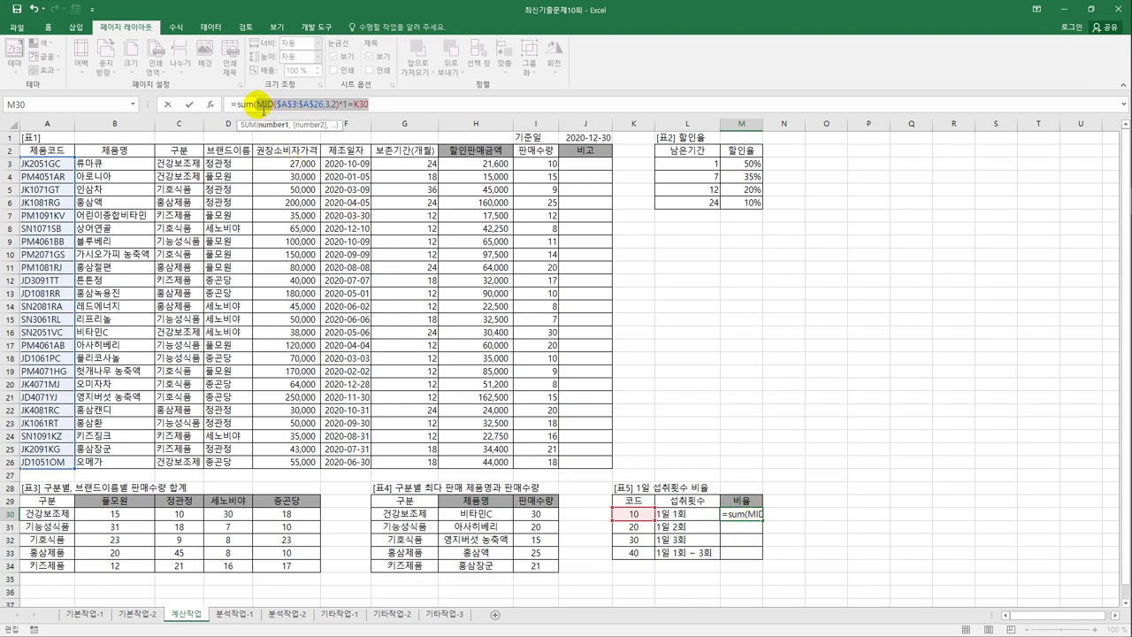
pyautogui.keyDown('shift'); pyautogui.click(372, 106); pyautogui.keyUp('shift')
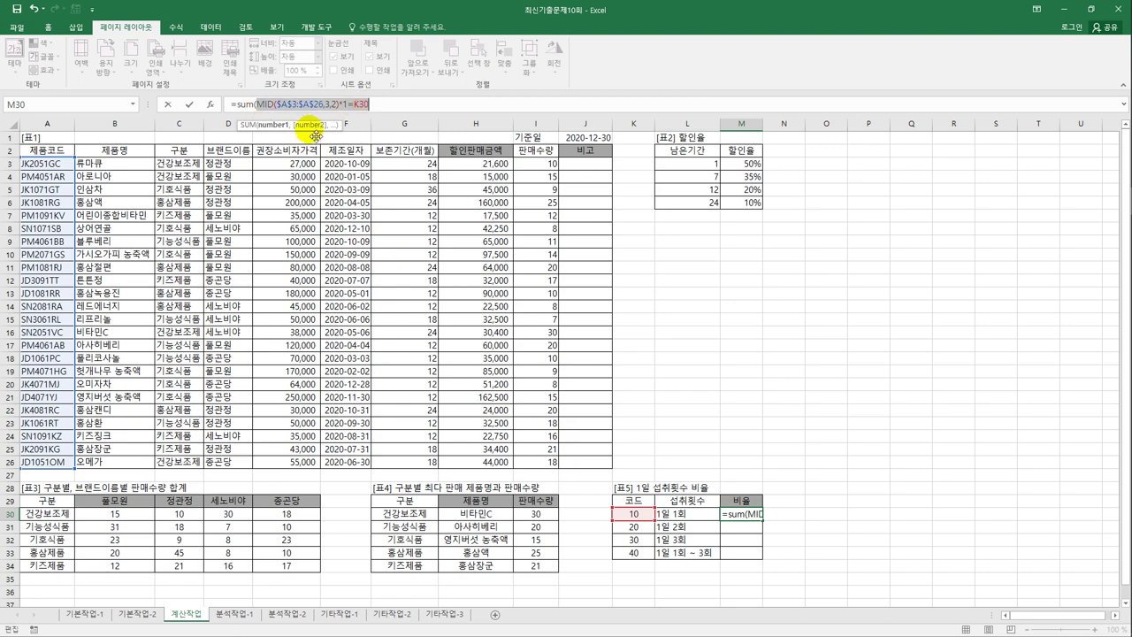
pyautogui.click(263, 107)
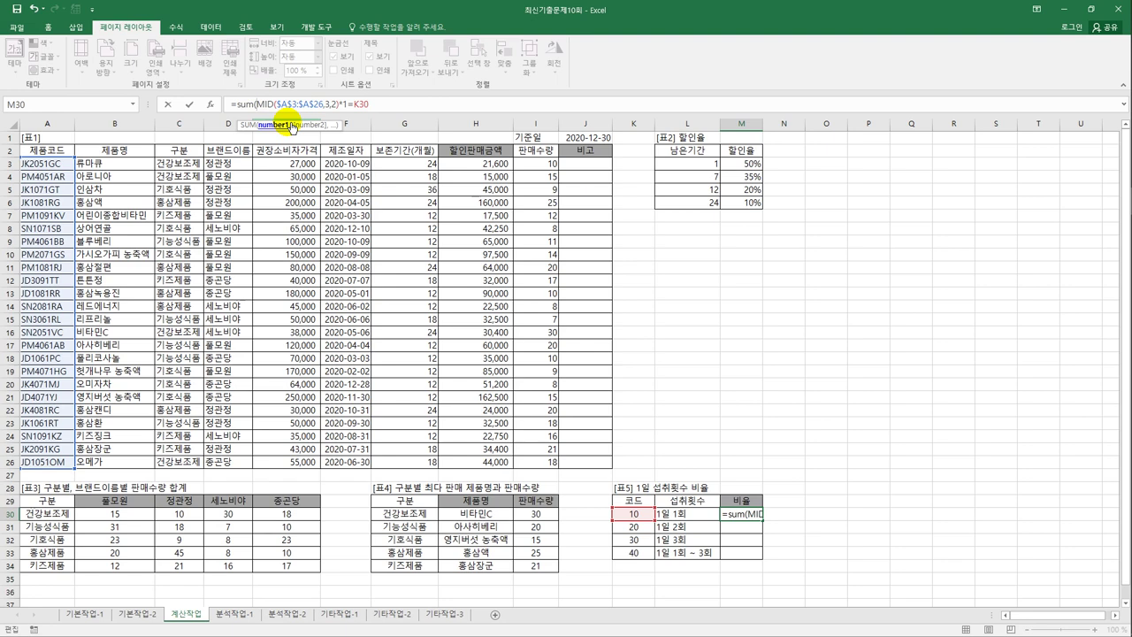
# - Complete M30 as the array formula =SUM((MID($A$3:$A$26,3,2)*1=K30)*1) and fill it down to M33
pyautogui.write('(')
pyautogui.click(387, 109)
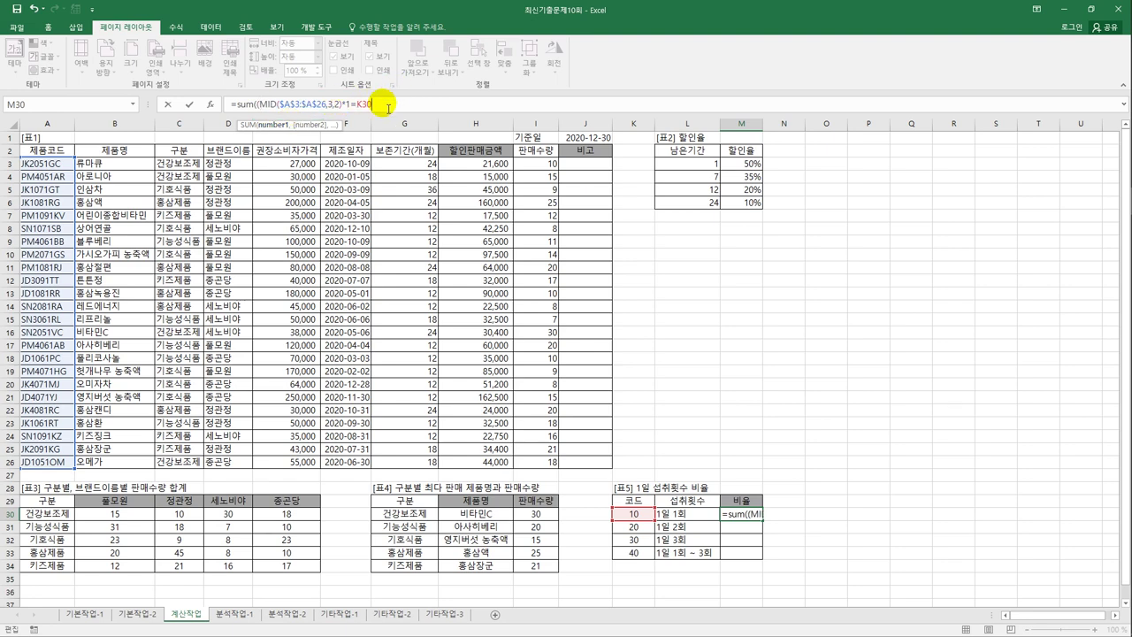
pyautogui.write(')*1)')
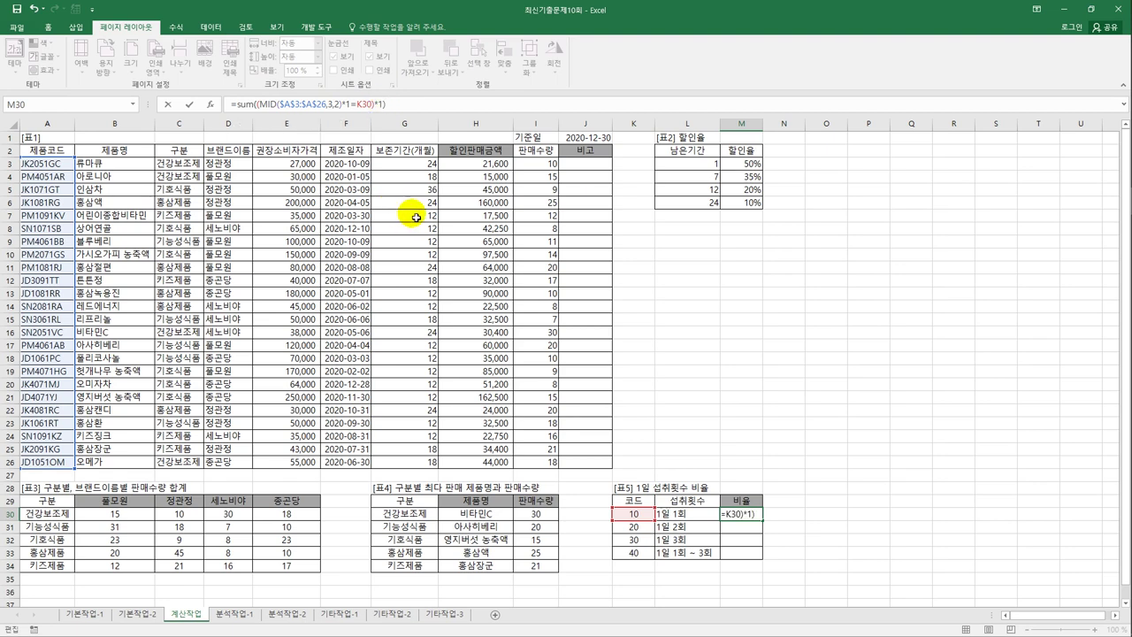
pyautogui.hotkey('ctrl', 'shift', 'Return')
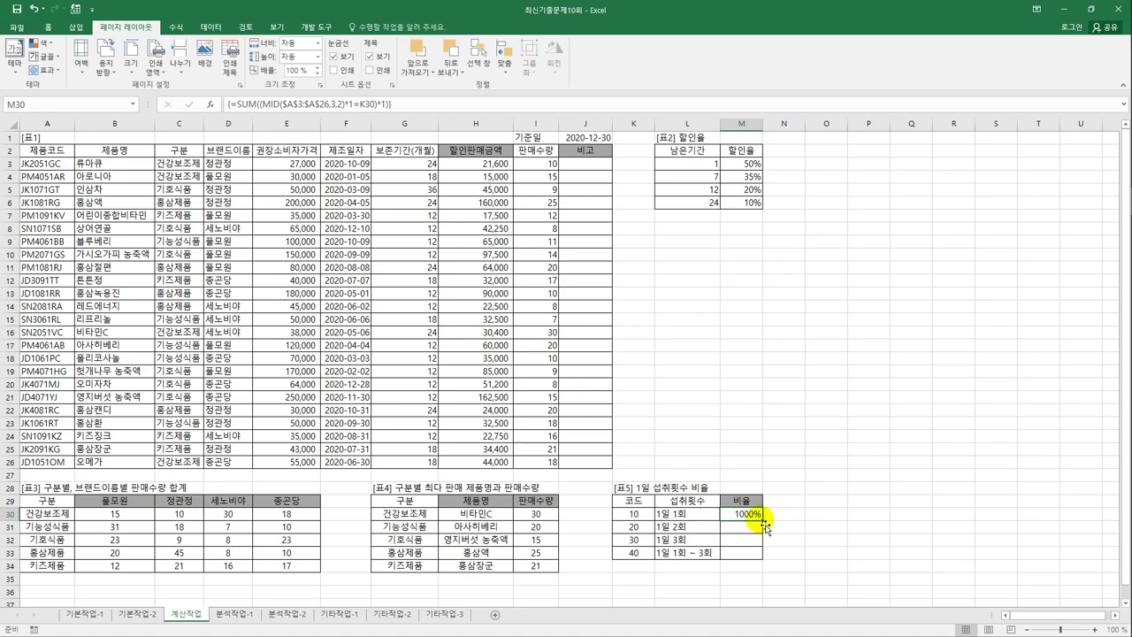
pyautogui.moveTo(762, 520); pyautogui.dragTo(761, 554)
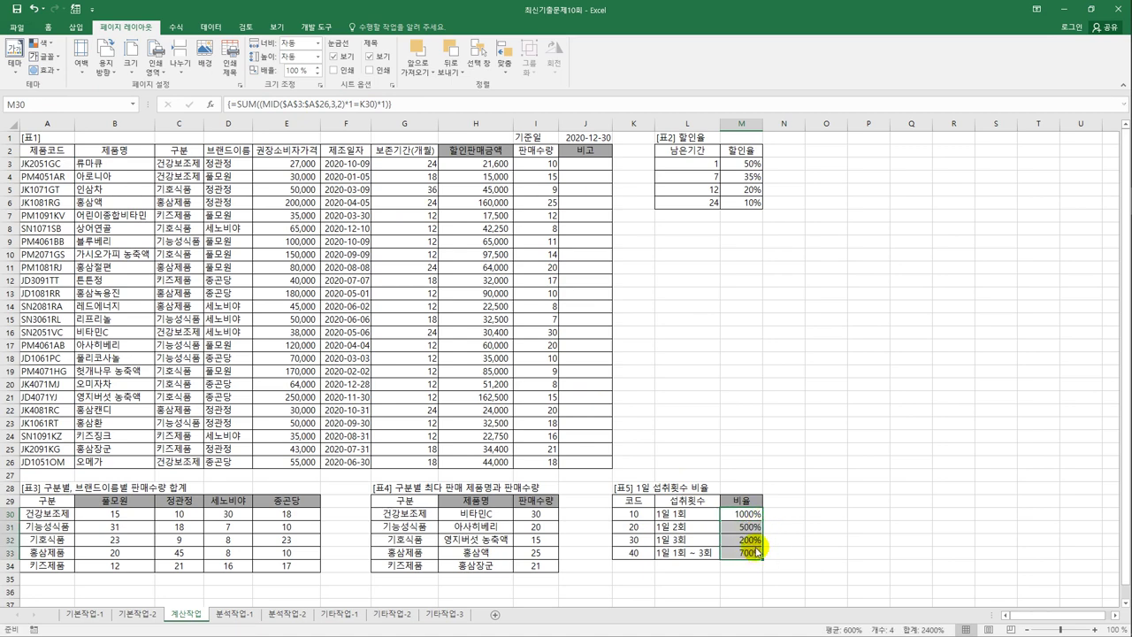
# - Preview the M30 result in the 일반 number format, then cancel the cell format settings
pyautogui.hotkey('ctrl', '1')
pyautogui.click(509, 180)
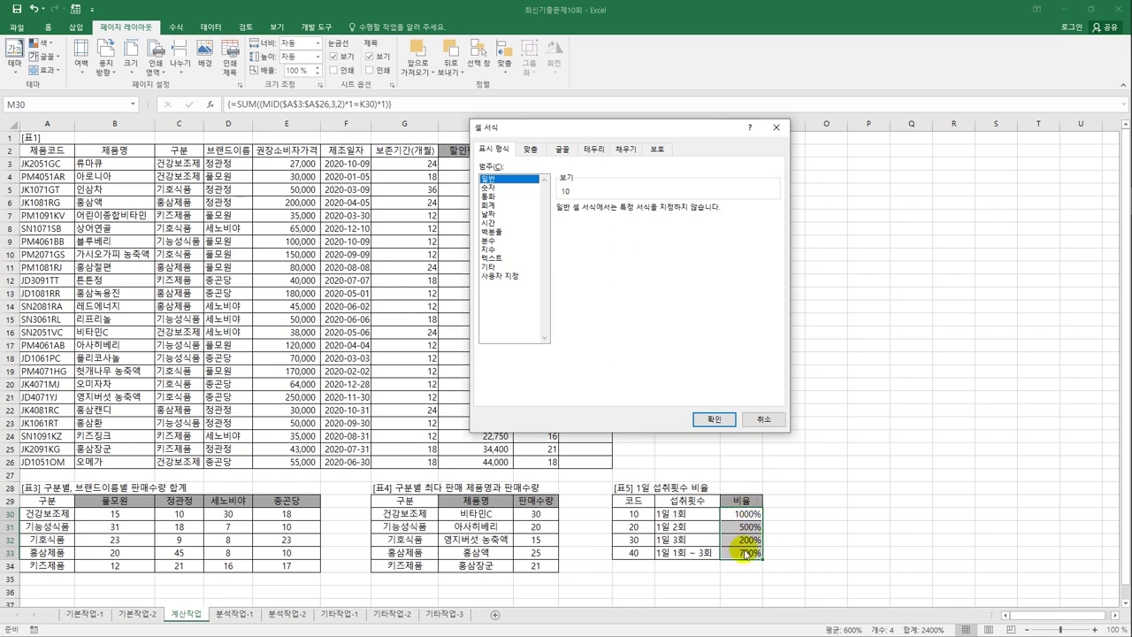
pyautogui.click(764, 420)
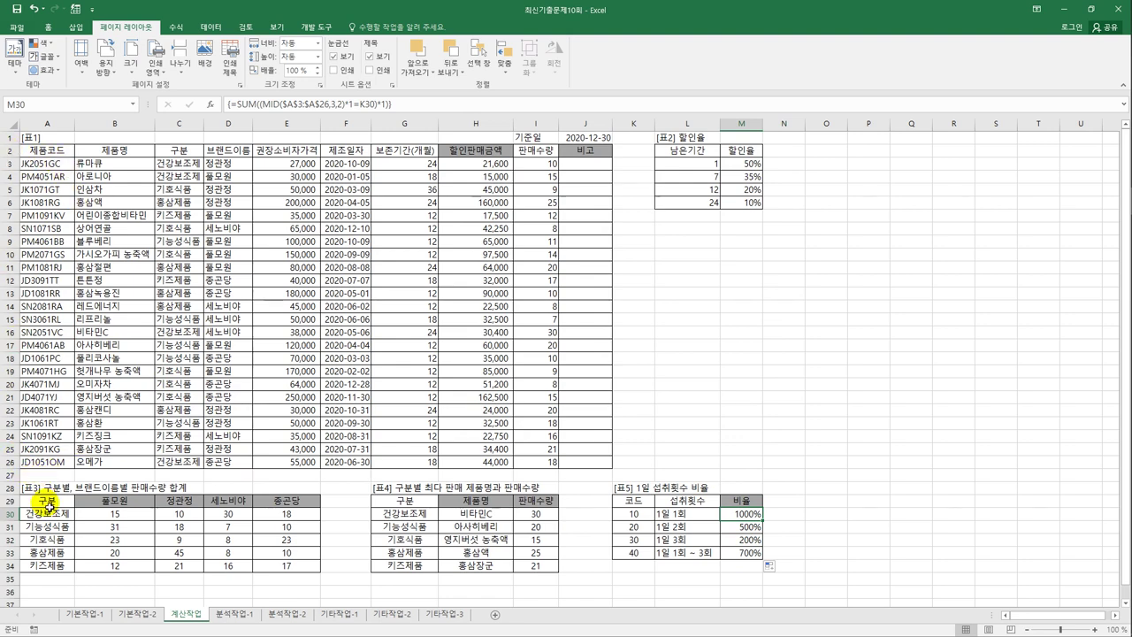
# - Divide the SUM in M30 by COUNTA(A3:A26) and re-enter it as an array formula
pyautogui.click(397, 103)
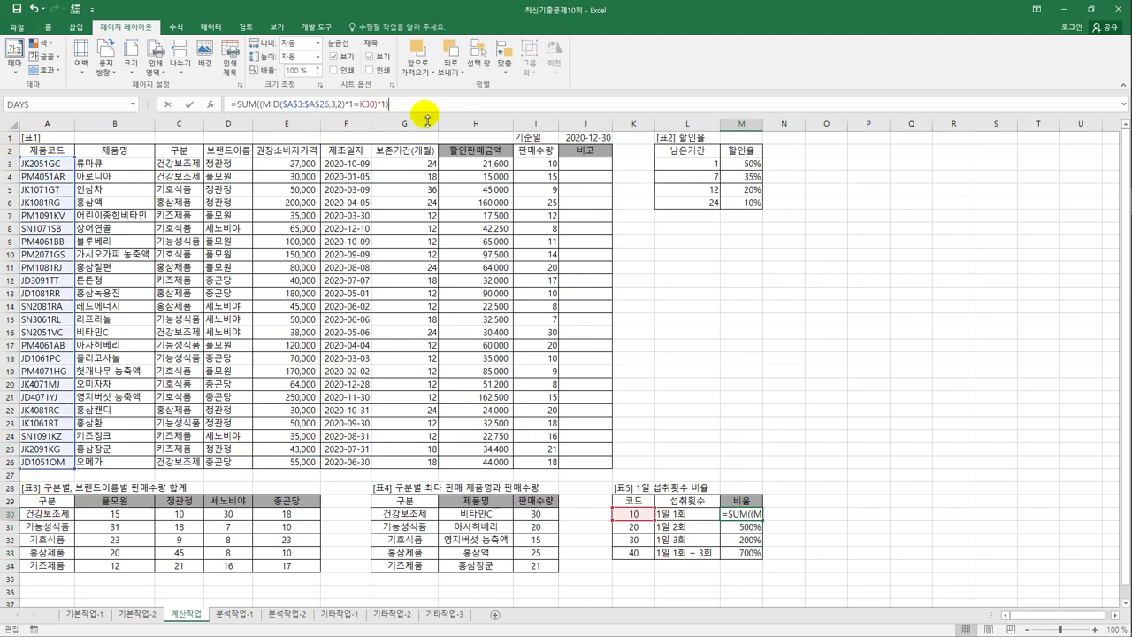
pyautogui.write('/')
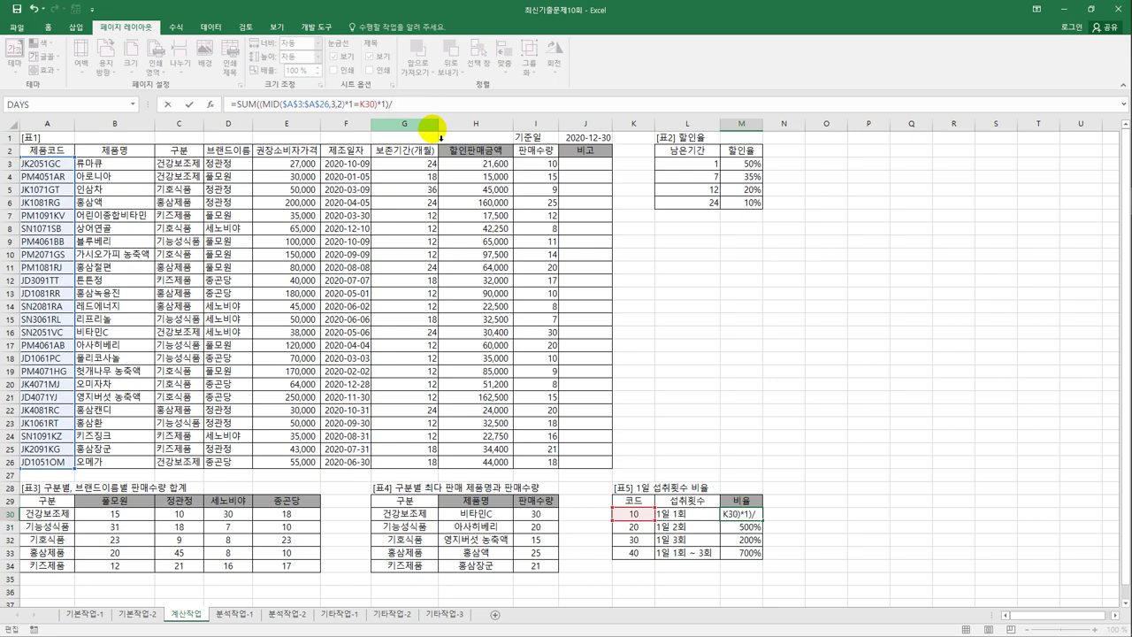
pyautogui.write('counta(')
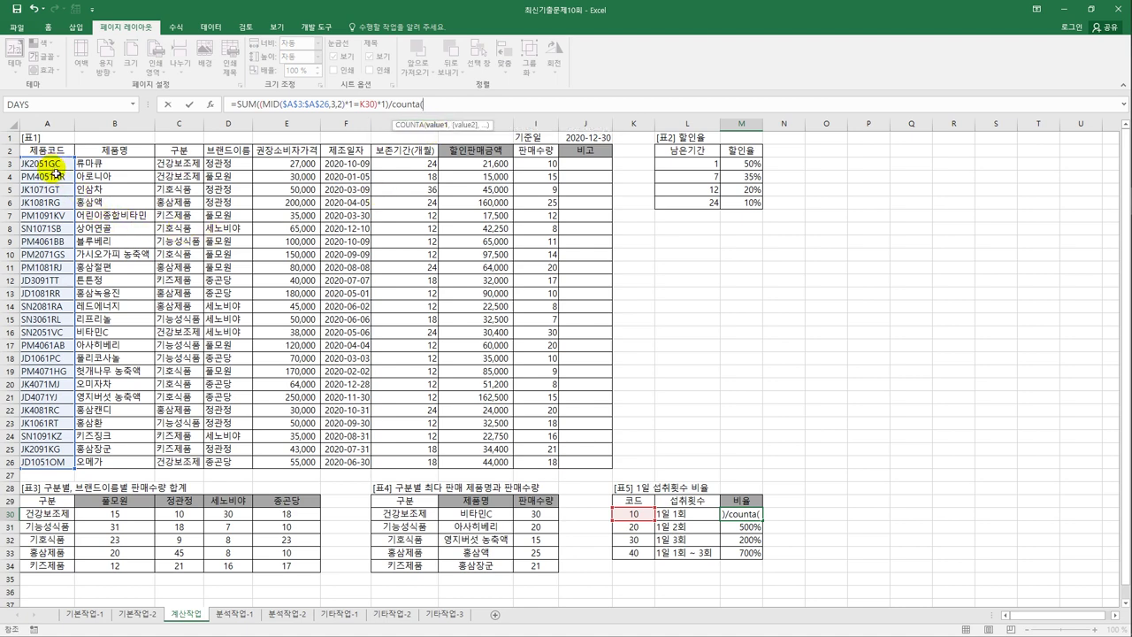
pyautogui.moveTo(49, 165); pyautogui.dragTo(56, 460)
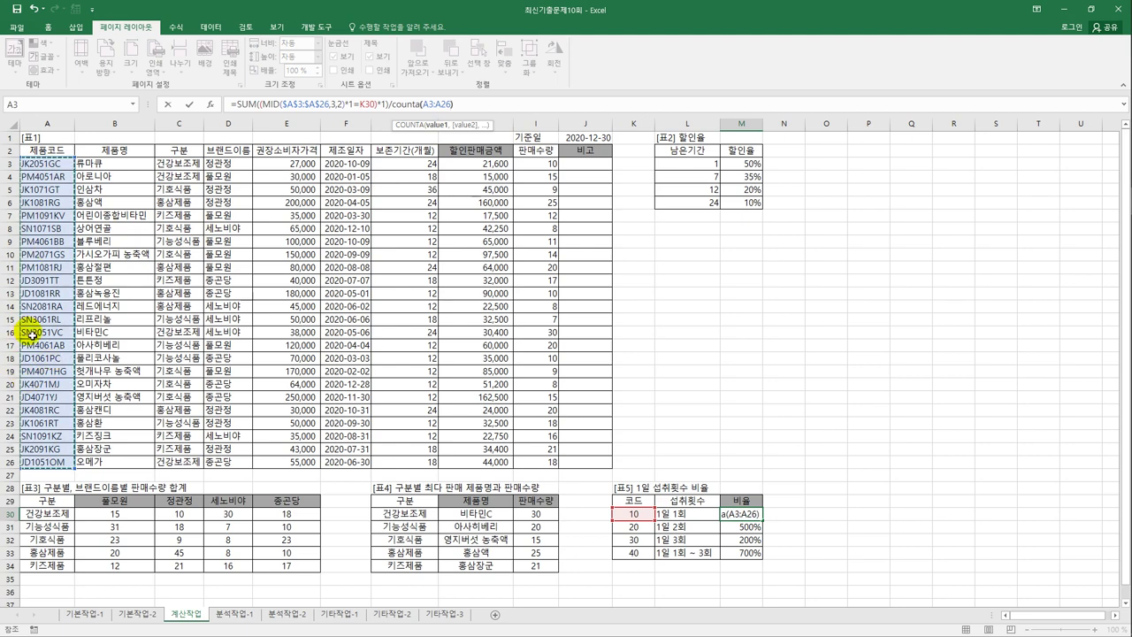
pyautogui.write(')')
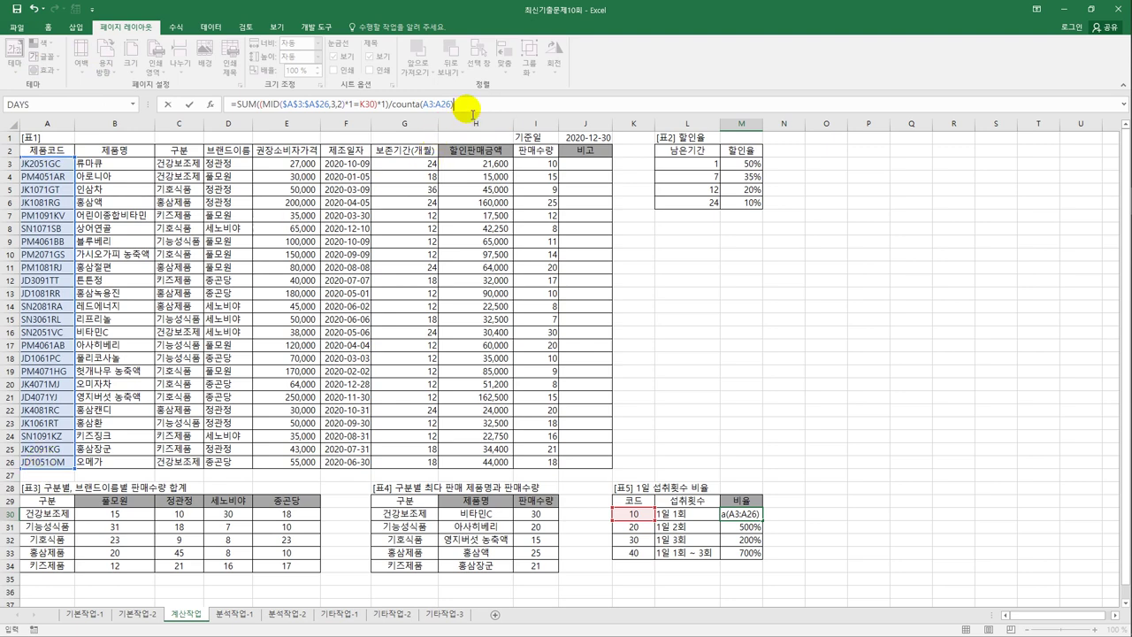
pyautogui.hotkey('ctrl', 'shift', 'Return')
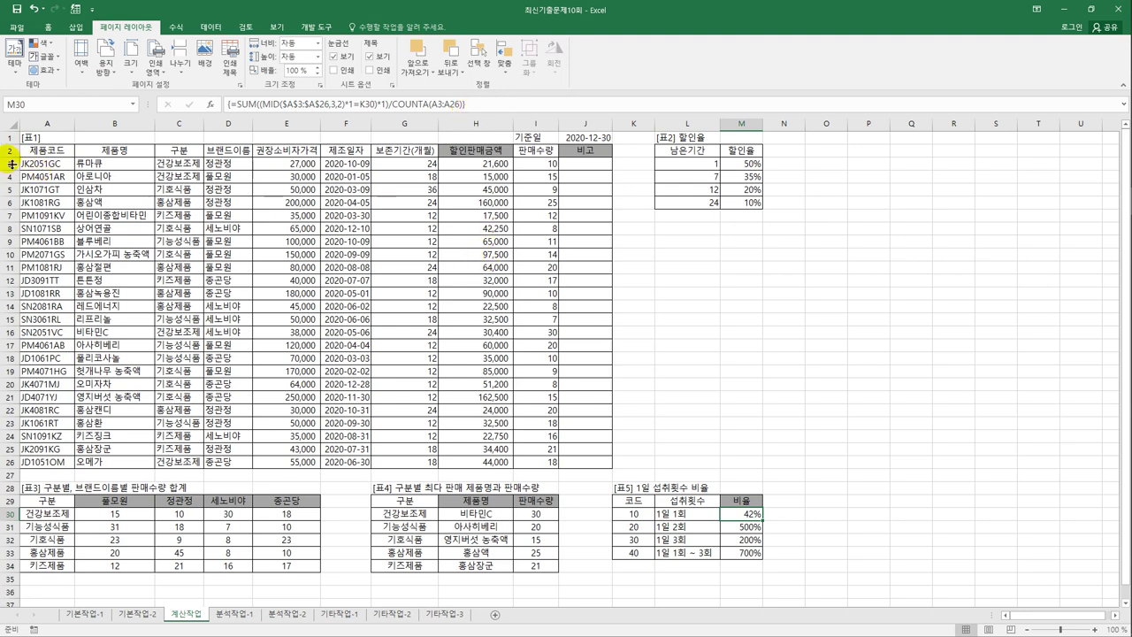
# - Check the number of 제품코드 entries in A3:A26 and fill the M30 ratio formula down to M33
pyautogui.moveTo(26, 164); pyautogui.dragTo(58, 463)
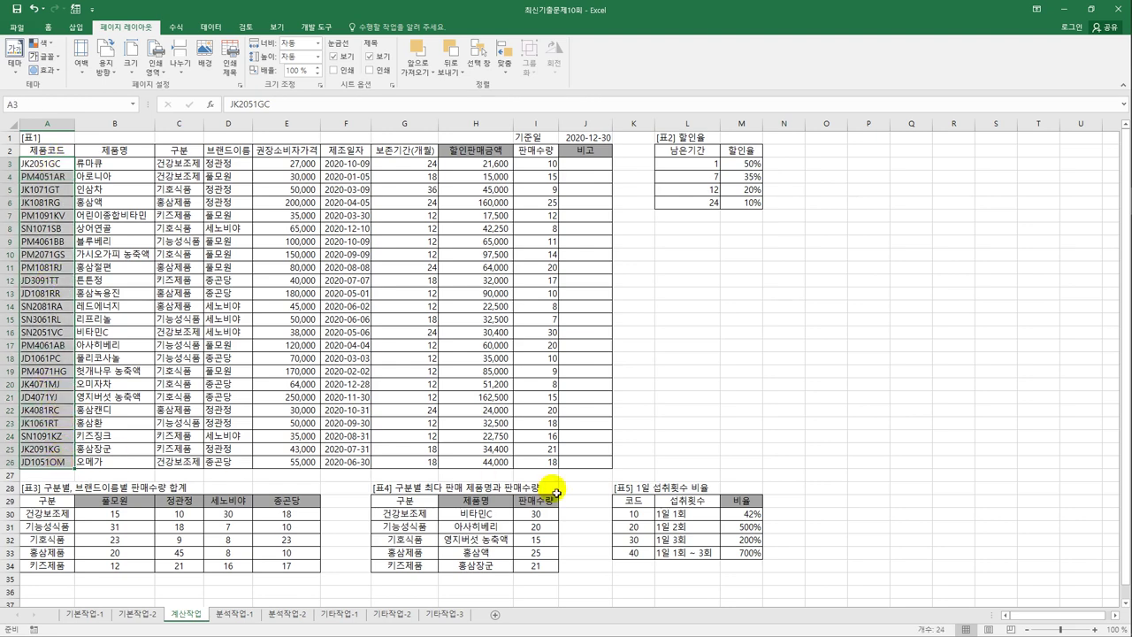
pyautogui.click(754, 516)
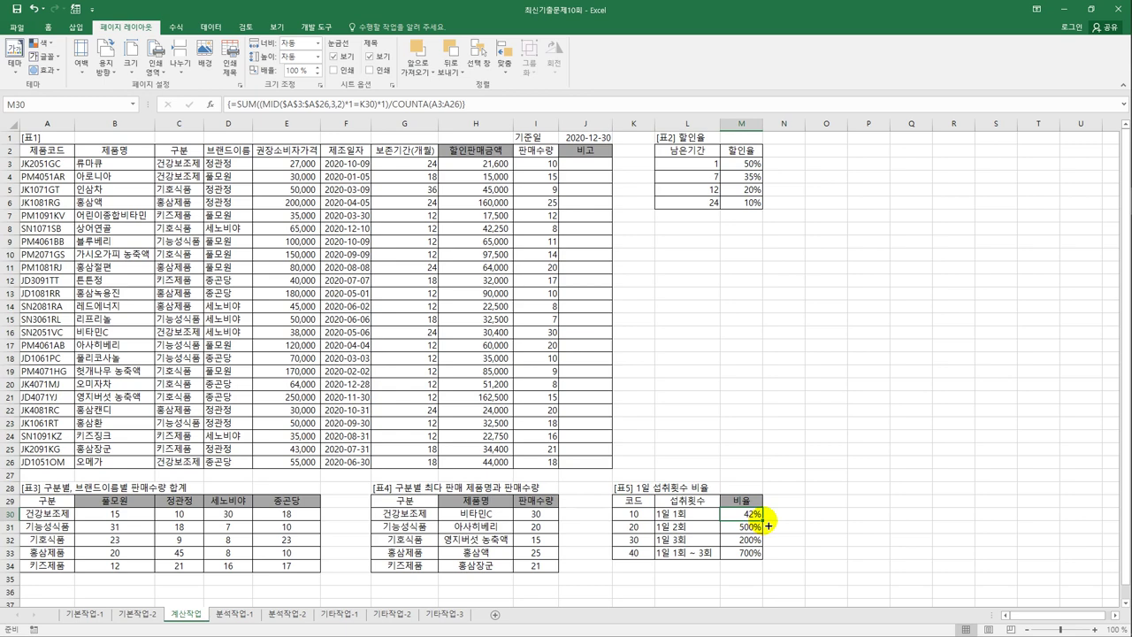
pyautogui.moveTo(768, 526); pyautogui.dragTo(758, 553)
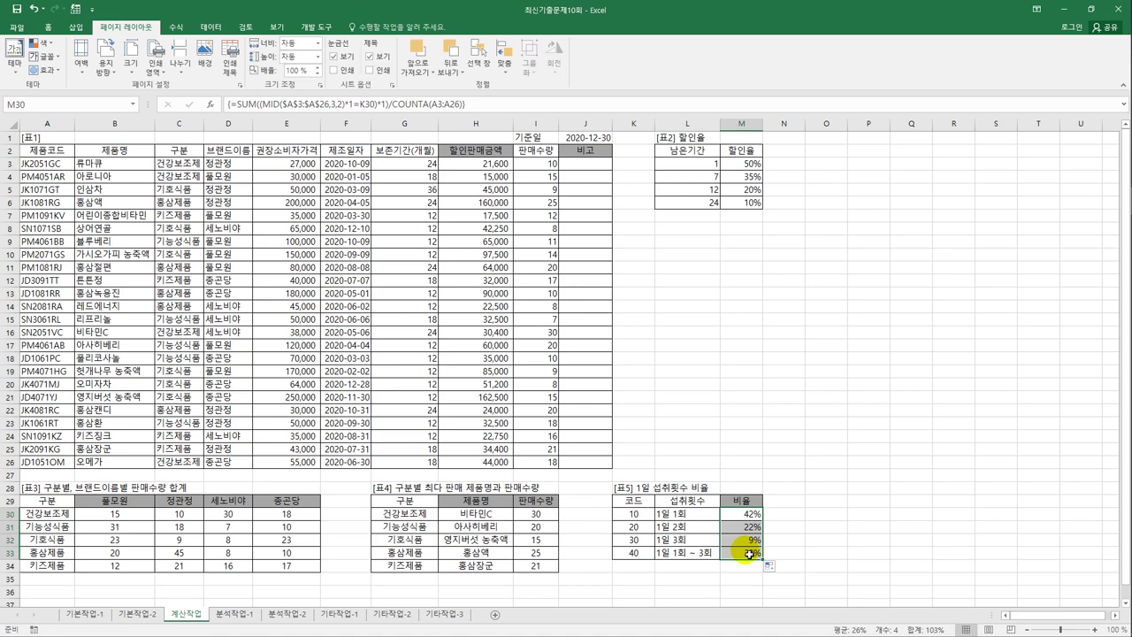
# - Enter the explanatory note 비율 in M24 and 코드 10 개수/전체 개수 in N24
pyautogui.click(757, 436)
pyautogui.write('=if')
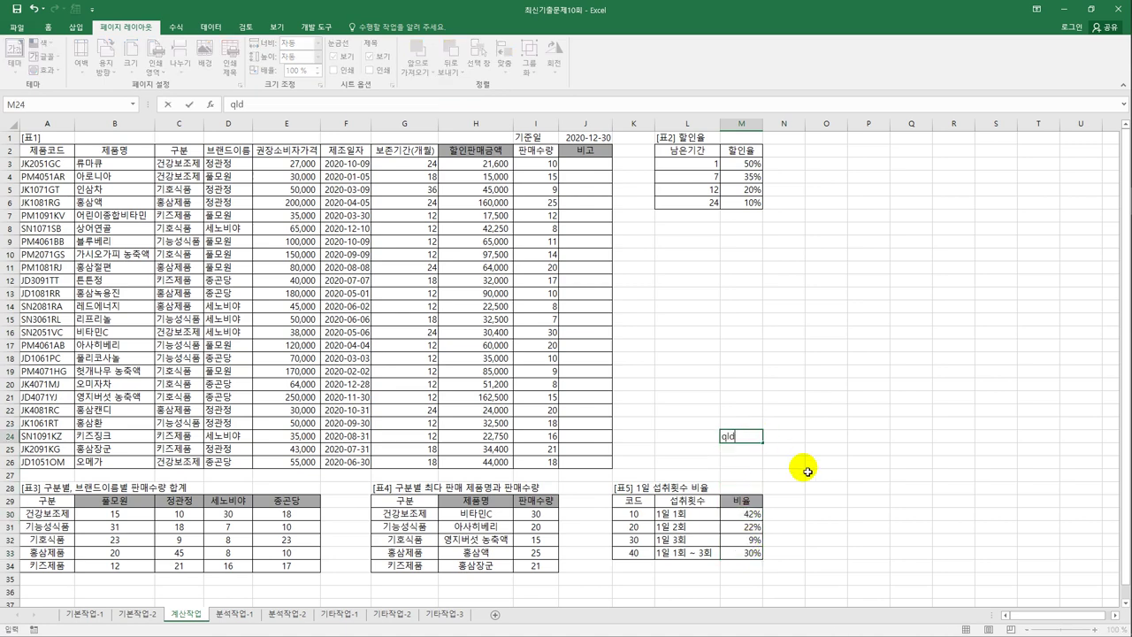
pyautogui.press('BackSpace')
pyautogui.press('BackSpace')
pyautogui.press('BackSpace')
pyautogui.write('비유')
pyautogui.press('Tab')
pyautogui.write('코드 10 ㄱ')
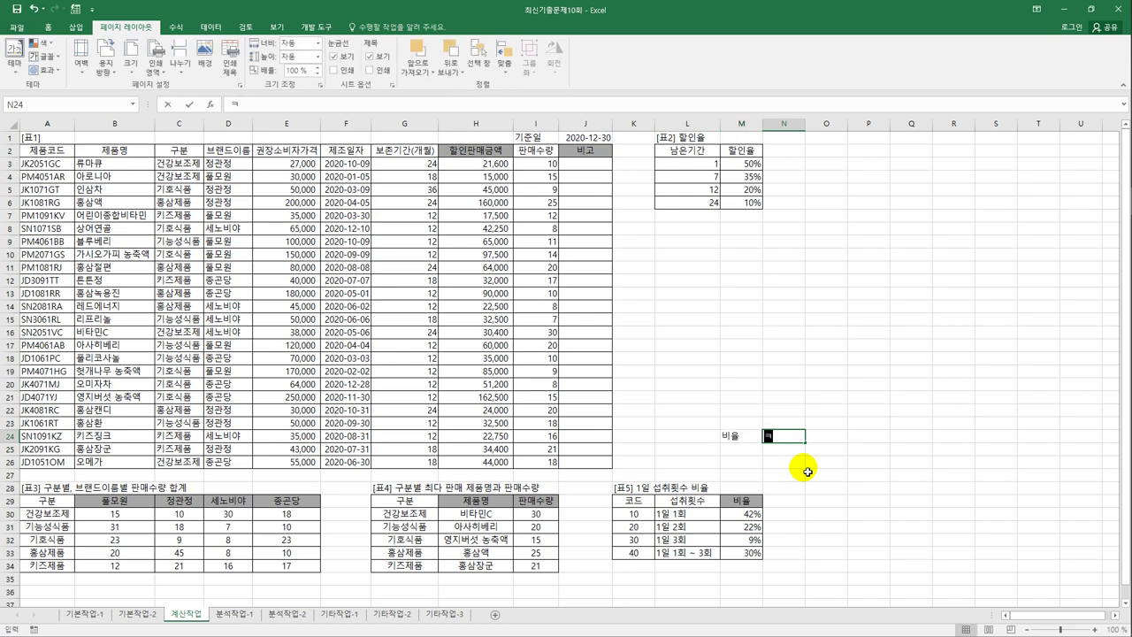
pyautogui.write('개')
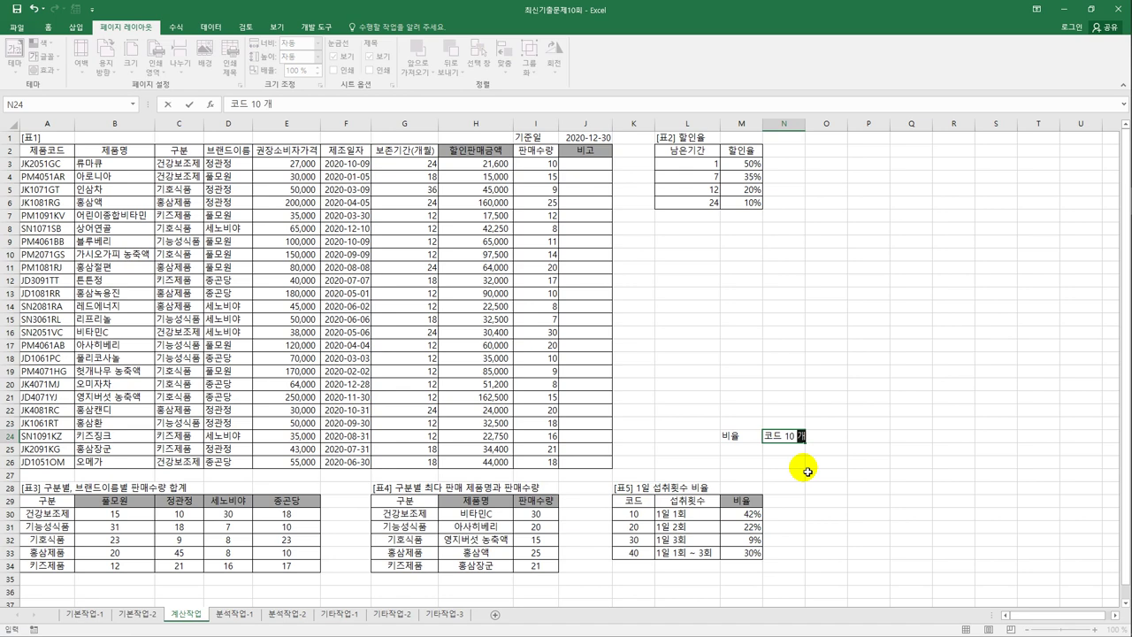
pyautogui.write('수/전체 개수')
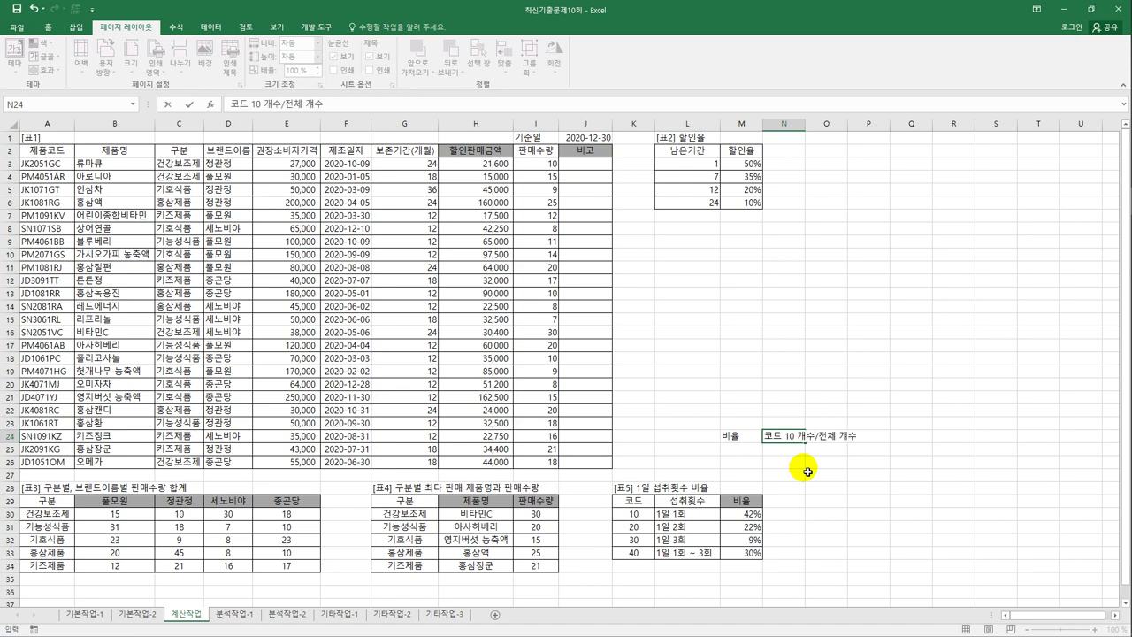
# - Clear the explanatory ratio note from M24:O24
pyautogui.press('Return')
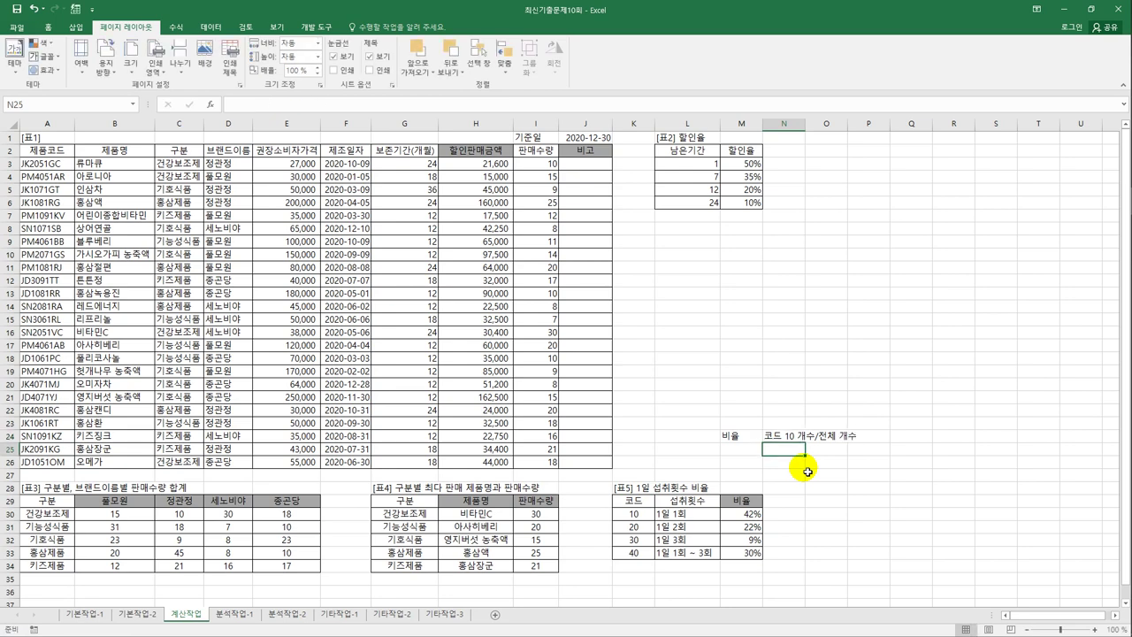
pyautogui.moveTo(728, 437); pyautogui.dragTo(822, 438)
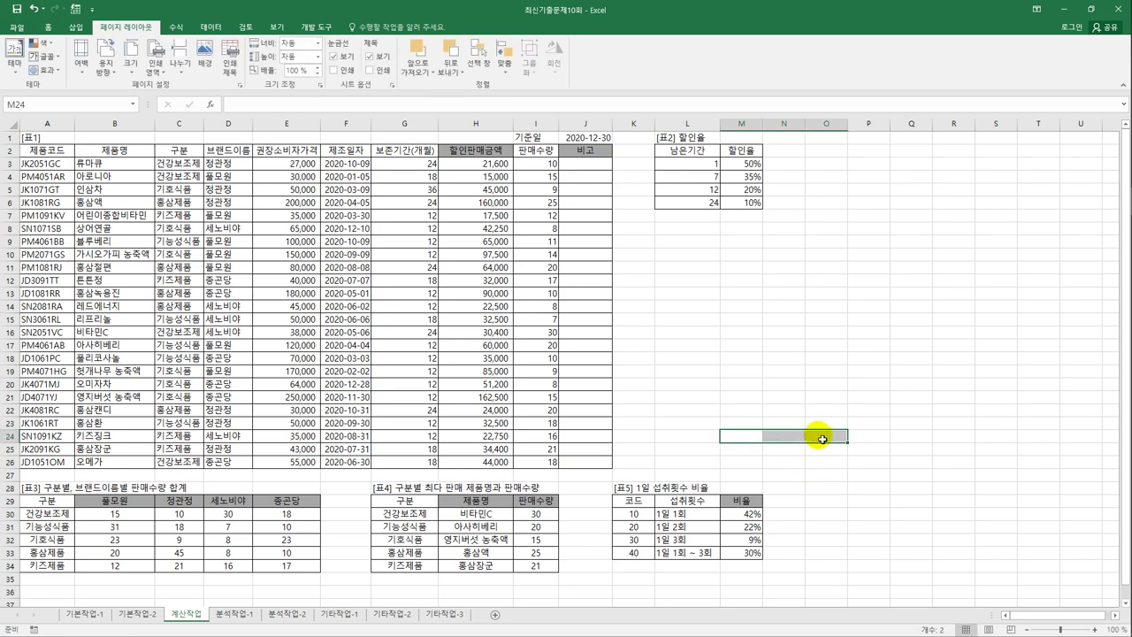
# - Select the first 비고 cell, J3, and add a new code module to the workbook's VBA project
pyautogui.click(607, 168)
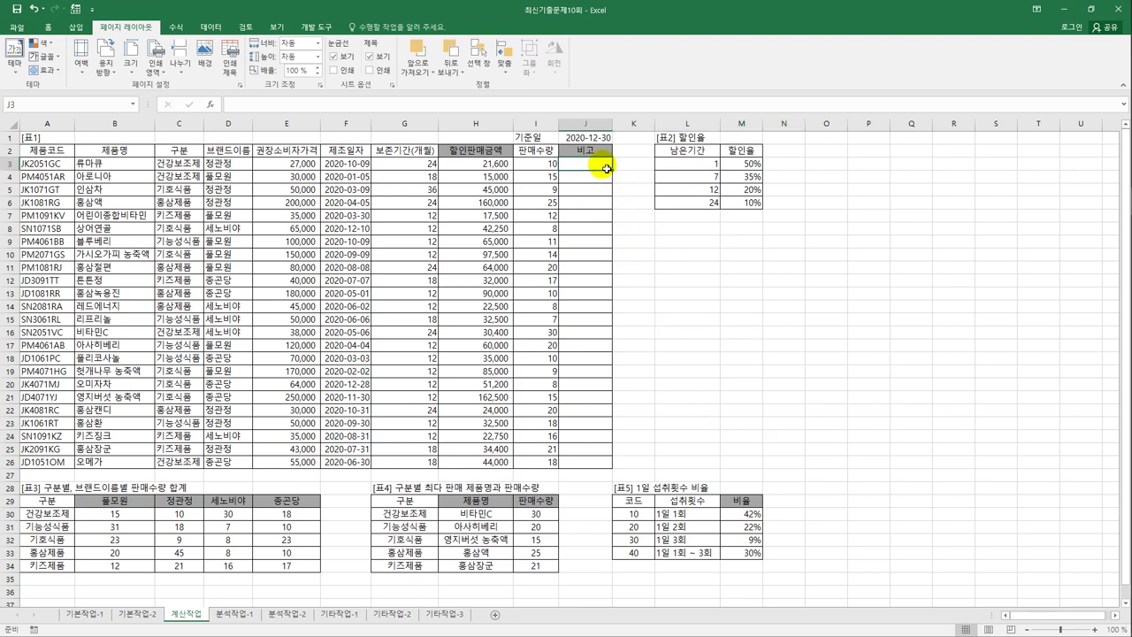
pyautogui.click(316, 26)
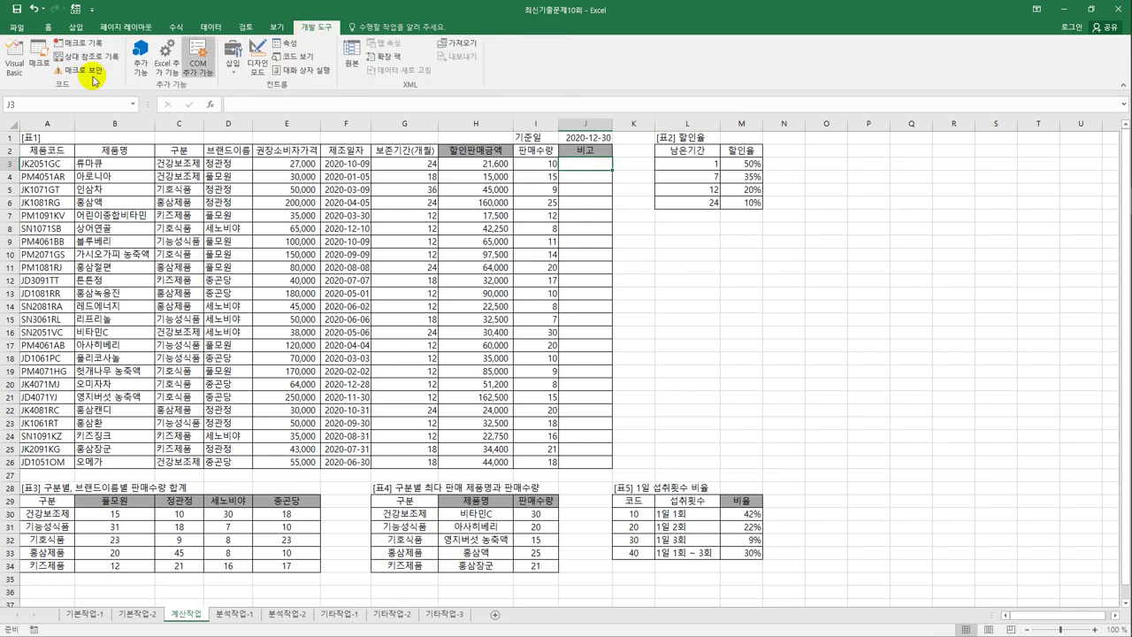
pyautogui.click(16, 62)
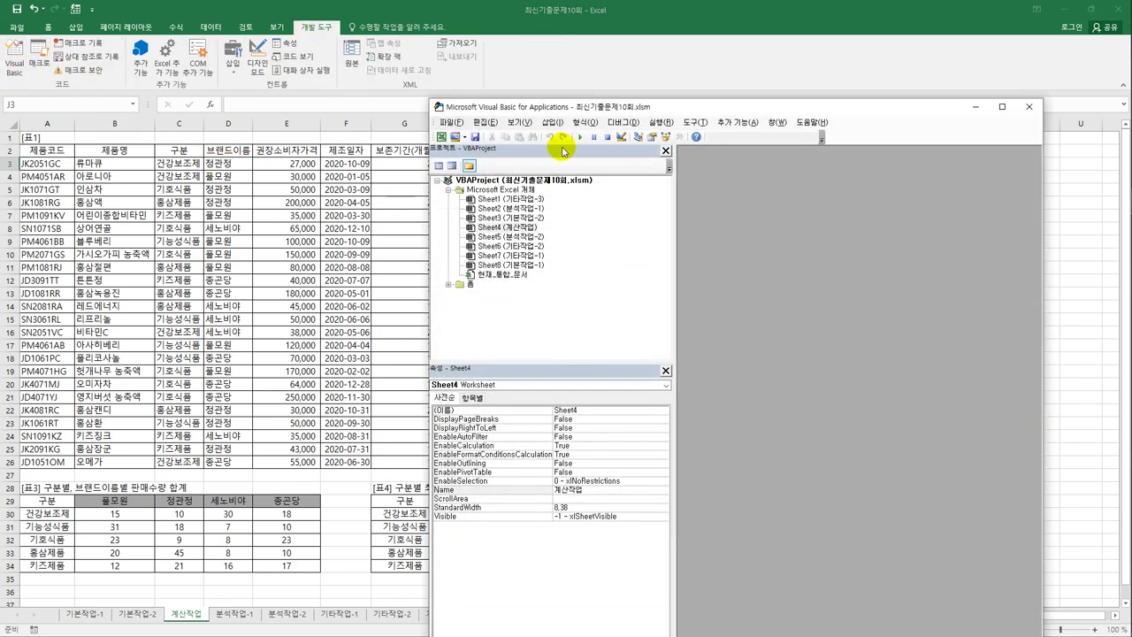
pyautogui.click(552, 122)
pyautogui.click(584, 172)
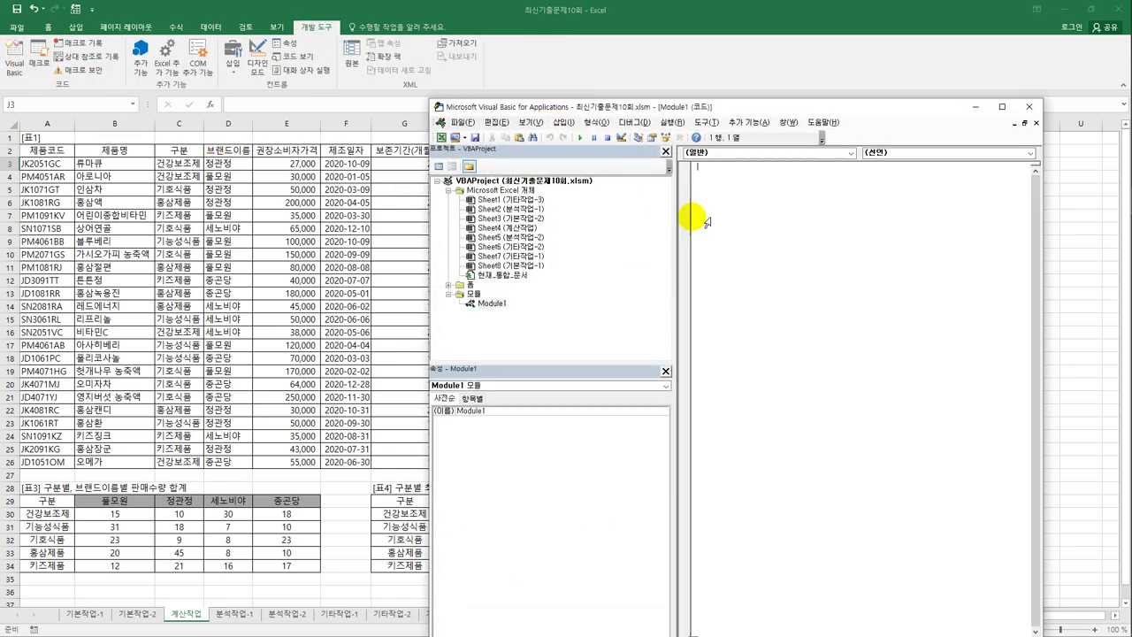
# - Declare the public function fn비고 with the parameters 권장소비자가격 and 판매수량 in the new module
pyautogui.write('sub')
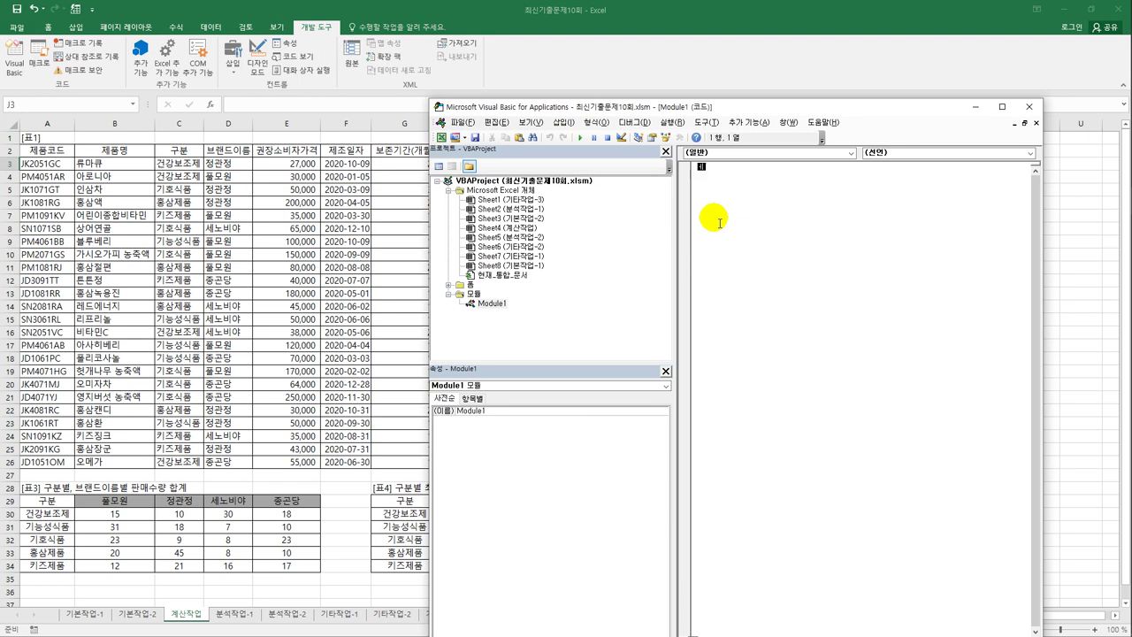
pyautogui.press('BackSpace')
pyautogui.write('pub')
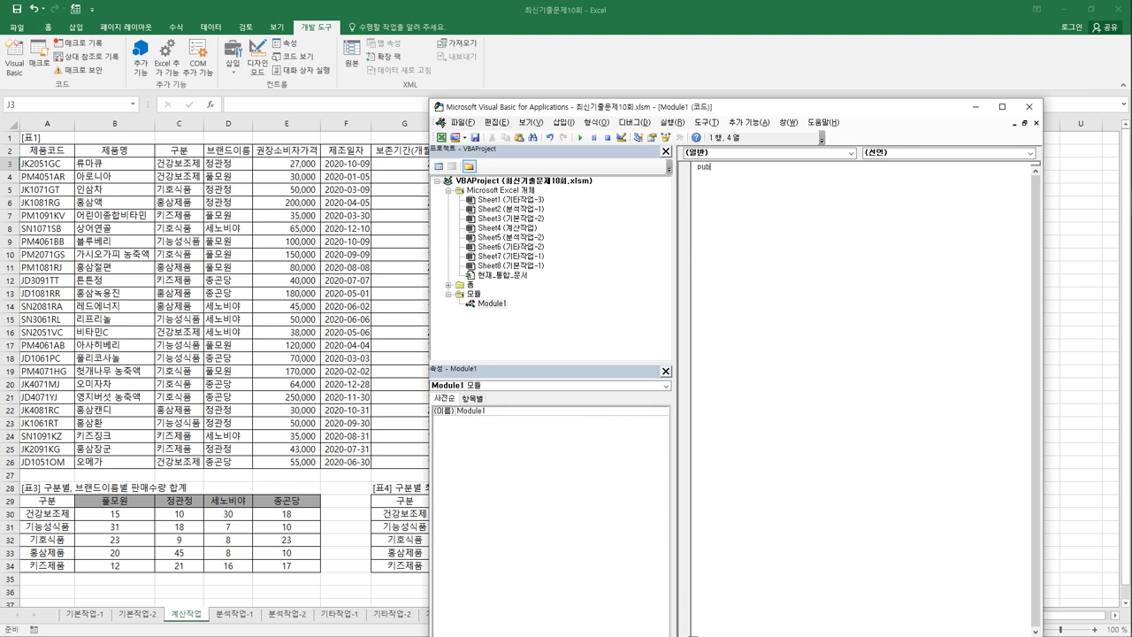
pyautogui.write('lic function fn비교(권장소비자가격,판매')
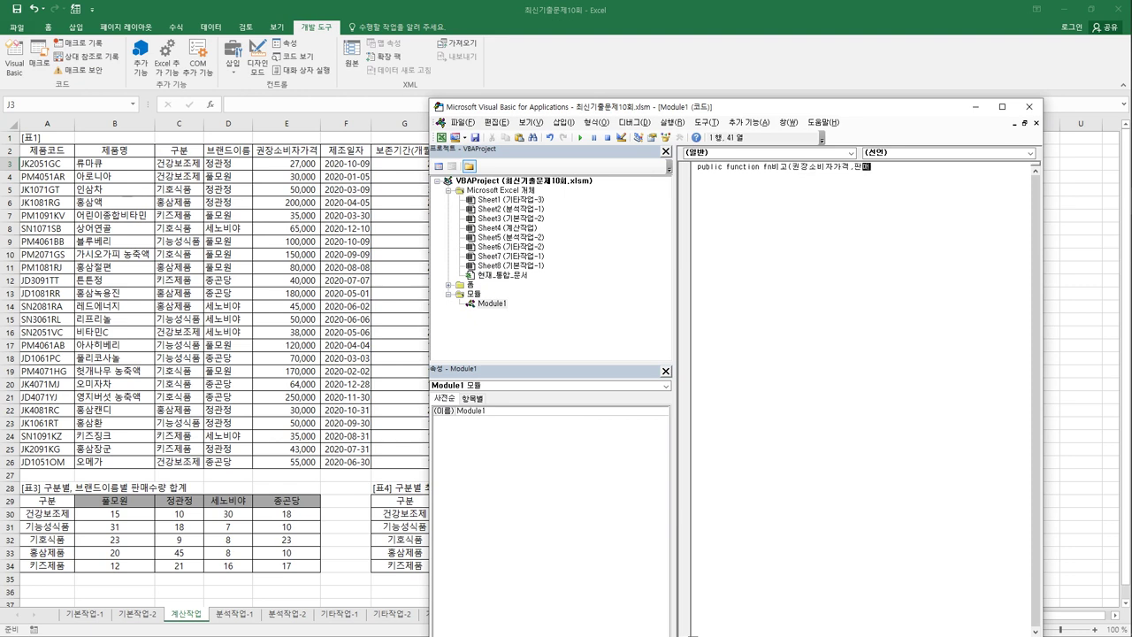
pyautogui.write('수량)')
pyautogui.press('Return')
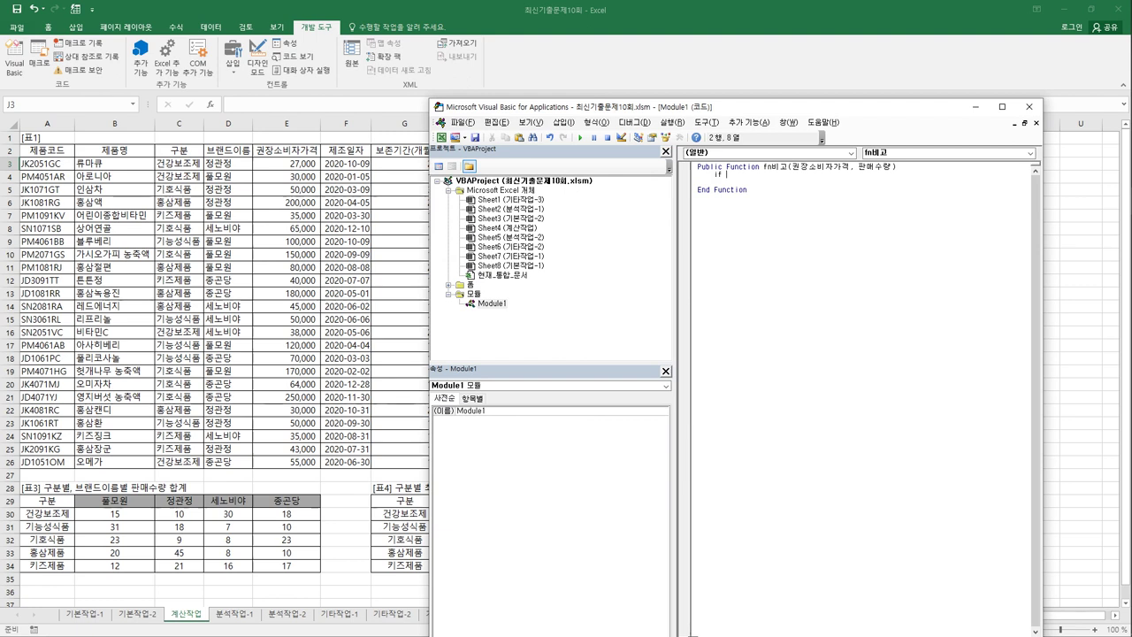
# - Add an If condition to fn비고 requiring 권장소비자가격 >= 100000 And 판매수량 >= 15
pyautogui.write('if 권장소비자가격 >=100000 ')
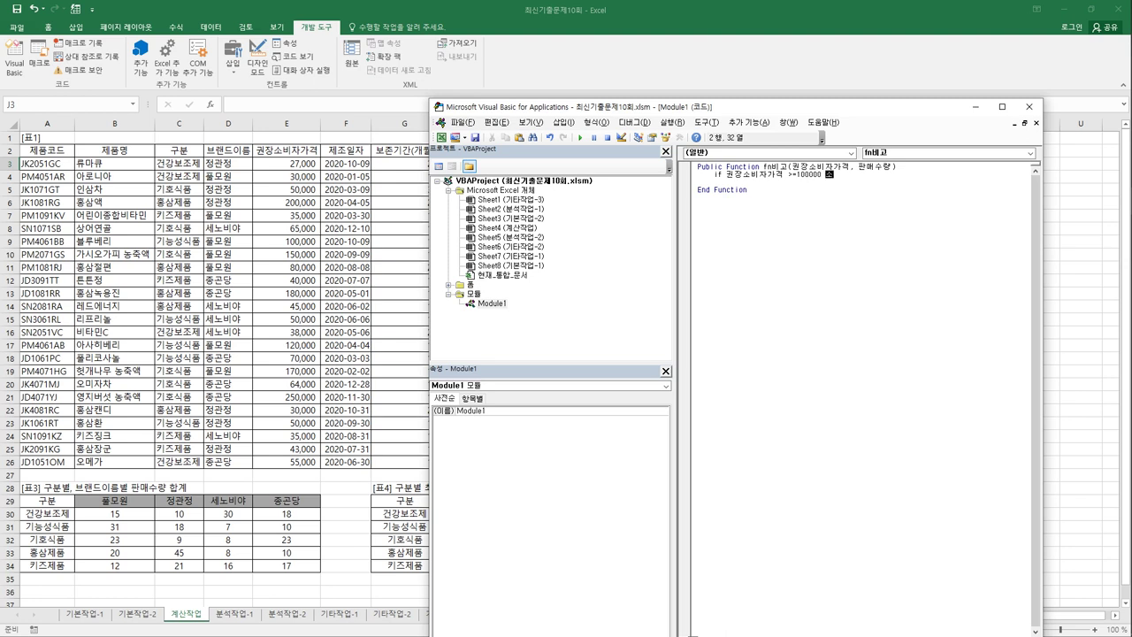
pyautogui.write('t')
pyautogui.press('Tab')
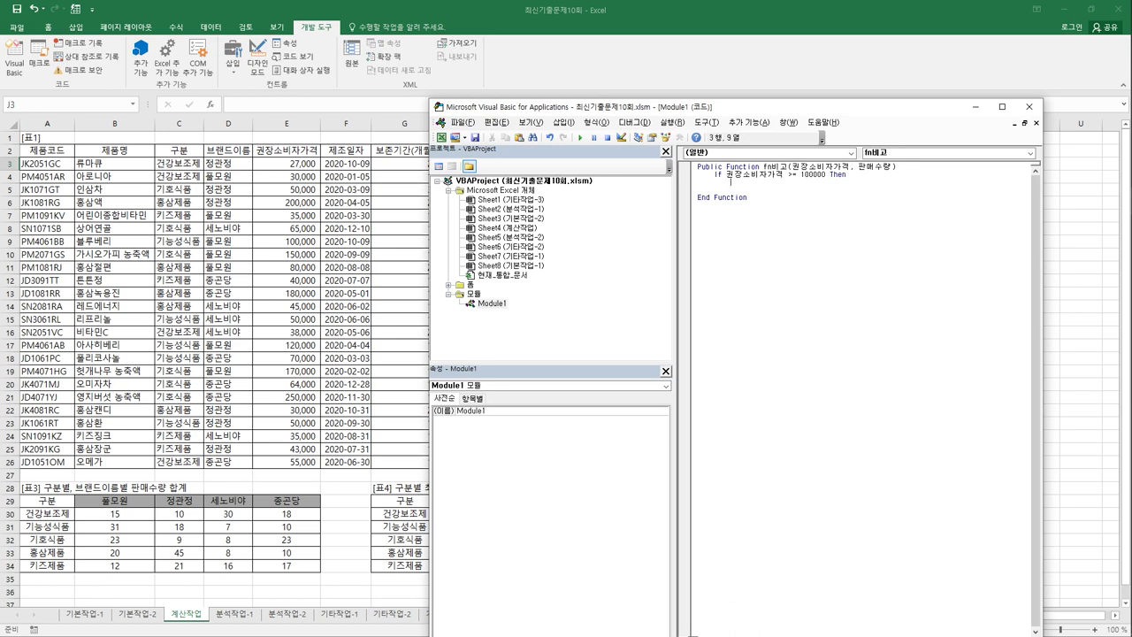
pyautogui.click(830, 175)
pyautogui.write('and 판매수량 >=15')
pyautogui.press('Down')
# - Make fn비고 return "사은선물 증정" when the If condition is met
pyautogui.write('fn비고 = "사은')
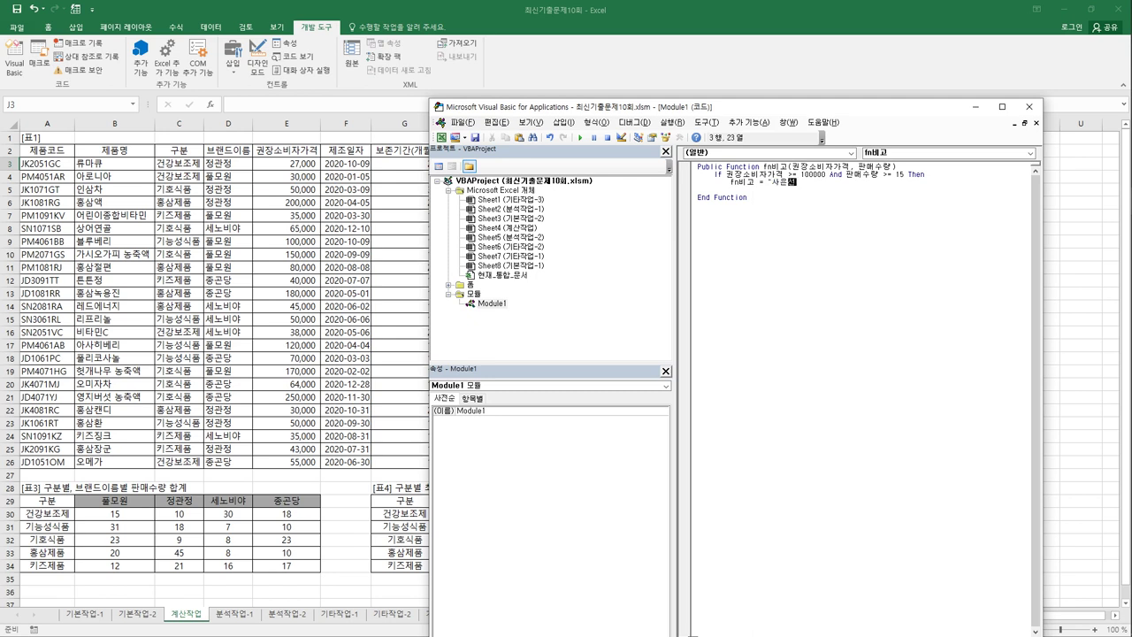
pyautogui.write('선물 증정"')
pyautogui.press('Return')
pyautogui.press('BackSpace')
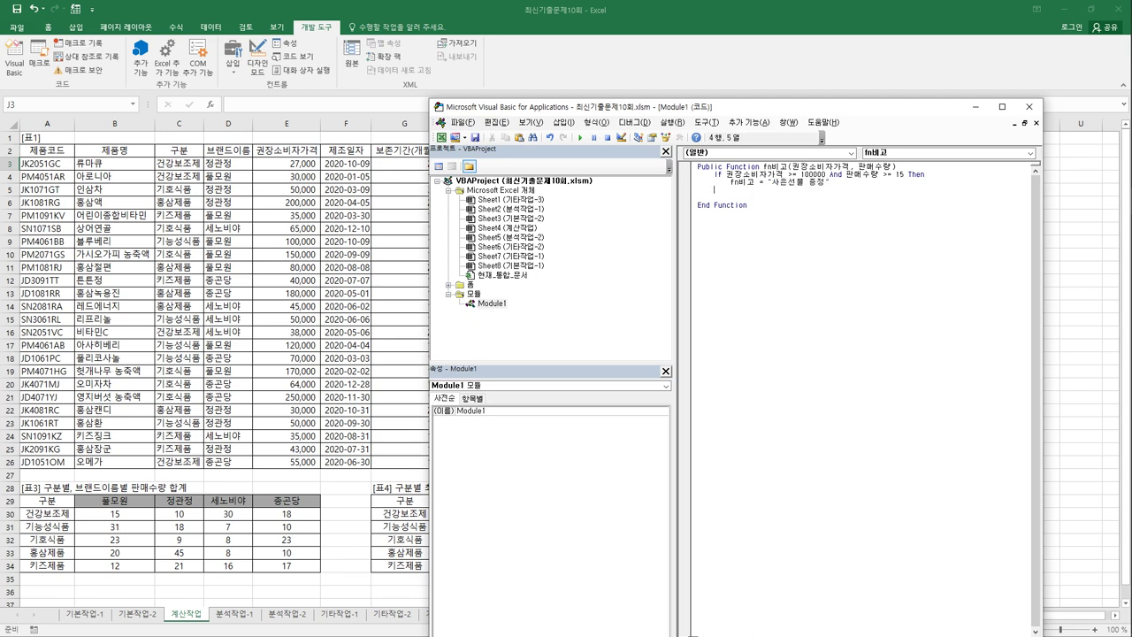
# - Add an Else branch returning an empty string, end the If block with a blank line above it, and close the code editor
pyautogui.write('else')
pyautogui.press('Return')
pyautogui.press('BackSpace')
pyautogui.write('fn비고 = ""')
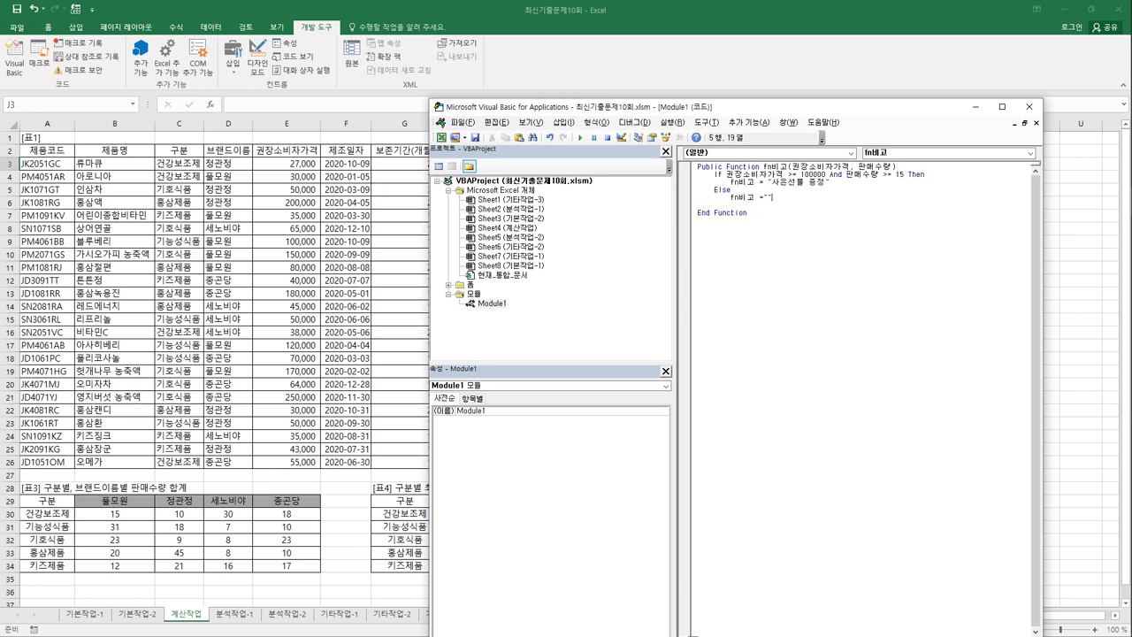
pyautogui.press('Return')
pyautogui.write('end i')
pyautogui.click(733, 174)
pyautogui.press('End')
pyautogui.press('Return')
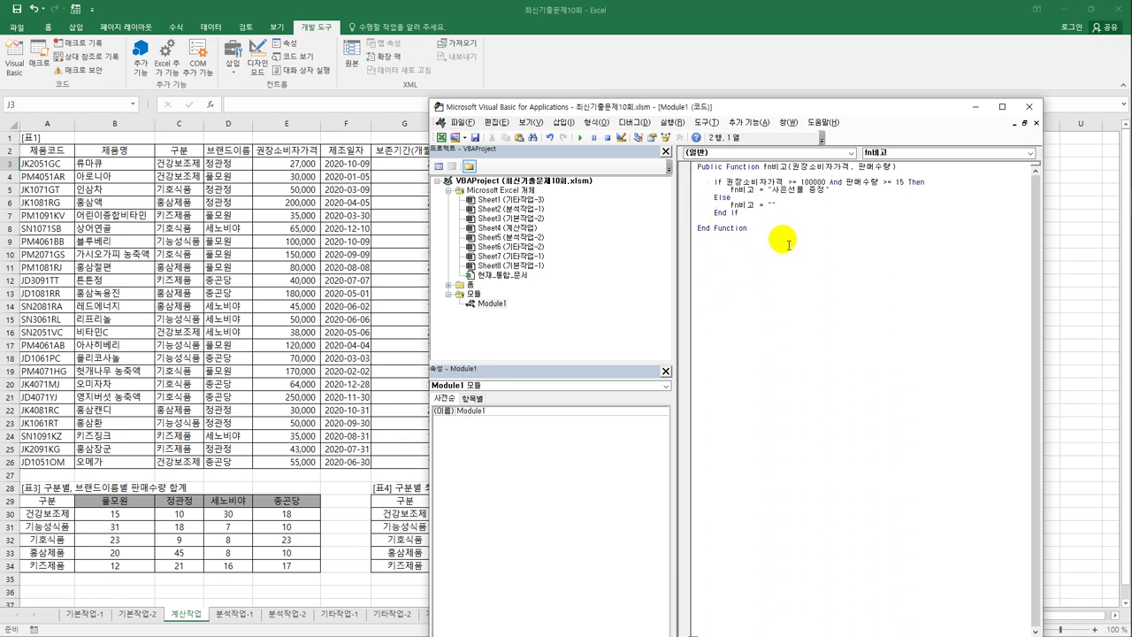
pyautogui.click(1029, 106)
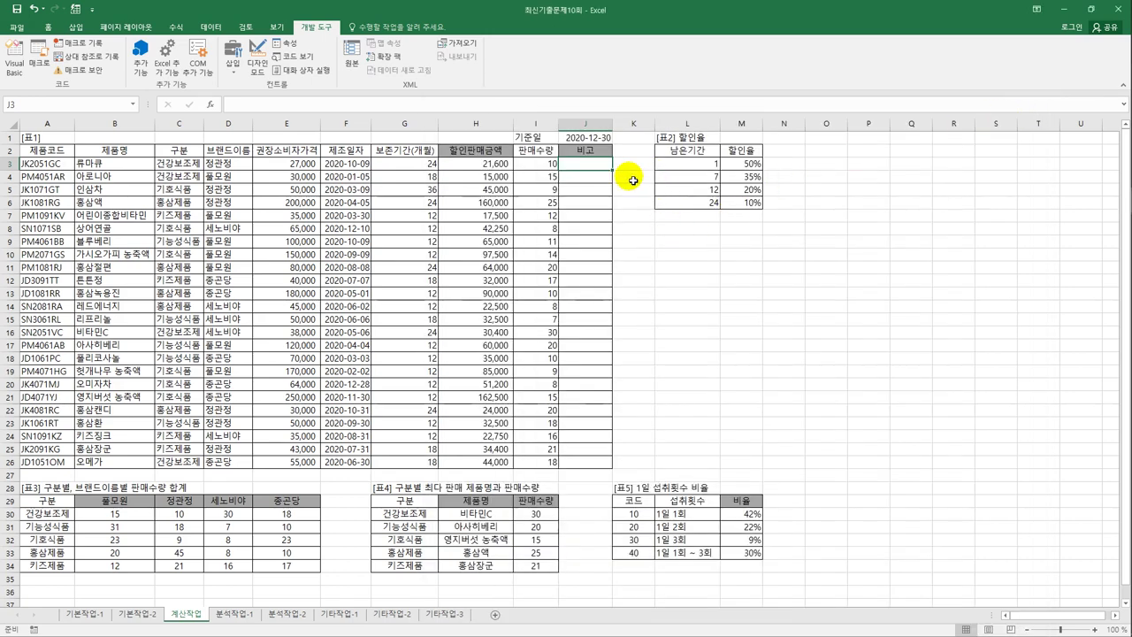
# - Insert the user-defined function fn비고 in J3 with E3 as 권장소비자가격 and I3 as 판매수량
pyautogui.click(210, 104)
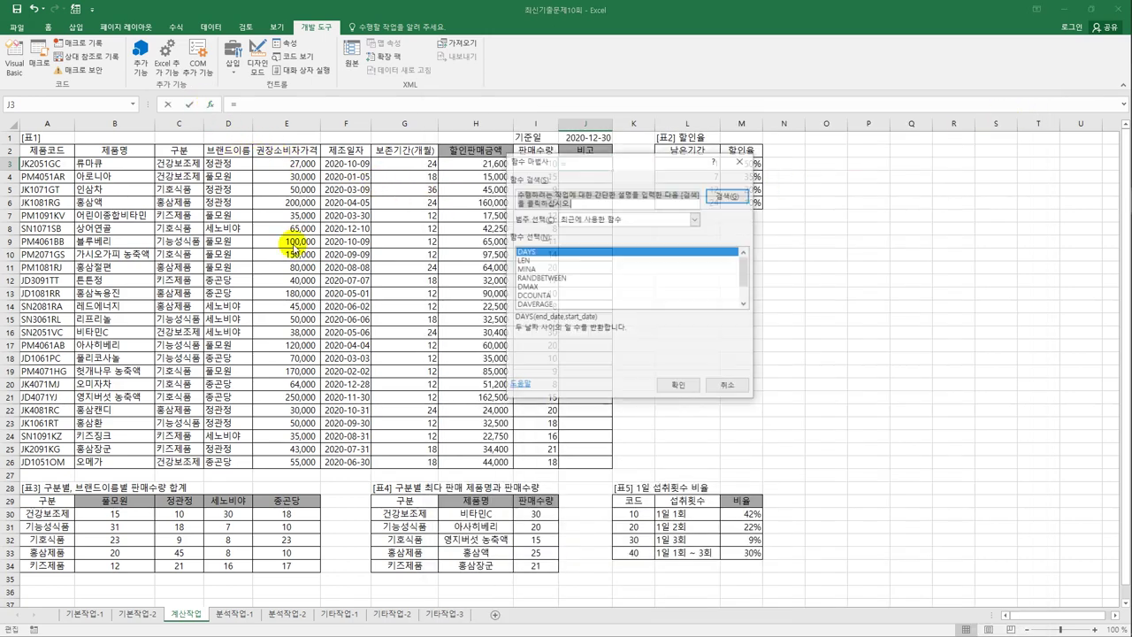
pyautogui.click(588, 220)
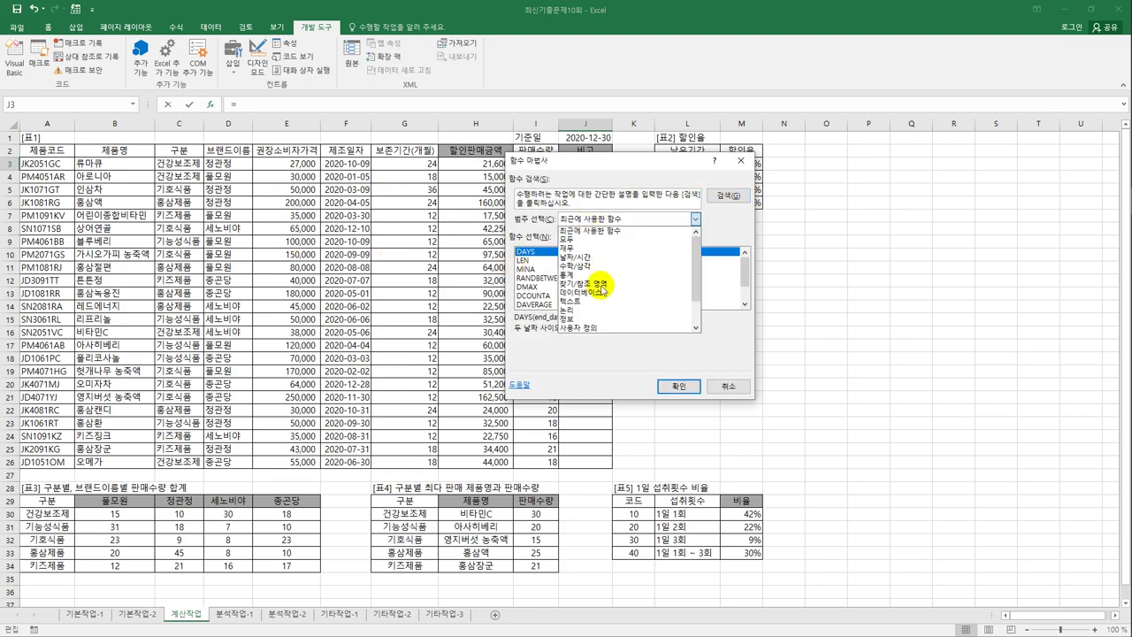
pyautogui.click(598, 329)
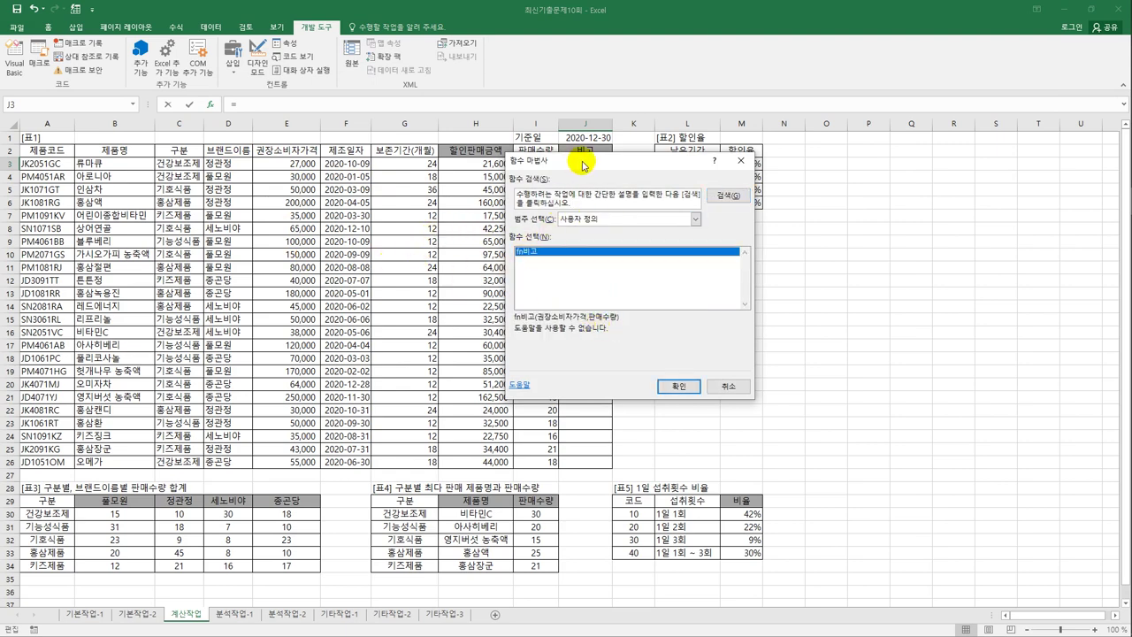
pyautogui.moveTo(584, 165); pyautogui.dragTo(750, 151)
pyautogui.click(850, 377)
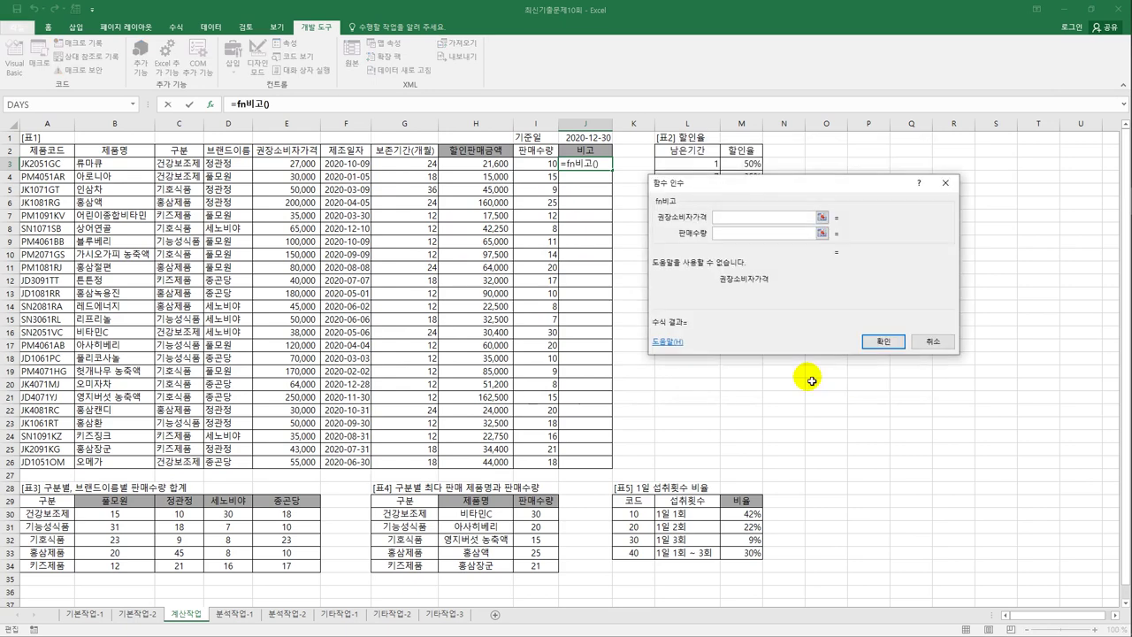
pyautogui.click(288, 168)
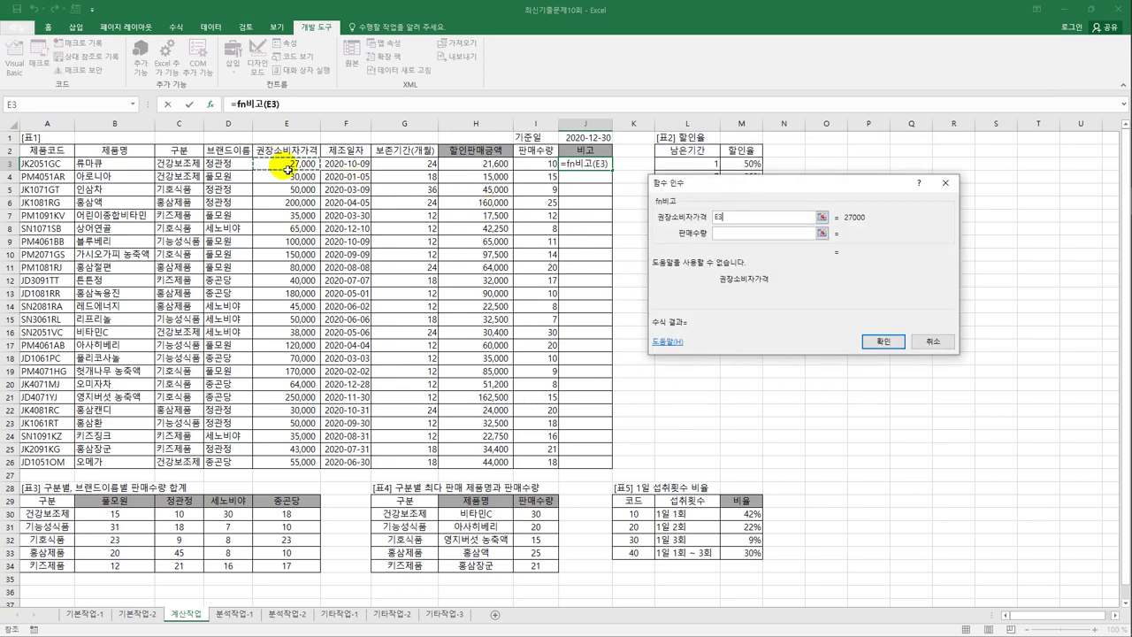
pyautogui.click(735, 233)
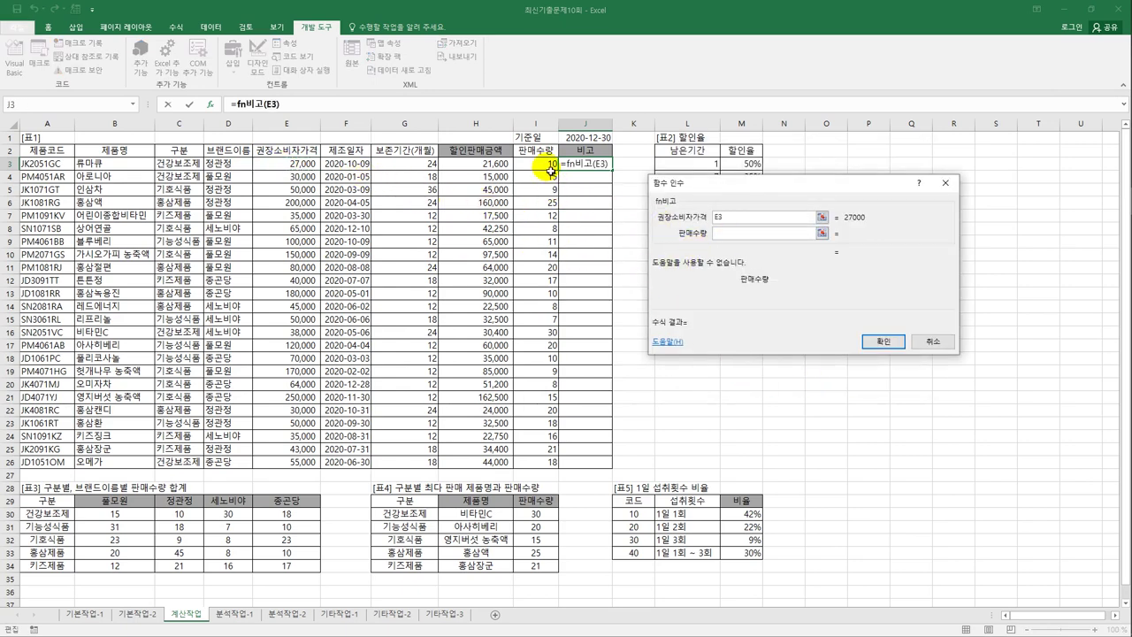
pyautogui.click(550, 167)
pyautogui.click(883, 341)
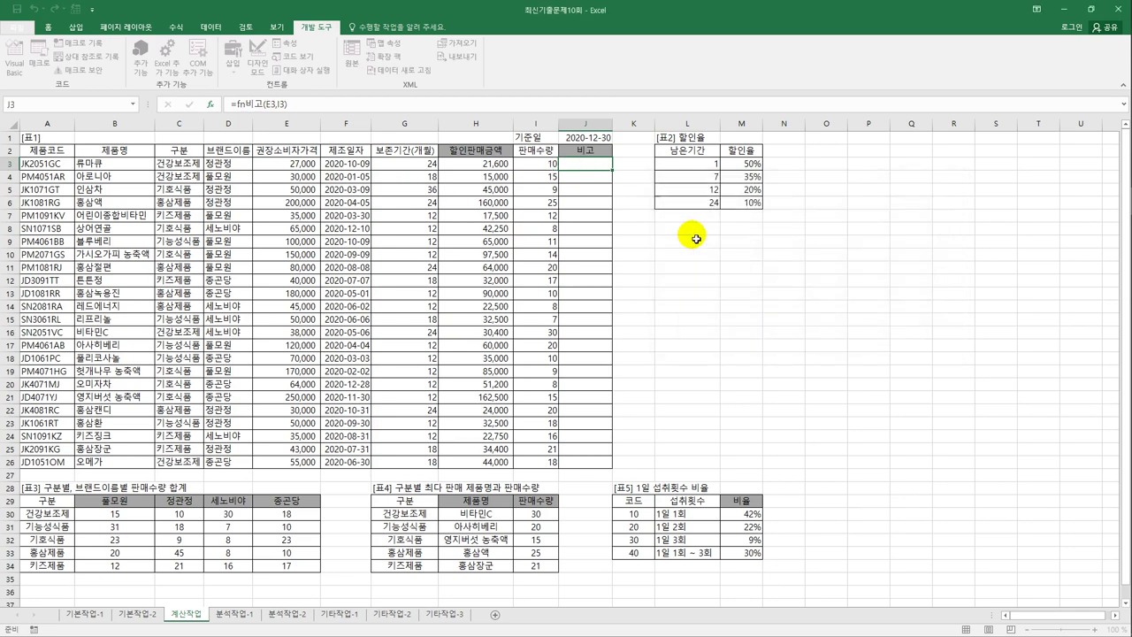
# - Fill the fn비고 formula from J3 down to J26 and autofit the 비고 column's width
pyautogui.doubleClick(615, 172)
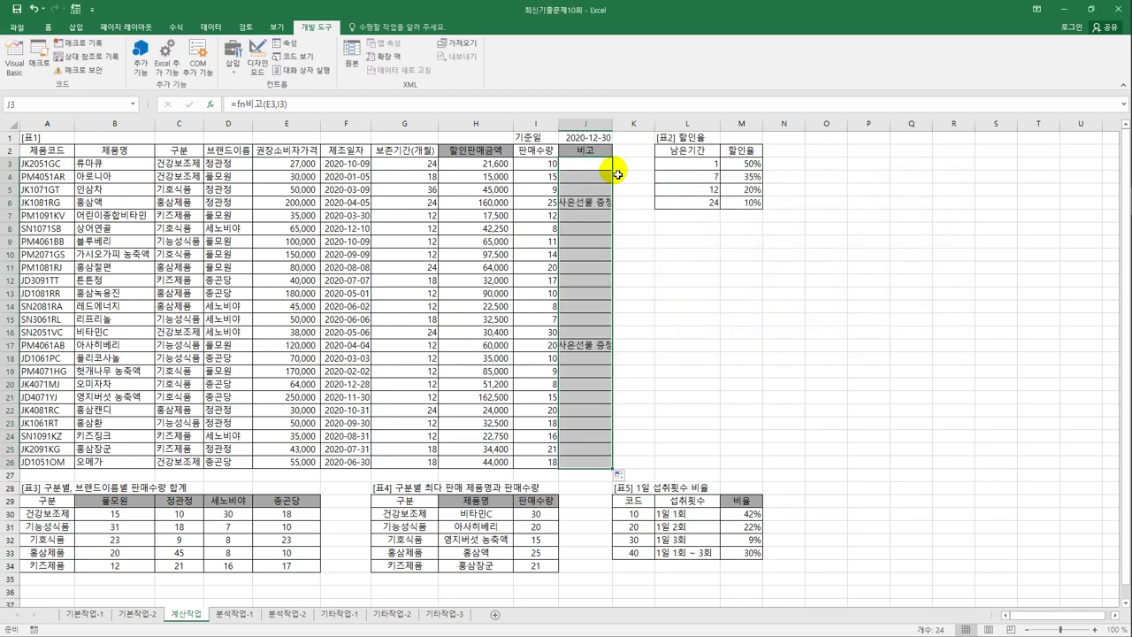
pyautogui.doubleClick(612, 124)
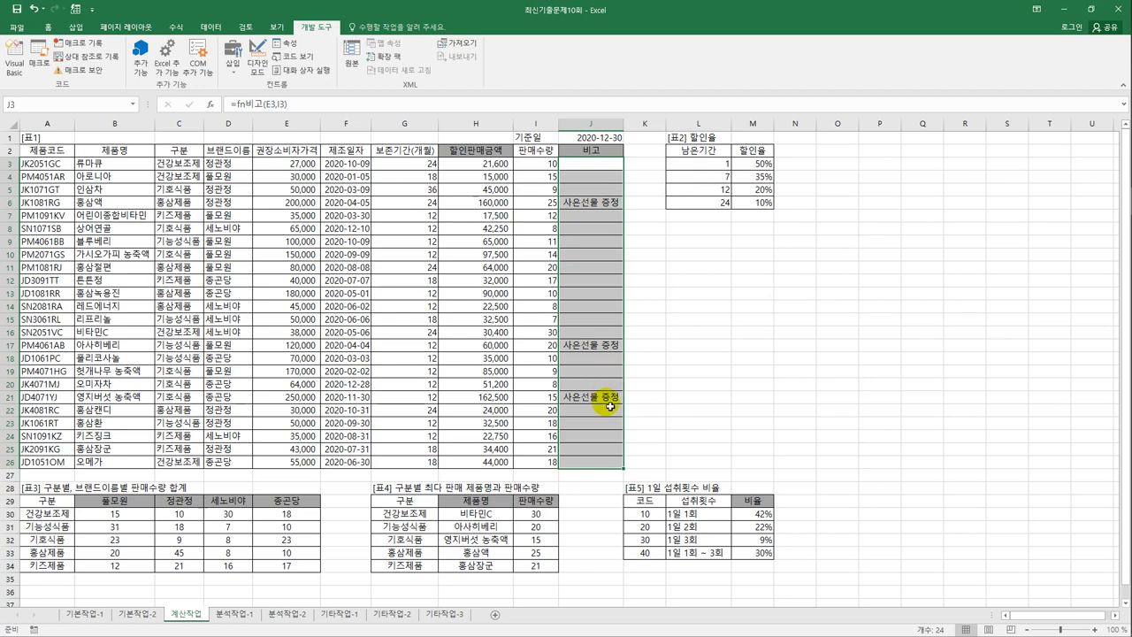
# - Start a Microsoft Query import from cell B4 of the 분석작업-1 sheet, using MS Access Database as the data source
pyautogui.click(254, 614)
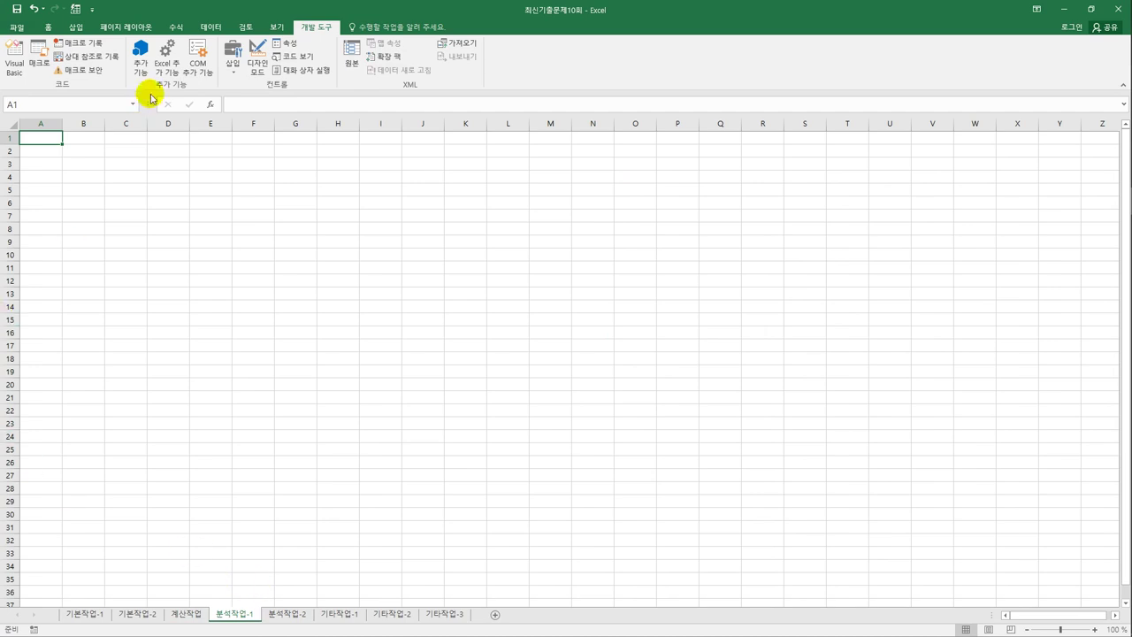
pyautogui.click(97, 179)
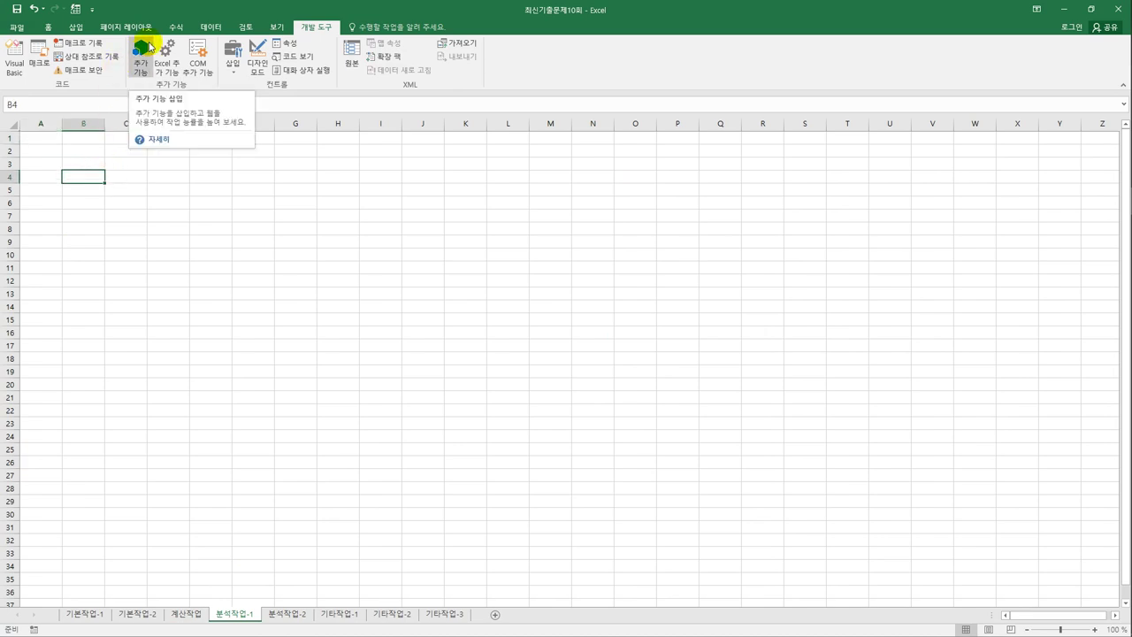
pyautogui.click(205, 27)
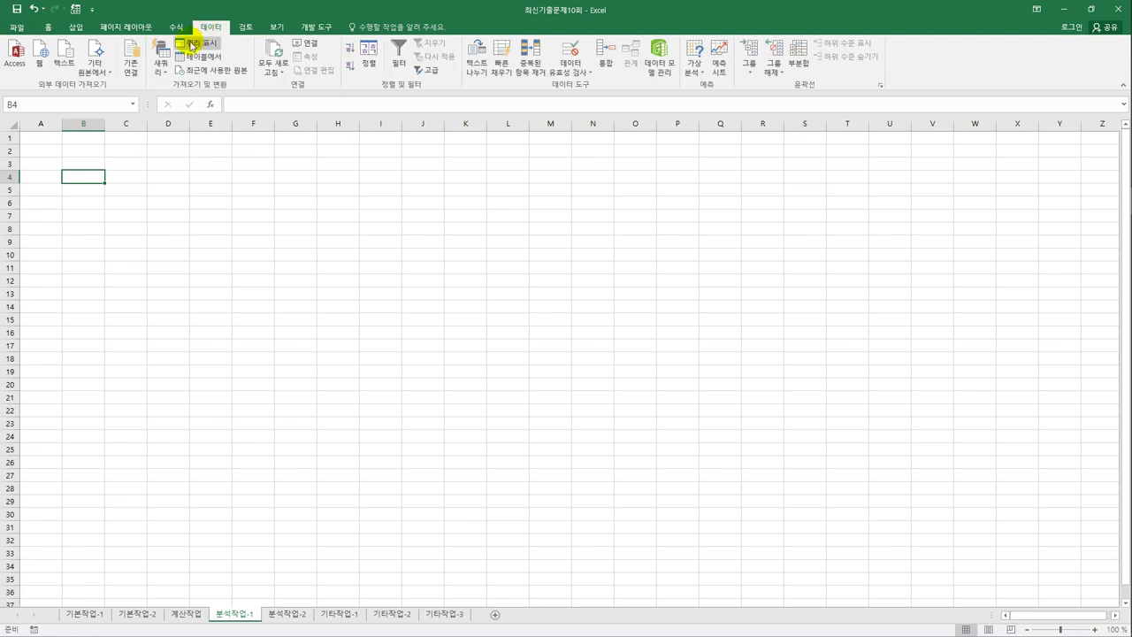
pyautogui.click(93, 76)
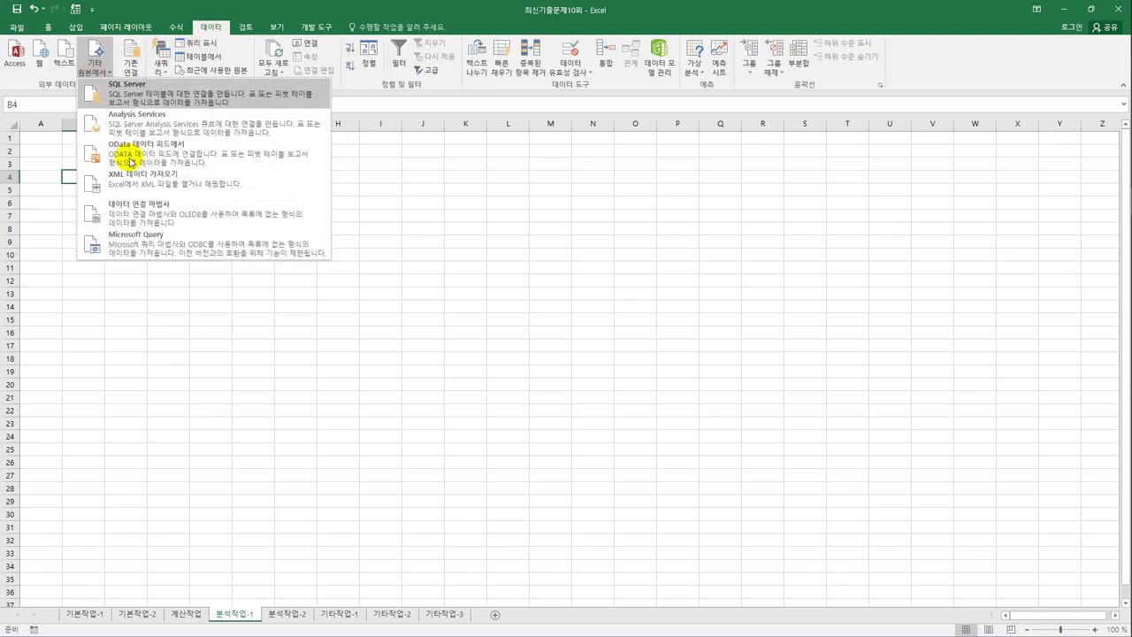
pyautogui.click(149, 249)
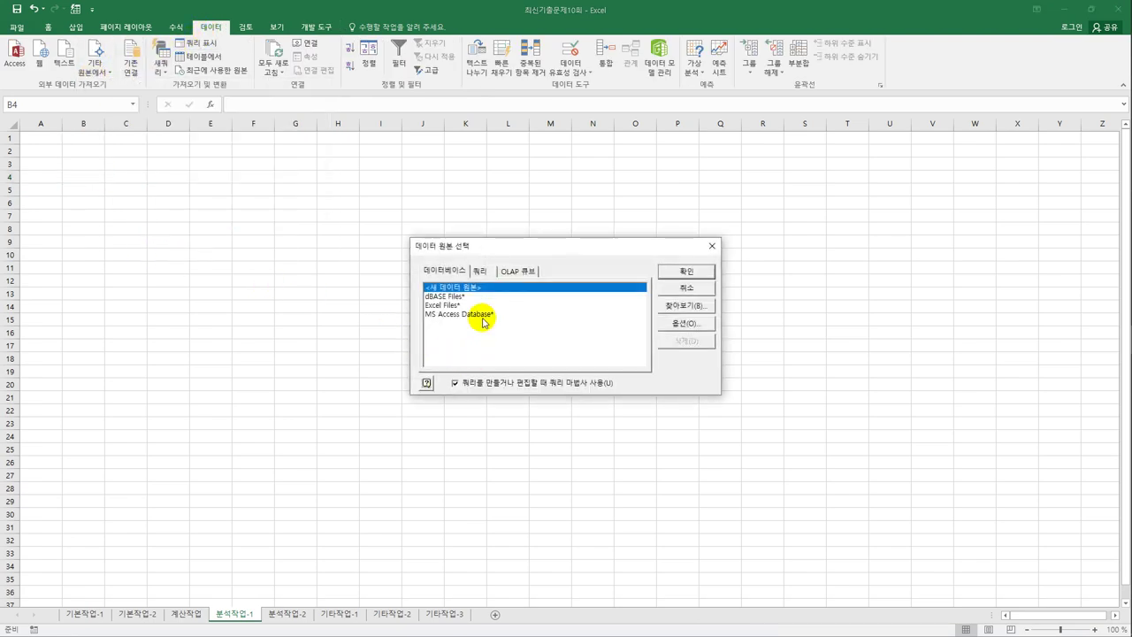
pyautogui.click(483, 315)
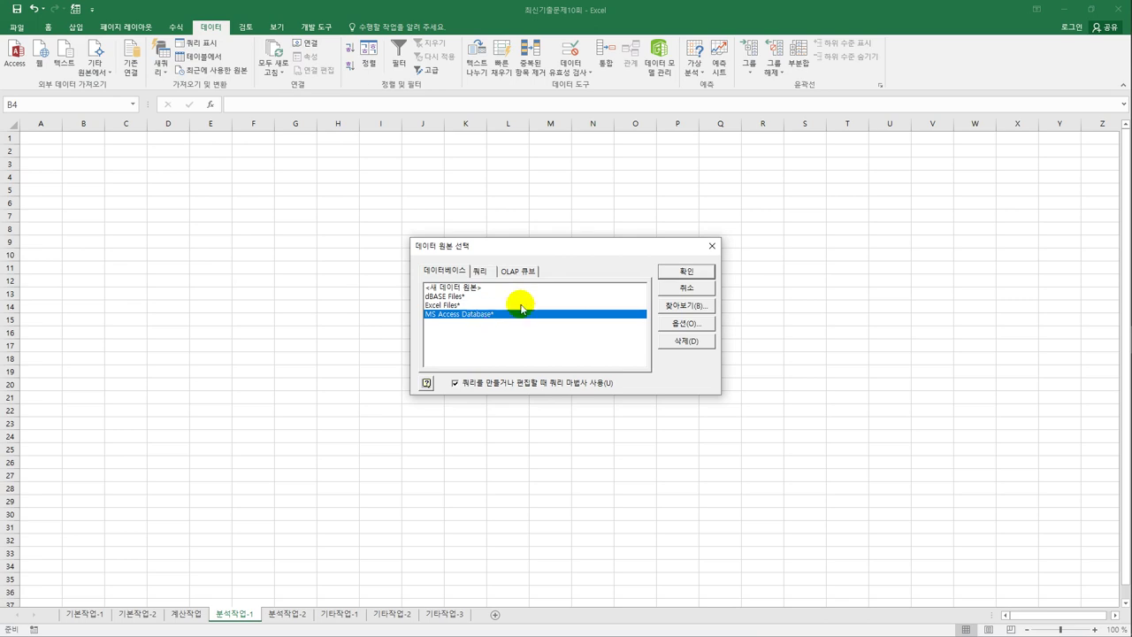
pyautogui.click(687, 272)
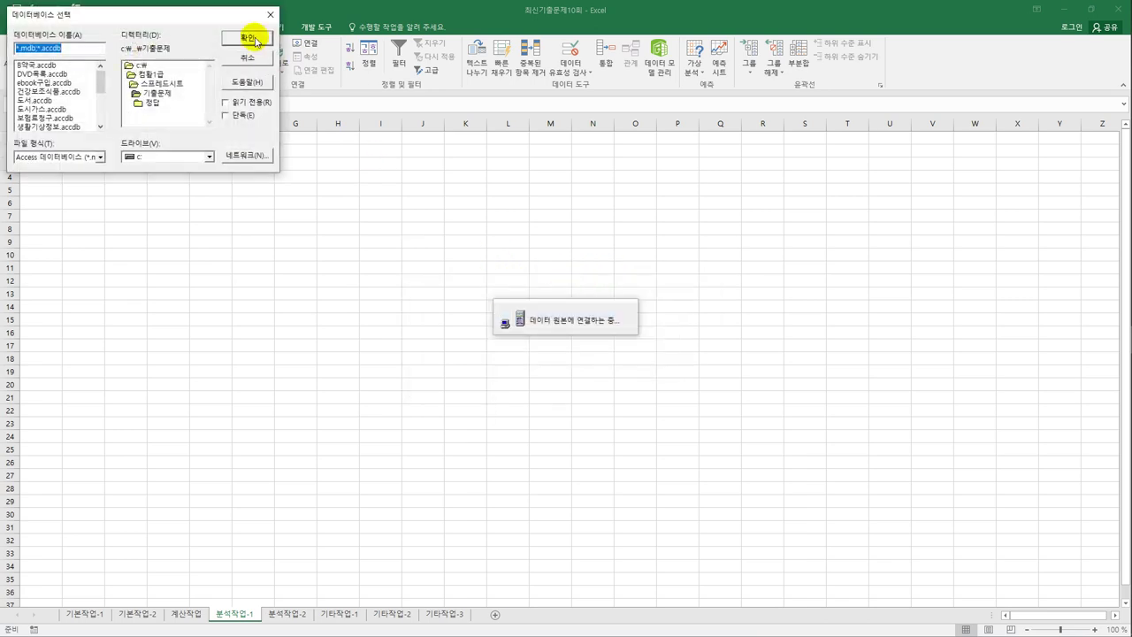
# - Select 선물세트판매.accdb as the database for the query
pyautogui.moveTo(198, 15); pyautogui.dragTo(443, 161)
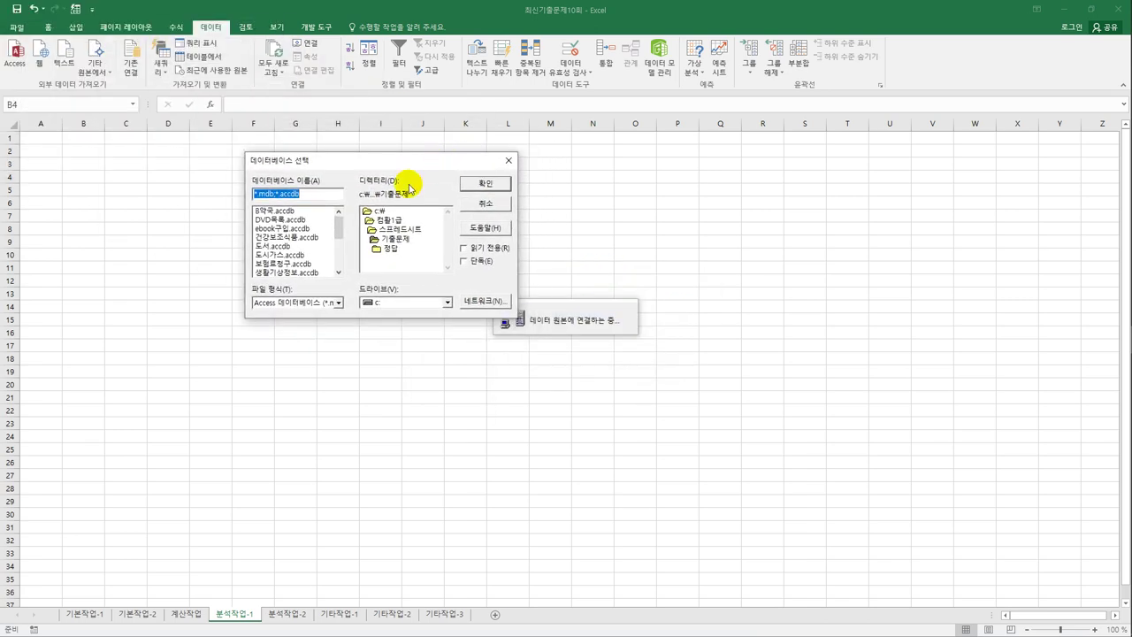
pyautogui.moveTo(339, 222); pyautogui.dragTo(338, 241)
pyautogui.click(314, 238)
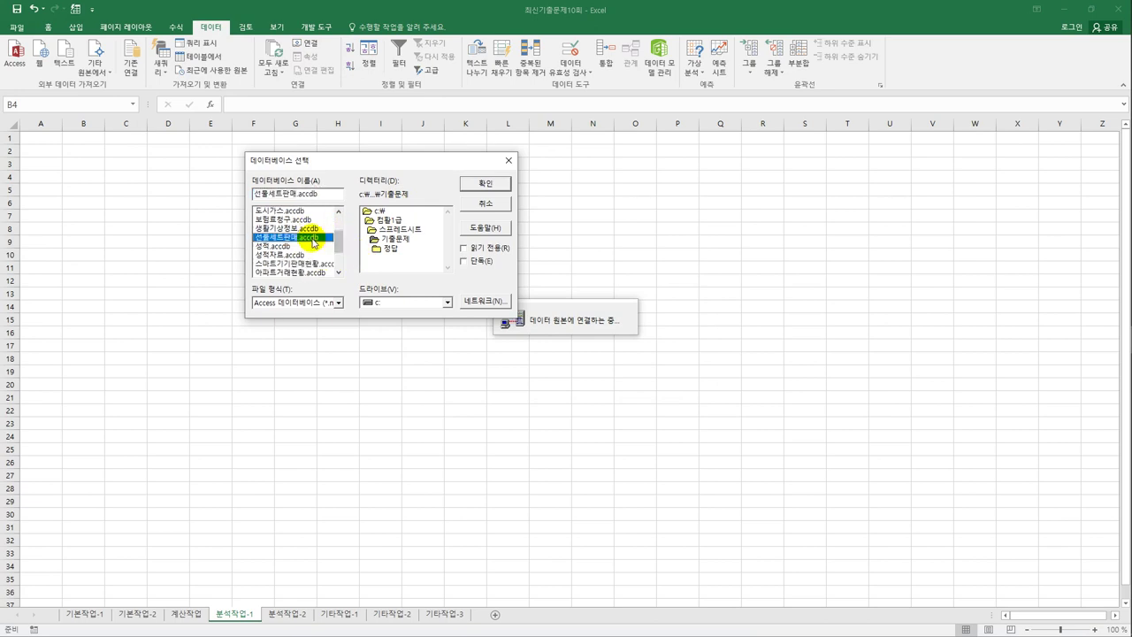
pyautogui.click(502, 189)
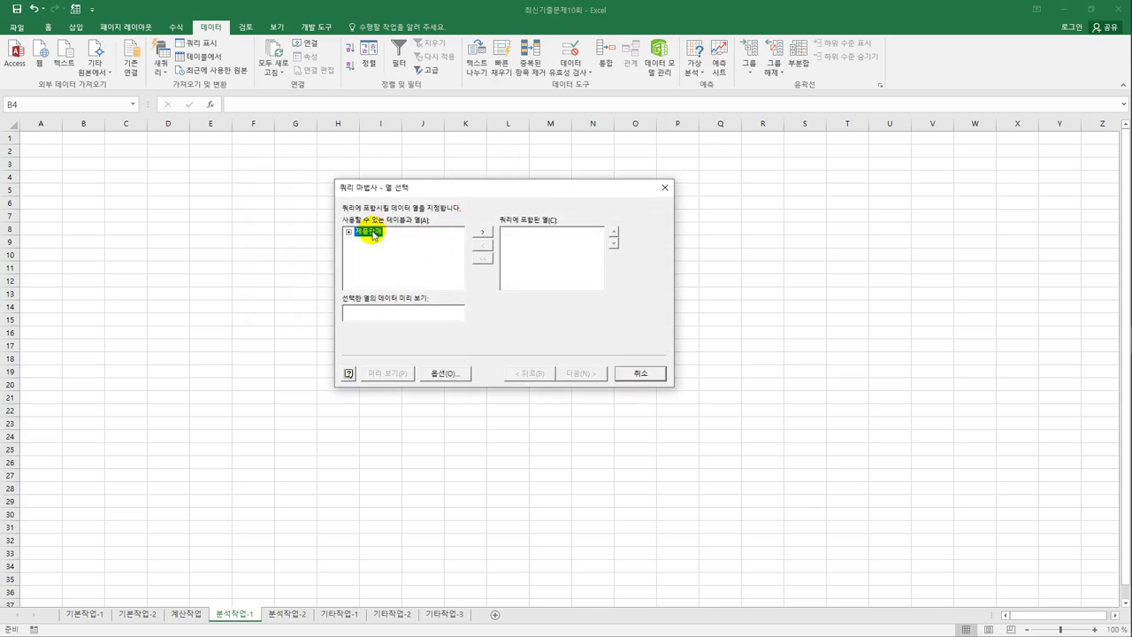
# - Add the 브랜드이름, 제조일자, 구분 and 판매수량 columns of the 제품판매 table to the query
pyautogui.doubleClick(373, 232)
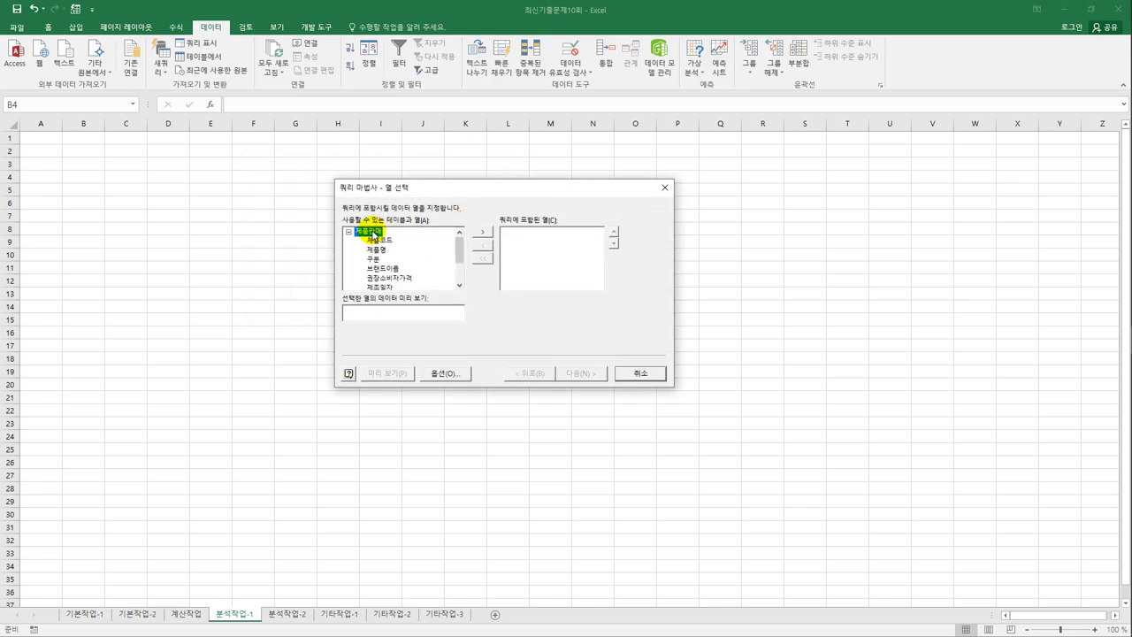
pyautogui.doubleClick(382, 269)
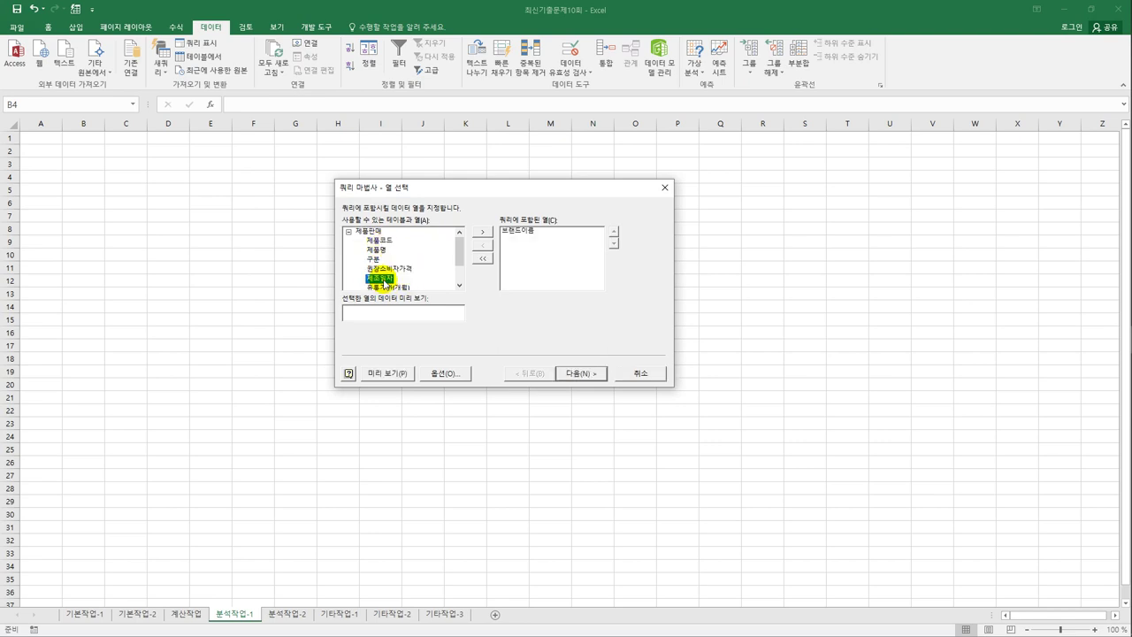
pyautogui.doubleClick(382, 277)
pyautogui.doubleClick(373, 258)
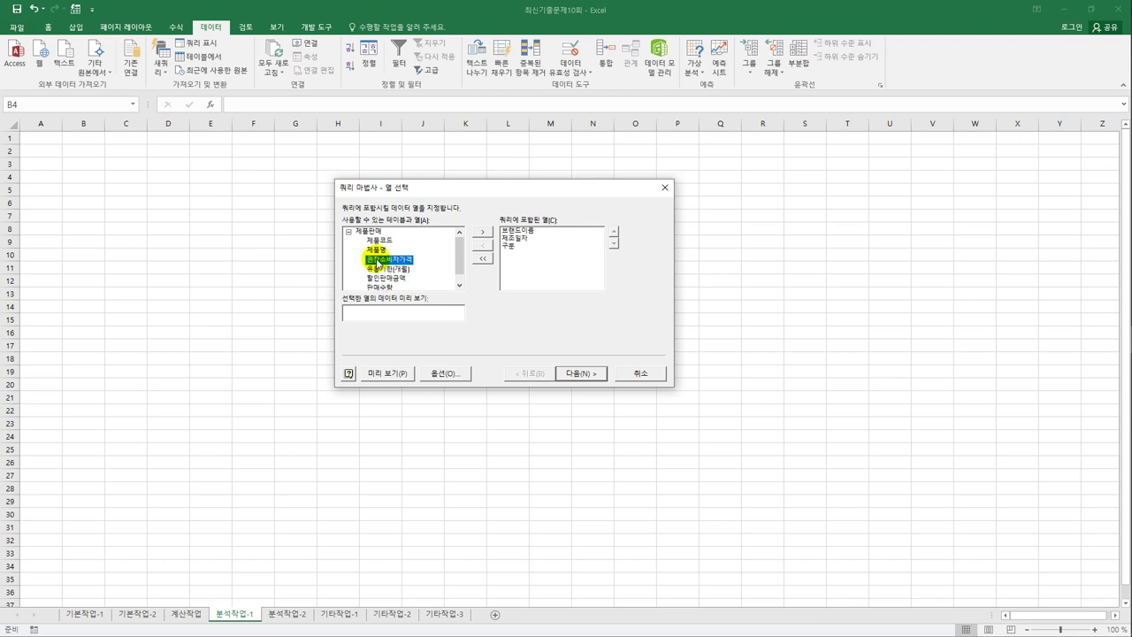
pyautogui.doubleClick(391, 287)
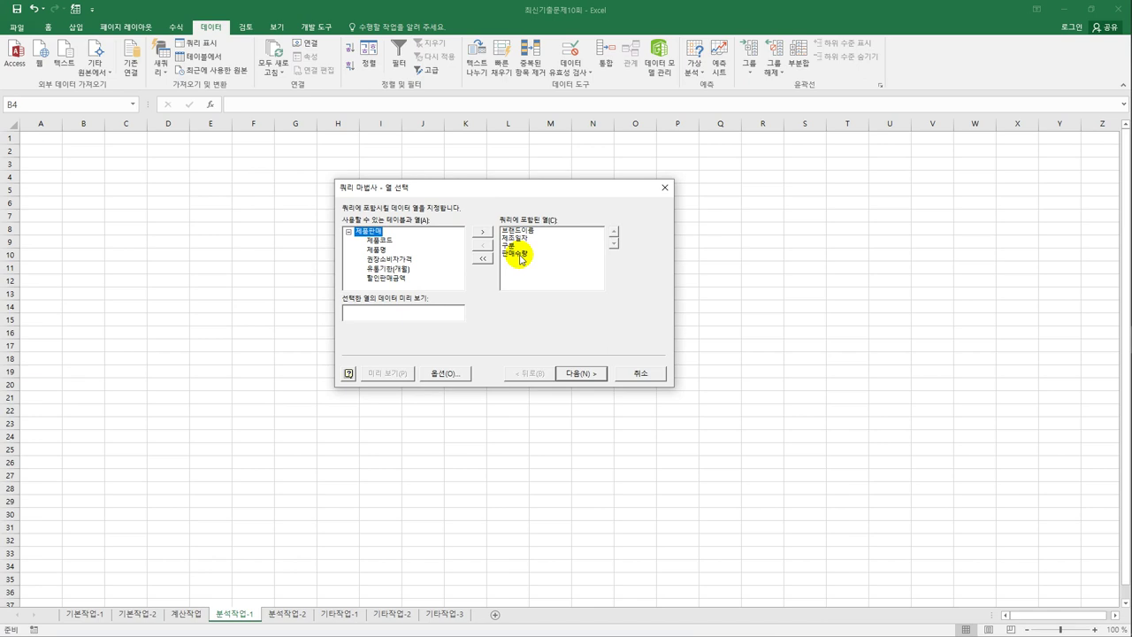
# - Finish the query without filtering or sorting and return its data to Excel as a PivotTable report at cell B4
pyautogui.click(578, 375)
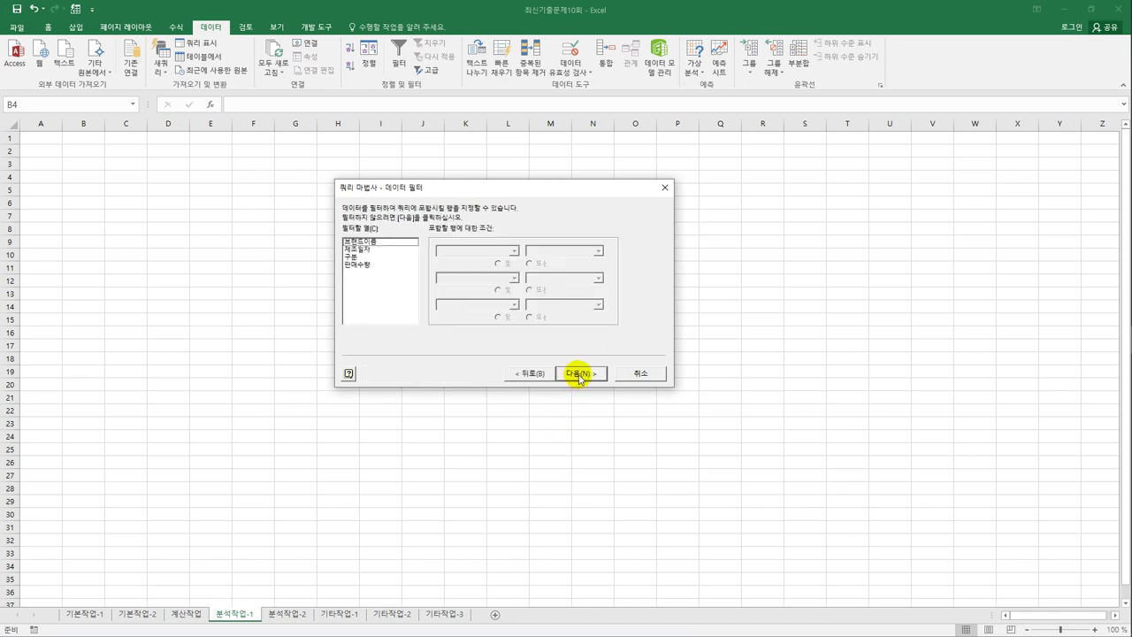
pyautogui.click(579, 375)
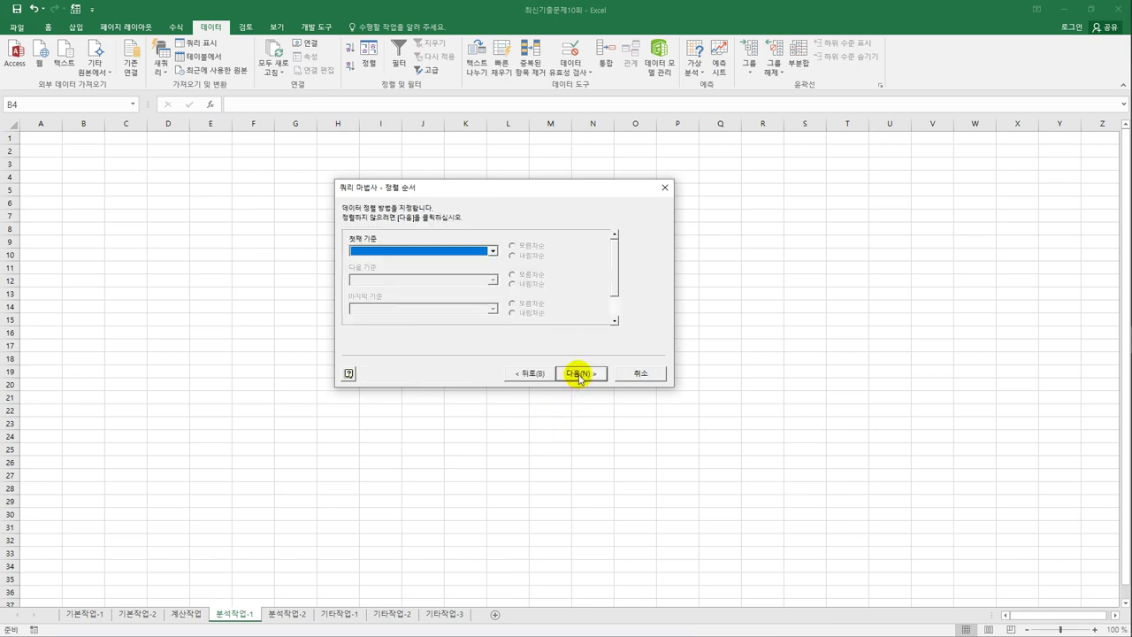
pyautogui.click(579, 374)
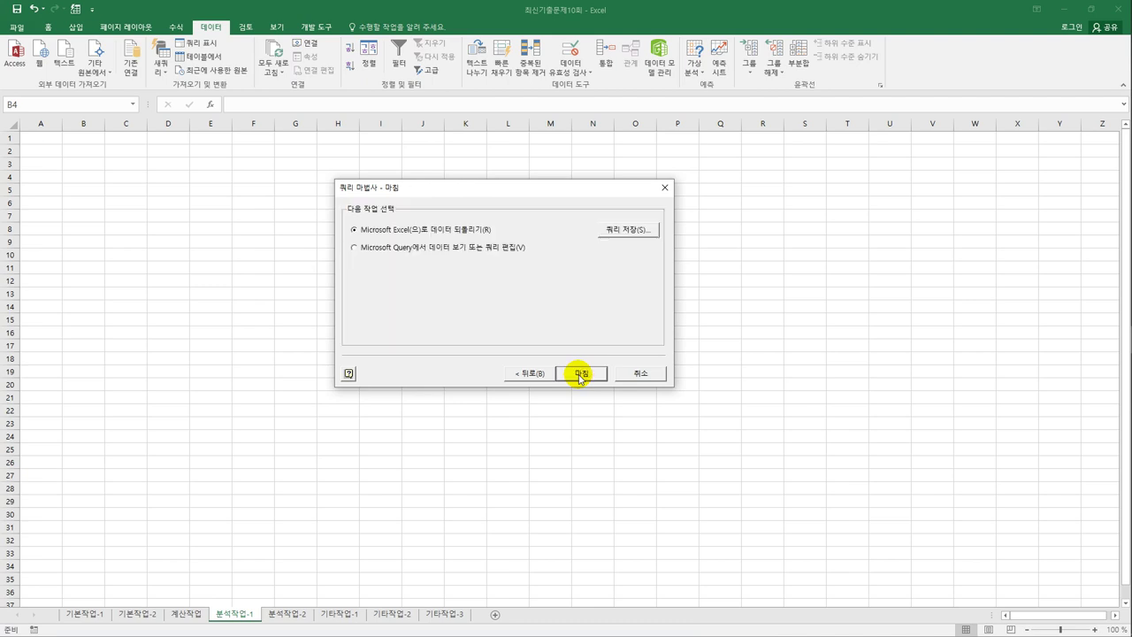
pyautogui.click(579, 374)
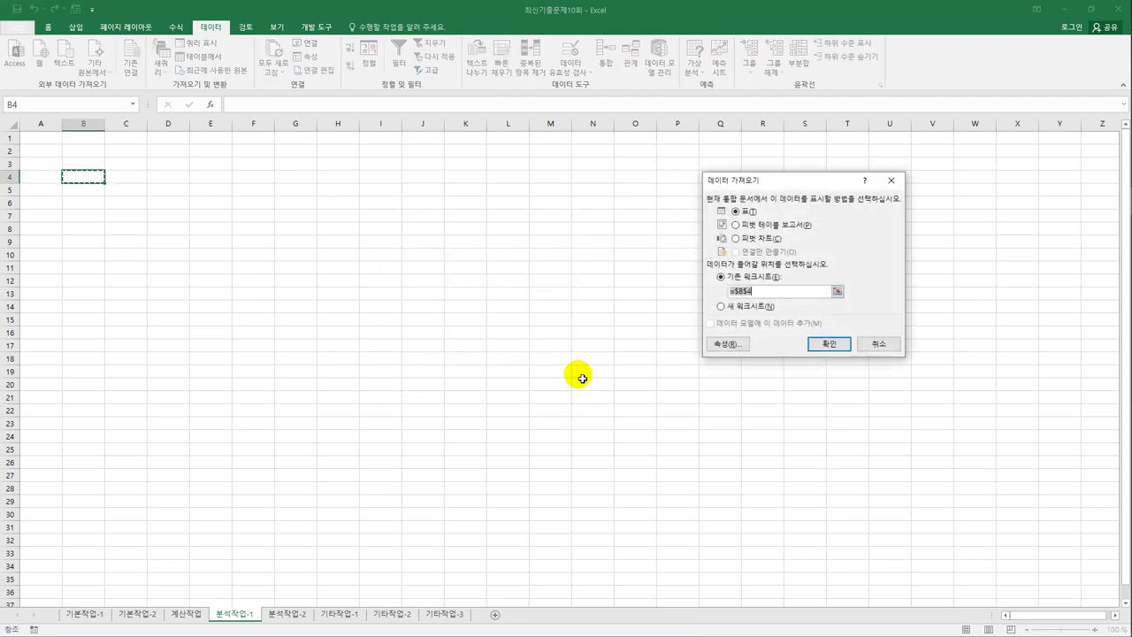
pyautogui.moveTo(785, 183); pyautogui.dragTo(366, 174)
pyautogui.click(339, 219)
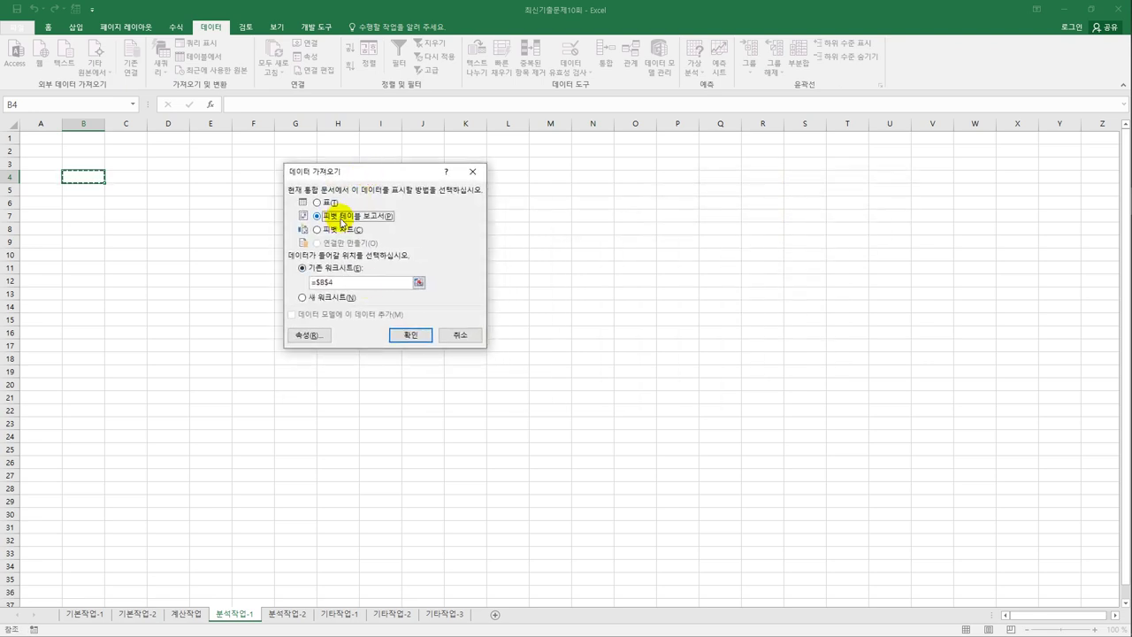
pyautogui.click(408, 335)
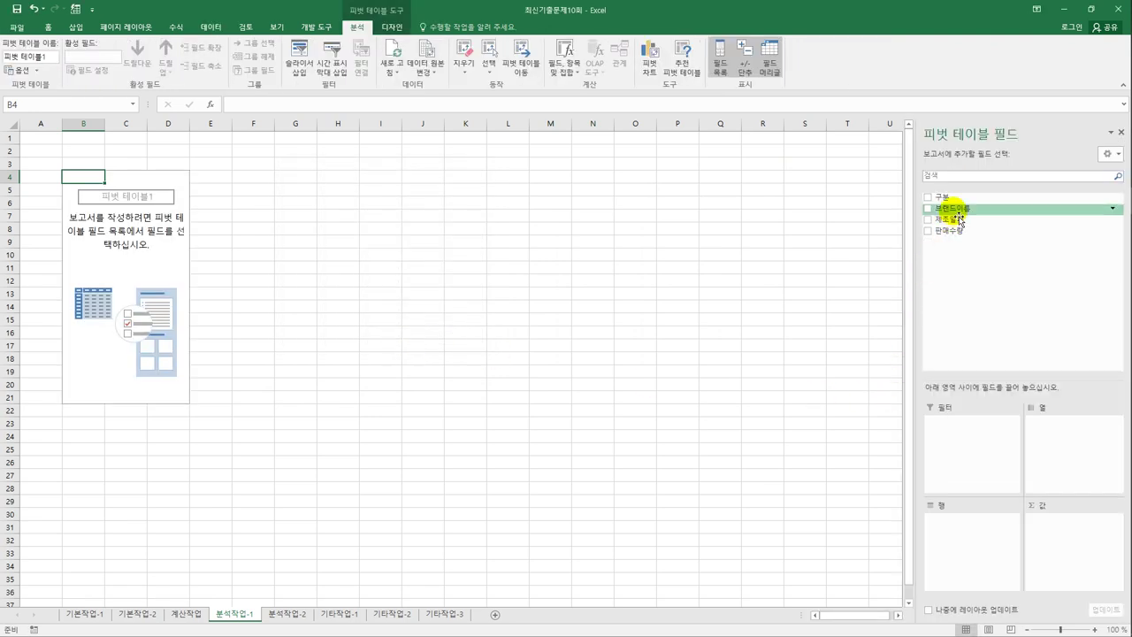
# - Lay out the pivot table with 브랜드이름 as filter, 제조일자 in rows, 구분 in columns and 판매수량 in values
pyautogui.moveTo(960, 219); pyautogui.dragTo(971, 439)
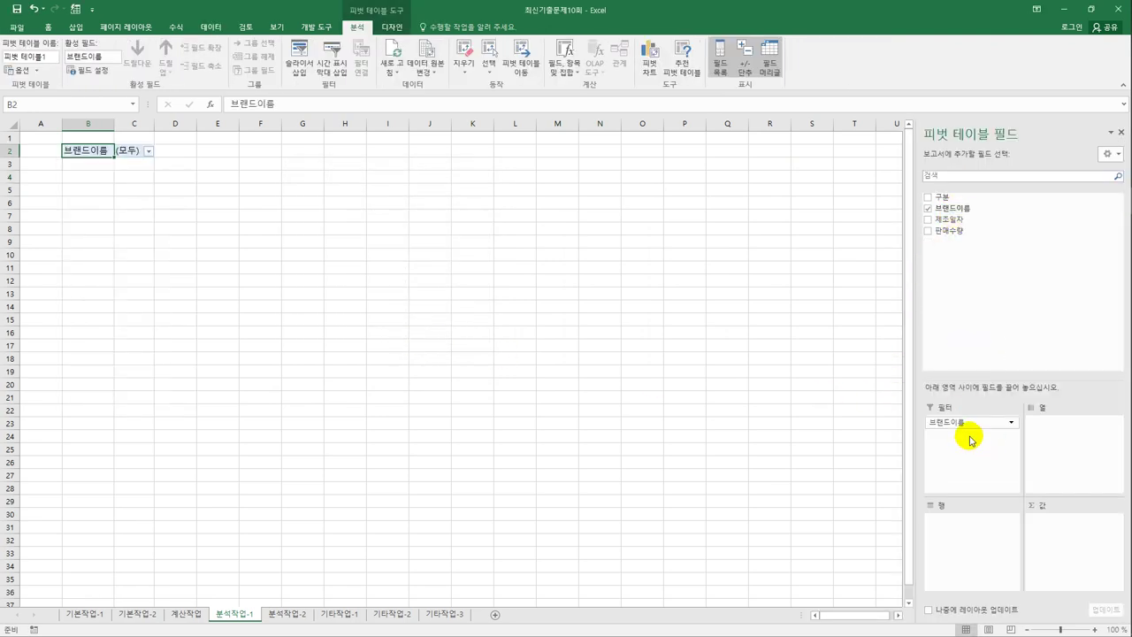
pyautogui.moveTo(954, 220); pyautogui.dragTo(973, 529)
pyautogui.moveTo(963, 196); pyautogui.dragTo(1064, 435)
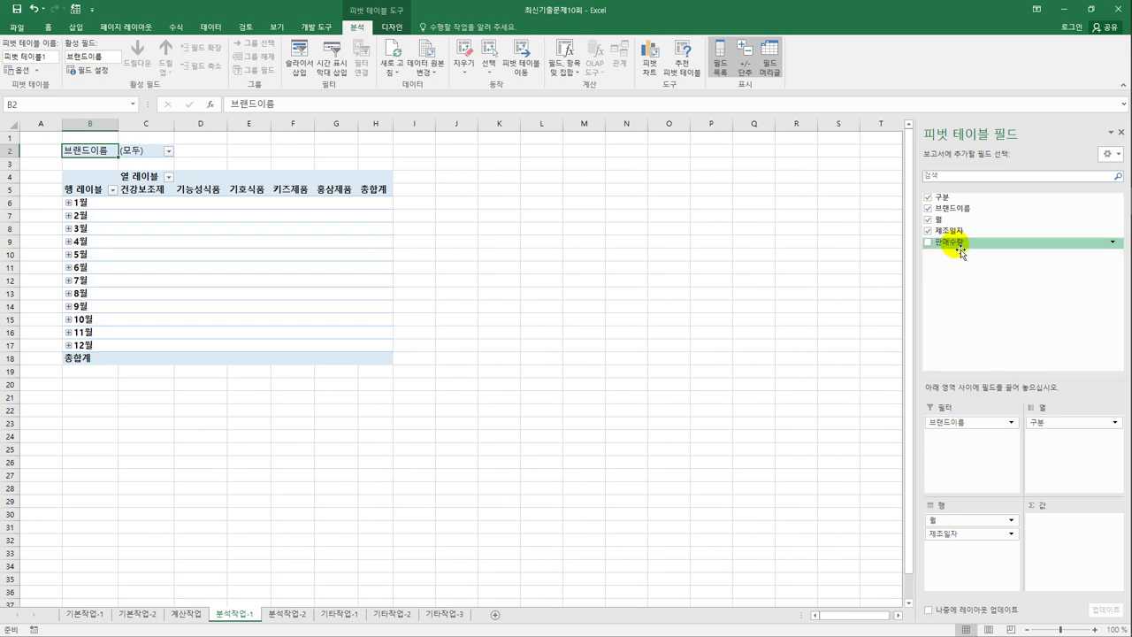
pyautogui.moveTo(961, 252); pyautogui.dragTo(1064, 559)
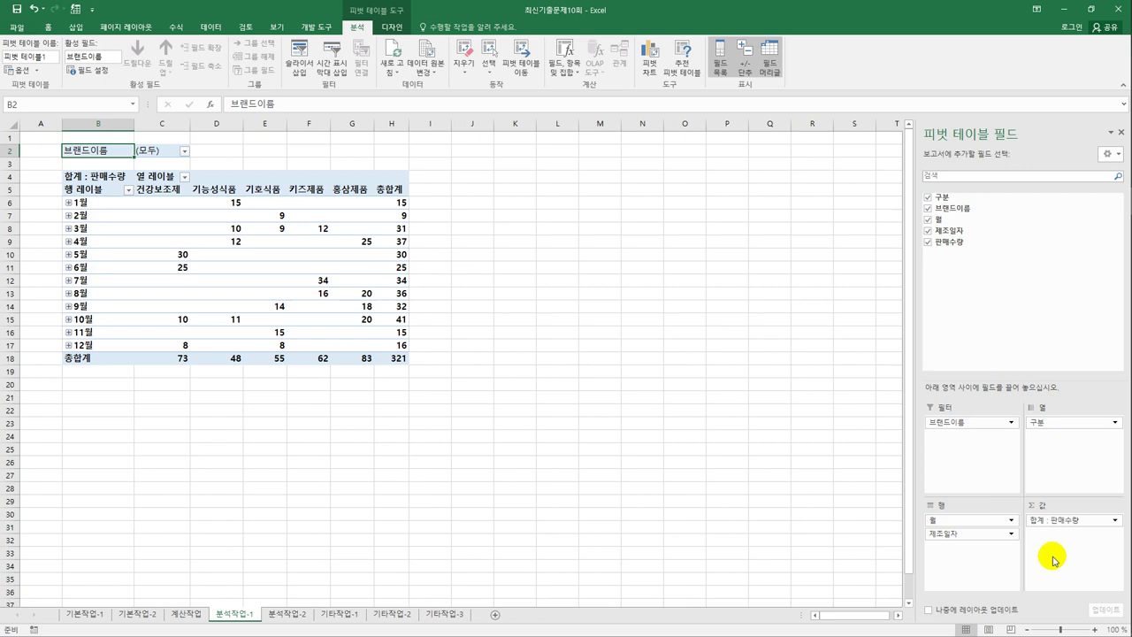
# - Change the pivot table's report layout to tabular form
pyautogui.click(391, 27)
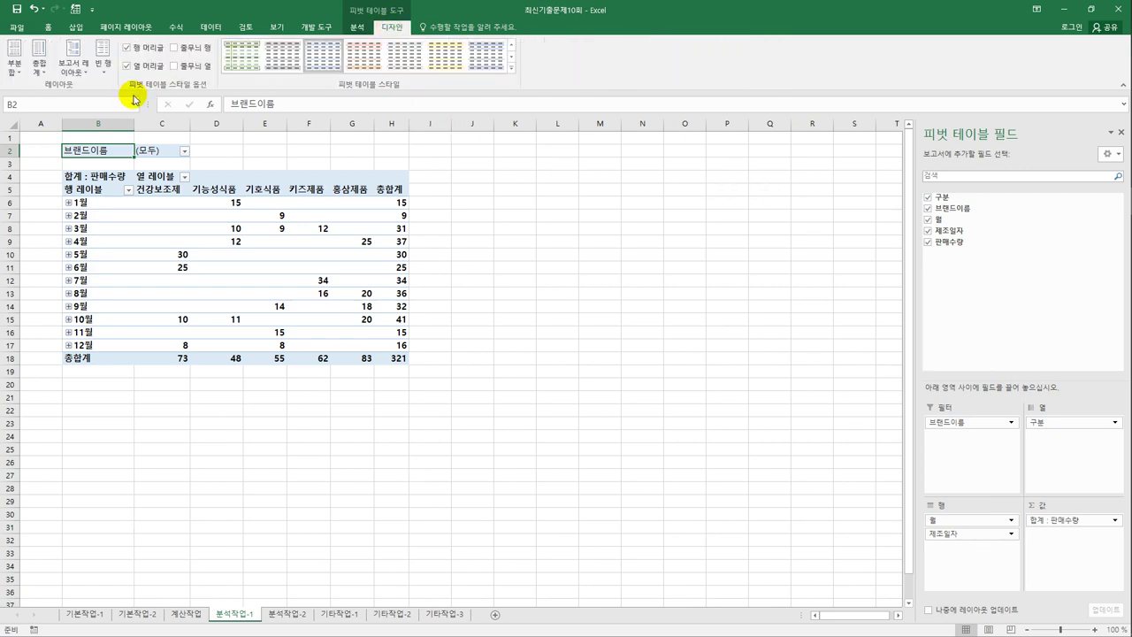
pyautogui.click(72, 69)
pyautogui.click(106, 143)
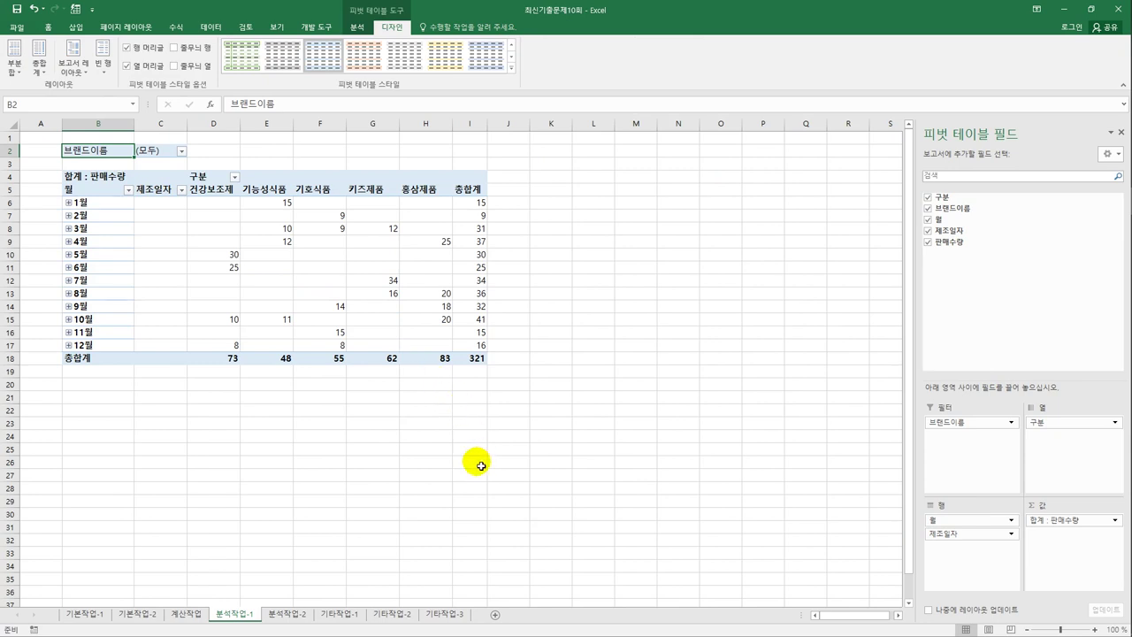
# - Group the pivot table's date rows by months (월) and quarters (분기) only, leaving out days (일)
pyautogui.click(102, 202)
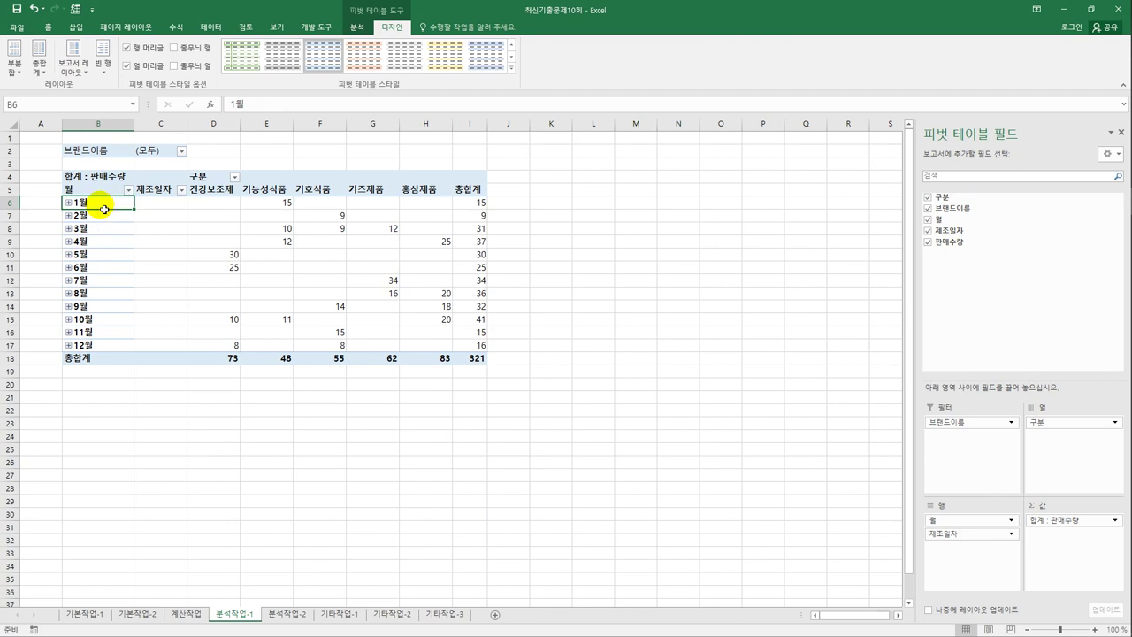
pyautogui.rightClick(104, 209)
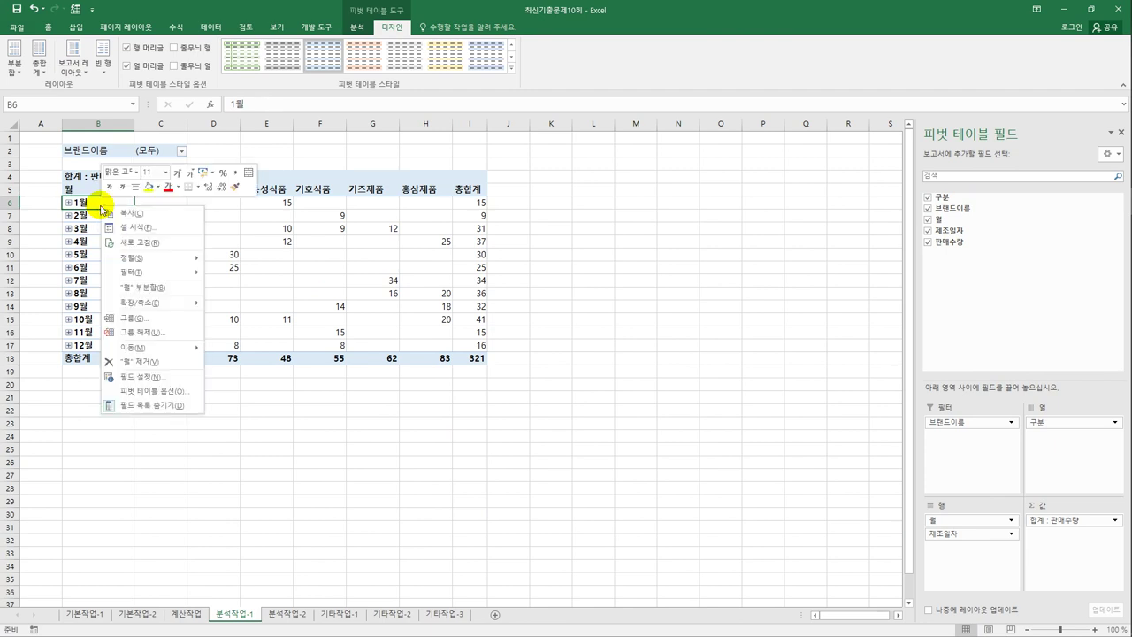
pyautogui.click(150, 318)
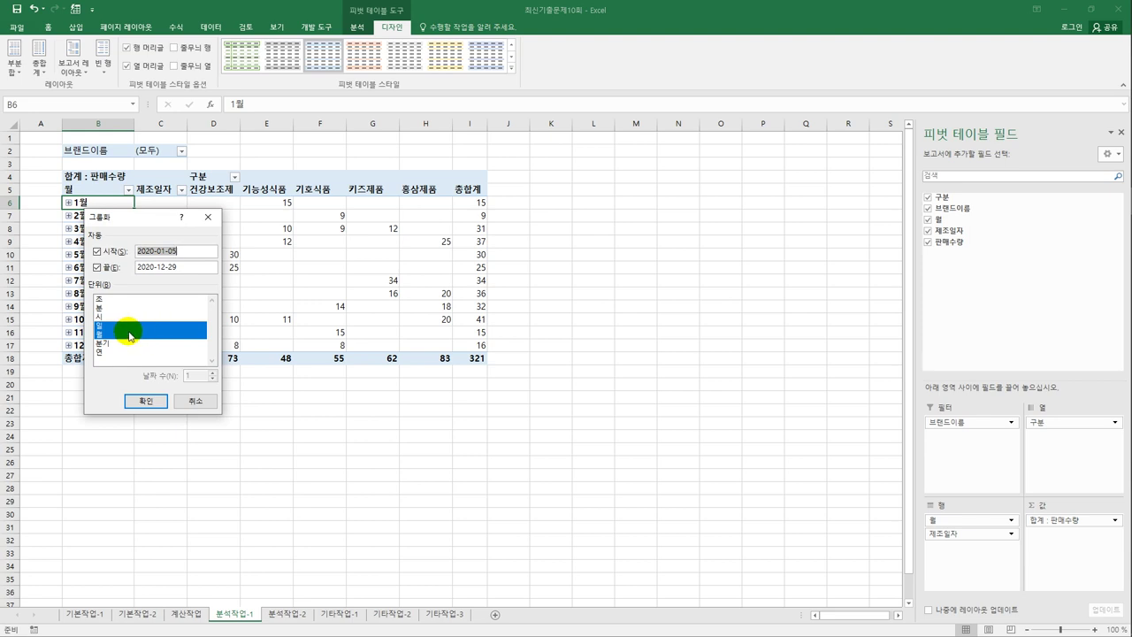
pyautogui.click(125, 326)
pyautogui.click(125, 344)
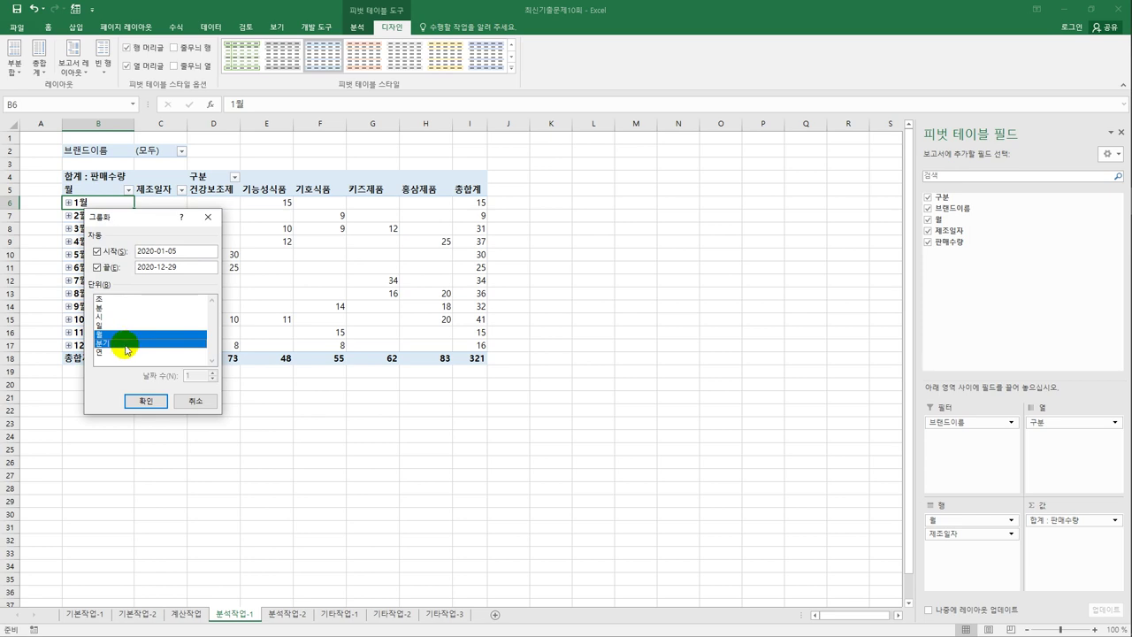
pyautogui.click(145, 401)
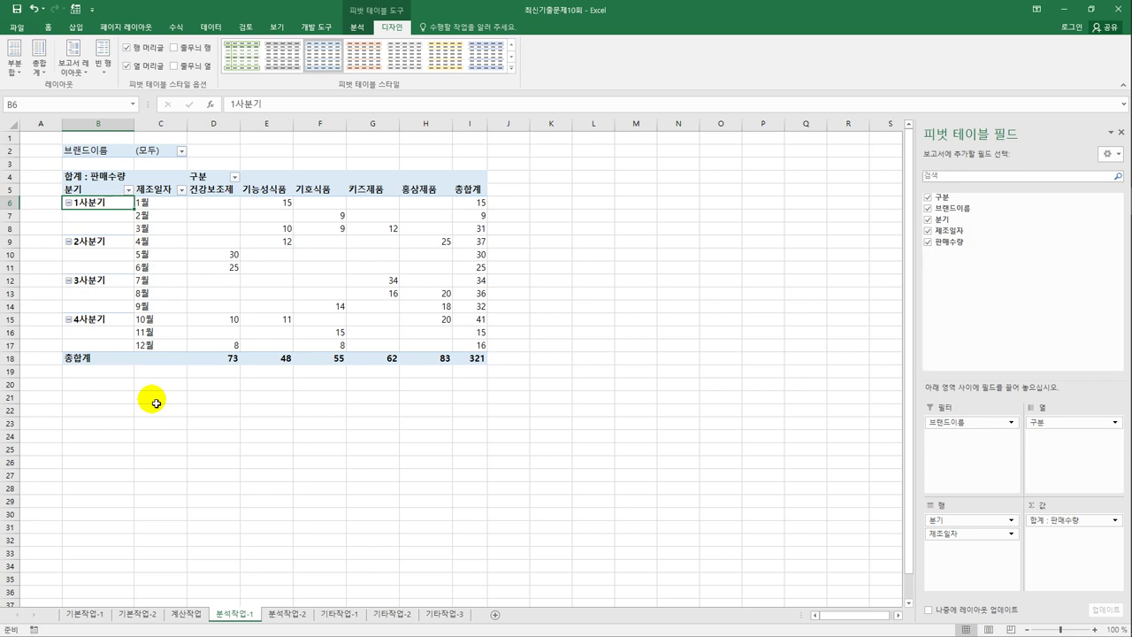
# - Sort the 구분 column field of the pivot table in descending text order
pyautogui.click(234, 178)
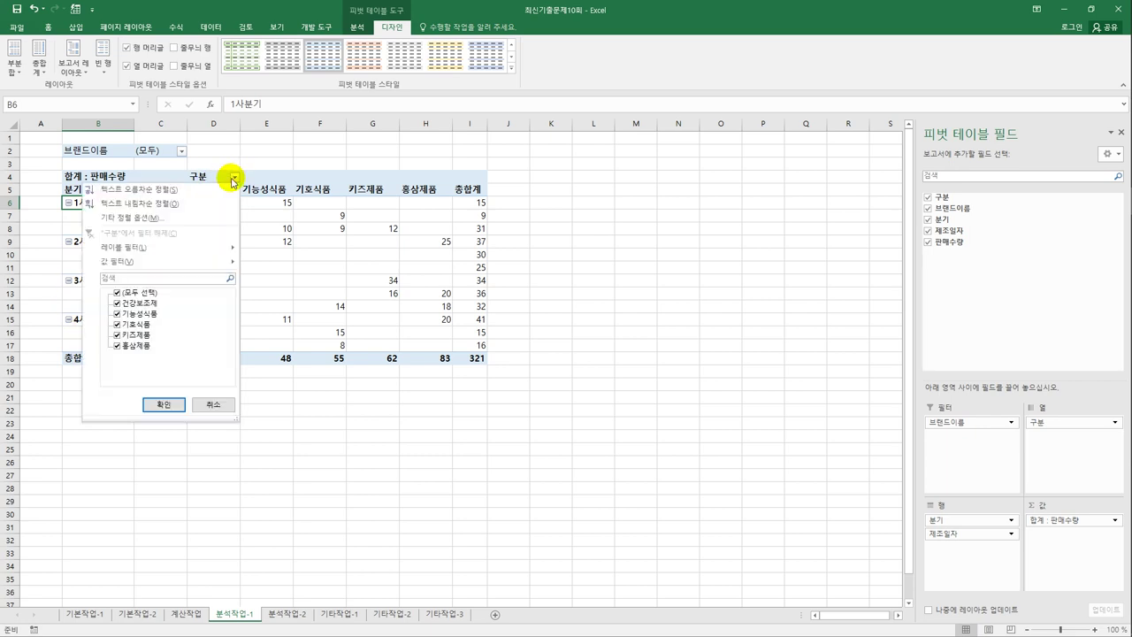
pyautogui.click(157, 204)
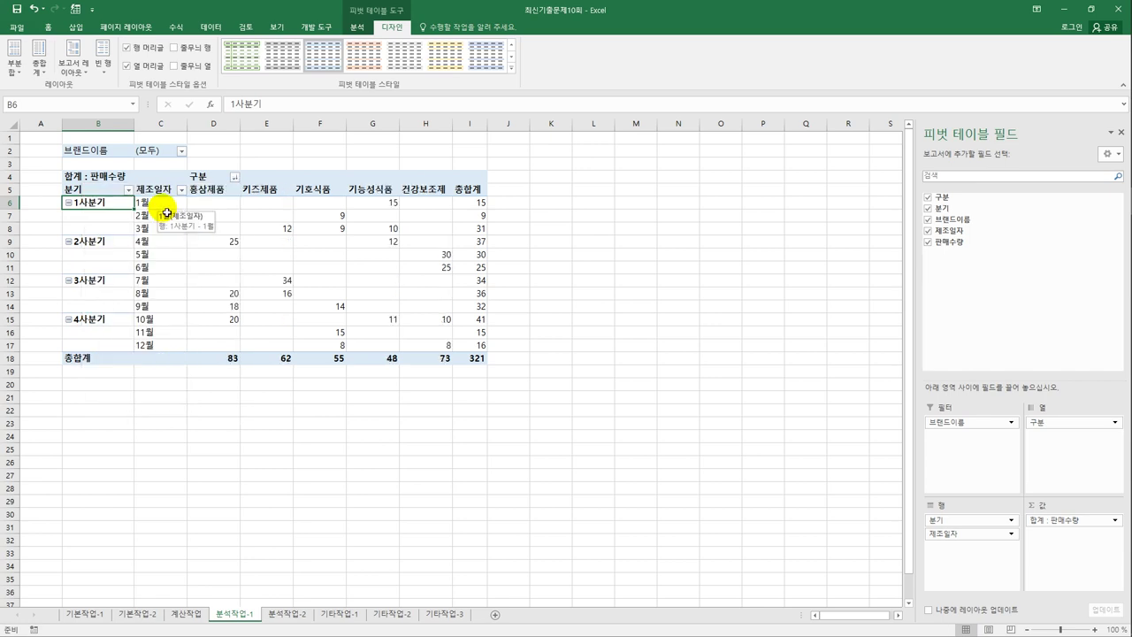
# - Show all pivot table subtotals at the bottom of each group and apply the second-row blue style from the 보통 category
pyautogui.click(14, 71)
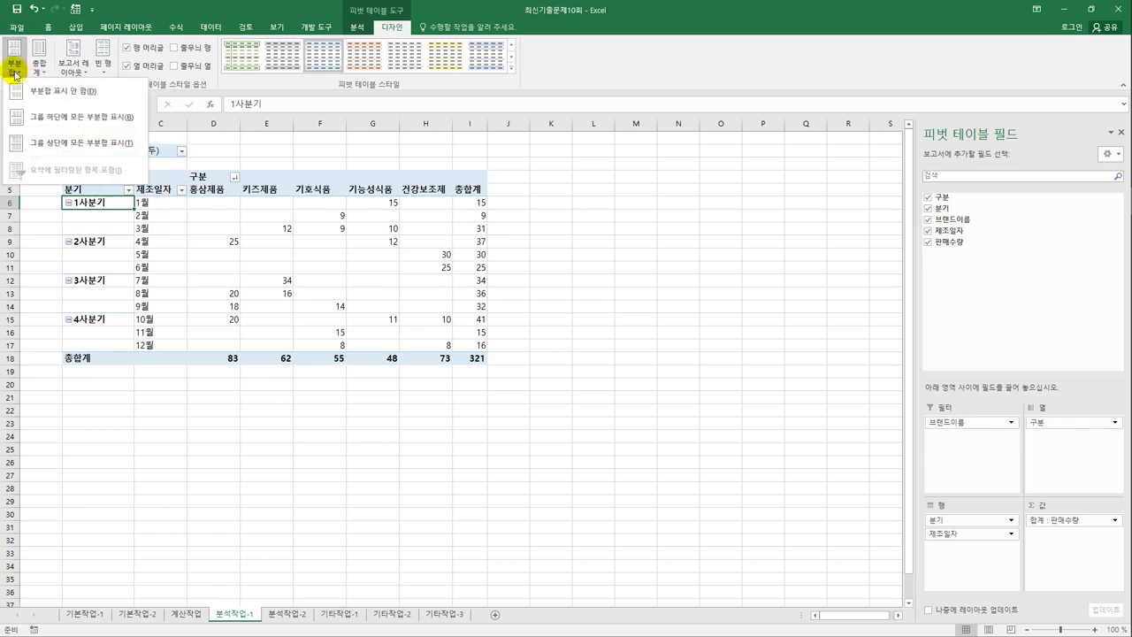
pyautogui.click(40, 120)
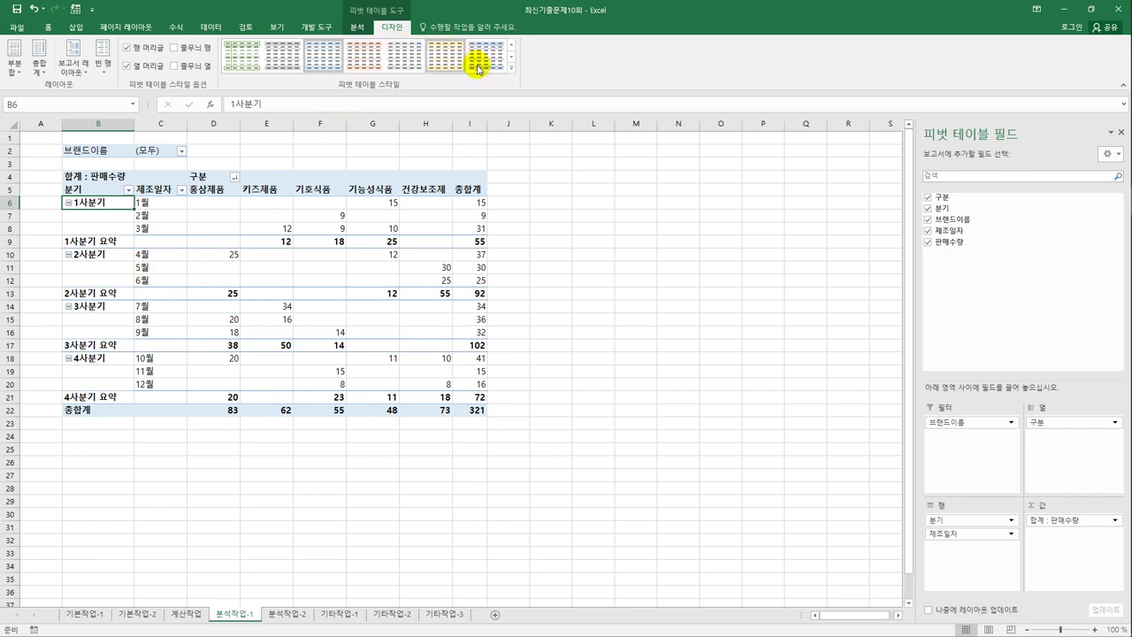
pyautogui.click(512, 68)
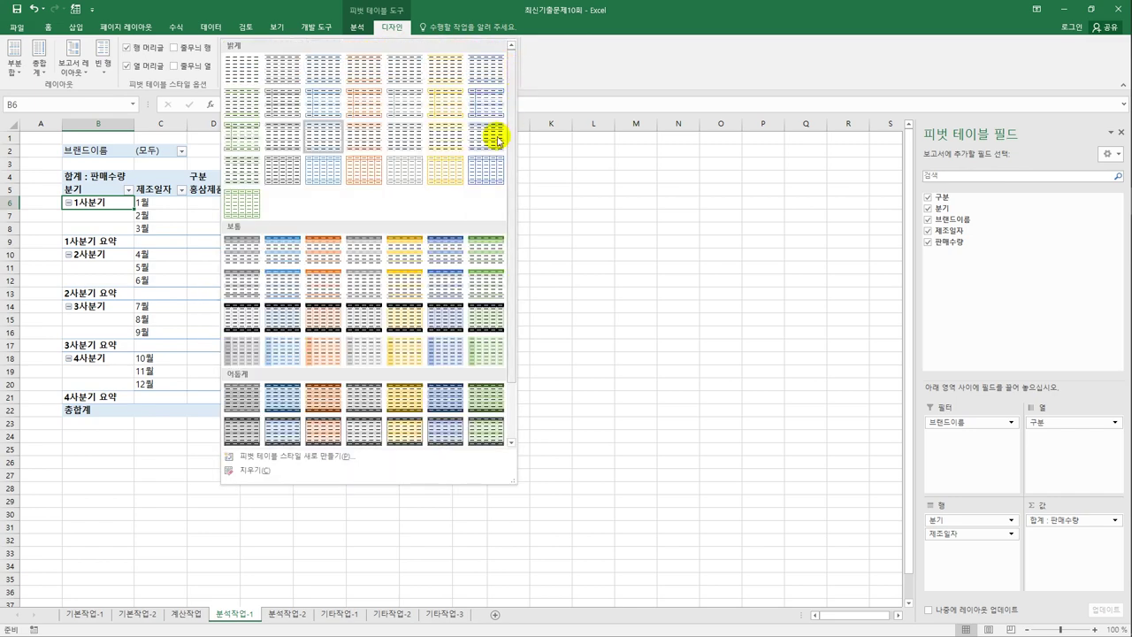
pyautogui.click(270, 284)
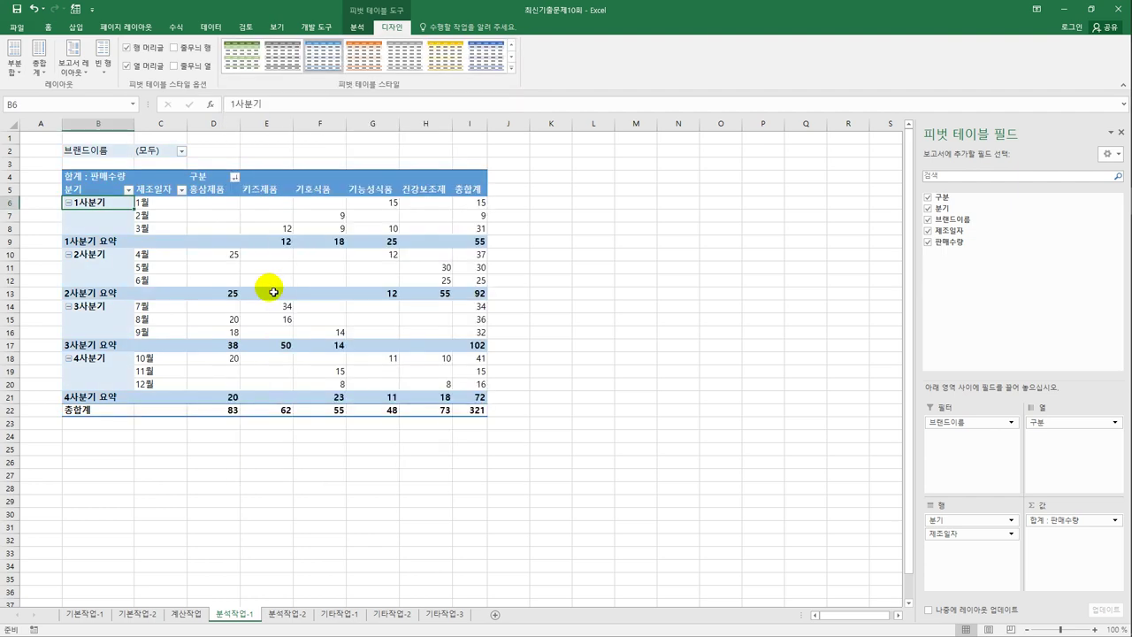
pyautogui.click(642, 373)
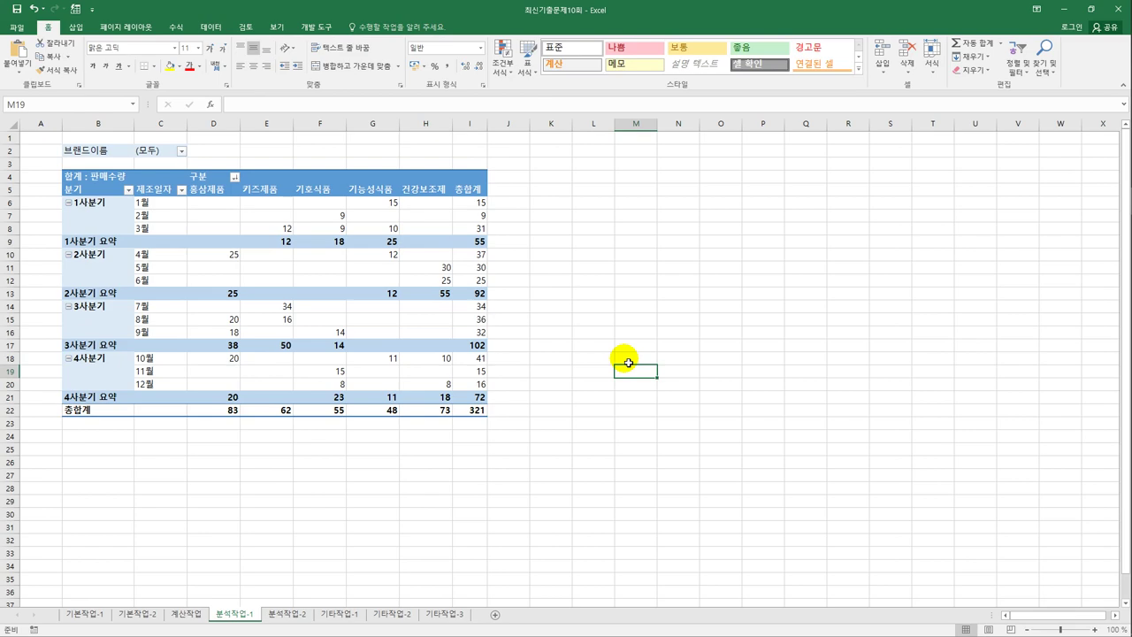
# - On 분석작업-2, set data validation for F3:F24 to allow only whole numbers (정수) less than or equal to 24
pyautogui.click(290, 614)
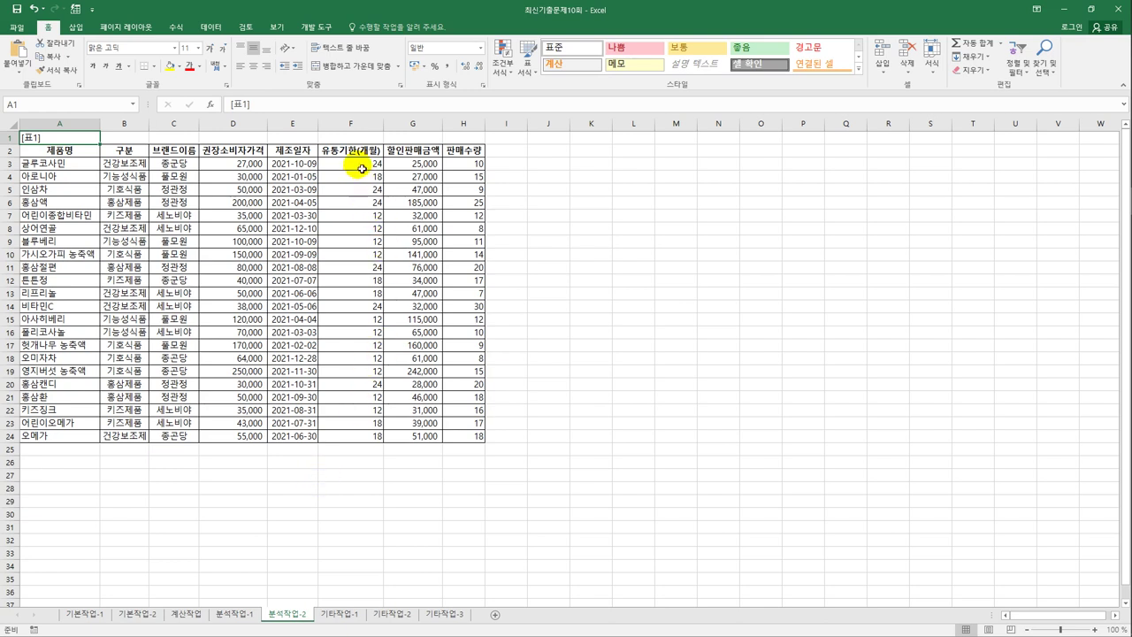
pyautogui.moveTo(363, 168); pyautogui.dragTo(345, 437)
pyautogui.click(210, 27)
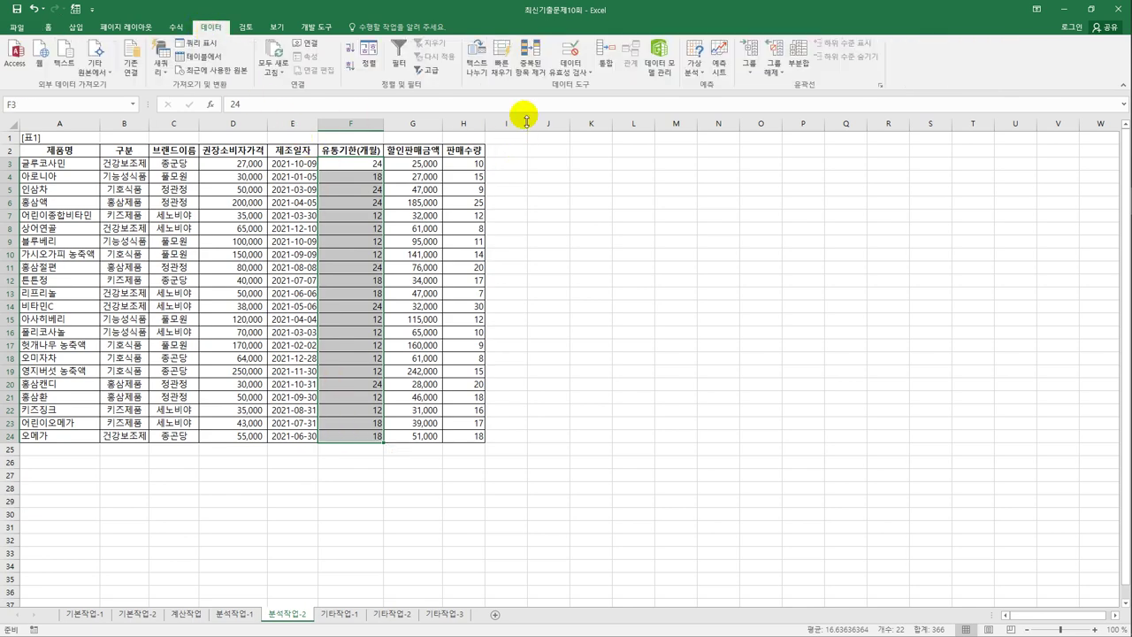
pyautogui.click(570, 72)
pyautogui.click(582, 89)
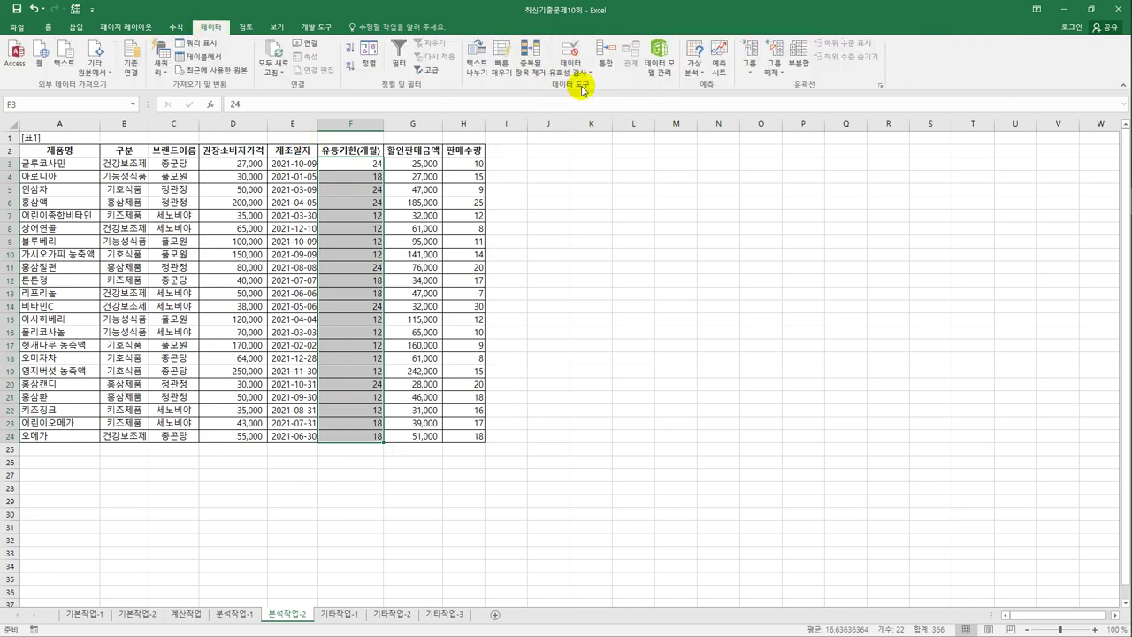
pyautogui.moveTo(431, 159); pyautogui.dragTo(632, 176)
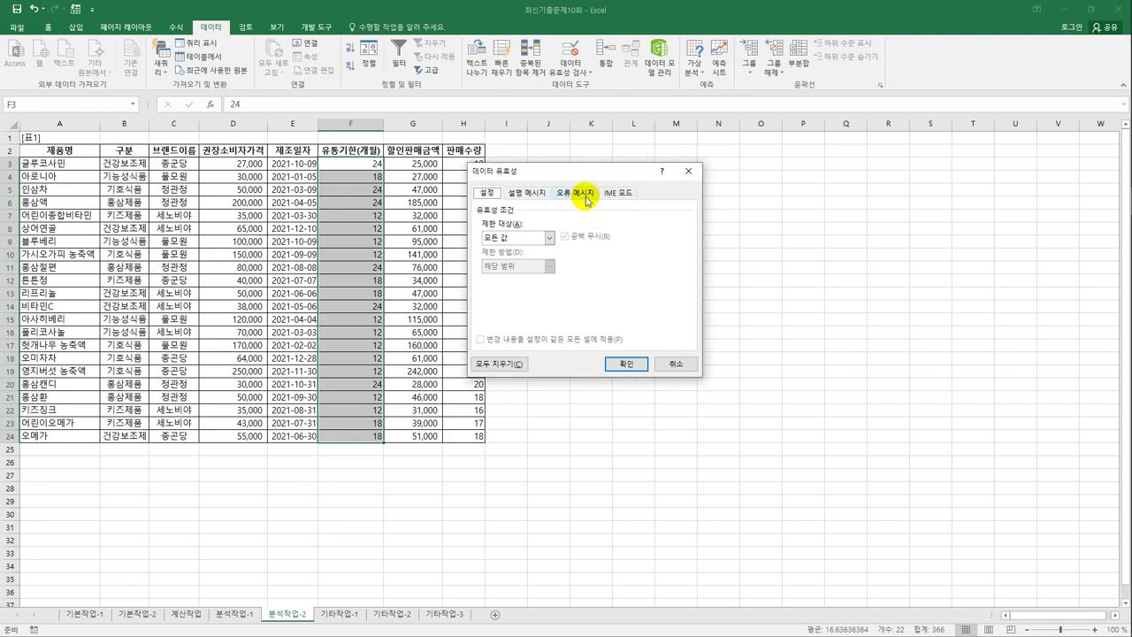
pyautogui.click(514, 239)
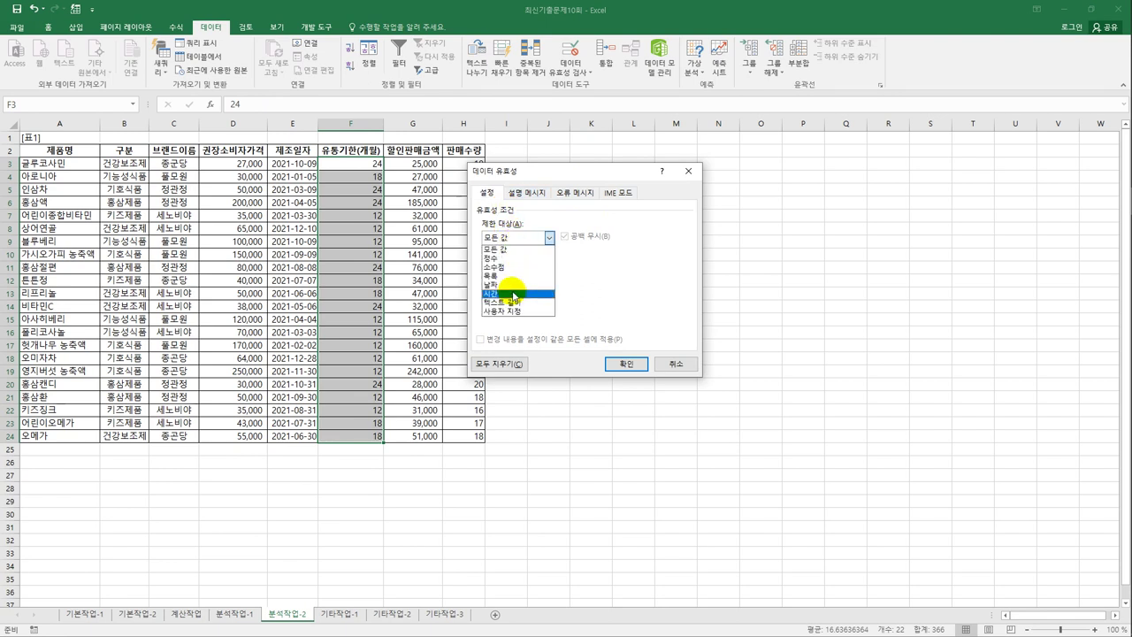
pyautogui.click(508, 258)
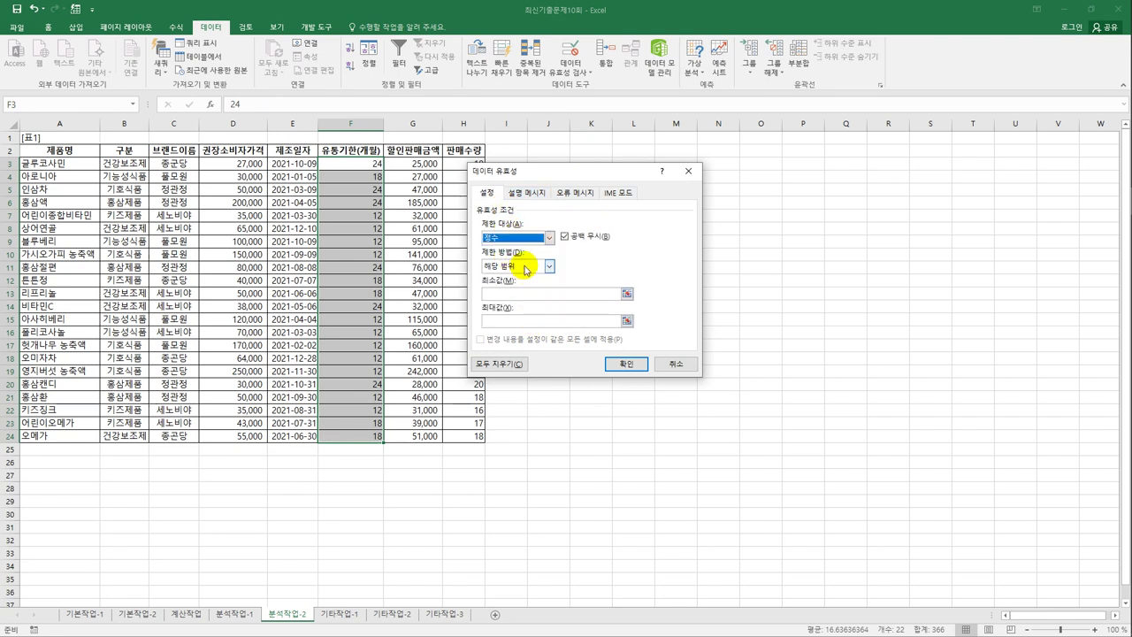
pyautogui.click(526, 268)
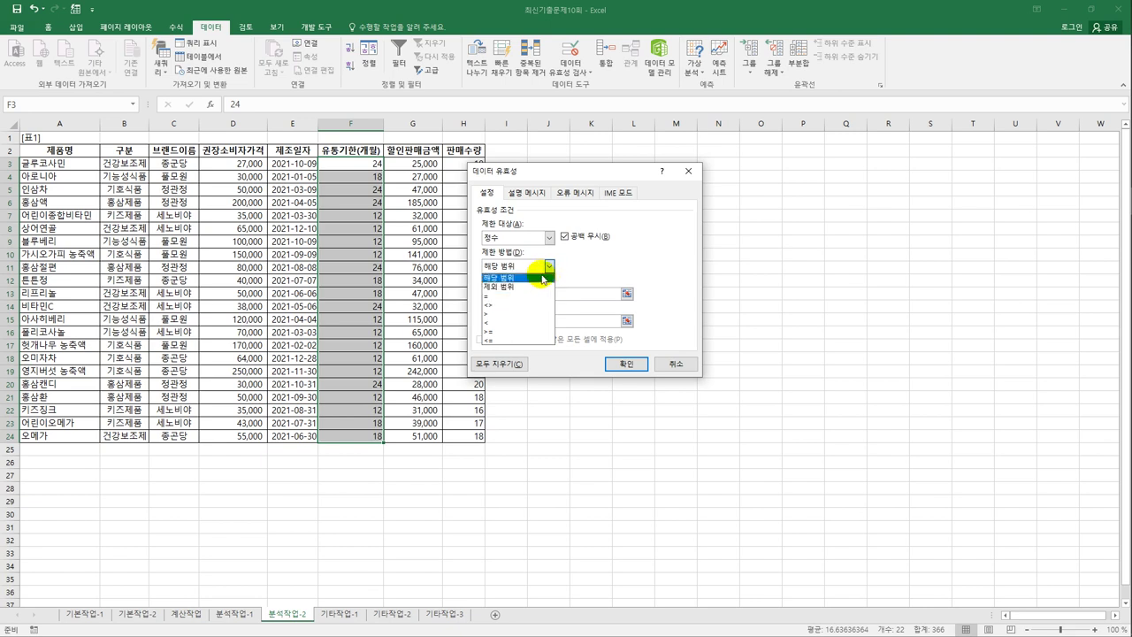
pyautogui.click(518, 339)
pyautogui.write('24')
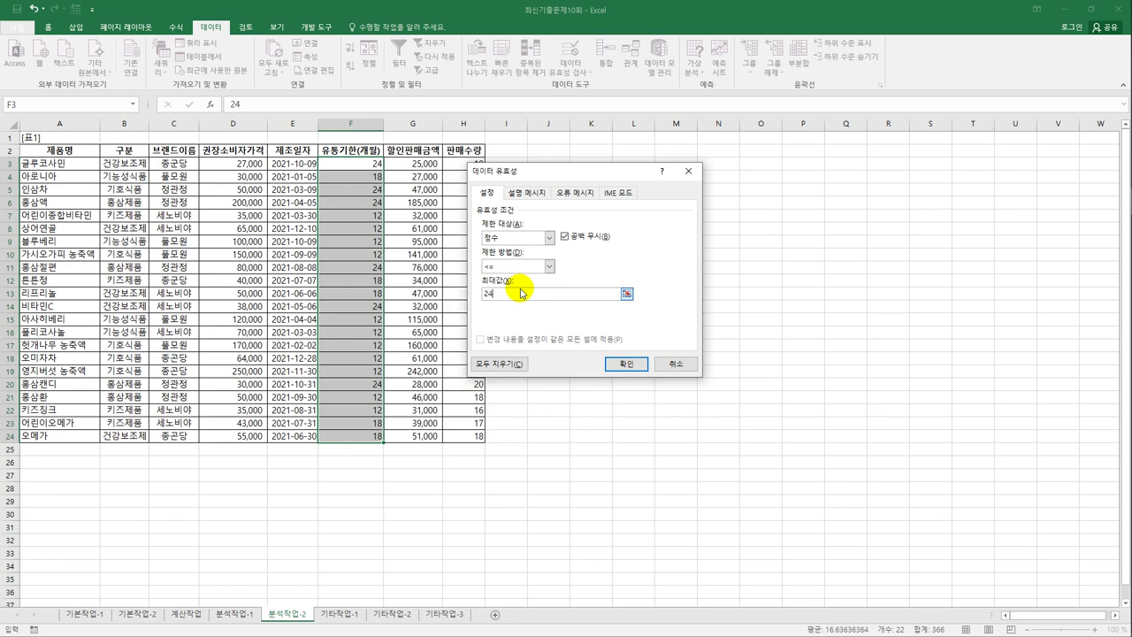
# - Set the validation input message to the title 유통기한 and the text 24개월 이하
pyautogui.click(527, 192)
pyautogui.click(531, 256)
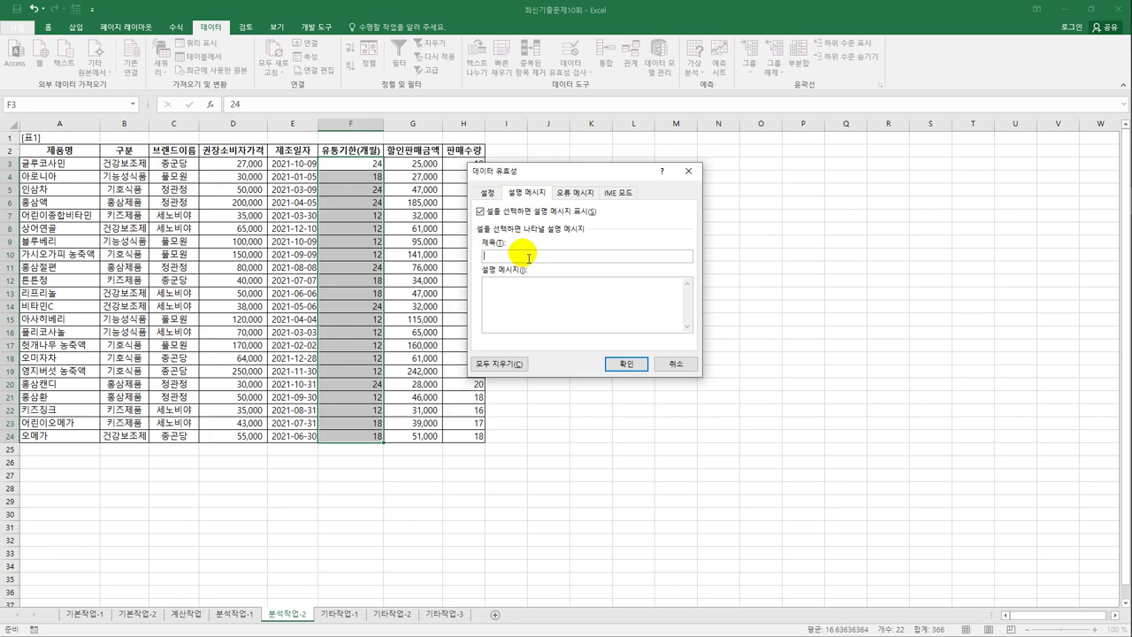
pyautogui.write('유통기한')
pyautogui.press('Tab')
pyautogui.write('24개월')
# - Set the 중지 error alert to the title 유통기한 and the message 유통기한은 24개월 이하로 입력합니다., and apply the validation
pyautogui.click(576, 196)
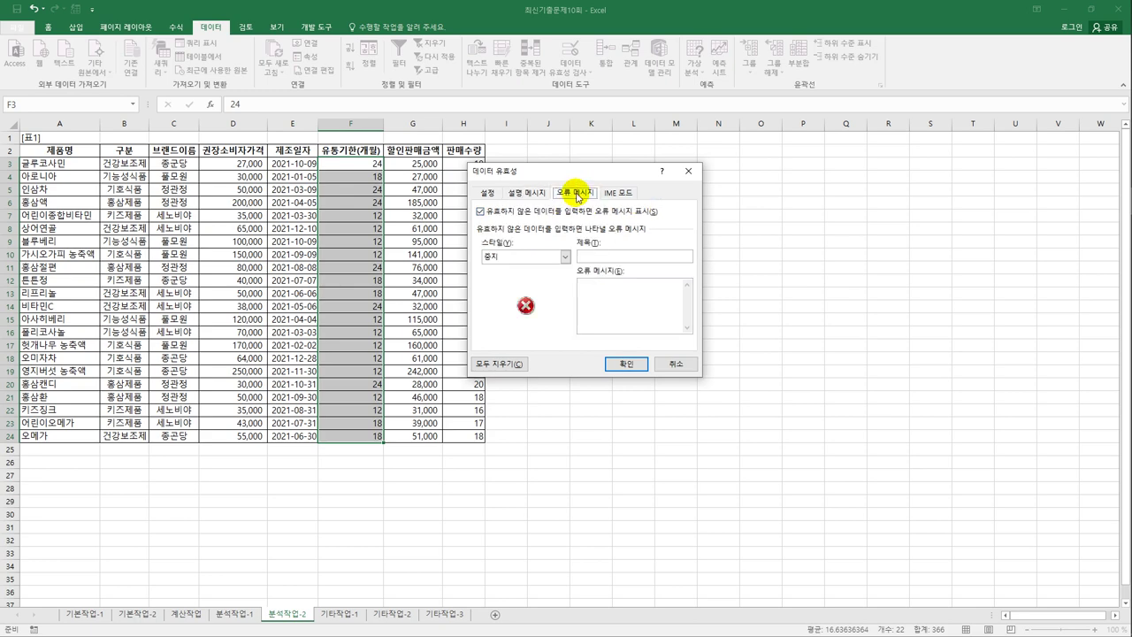
pyautogui.click(579, 256)
pyautogui.write('유')
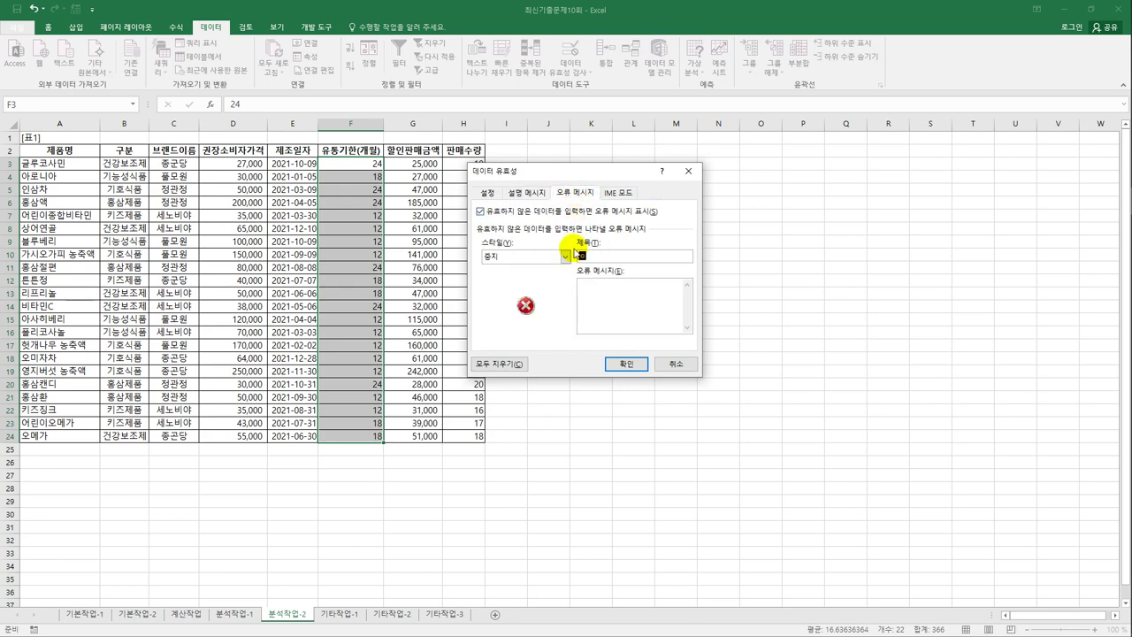
pyautogui.write('통ㄱ한')
pyautogui.press('Tab')
pyautogui.write('유통기한은 24개월 이')
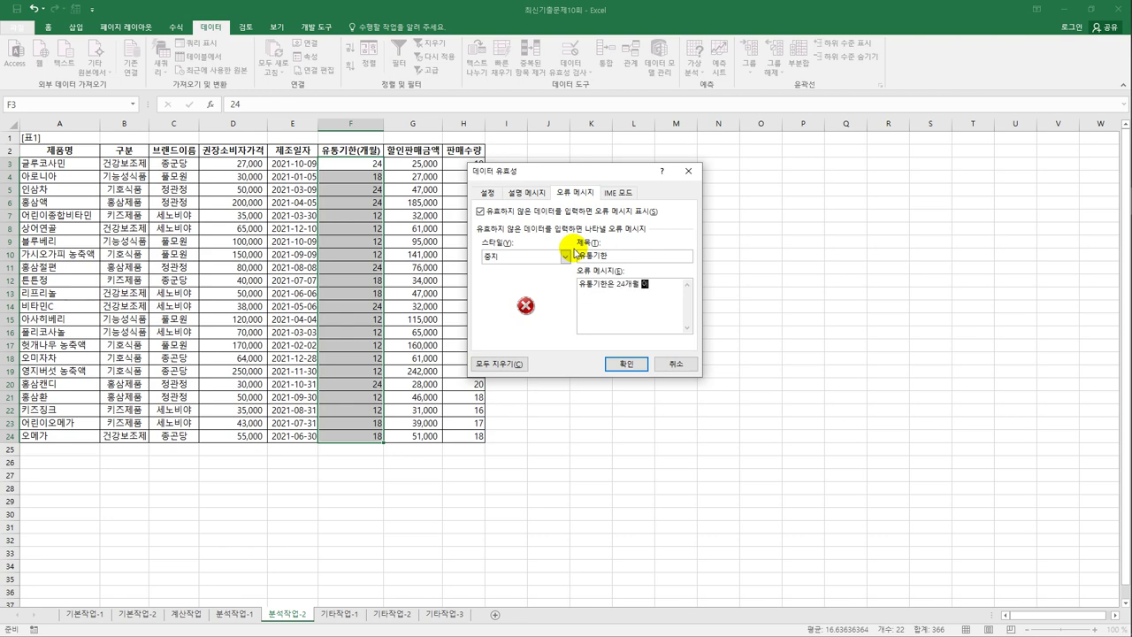
pyautogui.write('하로 입력합니다.')
pyautogui.click(621, 363)
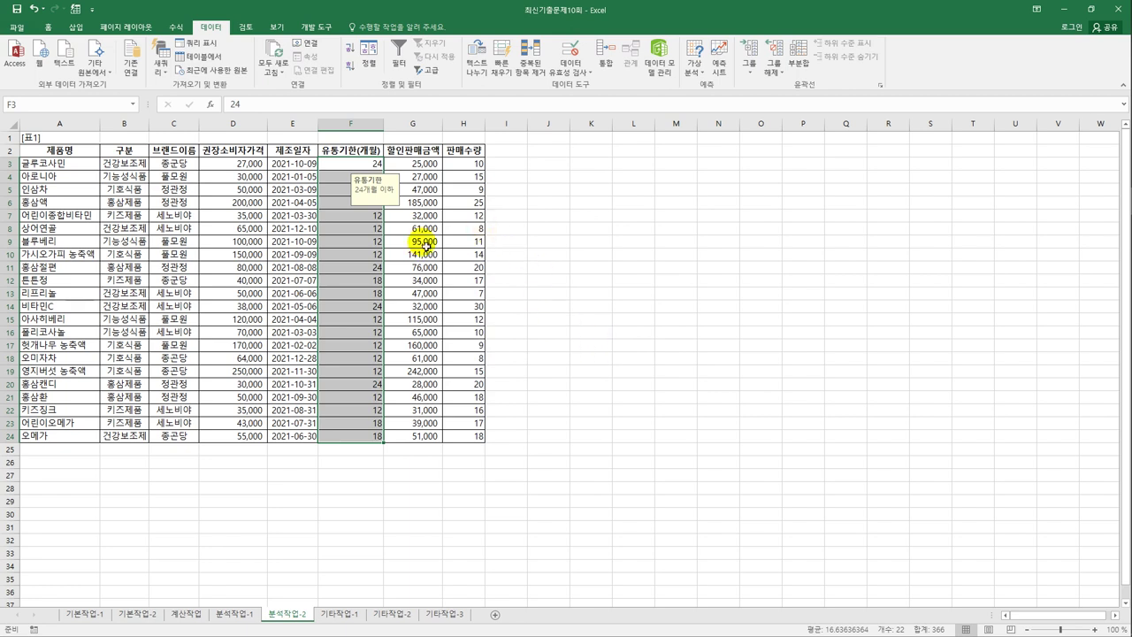
# - Turn on filtering for [표1] and set the first custom filter condition on 제품명 to contain (포함) 아
pyautogui.click(276, 167)
pyautogui.click(400, 55)
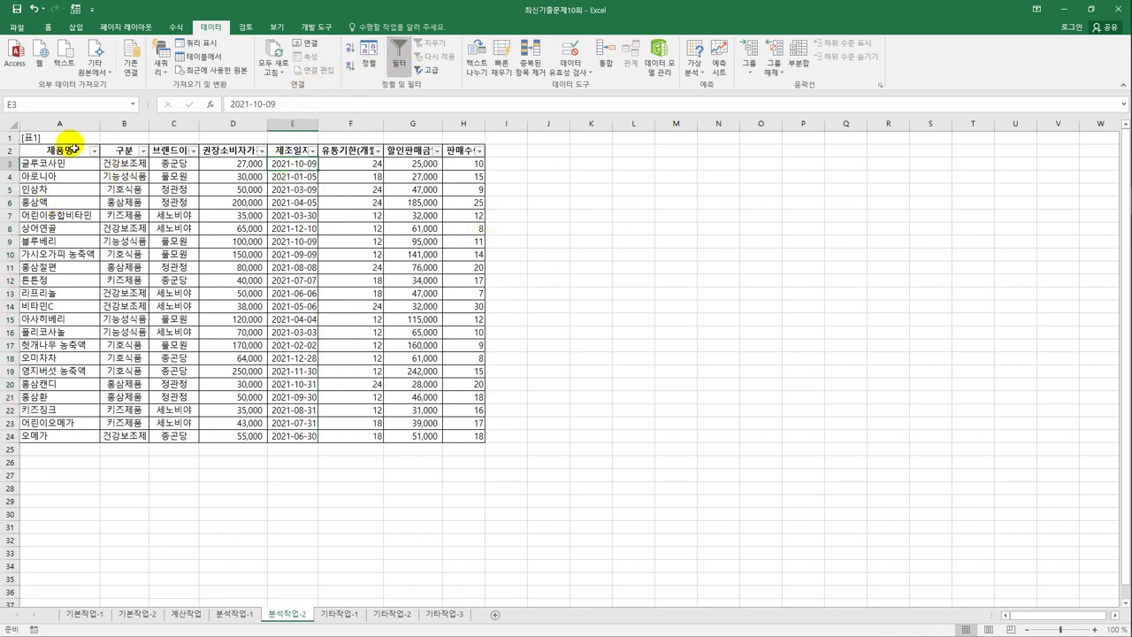
pyautogui.click(78, 138)
pyautogui.click(79, 152)
pyautogui.click(94, 152)
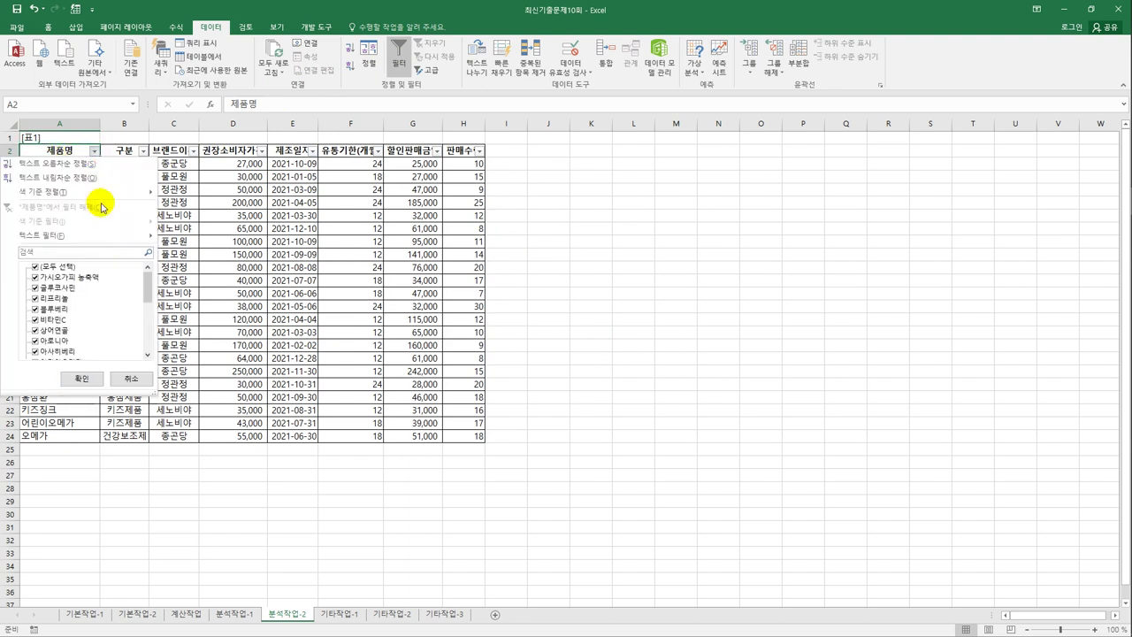
pyautogui.moveTo(113, 242)
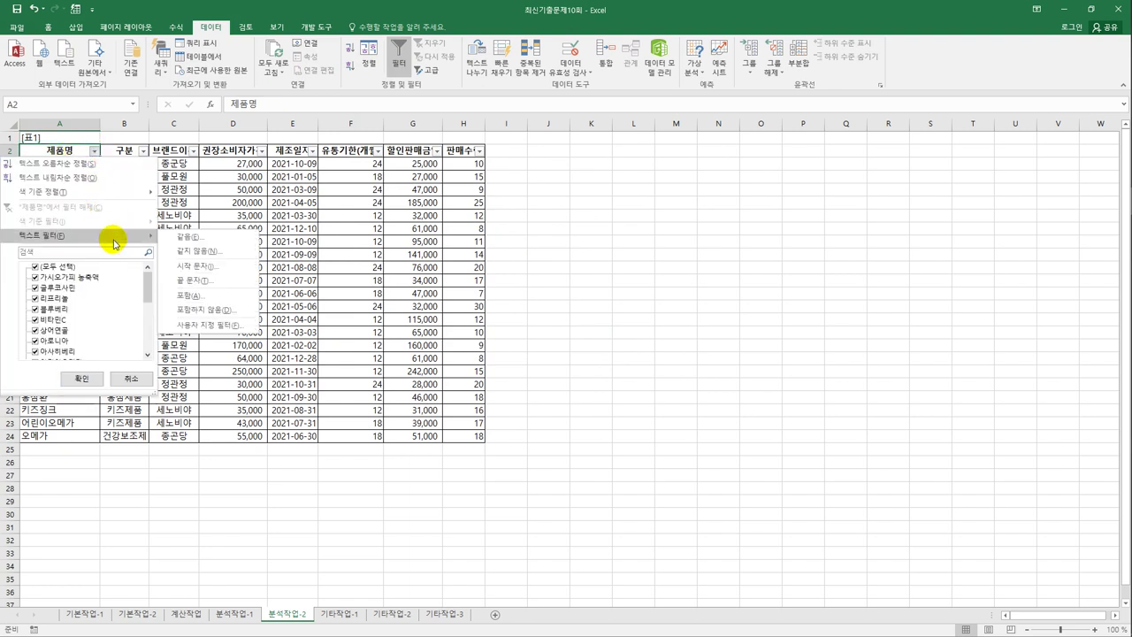
pyautogui.click(221, 328)
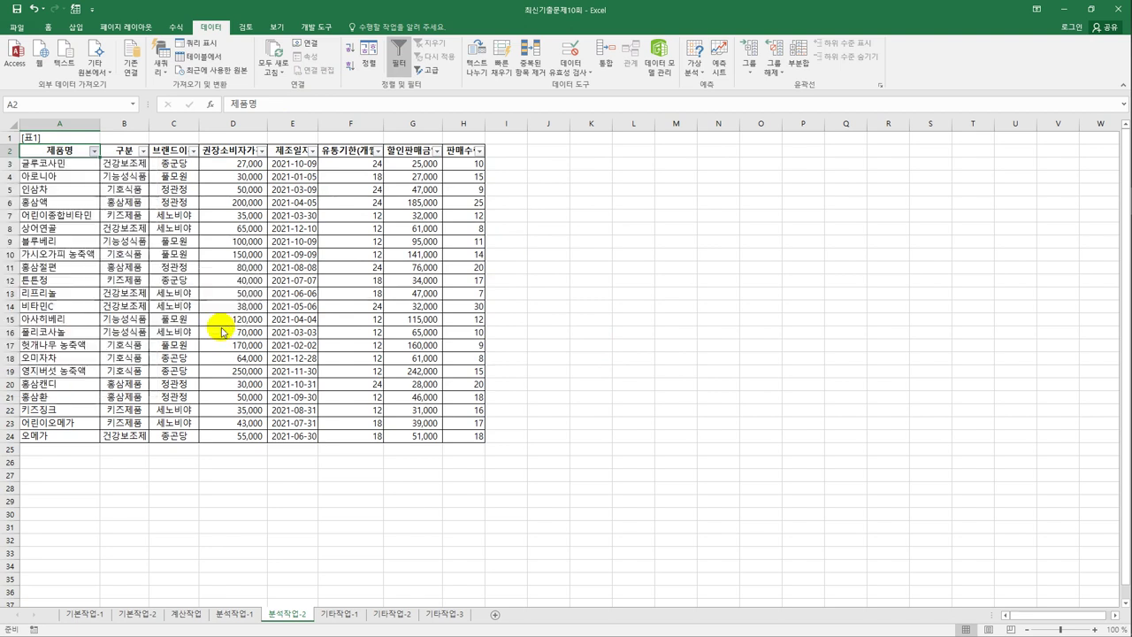
pyautogui.click(468, 248)
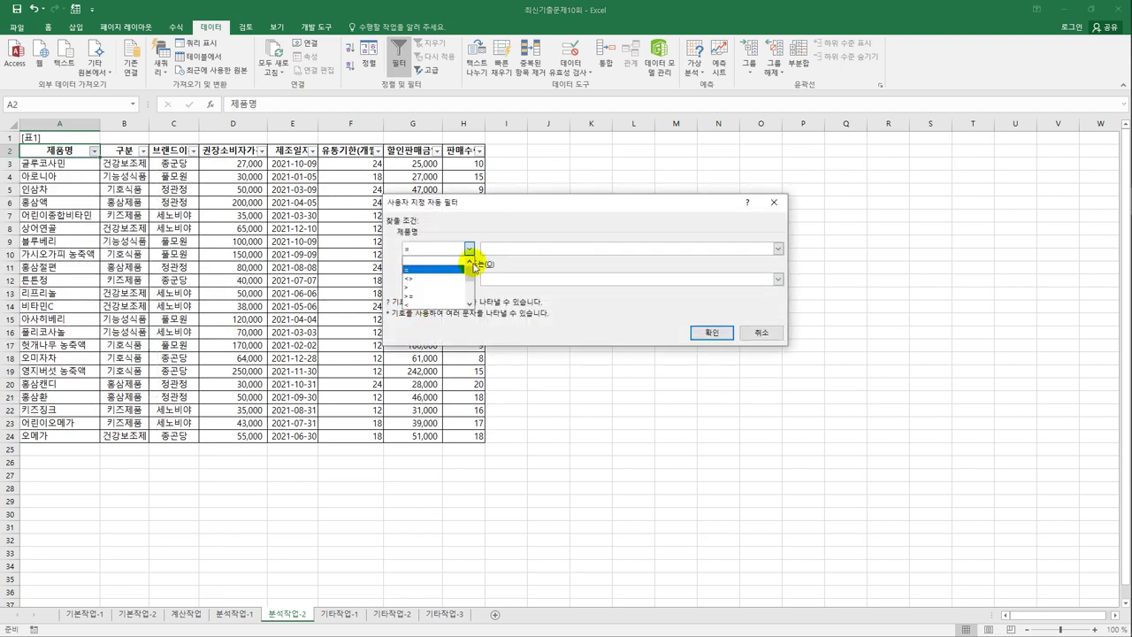
pyautogui.moveTo(473, 265); pyautogui.dragTo(474, 306)
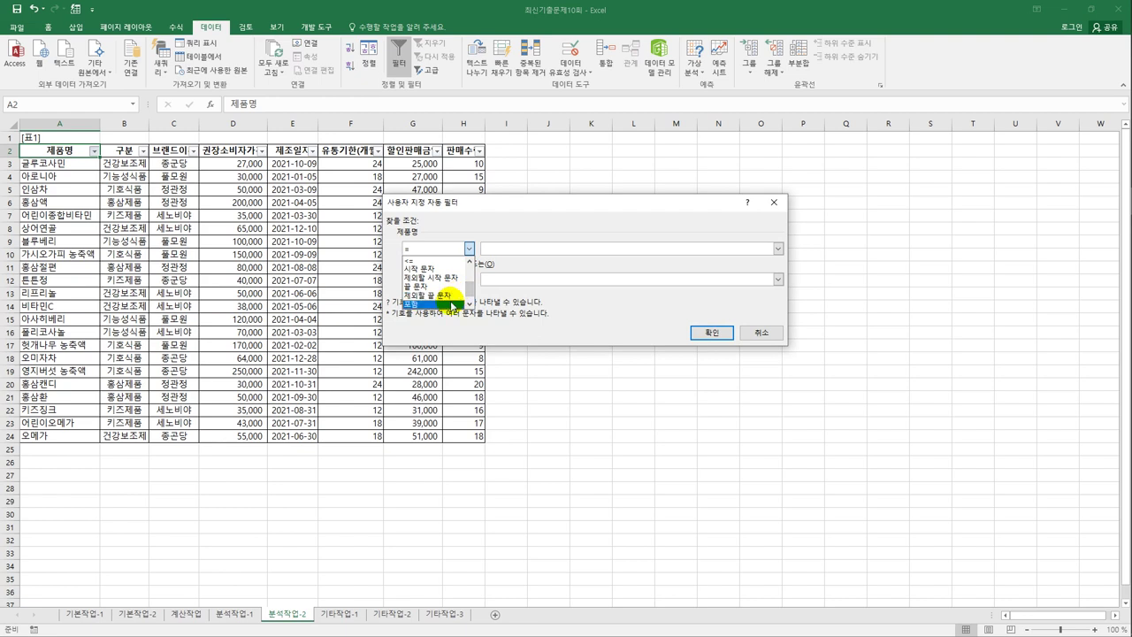
pyautogui.click(453, 305)
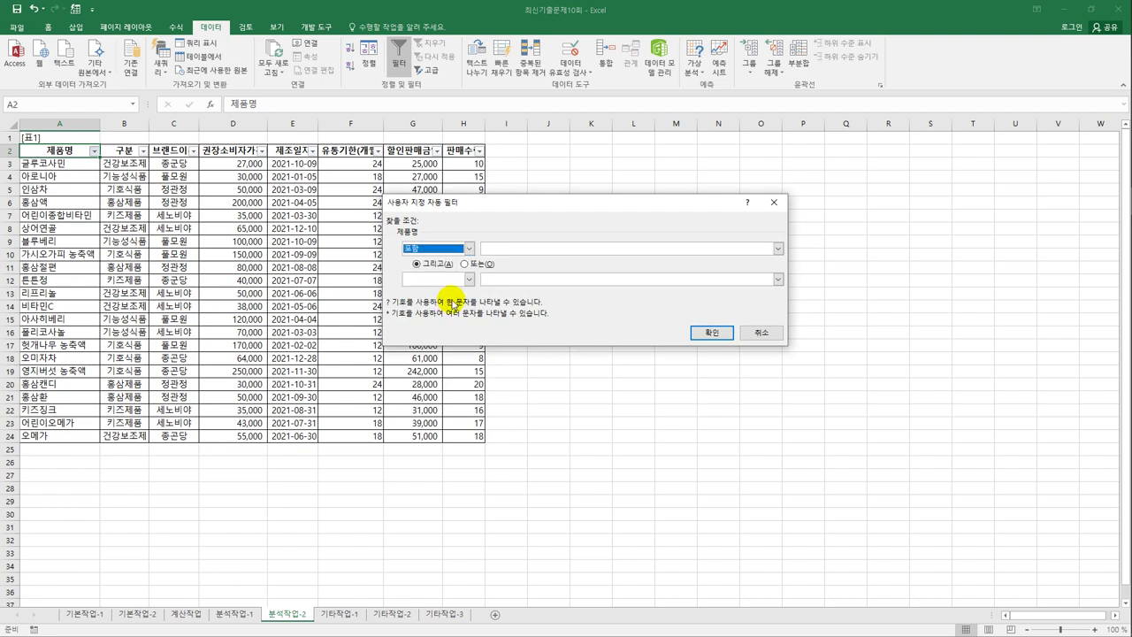
pyautogui.click(527, 251)
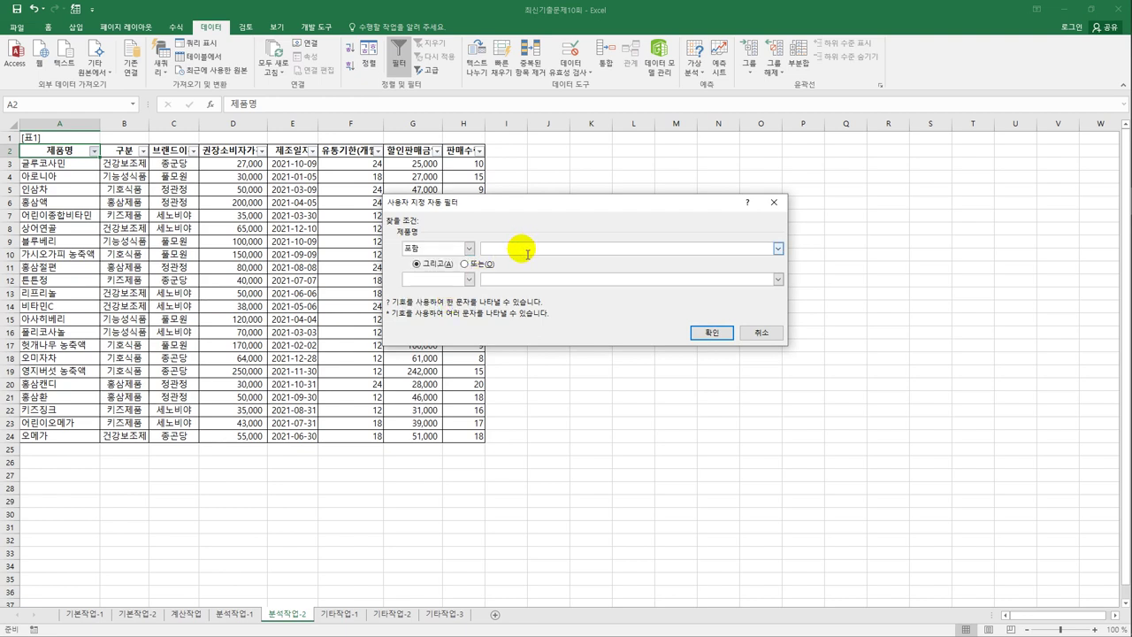
pyautogui.write('아')
# - Add an alternative (또는) condition that 제품명 contains (포함) 오, and apply the custom filter
pyautogui.click(464, 264)
pyautogui.click(469, 278)
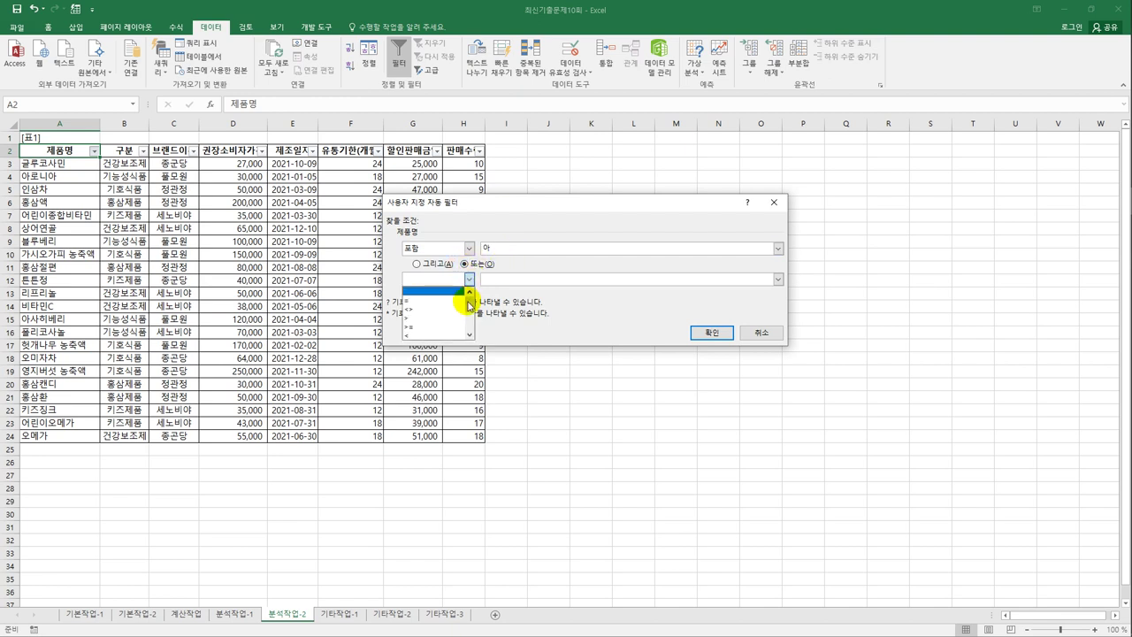
pyautogui.click(449, 327)
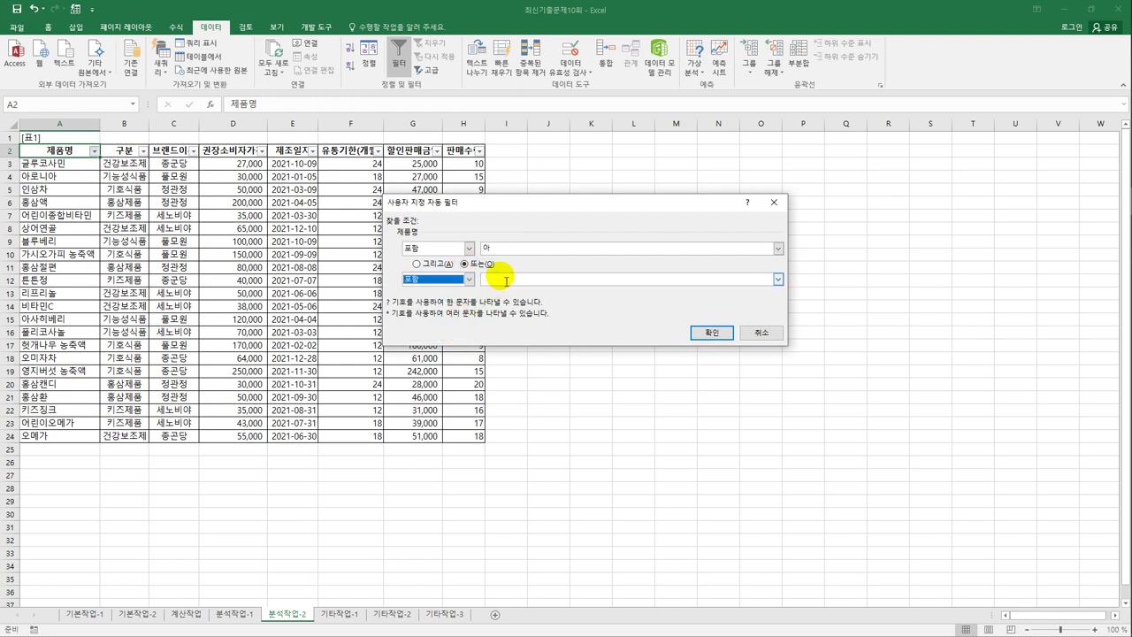
pyautogui.click(500, 276)
pyautogui.write('오')
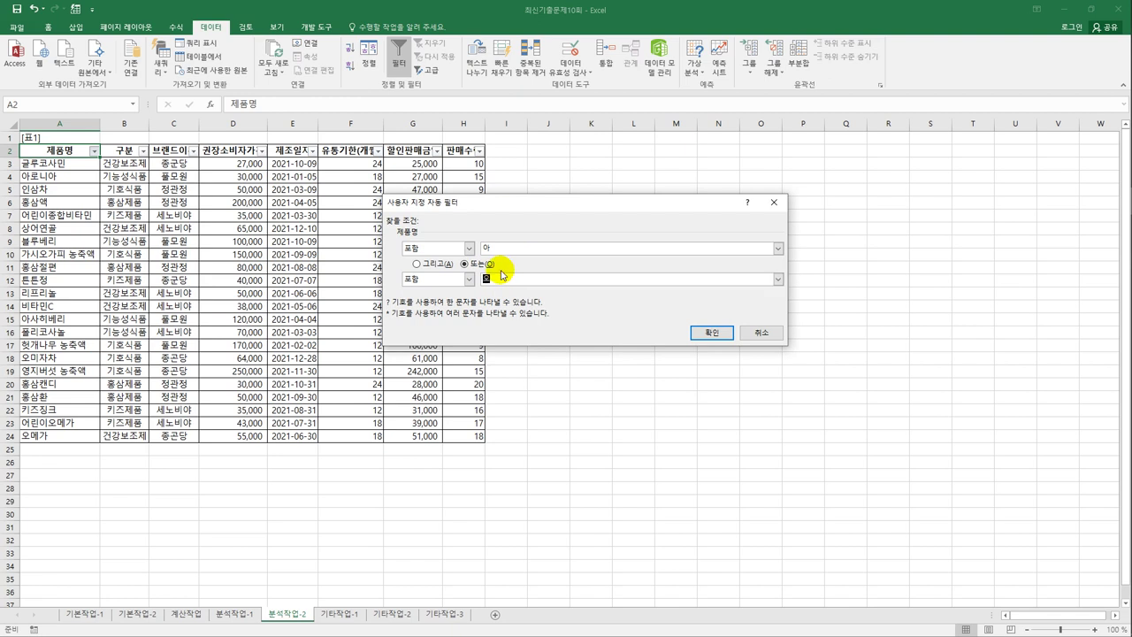
pyautogui.click(705, 333)
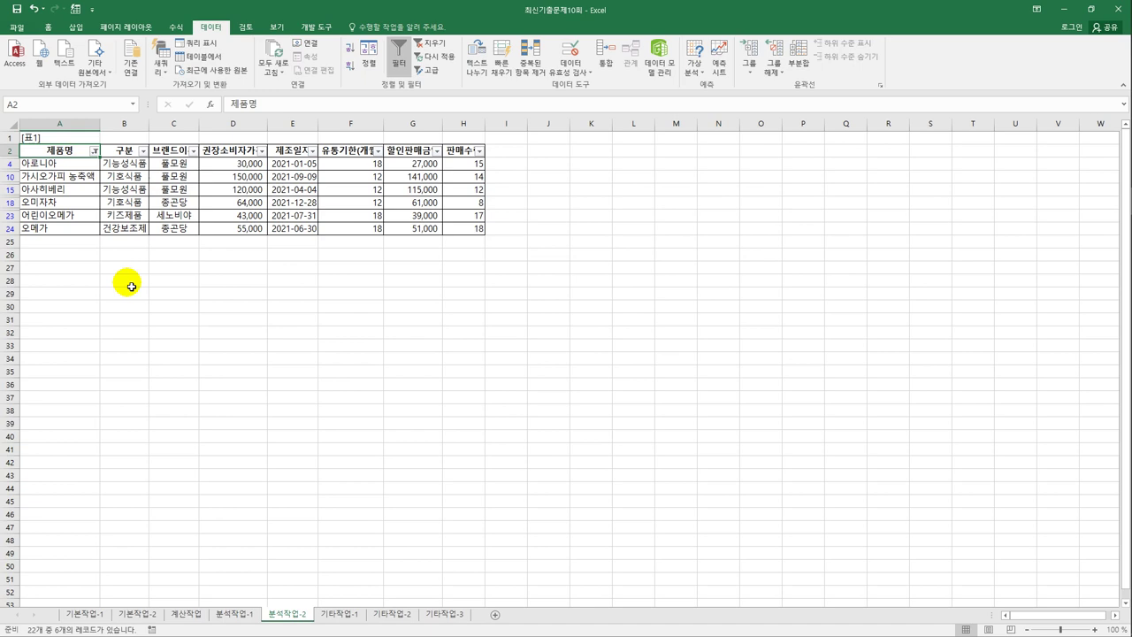
# - On the 기타작업-1 sheet, start changing the chart's type to a combo (콤보) chart
pyautogui.click(338, 614)
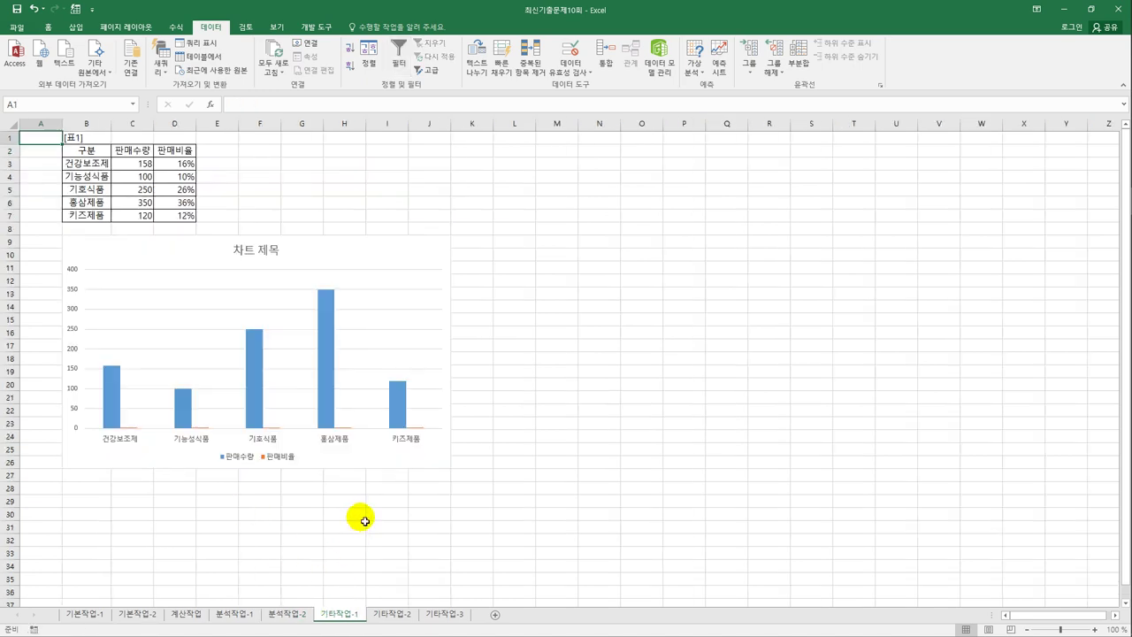
pyautogui.click(271, 435)
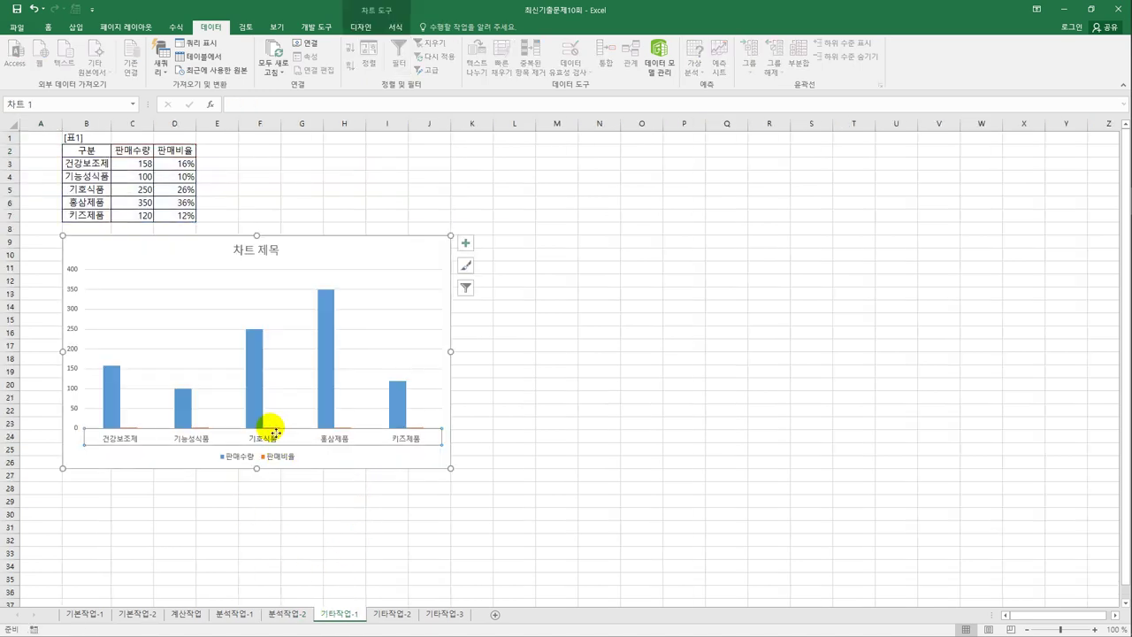
pyautogui.click(317, 282)
pyautogui.rightClick(313, 275)
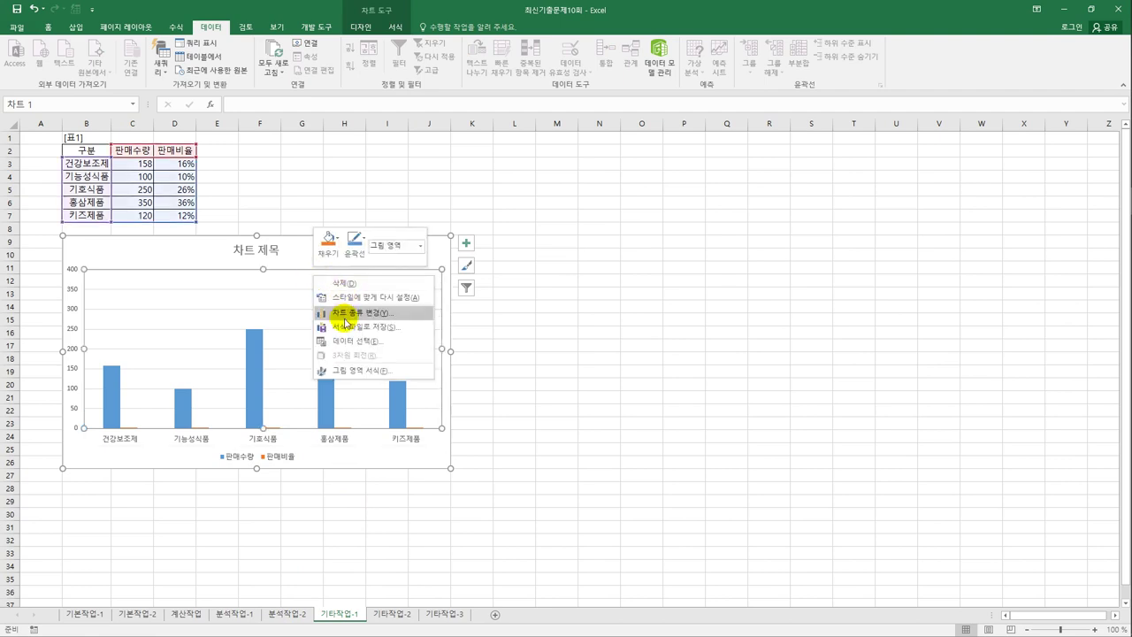
pyautogui.click(345, 321)
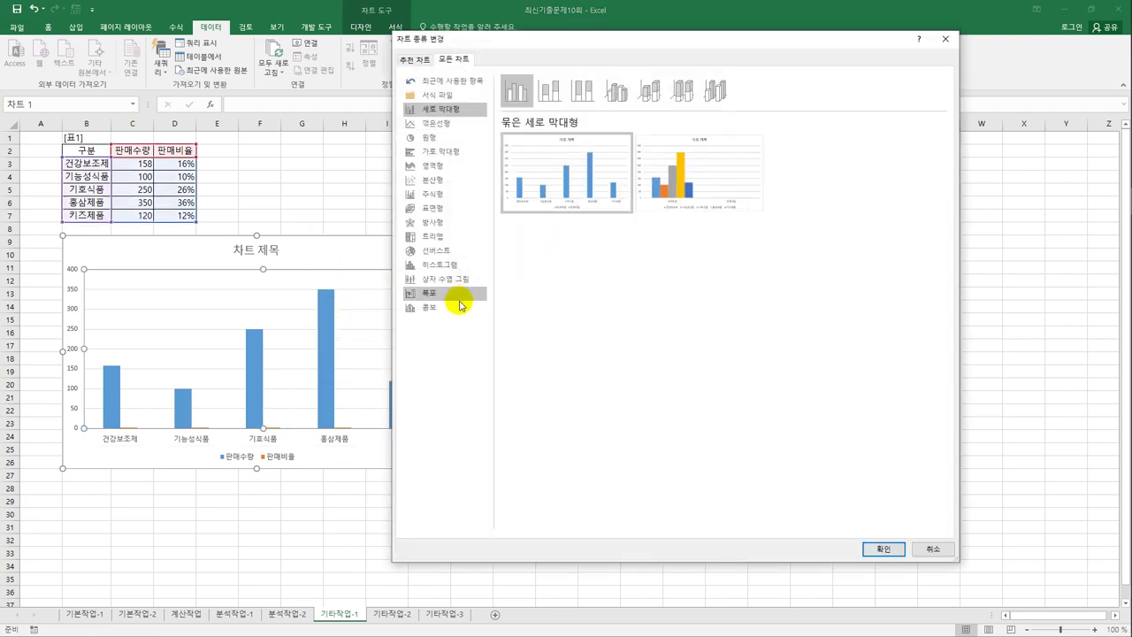
pyautogui.click(457, 307)
# - Set the 판매비율 series to 표식이 있는 꺾은선형 on the secondary axis (보조 축) and apply the chart type
pyautogui.click(549, 326)
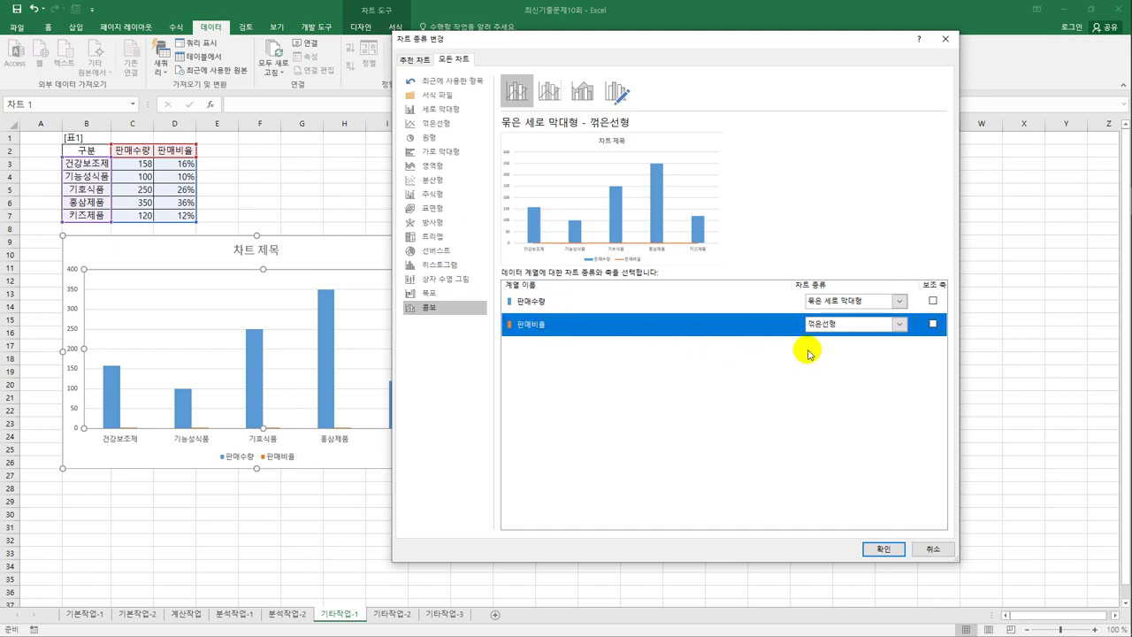
pyautogui.click(899, 325)
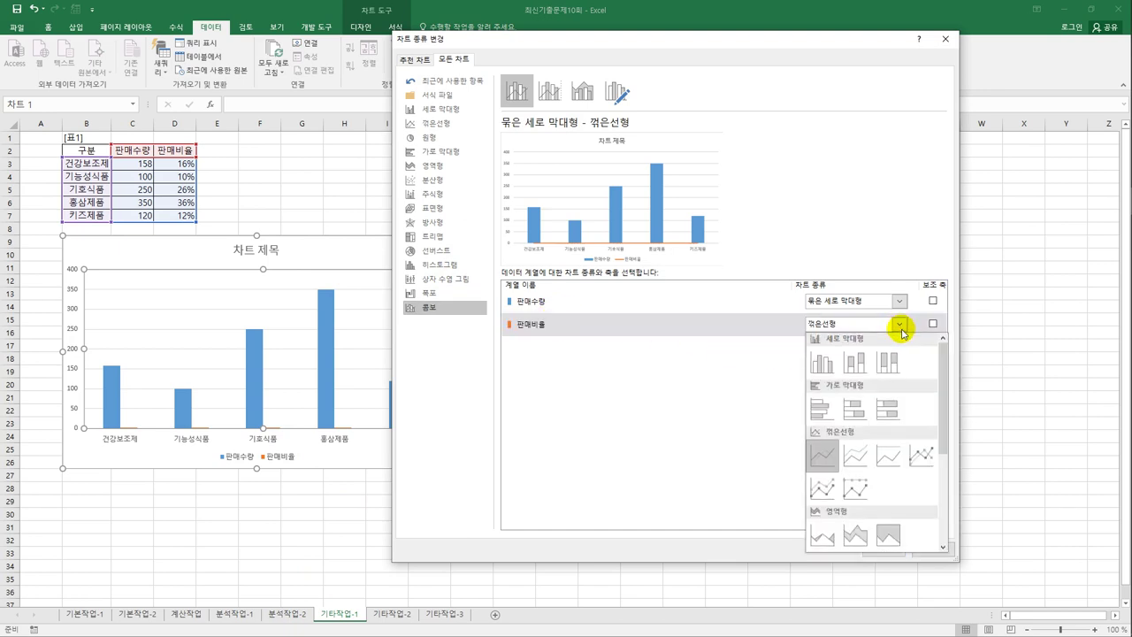
pyautogui.click(922, 456)
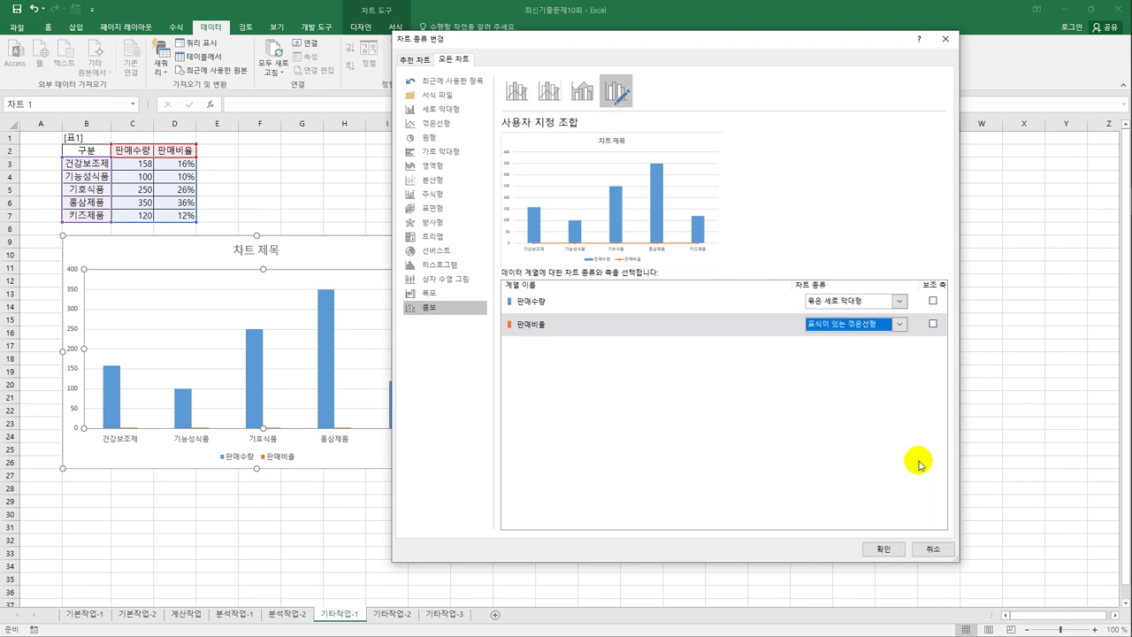
pyautogui.click(934, 324)
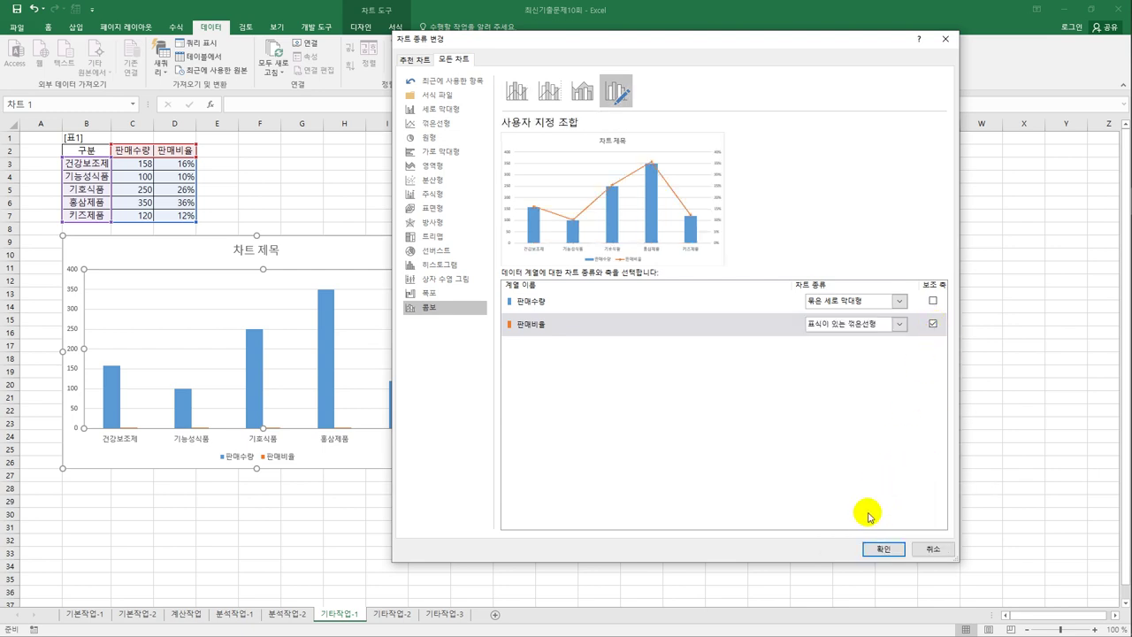
pyautogui.click(882, 551)
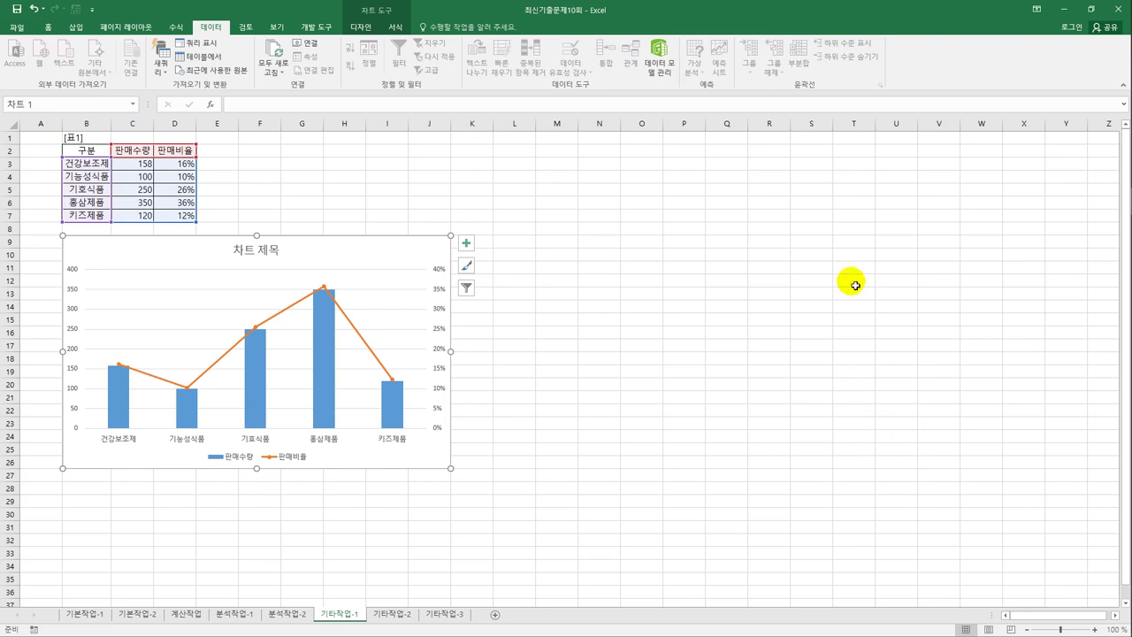
# - Apply quick layout 레이아웃 9 to the chart and set the chart title to 선물세트 판매현황
pyautogui.click(365, 27)
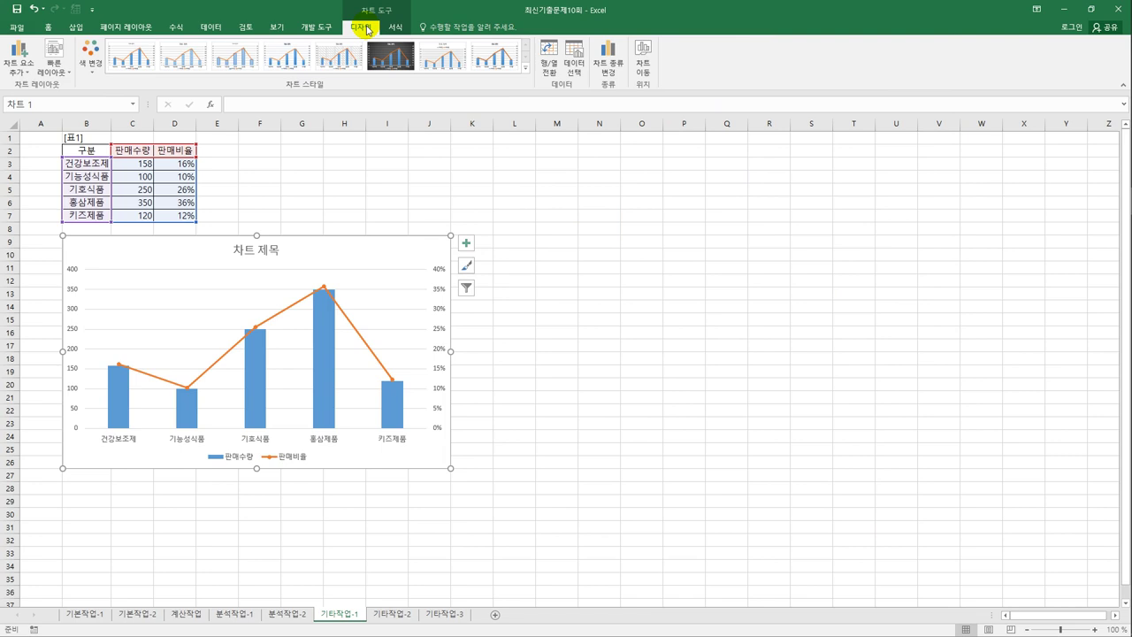
pyautogui.click(51, 76)
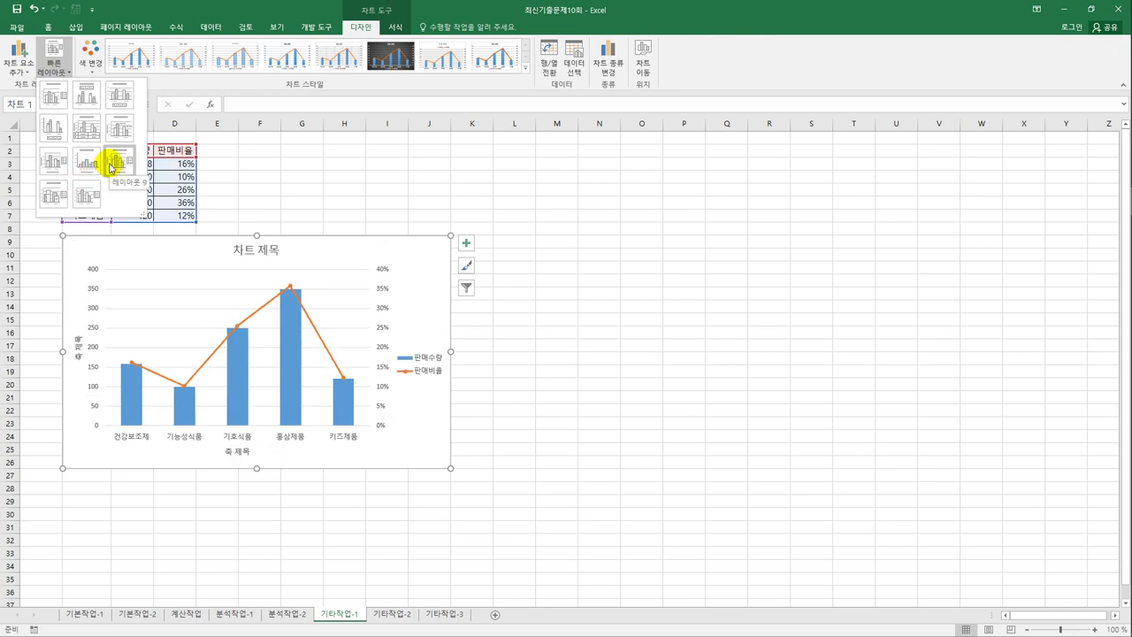
pyautogui.click(111, 166)
pyautogui.click(251, 259)
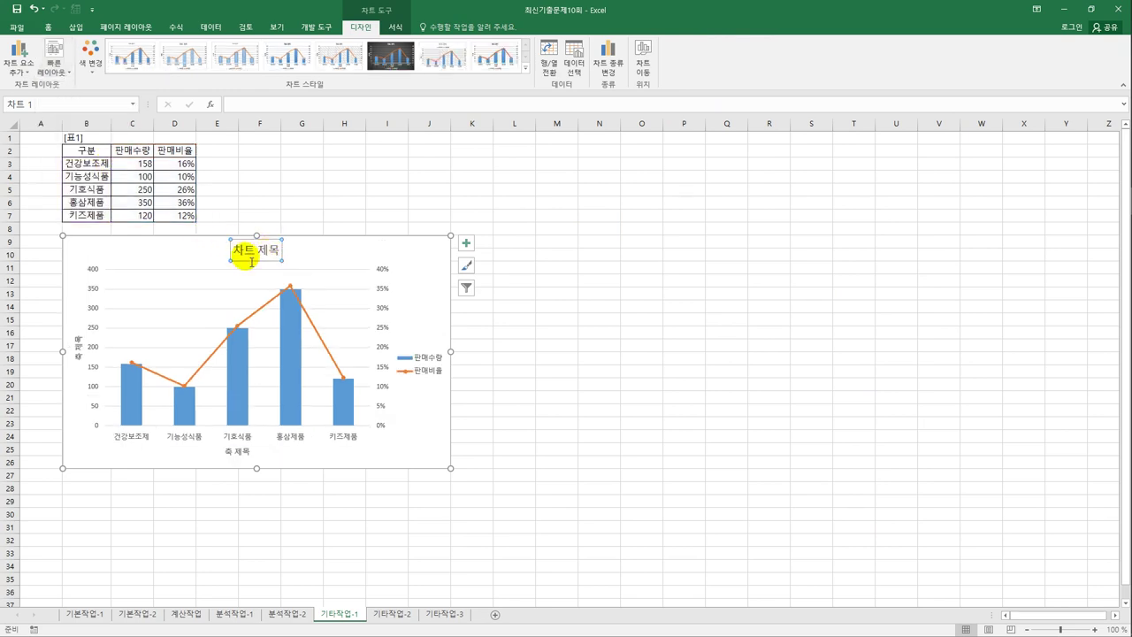
pyautogui.moveTo(230, 252); pyautogui.dragTo(280, 257)
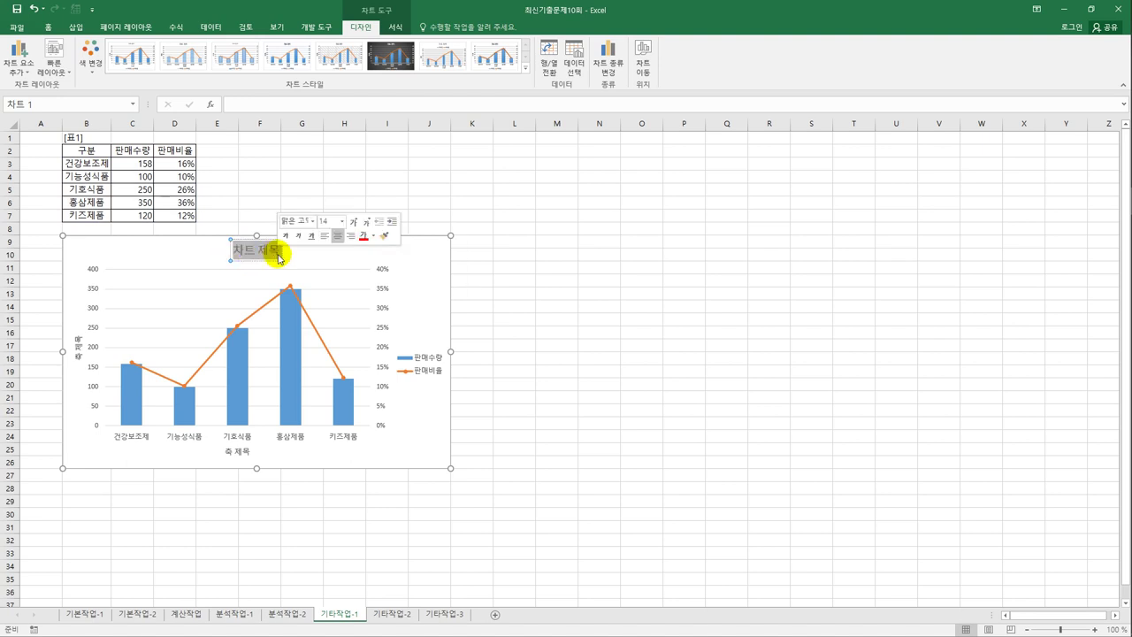
pyautogui.write('선물세')
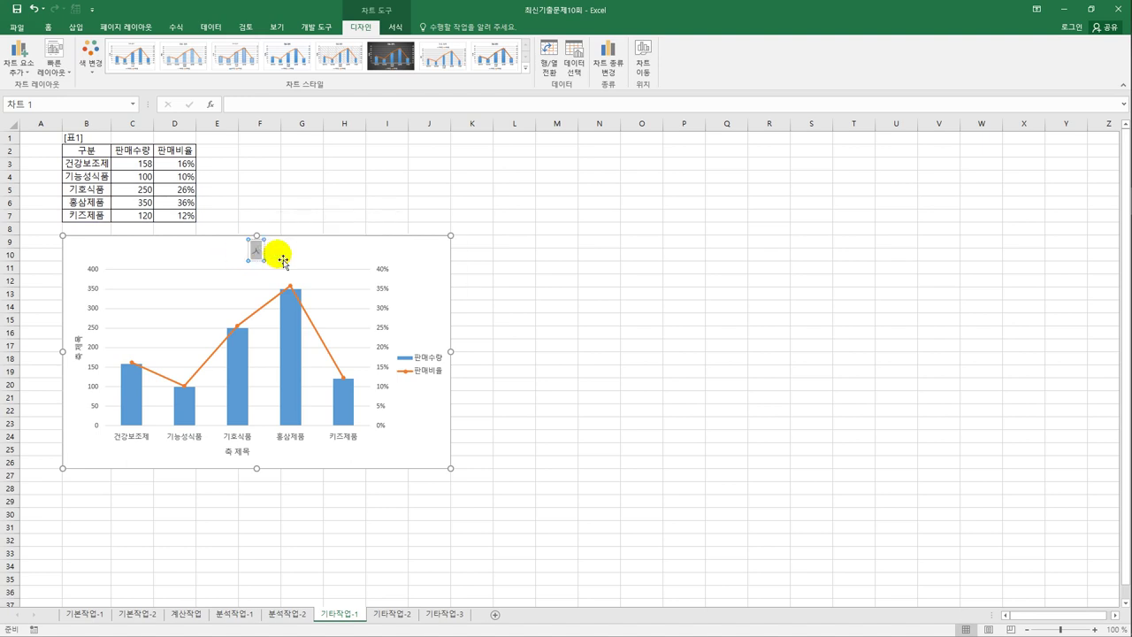
pyautogui.write('트 판매현황')
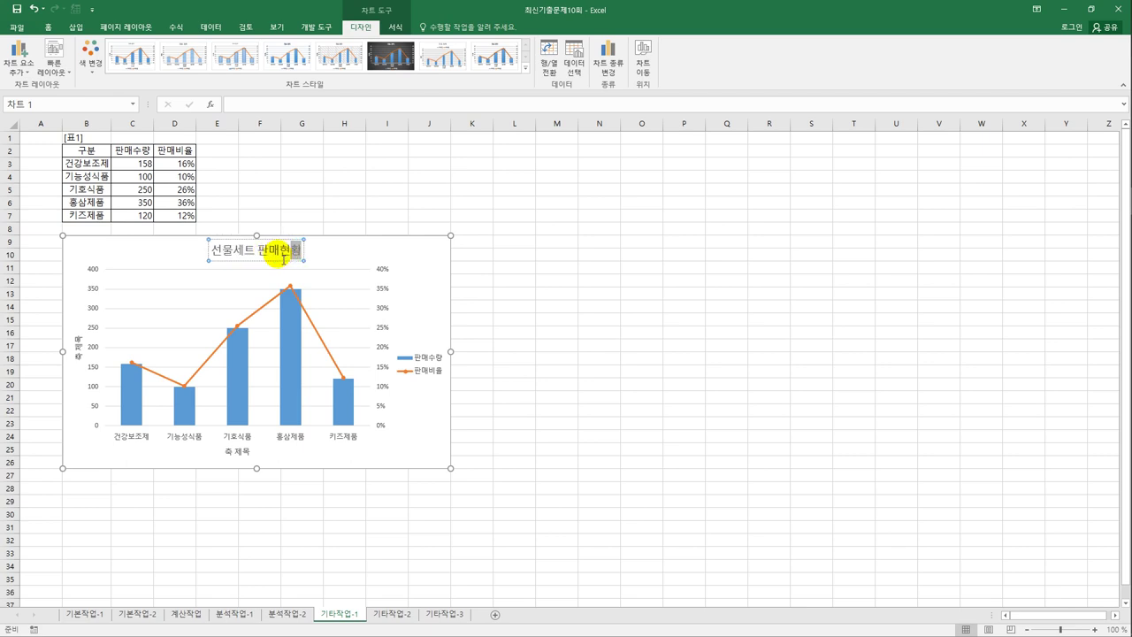
# - Set the primary vertical axis title to 판매수량 and the horizontal axis title to 구분
pyautogui.click(79, 354)
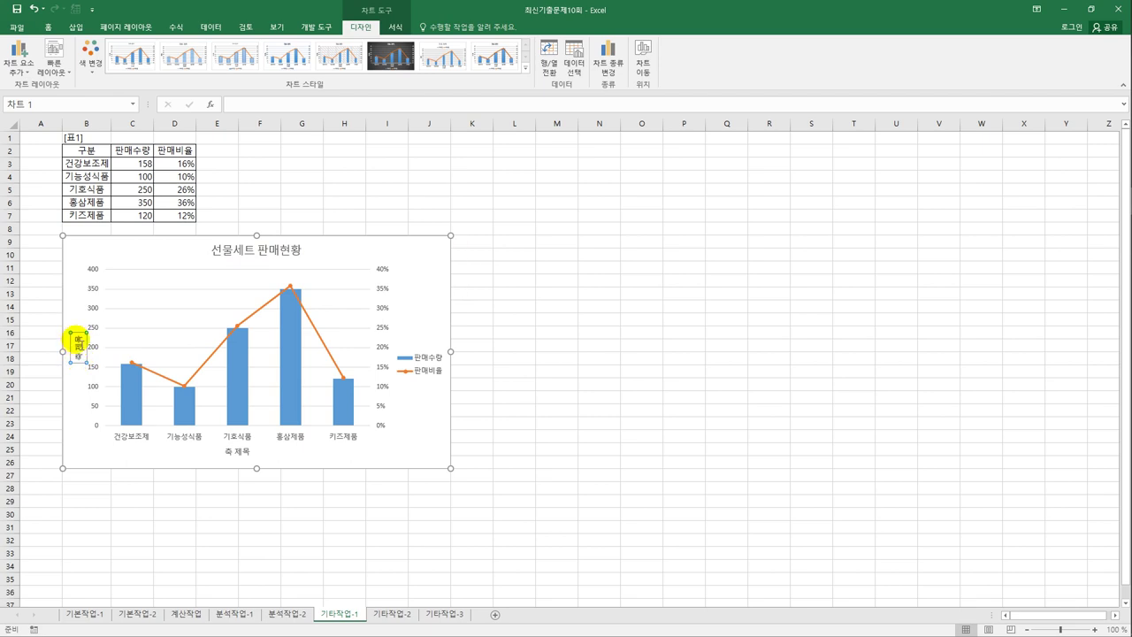
pyautogui.moveTo(77, 339); pyautogui.dragTo(86, 364)
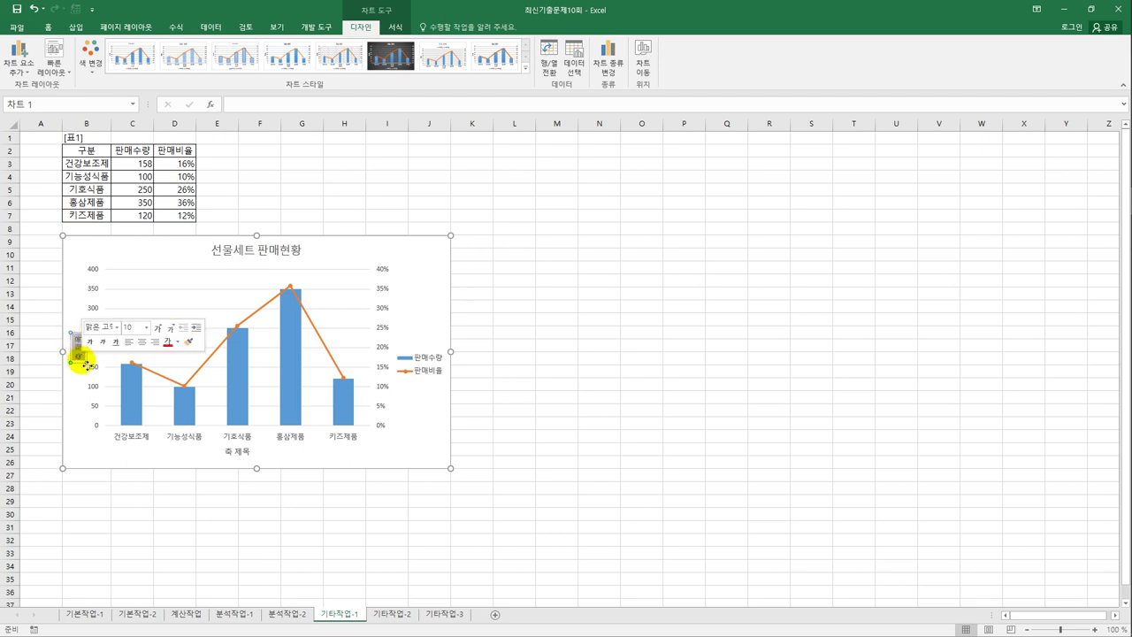
pyautogui.write('판매수량')
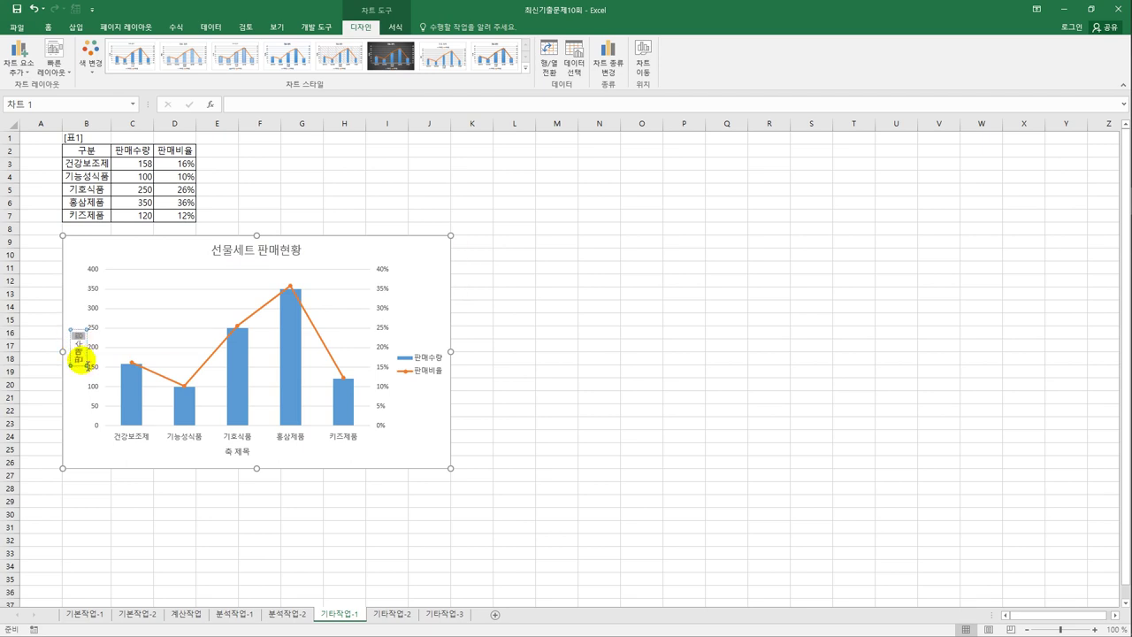
pyautogui.click(225, 455)
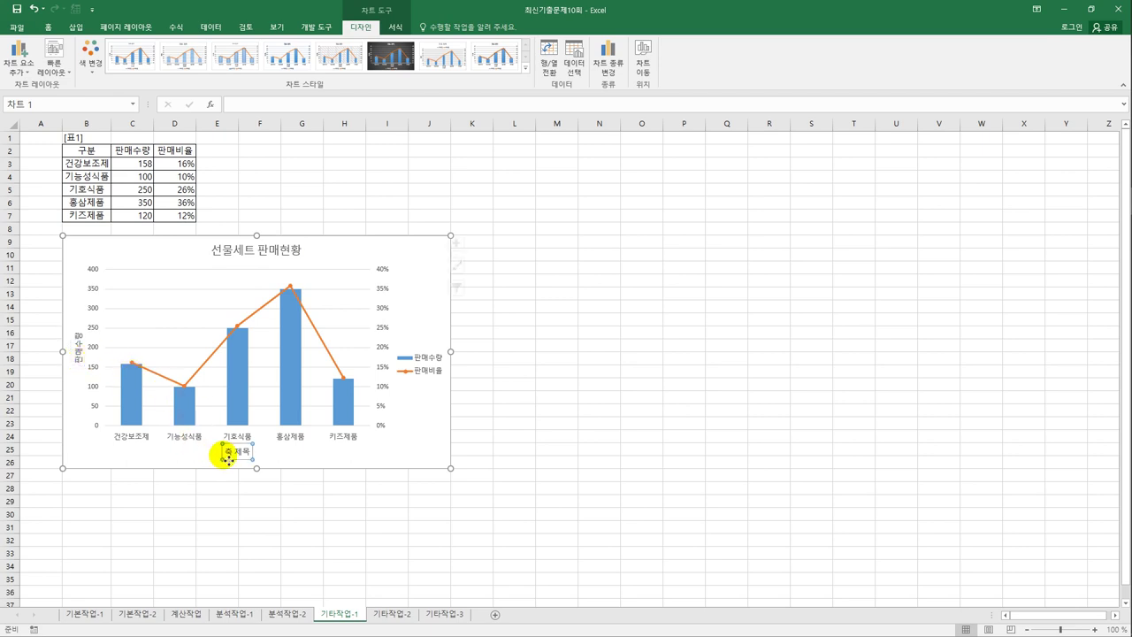
pyautogui.moveTo(232, 458); pyautogui.dragTo(252, 453)
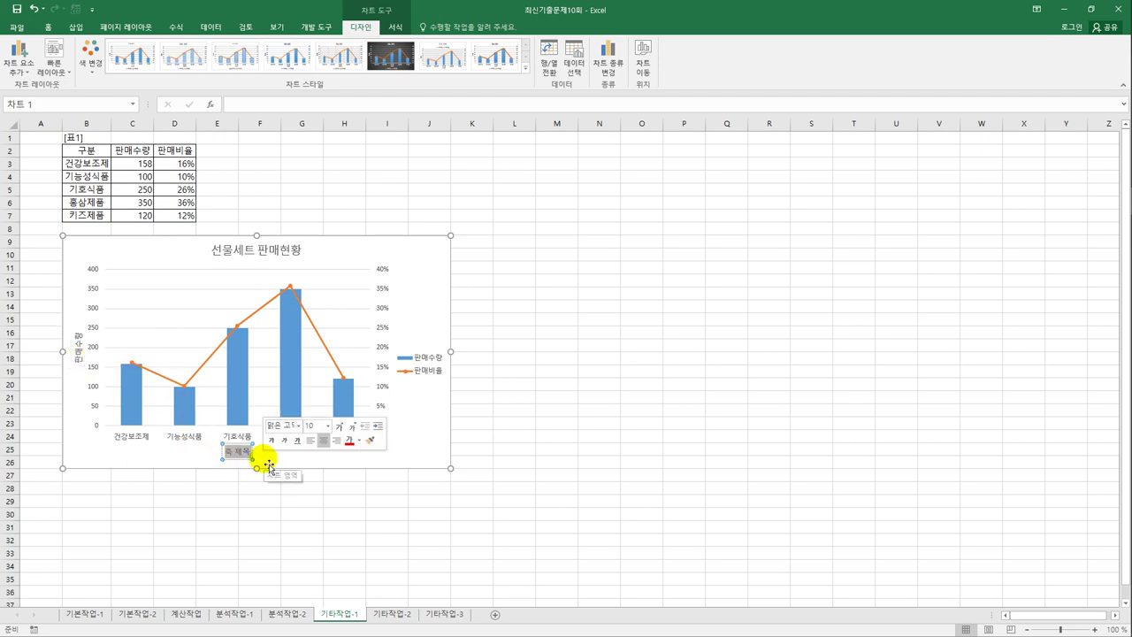
pyautogui.write('구분')
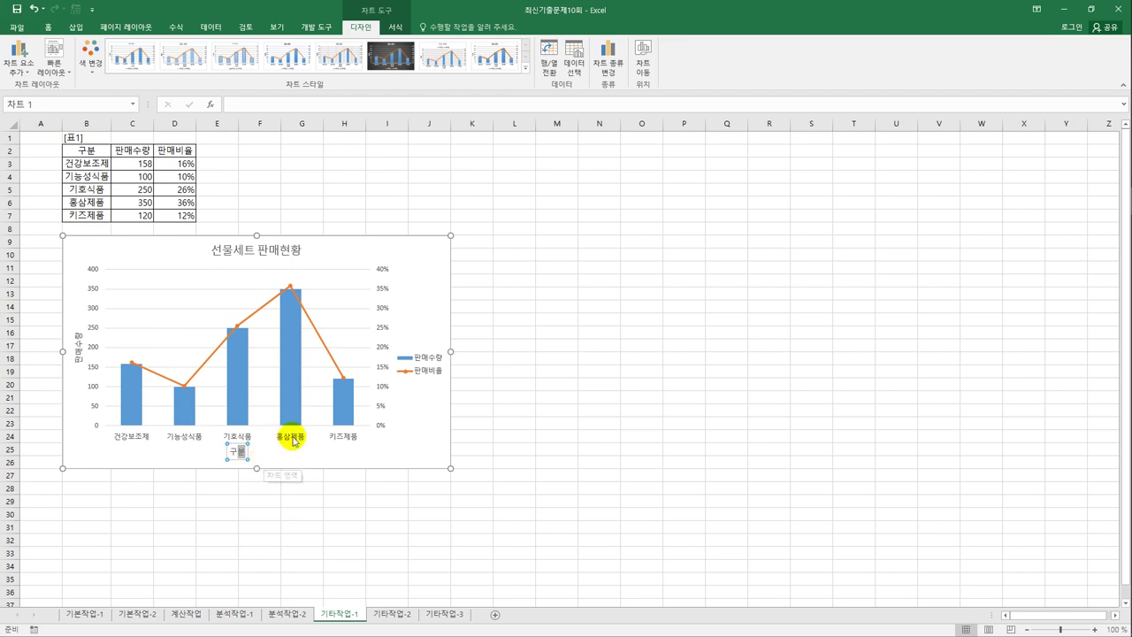
# - Add a secondary vertical (보조 세로) axis title to the chart with the text 판매비율
pyautogui.click(442, 257)
pyautogui.click(472, 245)
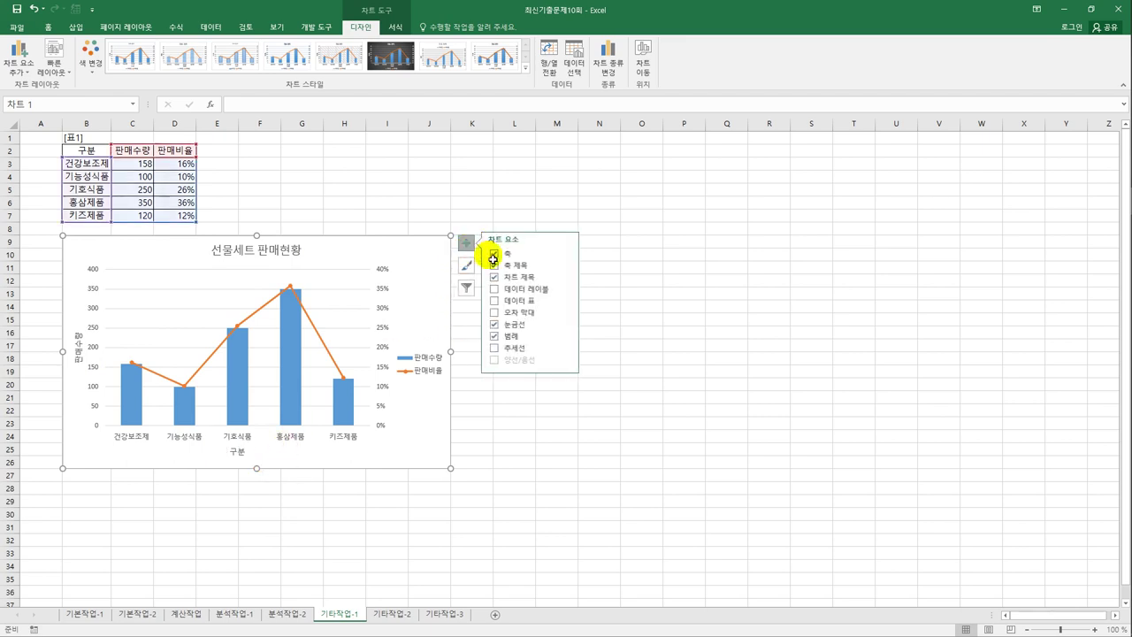
pyautogui.click(567, 266)
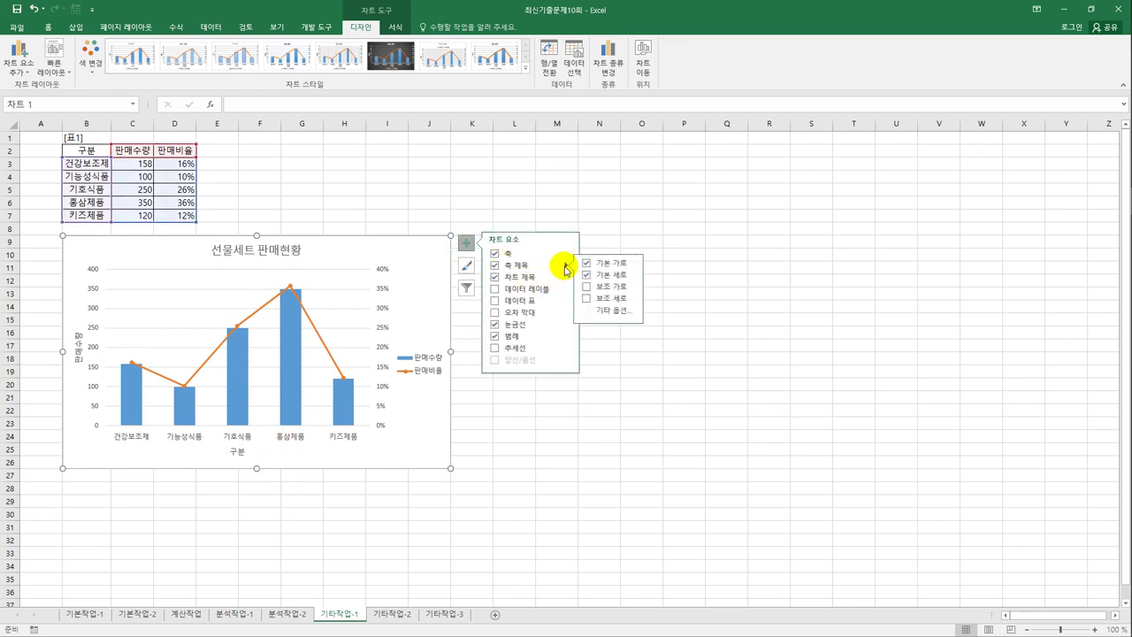
pyautogui.click(611, 298)
pyautogui.click(386, 344)
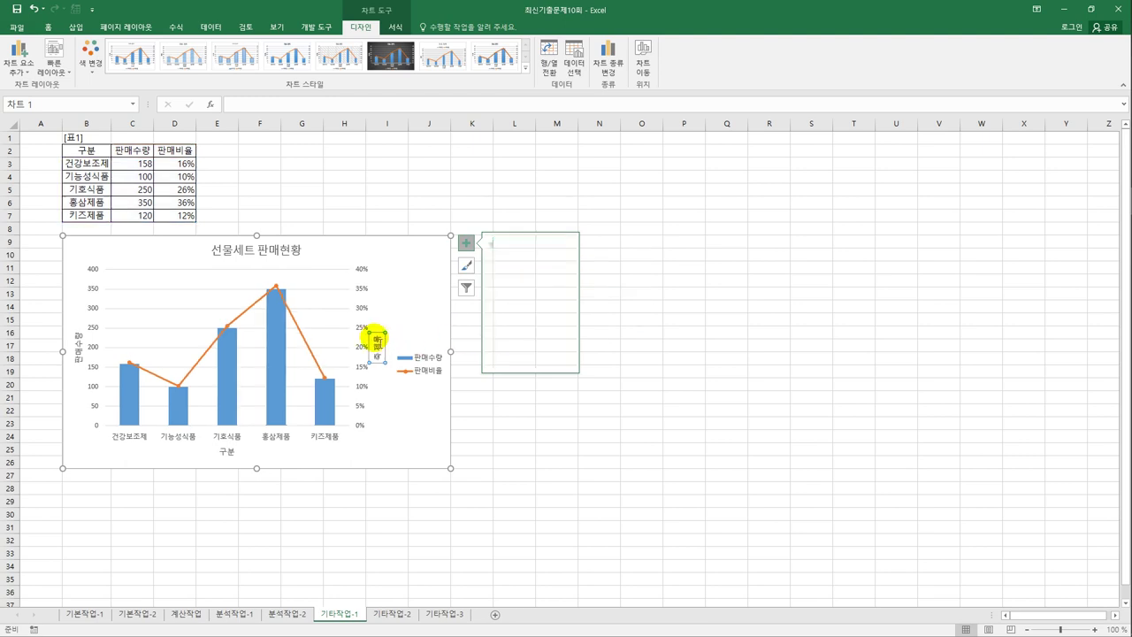
pyautogui.moveTo(386, 344); pyautogui.dragTo(383, 370)
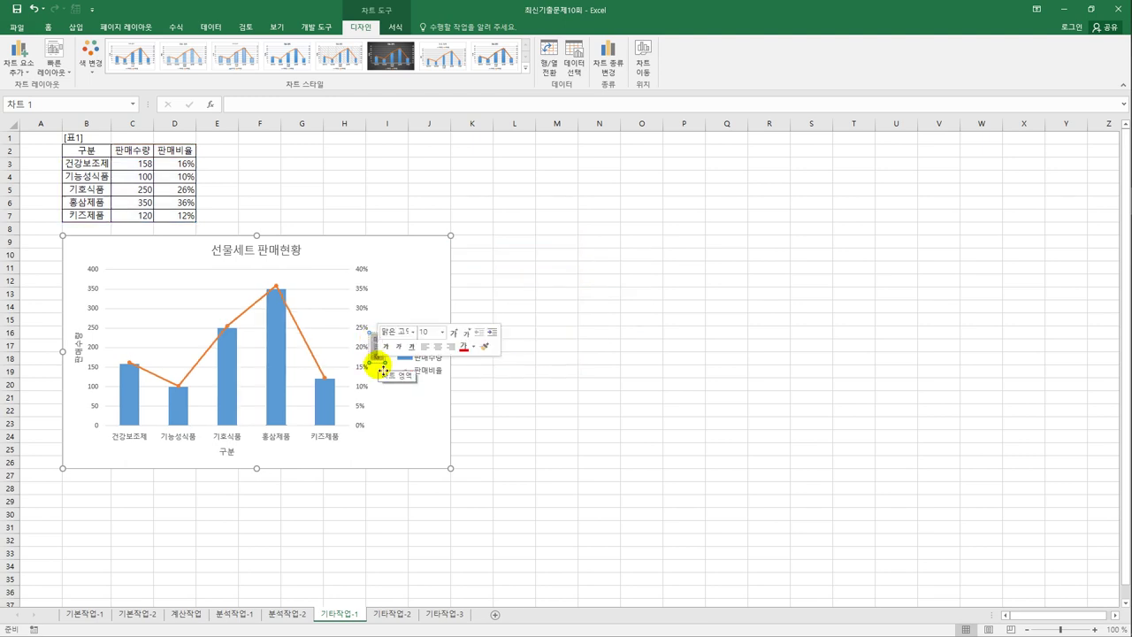
pyautogui.write('판ㅁ')
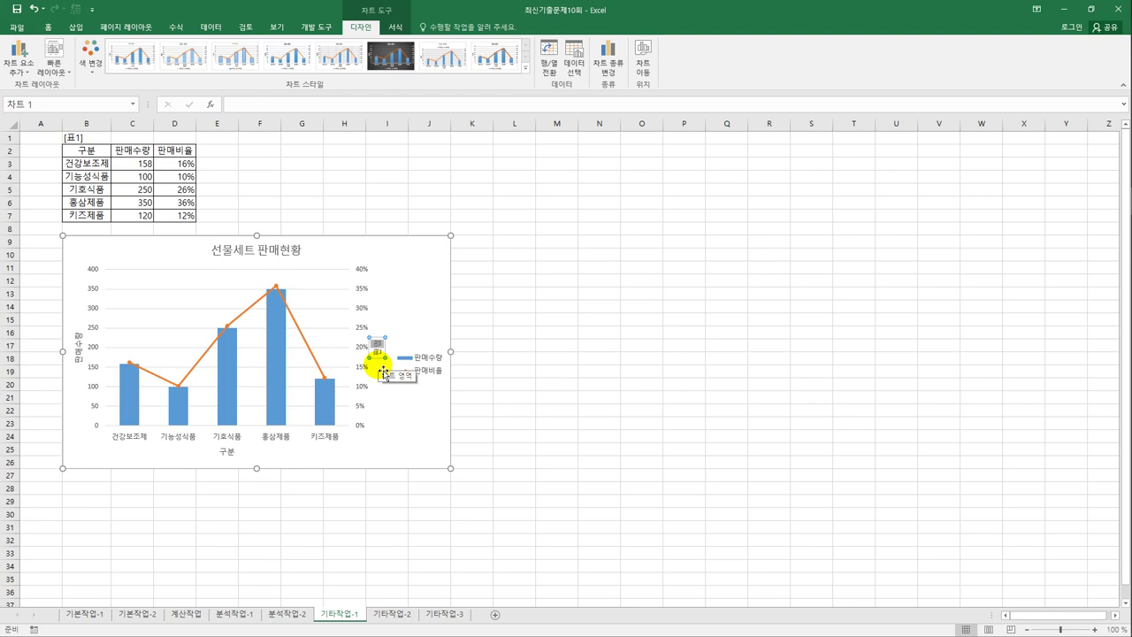
pyautogui.write('비')
# - Add a centred (가운데 맞춤) data label to only the 홍삼제품 bar of the 판매수량 series
pyautogui.click(272, 353)
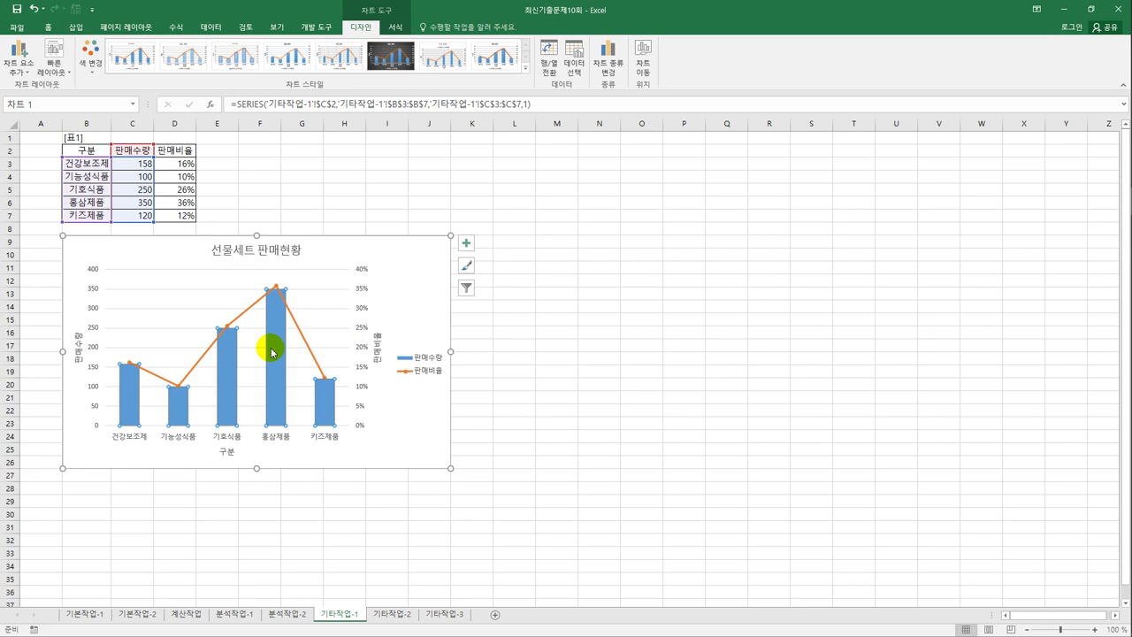
pyautogui.click(272, 352)
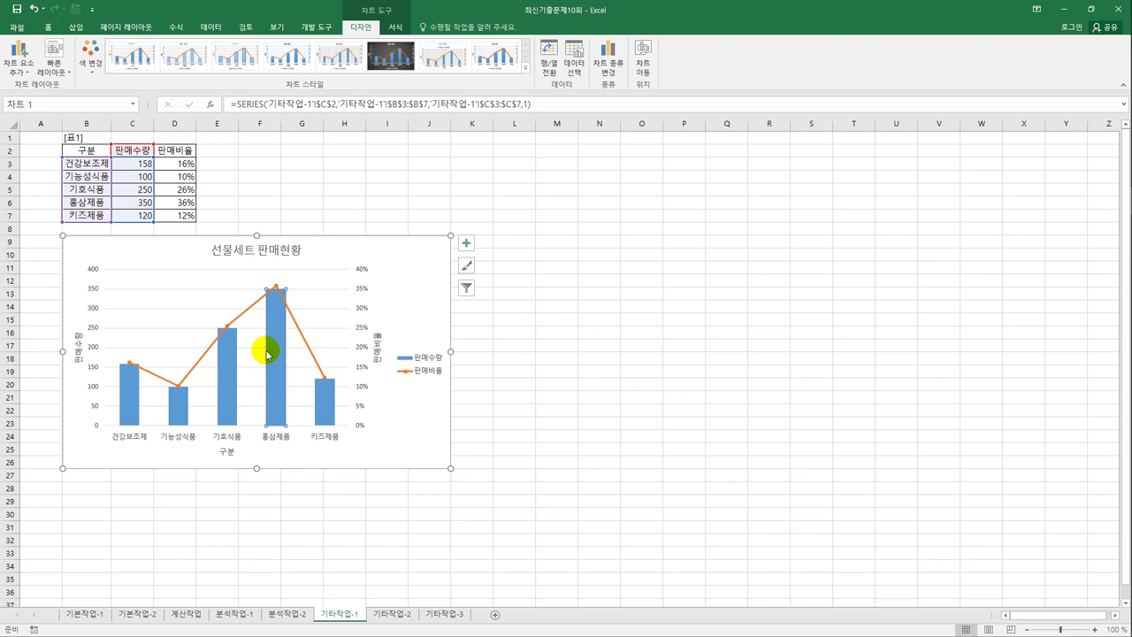
pyautogui.click(467, 242)
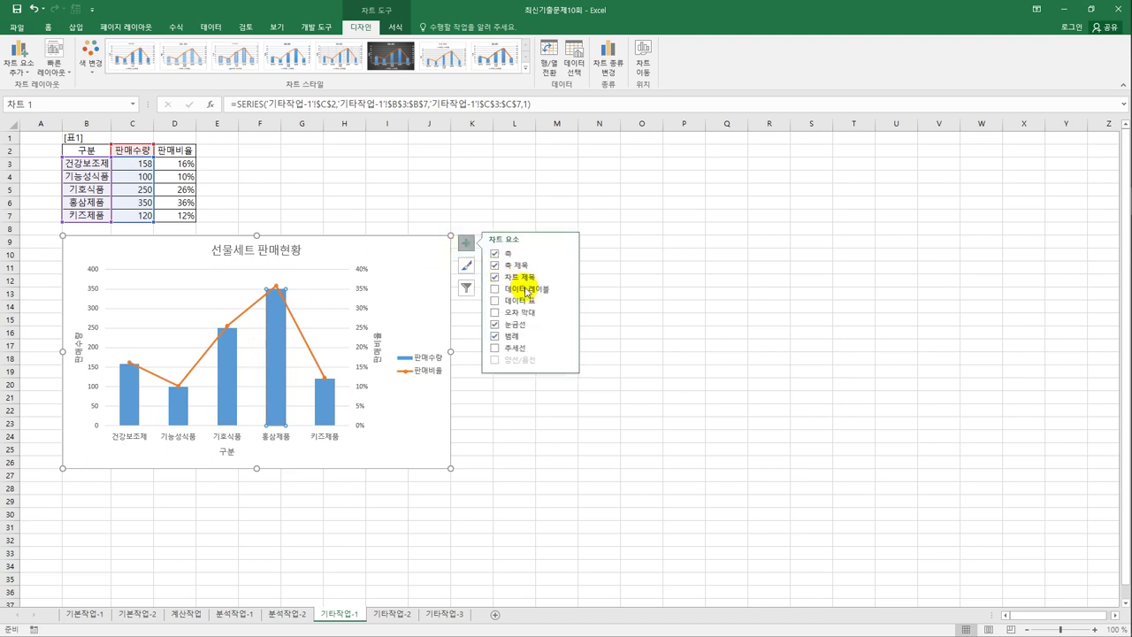
pyautogui.click(564, 290)
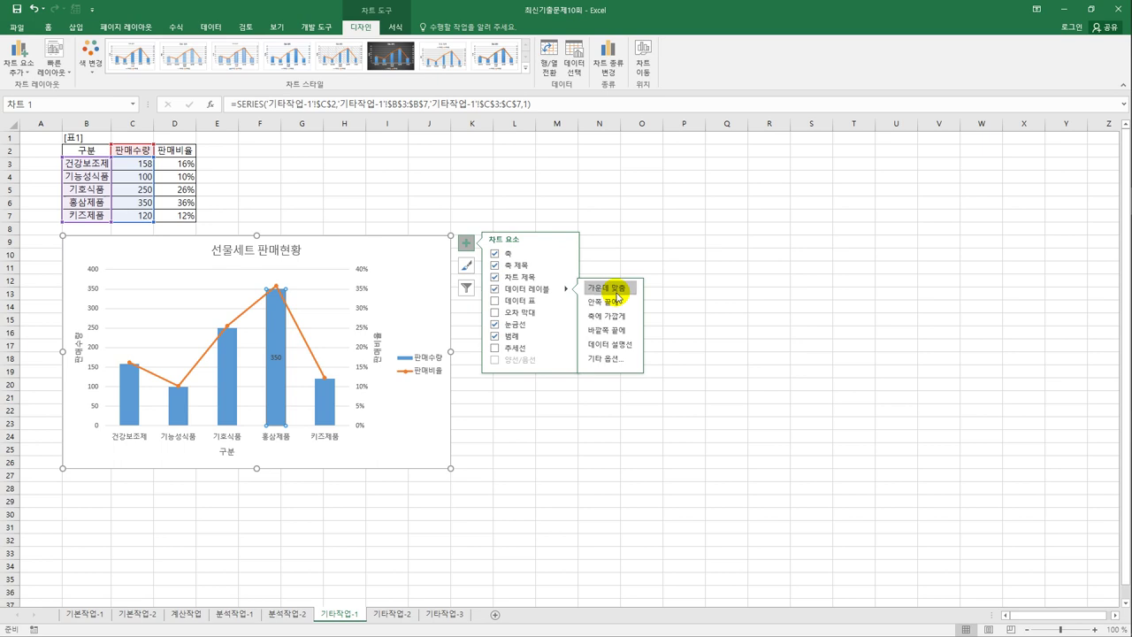
# - Give the chart area's border rounded corners (둥근 모서리)
pyautogui.click(405, 273)
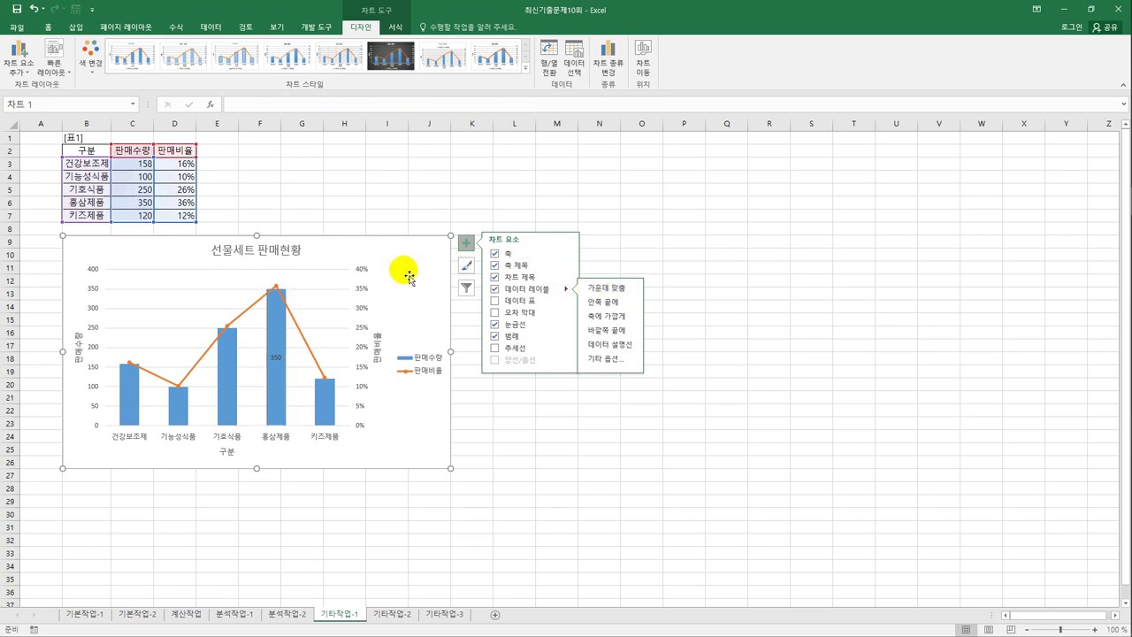
pyautogui.rightClick(406, 275)
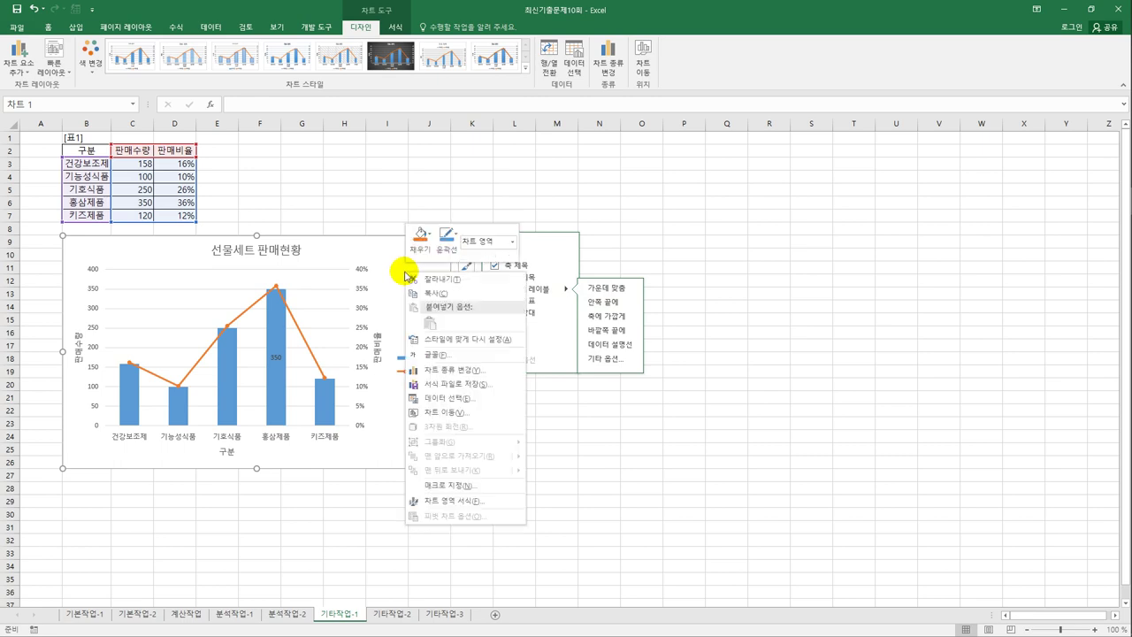
pyautogui.click(469, 501)
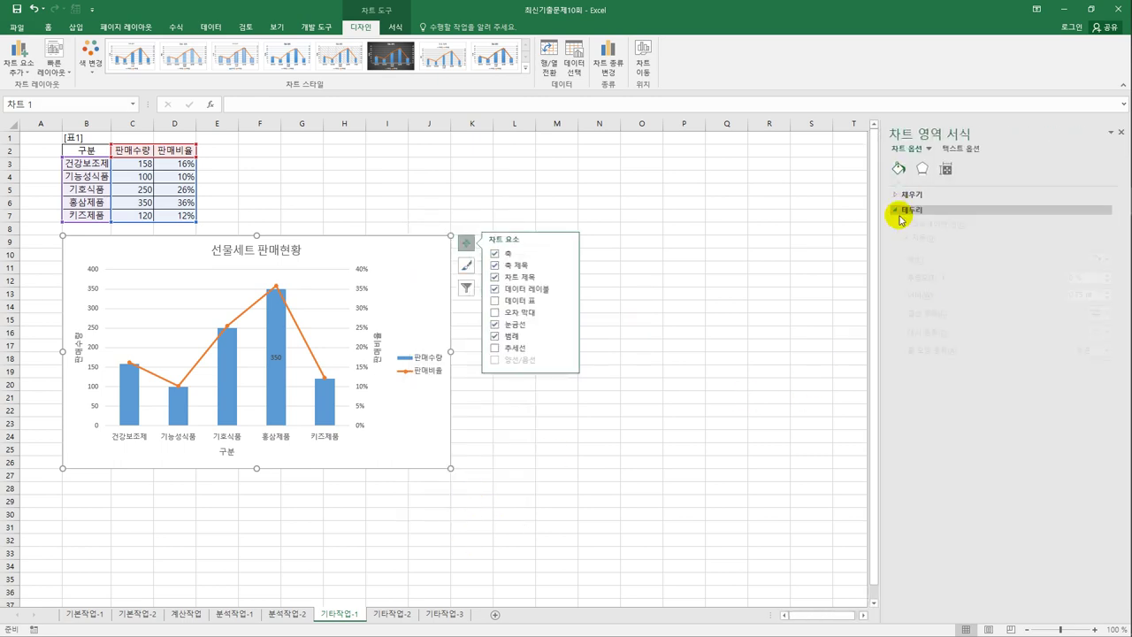
pyautogui.click(904, 209)
pyautogui.click(920, 491)
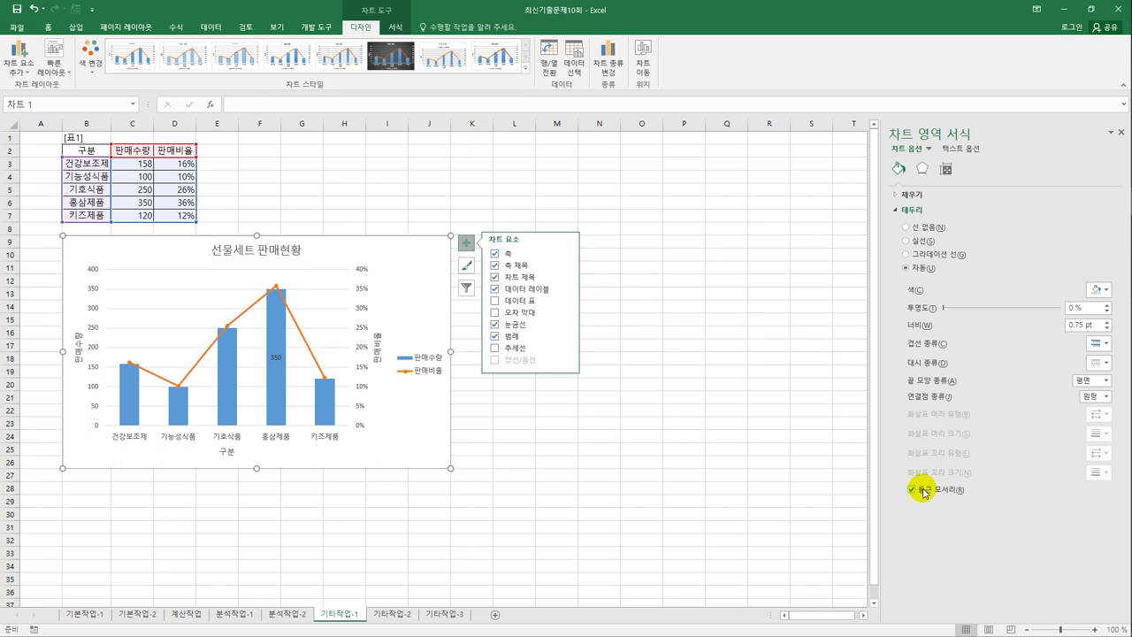
# - Apply the inner centred shadow preset (안쪽 가운데) to the chart area
pyautogui.click(922, 171)
pyautogui.click(920, 193)
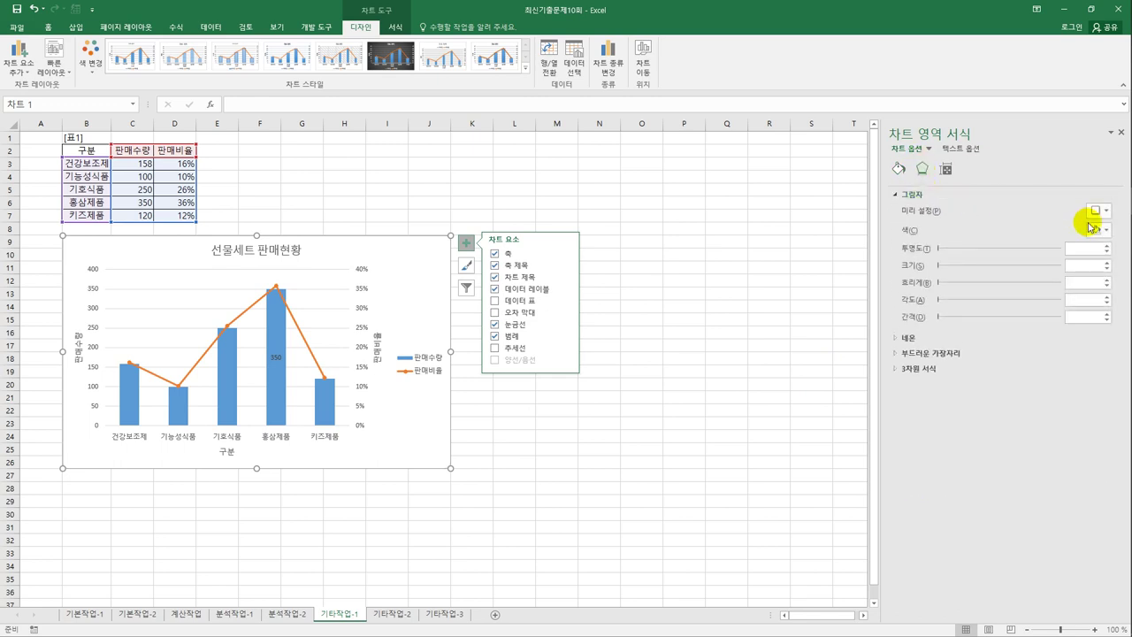
pyautogui.click(1105, 211)
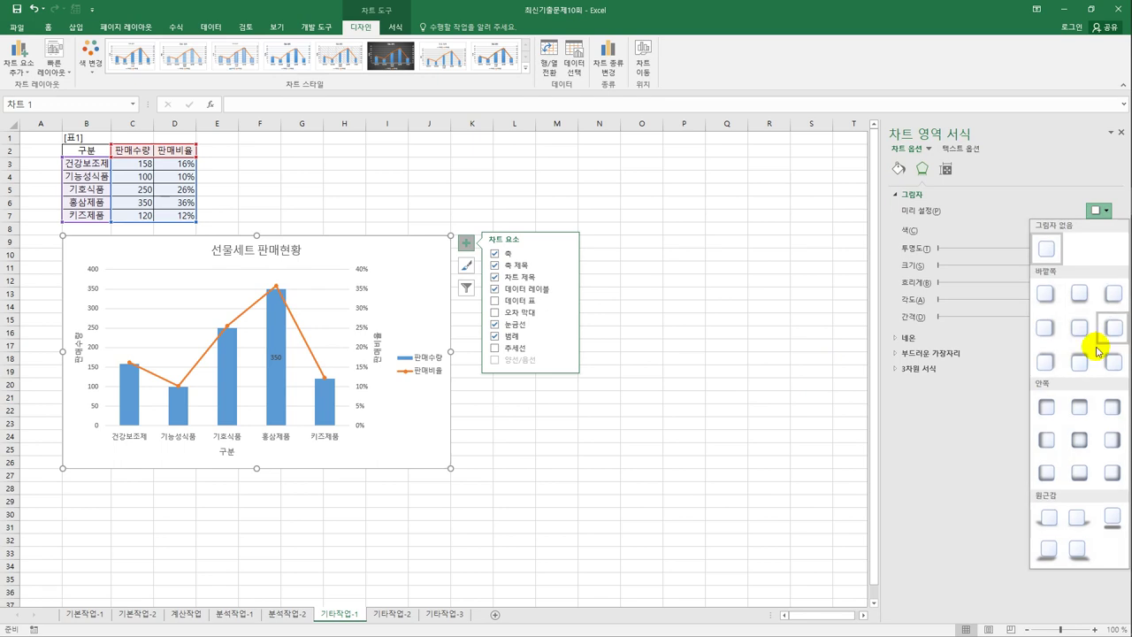
pyautogui.click(1081, 443)
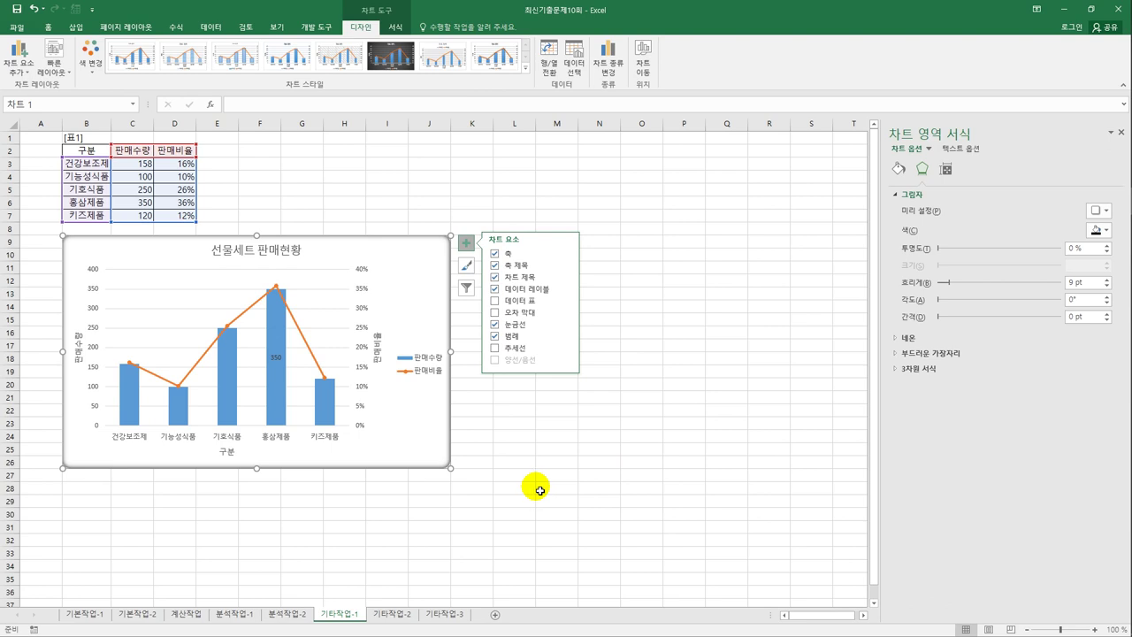
# - Set the major unit (주 단위) of the primary vertical 판매수량 axis to 100
pyautogui.click(98, 292)
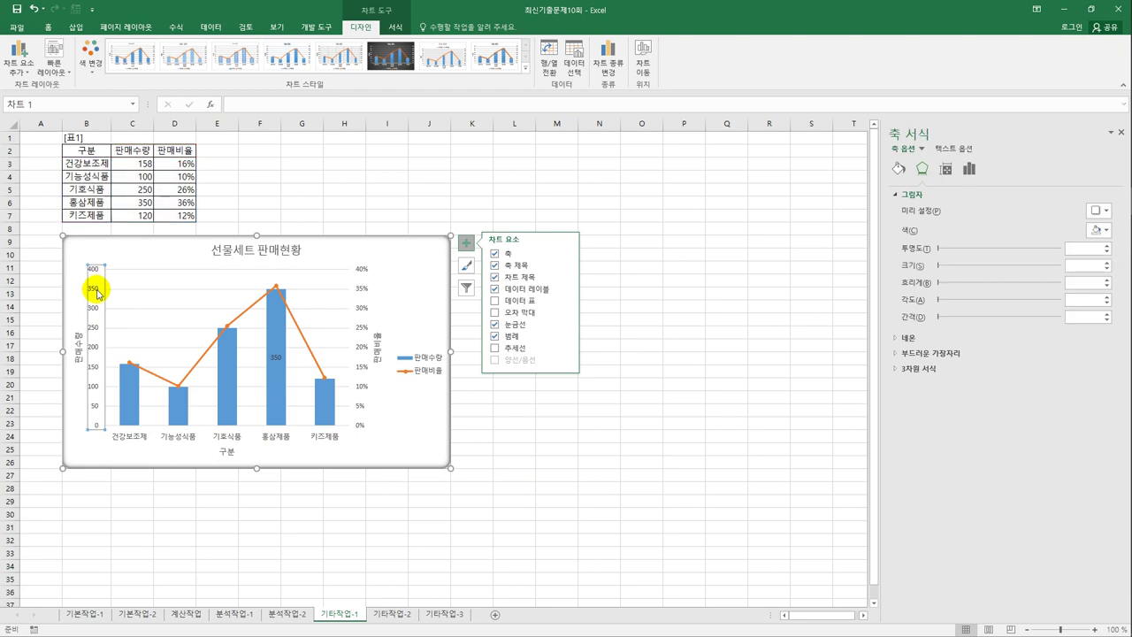
pyautogui.click(946, 169)
pyautogui.click(969, 169)
pyautogui.click(912, 194)
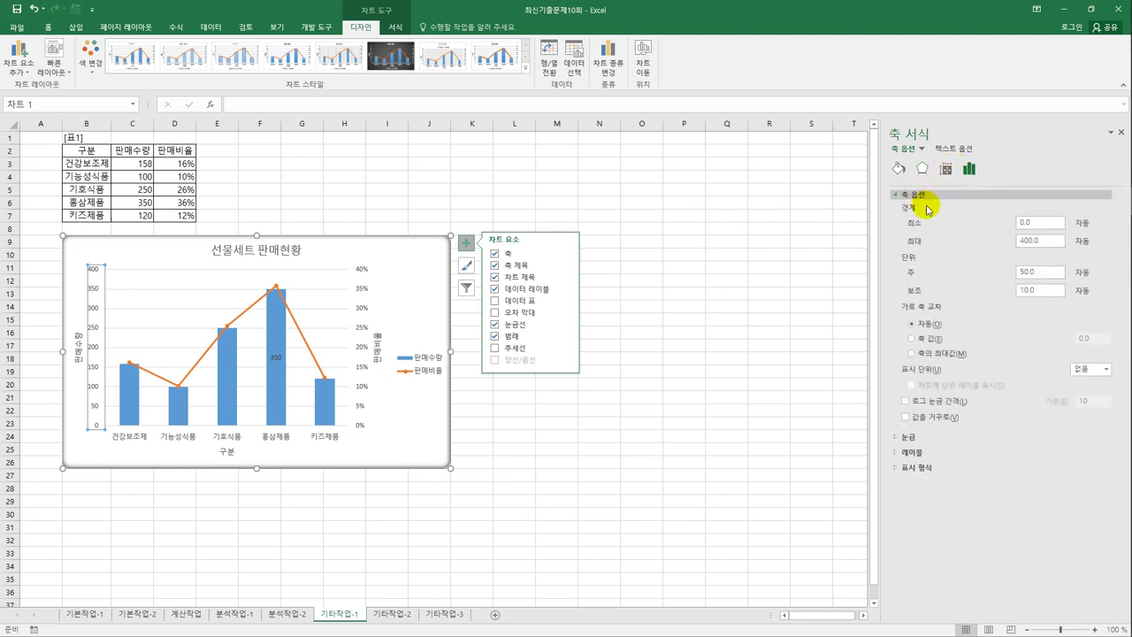
pyautogui.click(1037, 241)
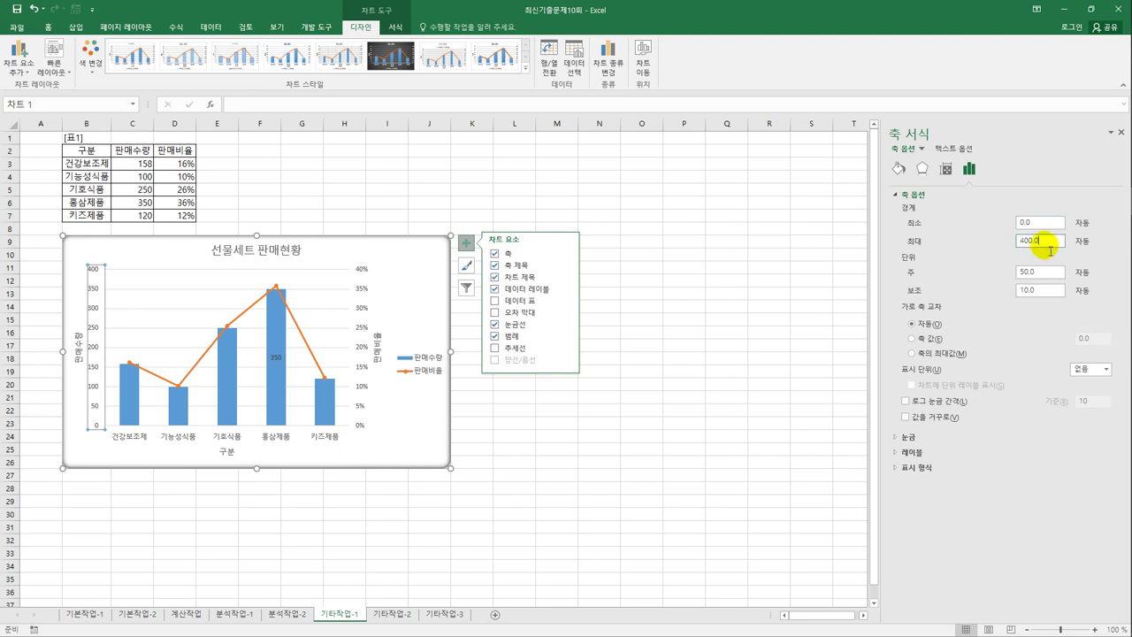
pyautogui.moveTo(1045, 271); pyautogui.dragTo(1006, 273)
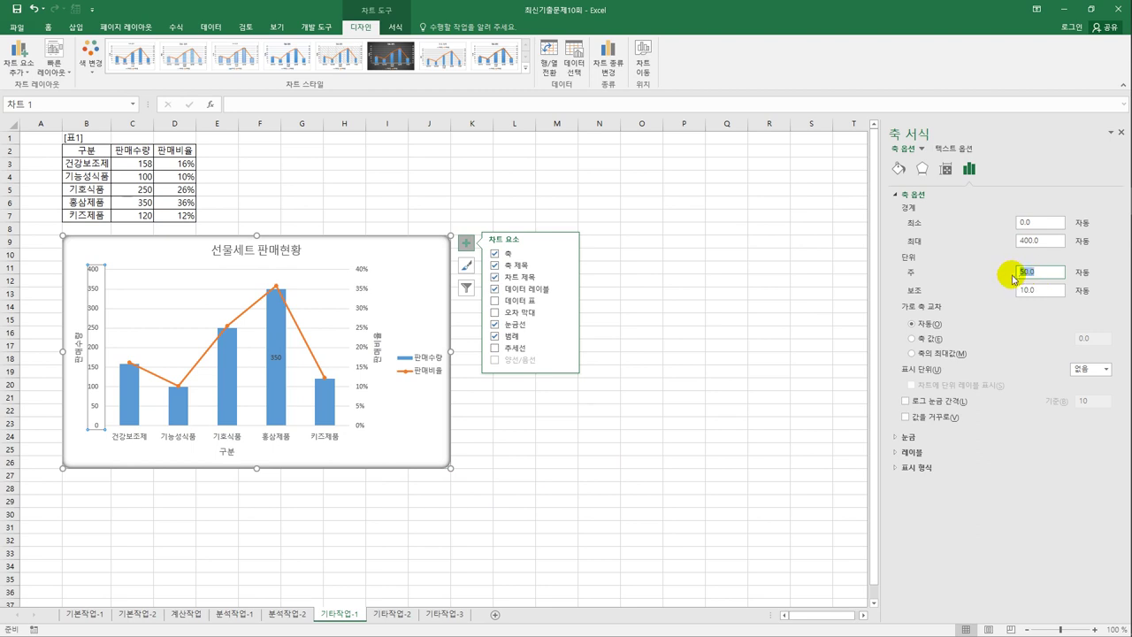
pyautogui.write('100')
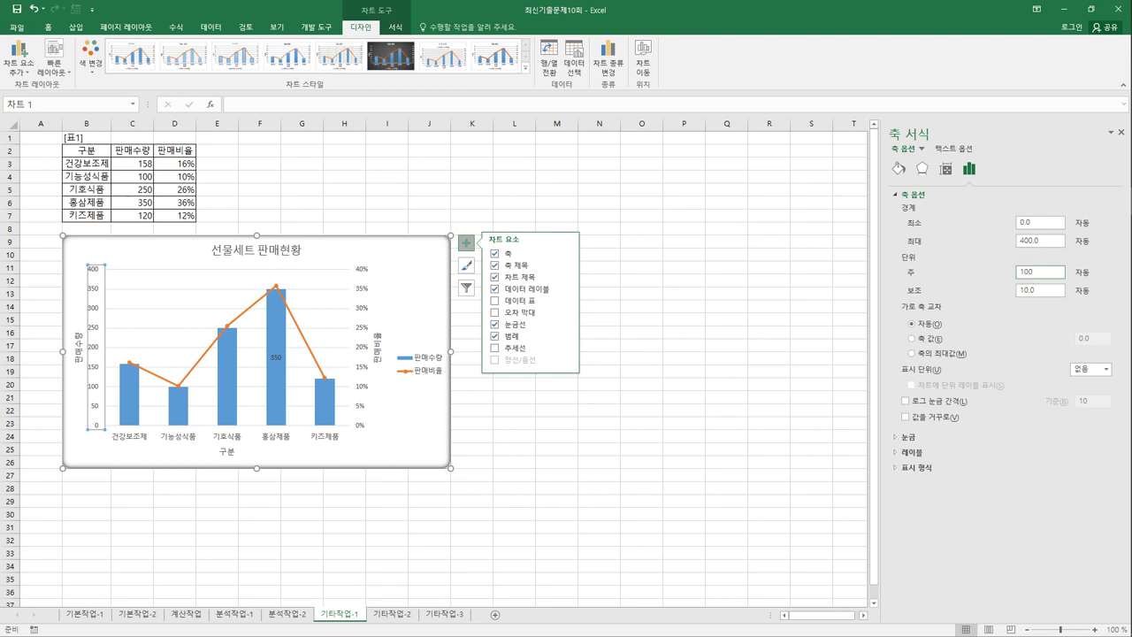
# - Set the major unit of the secondary vertical 판매비율 axis to 10% intervals and leave the chart
pyautogui.click(361, 274)
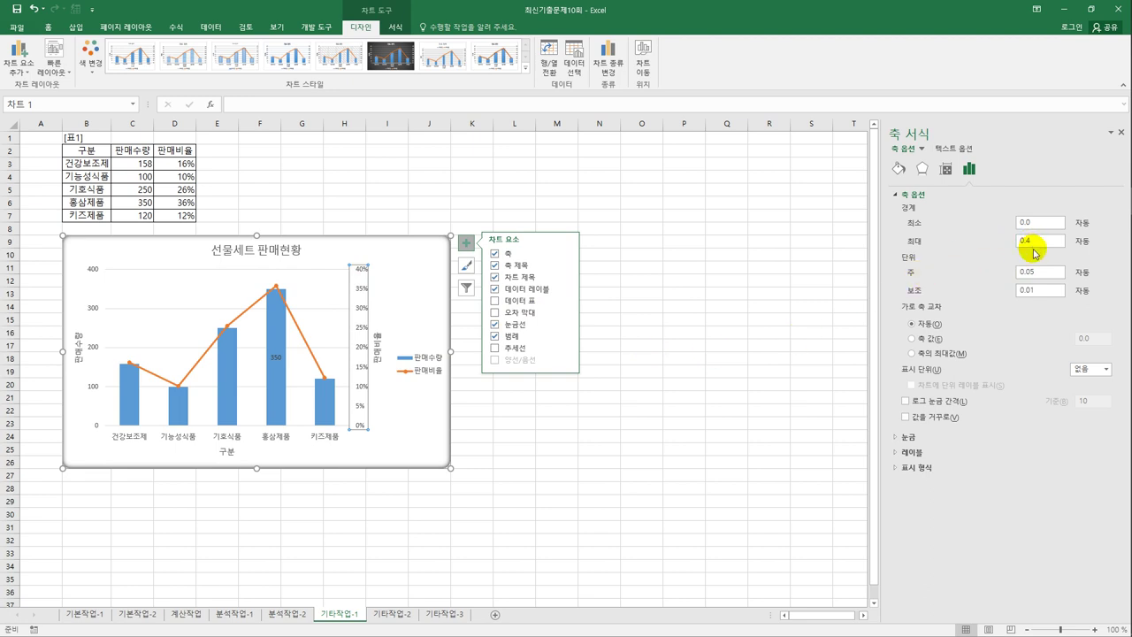
pyautogui.moveTo(1033, 273); pyautogui.dragTo(1017, 276)
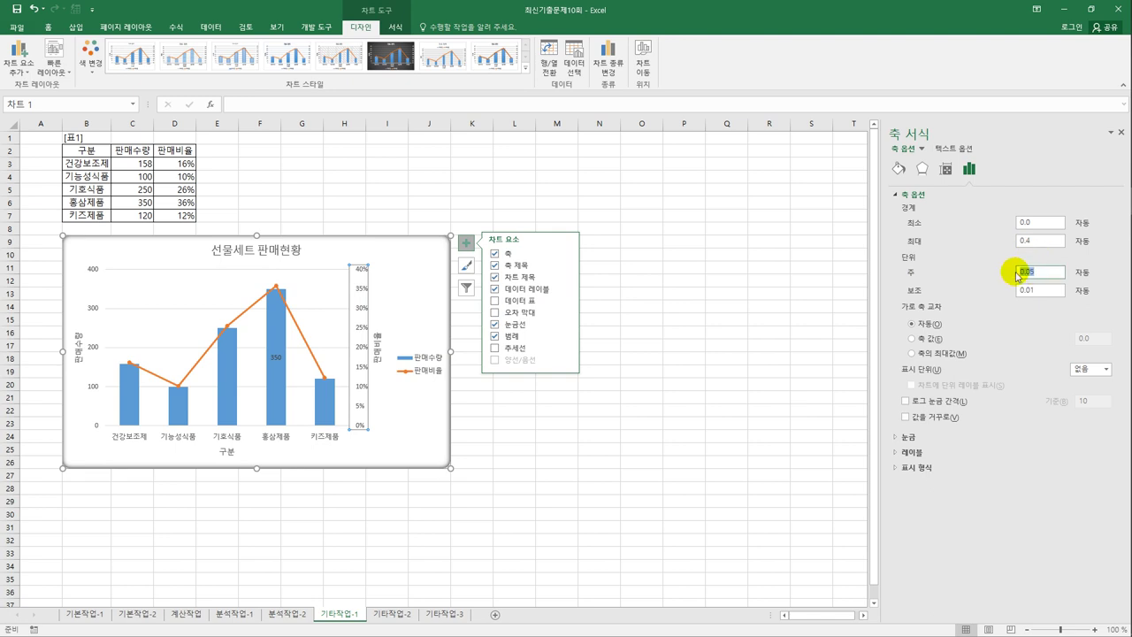
pyautogui.write('0')
pyautogui.click(486, 486)
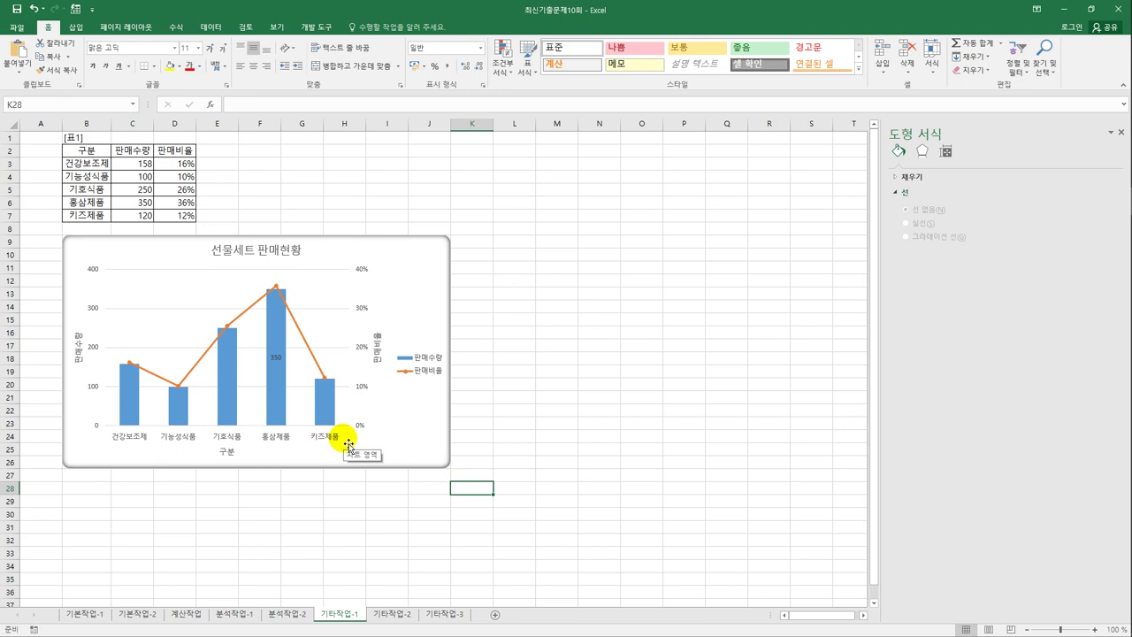
# - Start recording a macro named 가격서식 on the 기타작업-2 sheet, stored in the current workbook
pyautogui.click(397, 613)
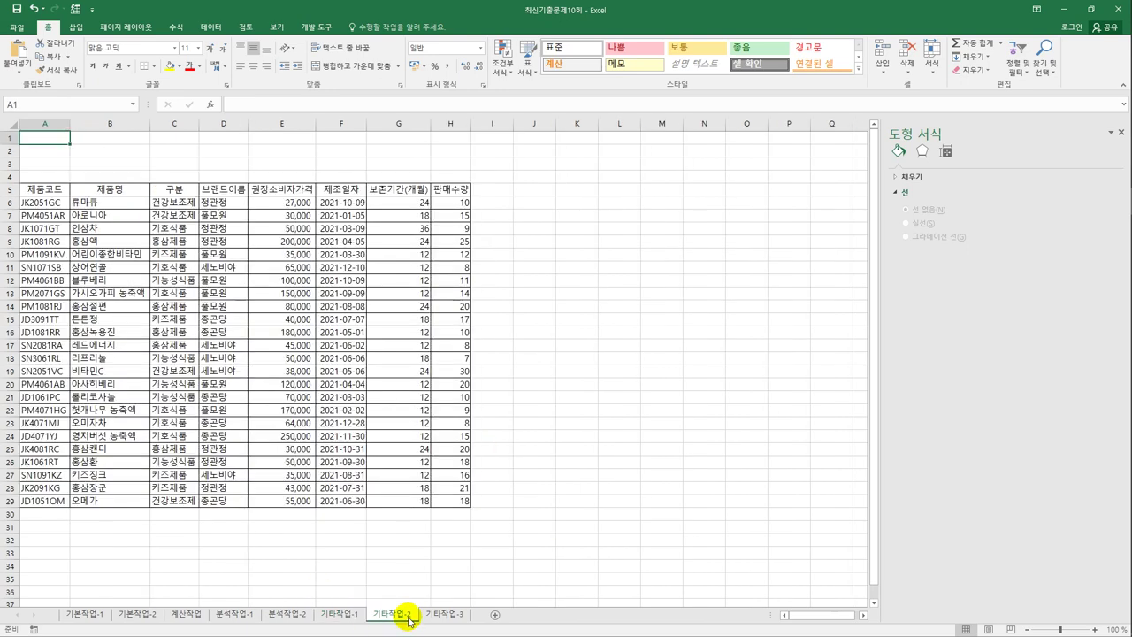
pyautogui.click(626, 386)
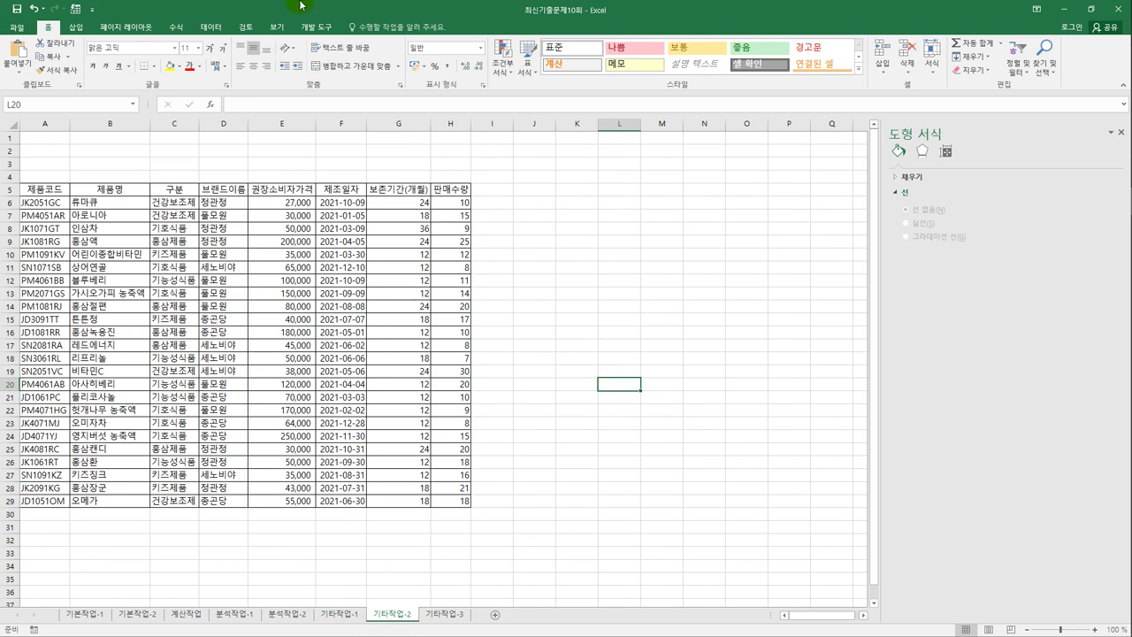
pyautogui.click(315, 27)
pyautogui.click(68, 44)
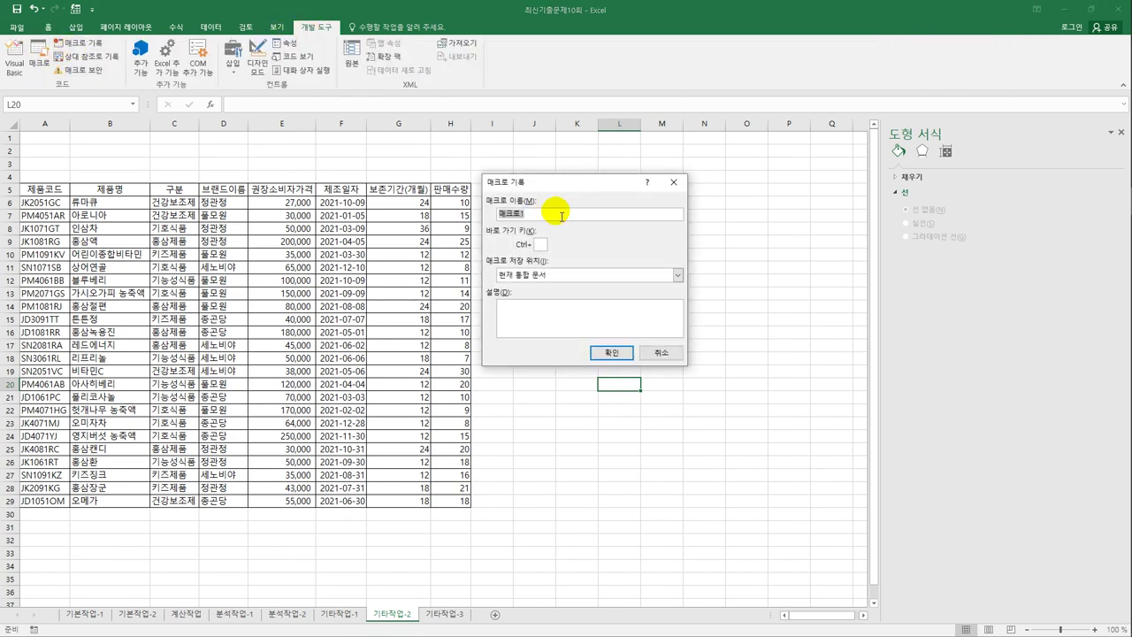
pyautogui.write('그격서시ㄱ')
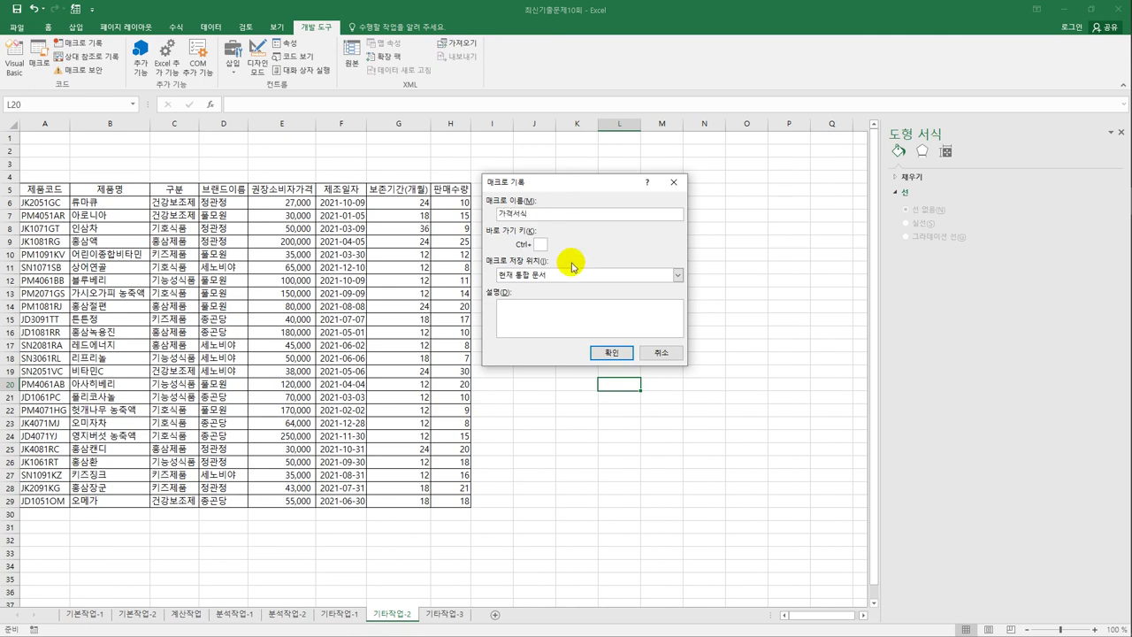
pyautogui.click(620, 353)
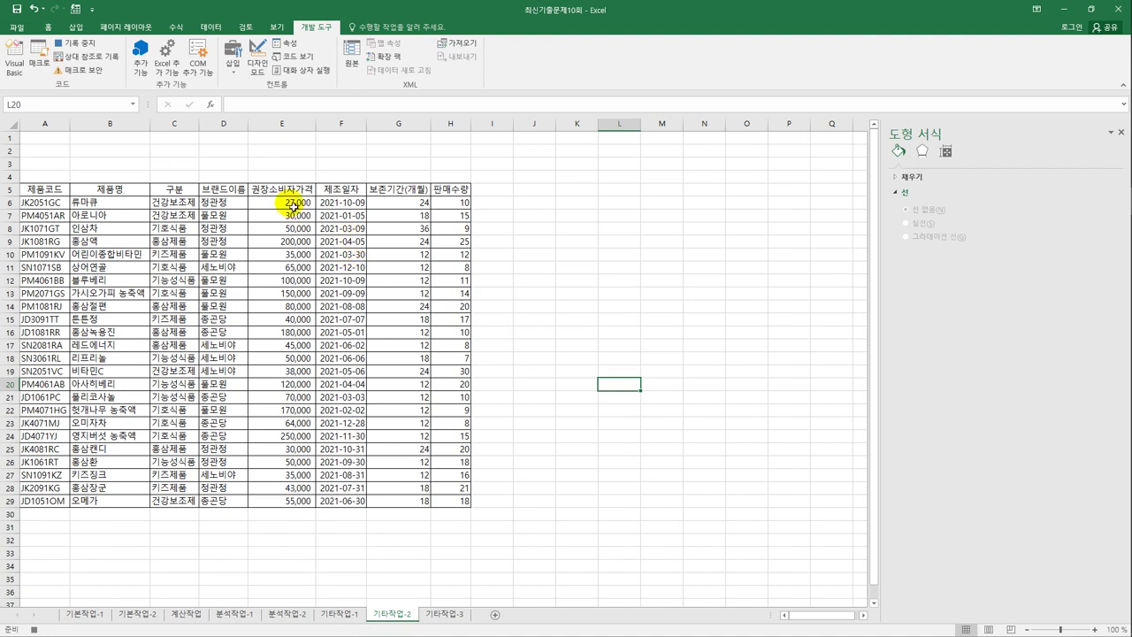
# - Format the 권장소비자가격 cells E6:E29 with the custom number code [빨강][>=100000]#,##0원;#,##0원 and stop recording the macro
pyautogui.moveTo(291, 202); pyautogui.dragTo(292, 510)
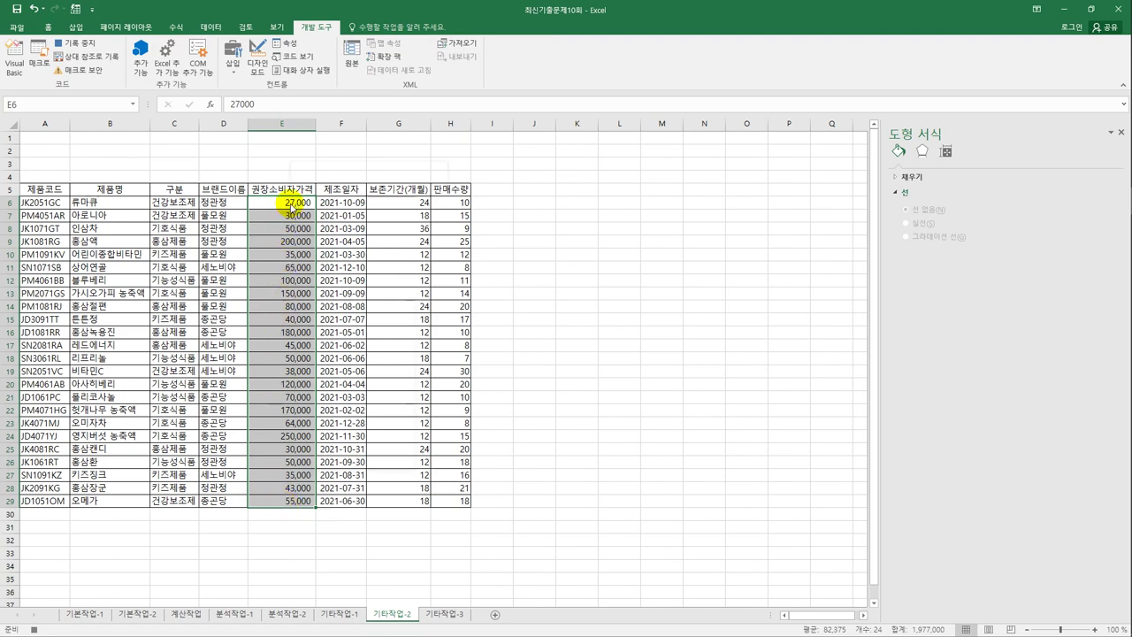
pyautogui.rightClick(292, 207)
pyautogui.click(354, 407)
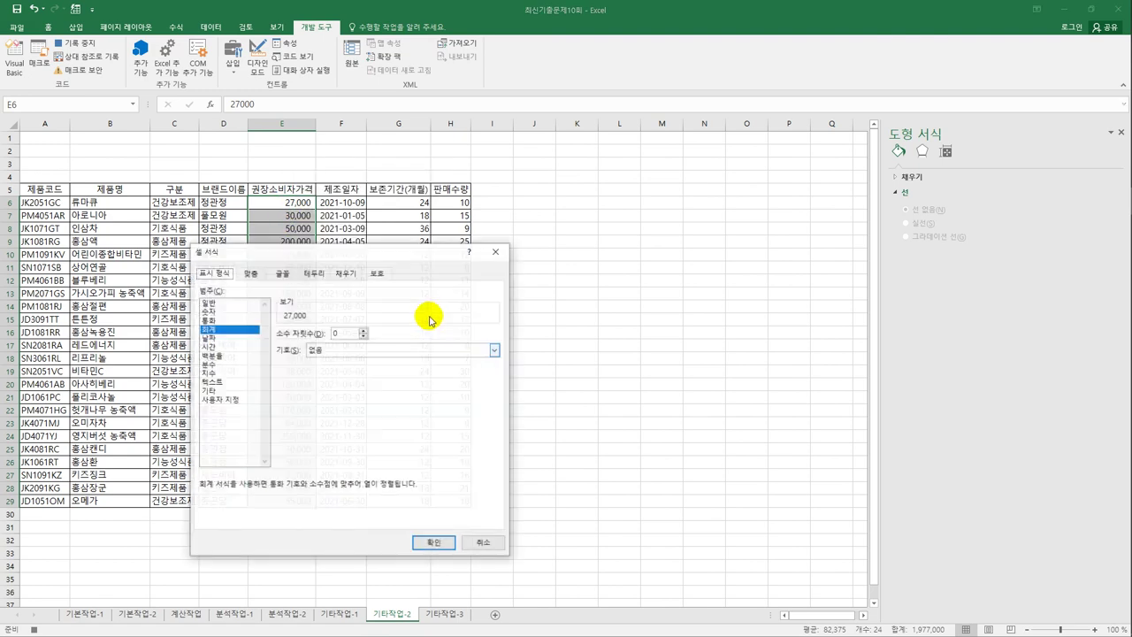
pyautogui.moveTo(407, 252); pyautogui.dragTo(713, 156)
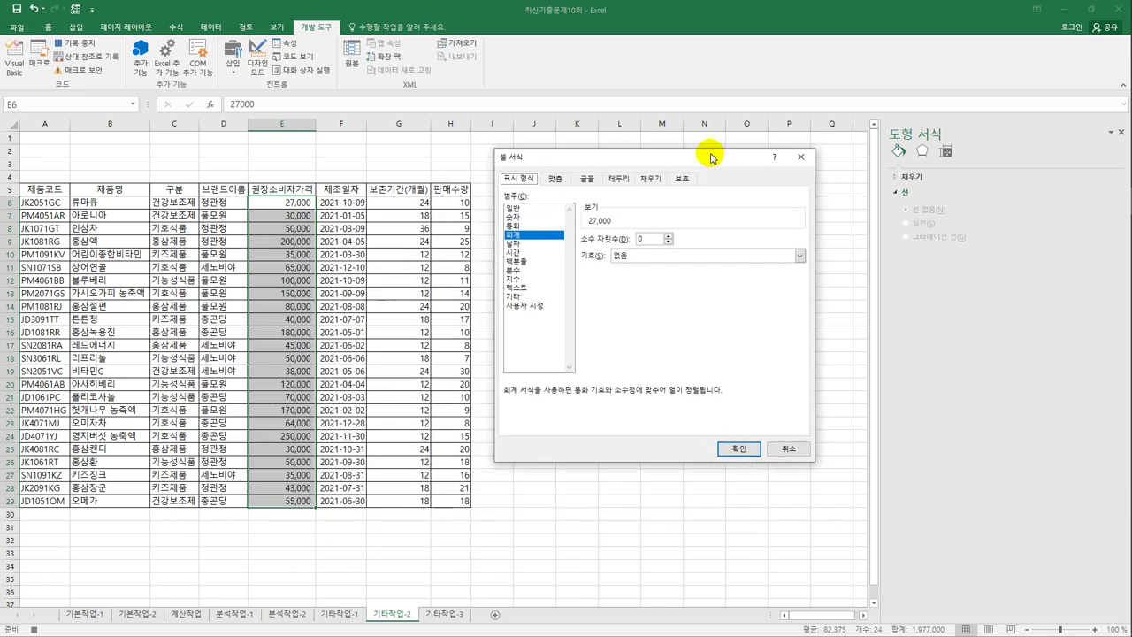
pyautogui.click(527, 305)
pyautogui.moveTo(706, 250); pyautogui.dragTo(575, 252)
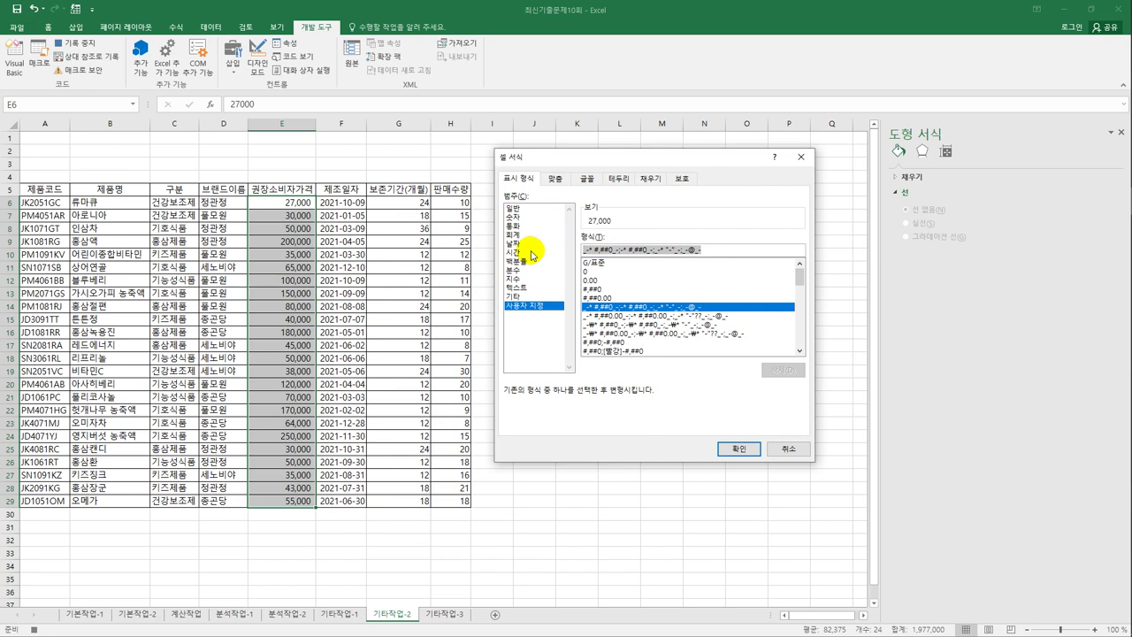
pyautogui.press('Delete')
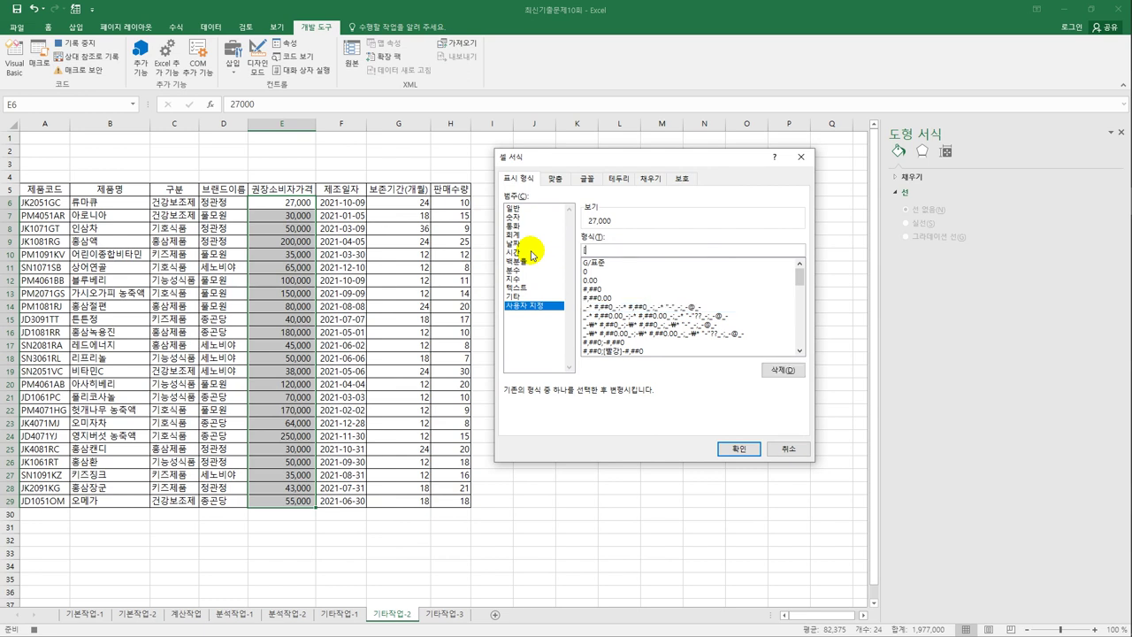
pyautogui.press('Hangul')
pyautogui.write('[빨강][>=100000]')
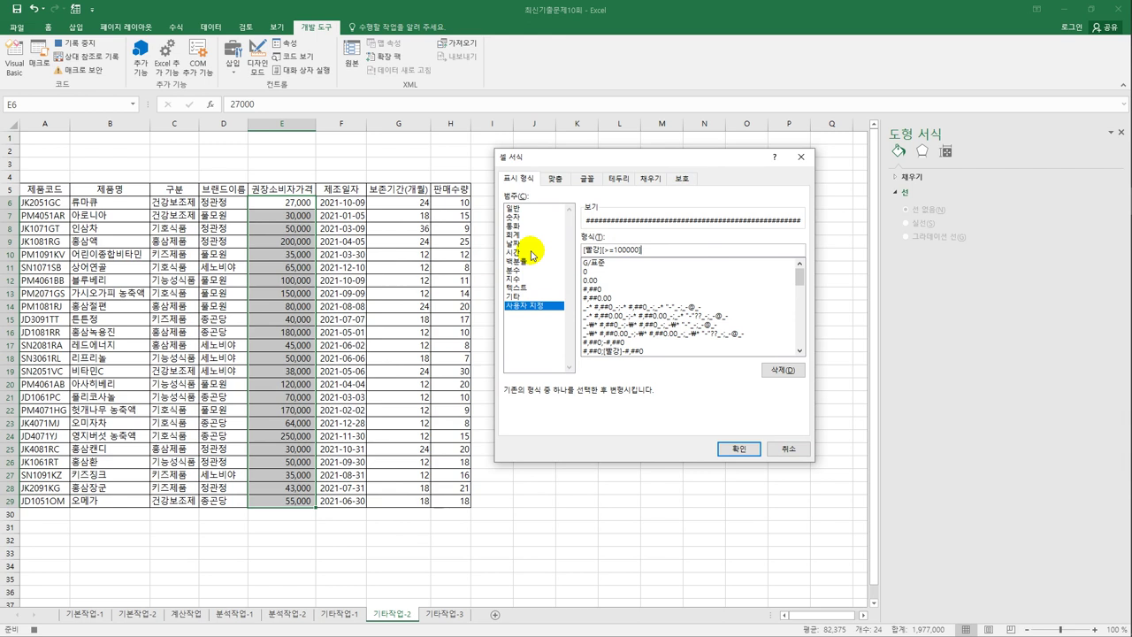
pyautogui.write('#,')
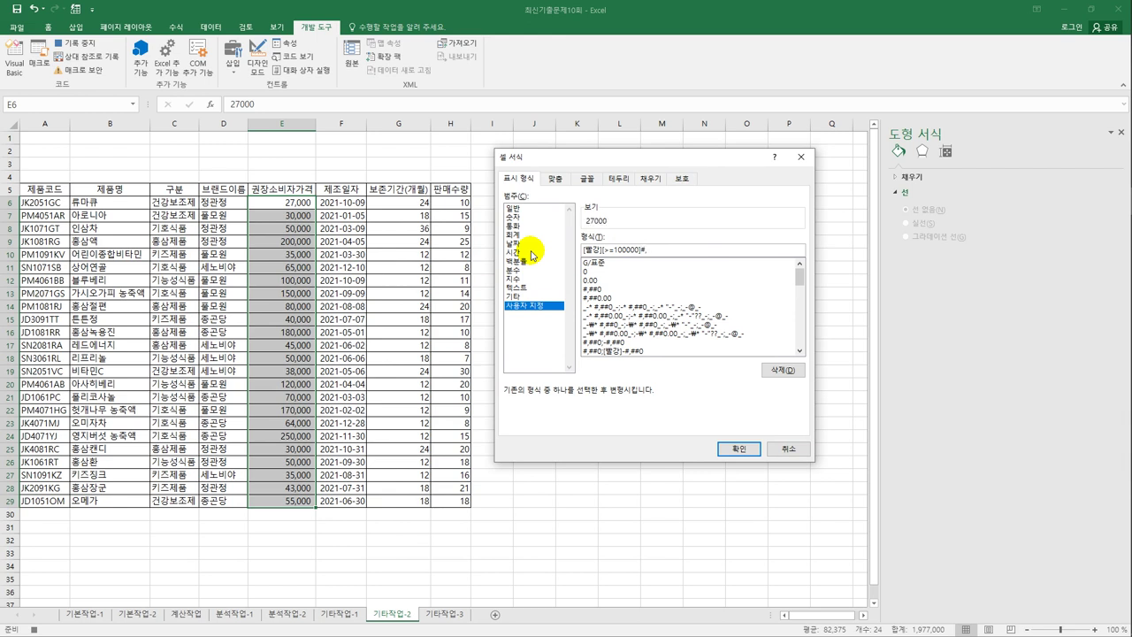
pyautogui.write('##0원;')
pyautogui.write('#,##0')
pyautogui.write('원')
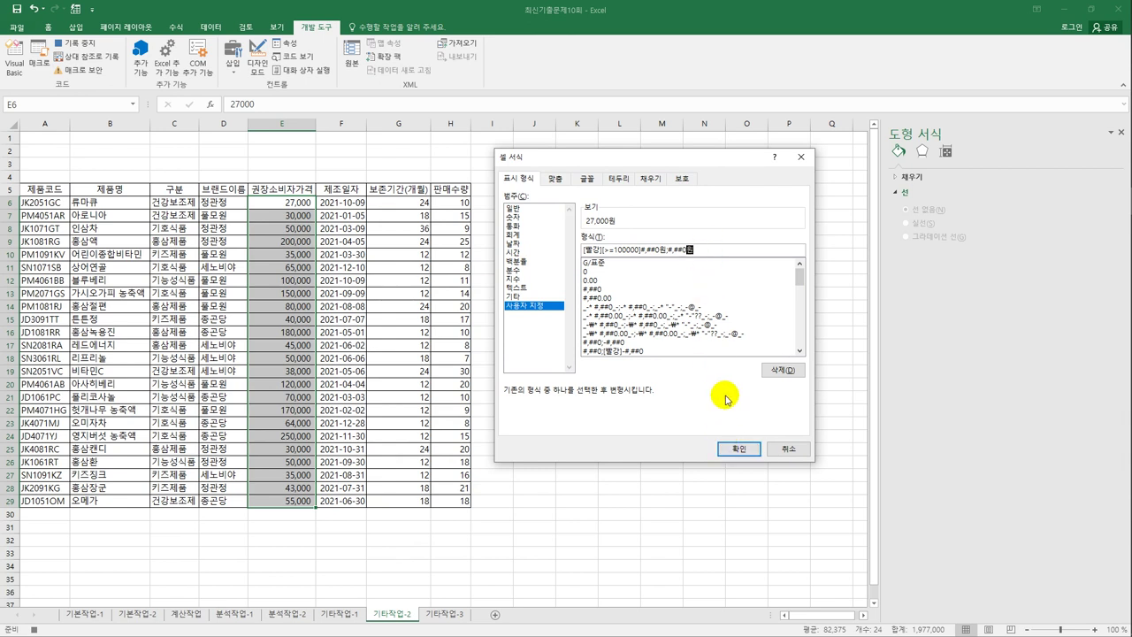
pyautogui.click(743, 450)
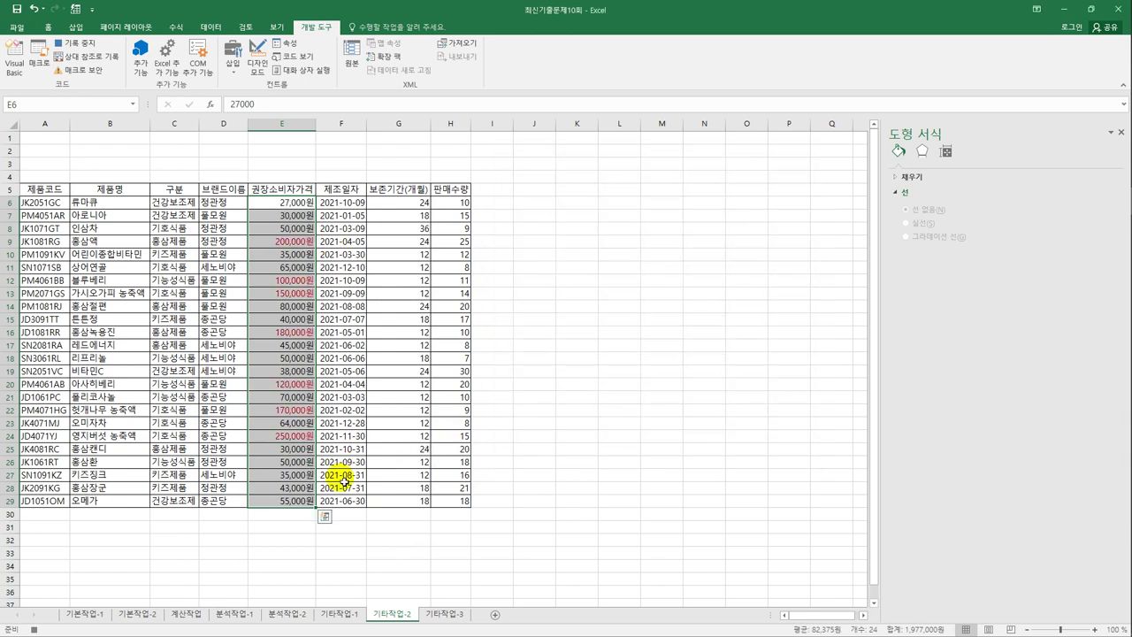
pyautogui.click(285, 501)
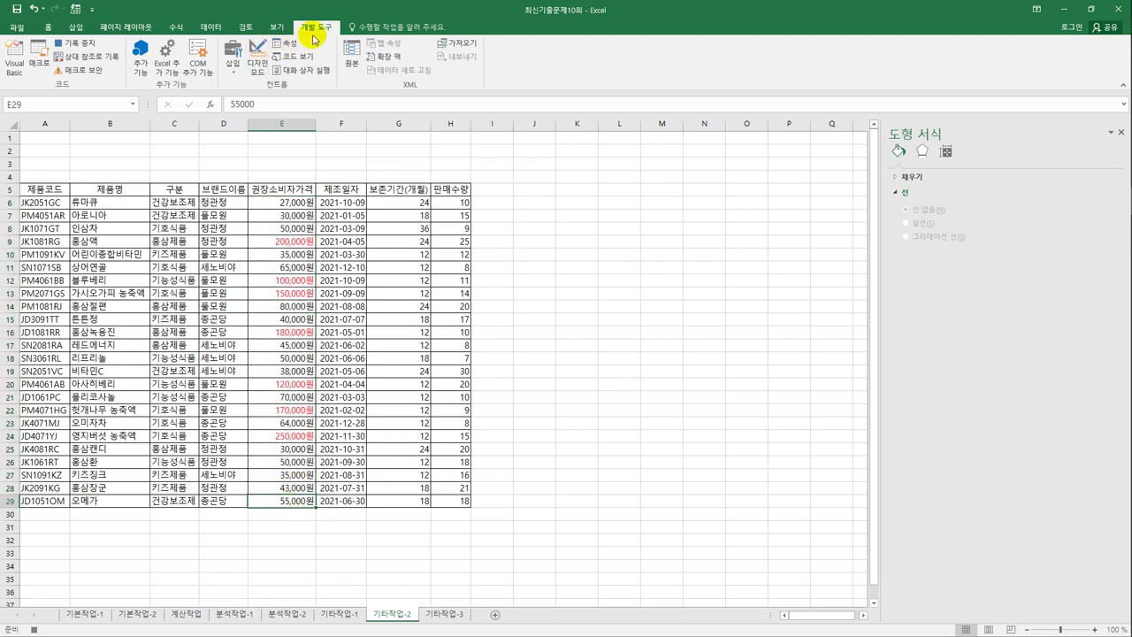
pyautogui.click(73, 43)
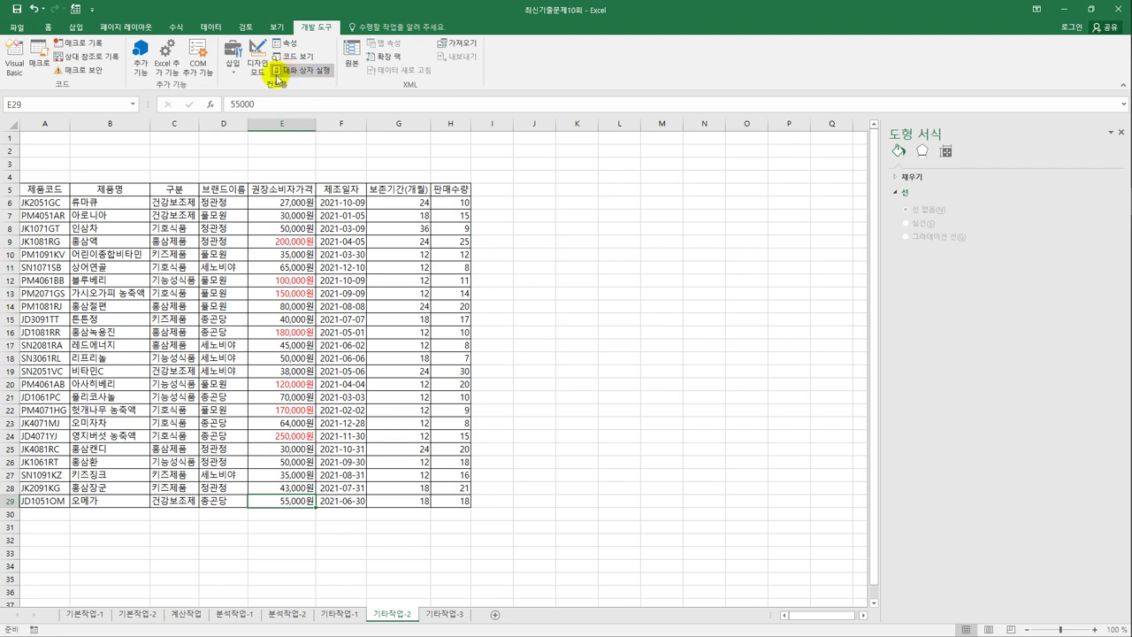
# - Place a form button over B2:C3, assign the 가격서식 macro to it and label it 가격서식
pyautogui.click(235, 78)
pyautogui.click(227, 92)
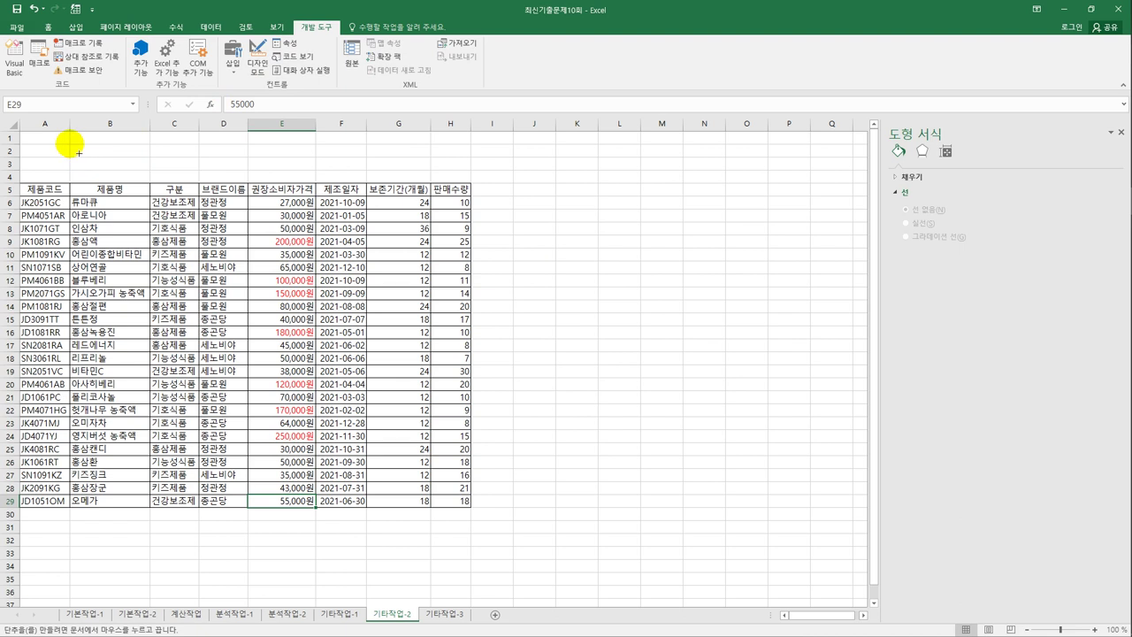
pyautogui.moveTo(71, 144); pyautogui.dragTo(199, 176)
pyautogui.click(500, 202)
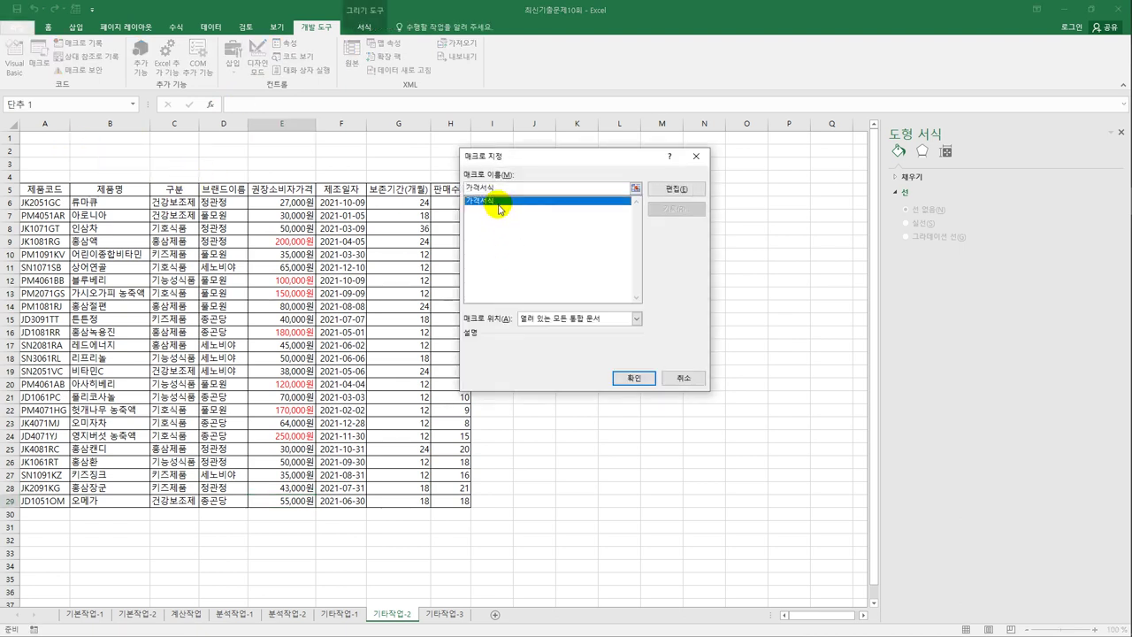
pyautogui.click(635, 381)
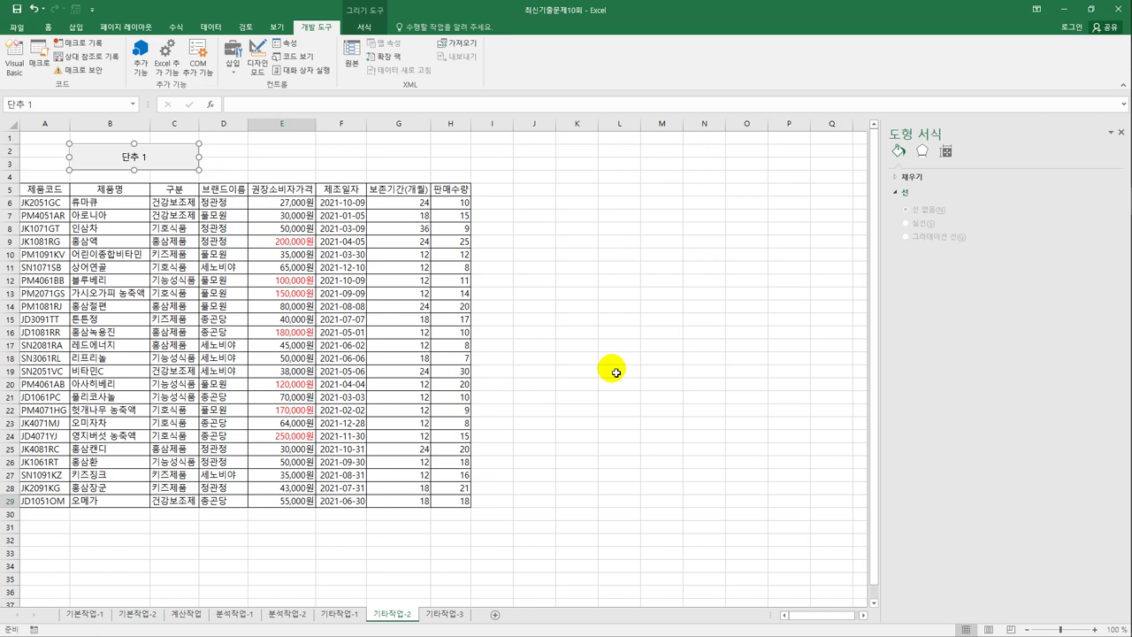
pyautogui.write('가격서식')
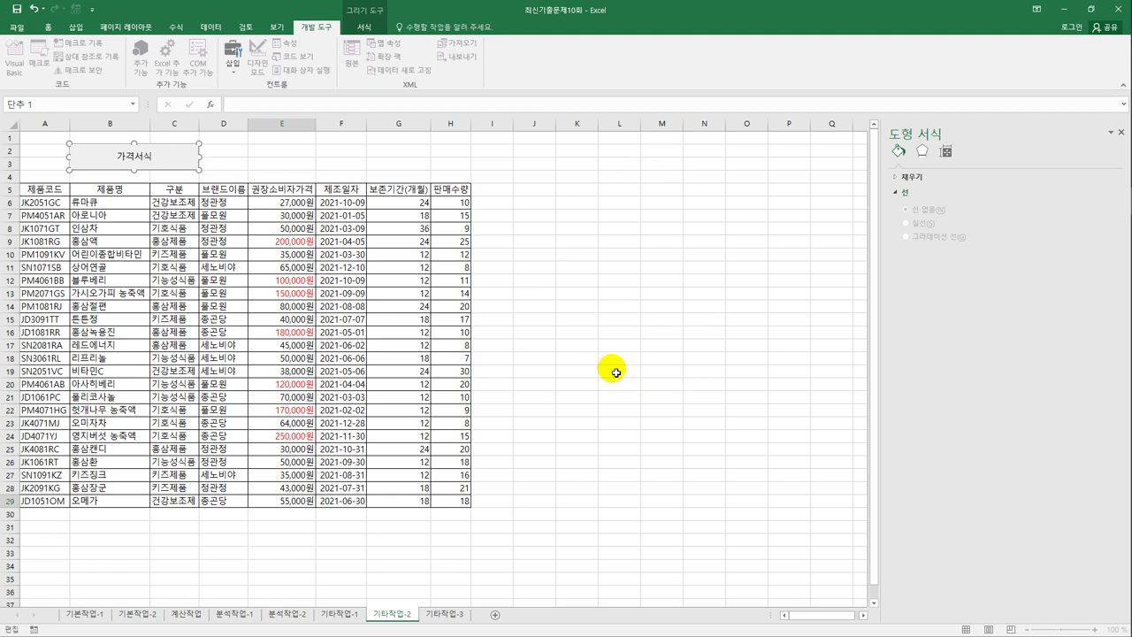
pyautogui.click(607, 268)
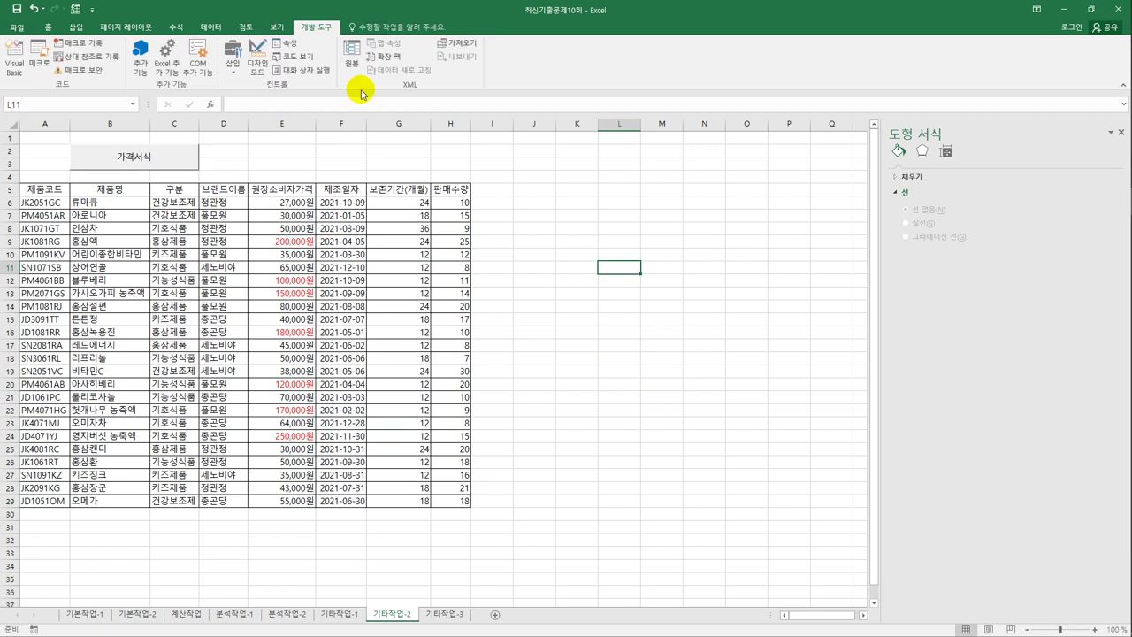
# - Start recording a second macro named 날짜서식, stored in the current workbook
pyautogui.click(79, 42)
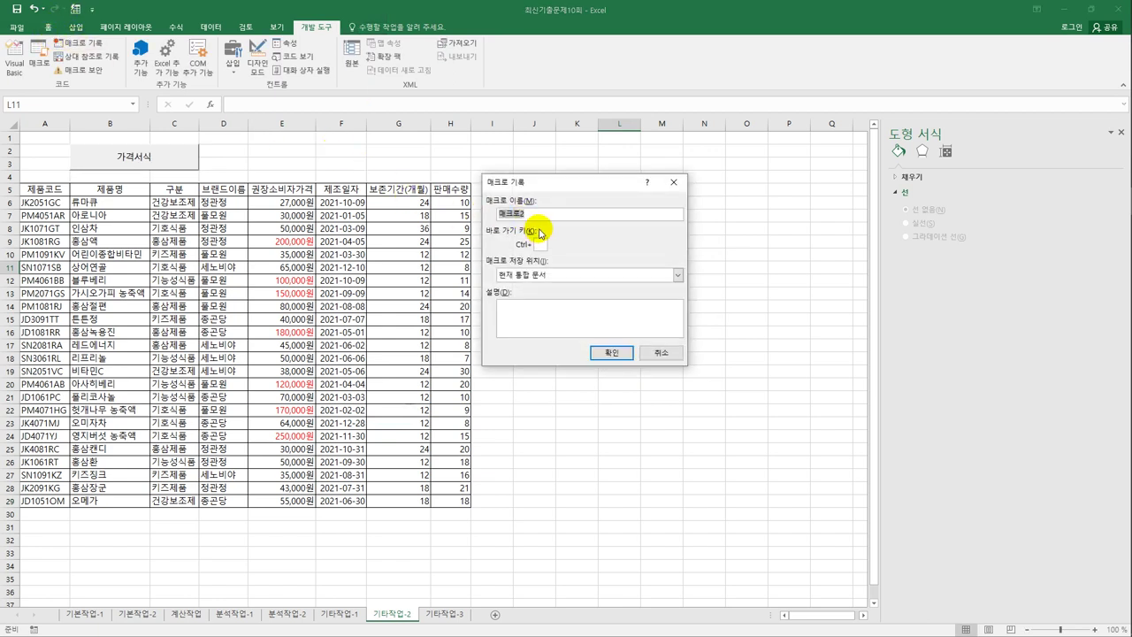
pyautogui.write('날짜서식')
pyautogui.click(613, 355)
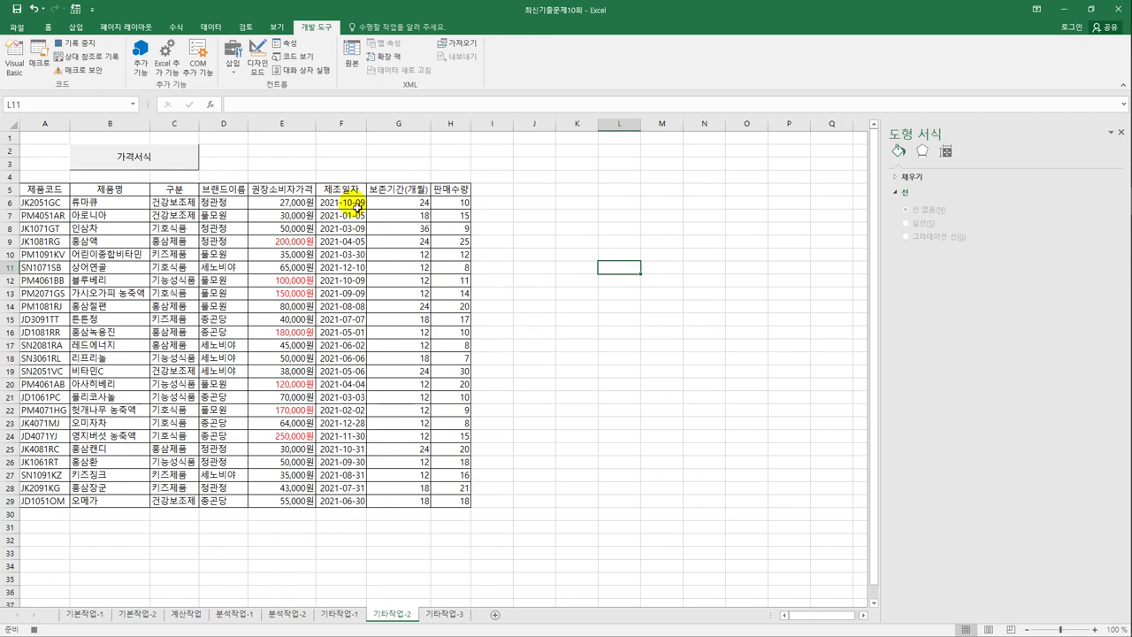
# - Format the 제조일자 cells F6:F29 with the custom number code yyyy-mm-dd (aaa) and stop recording the macro
pyautogui.moveTo(358, 208); pyautogui.dragTo(338, 500)
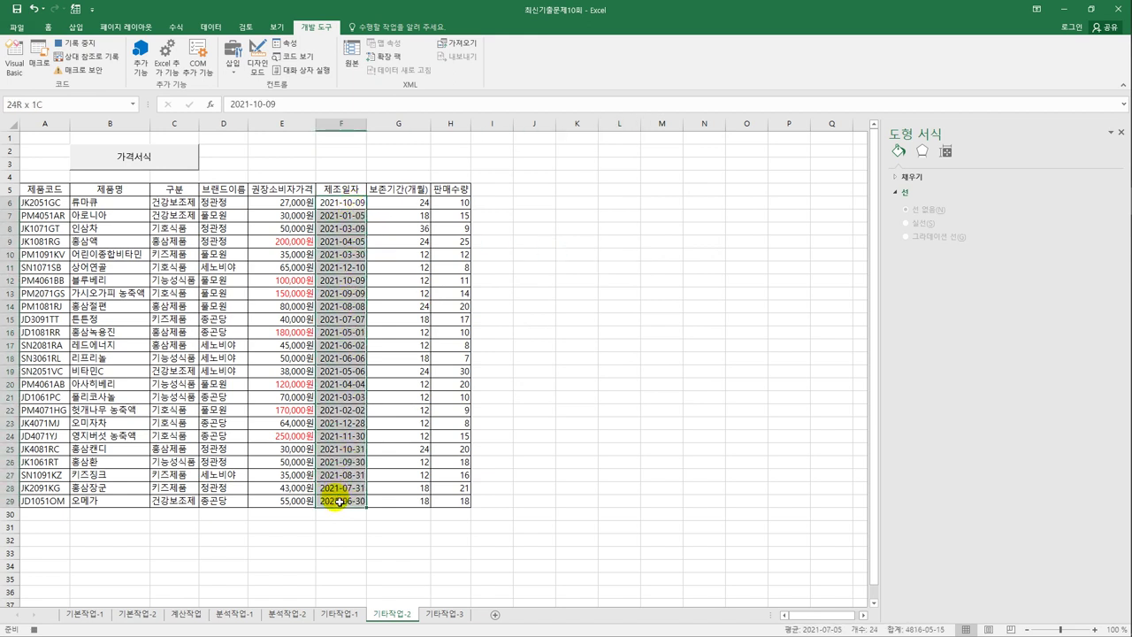
pyautogui.rightClick(352, 273)
pyautogui.click(434, 460)
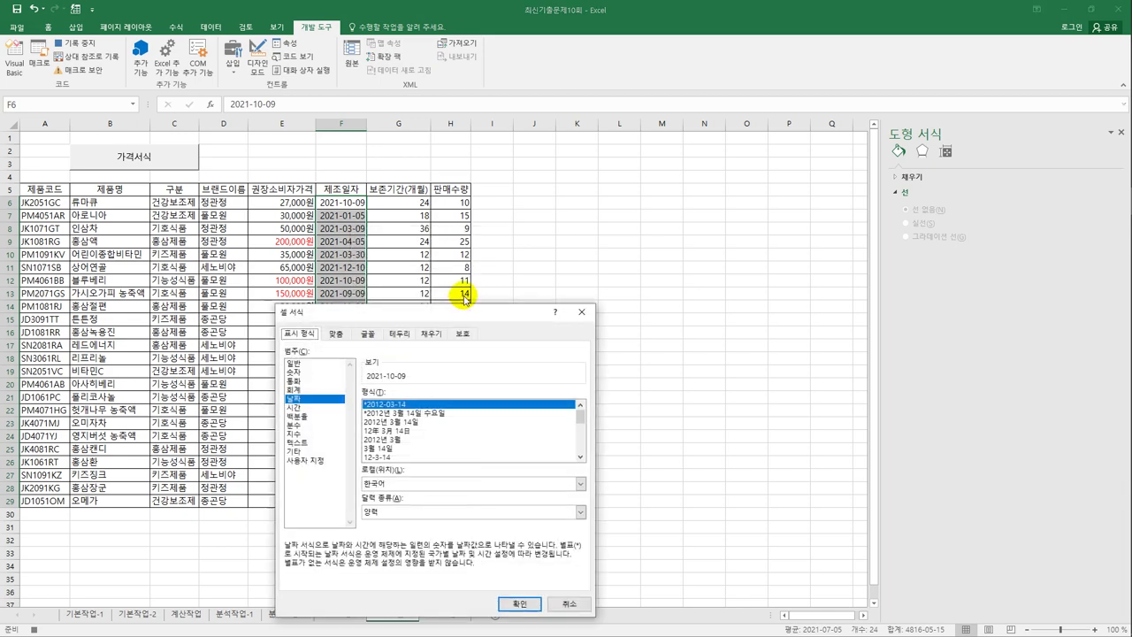
pyautogui.moveTo(461, 311); pyautogui.dragTo(631, 154)
pyautogui.click(491, 303)
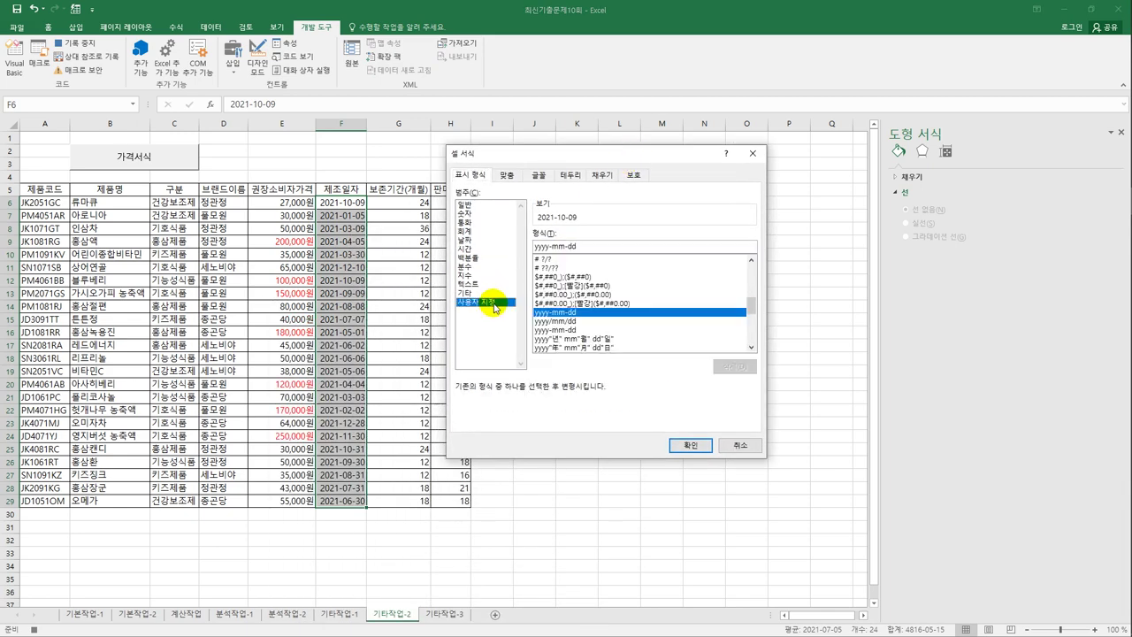
pyautogui.click(598, 254)
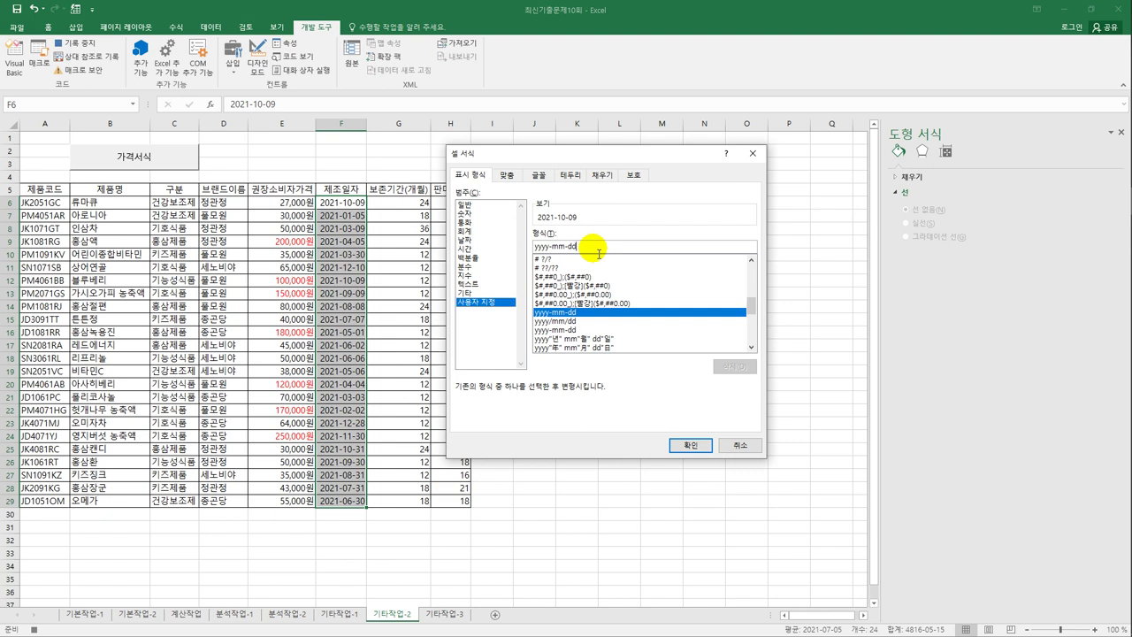
pyautogui.write('(')
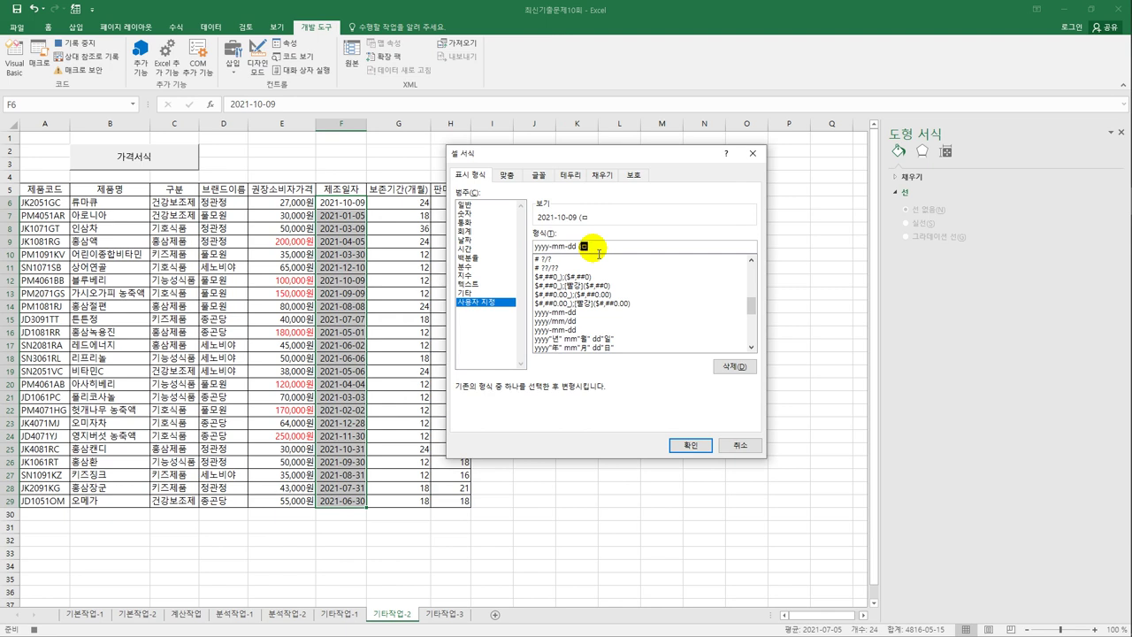
pyautogui.write('aaa')
pyautogui.click(694, 446)
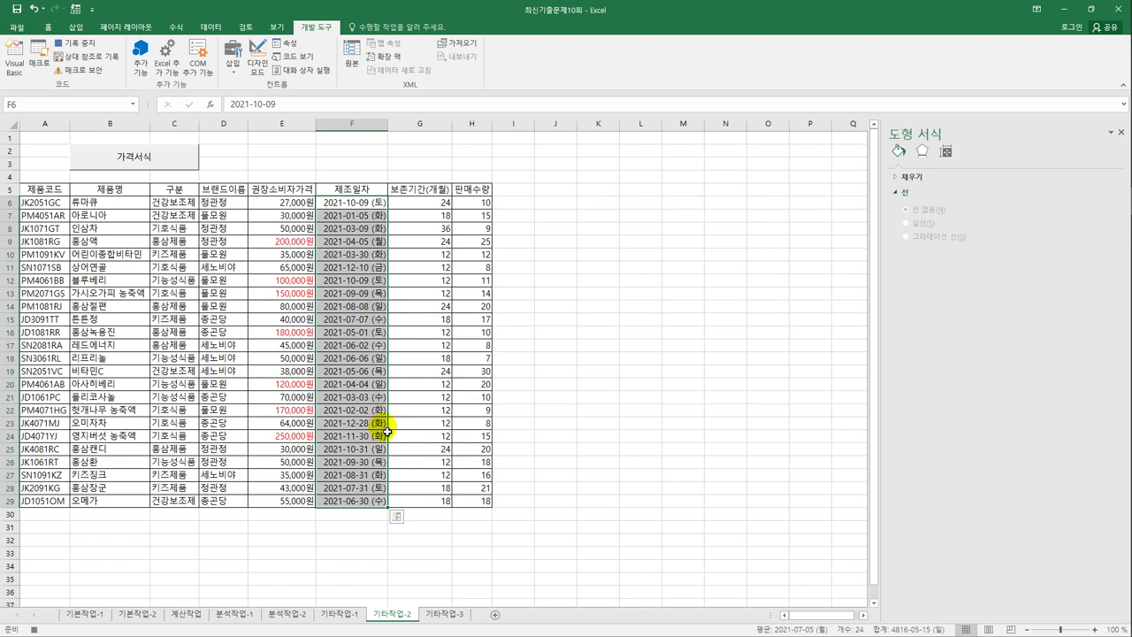
pyautogui.click(361, 501)
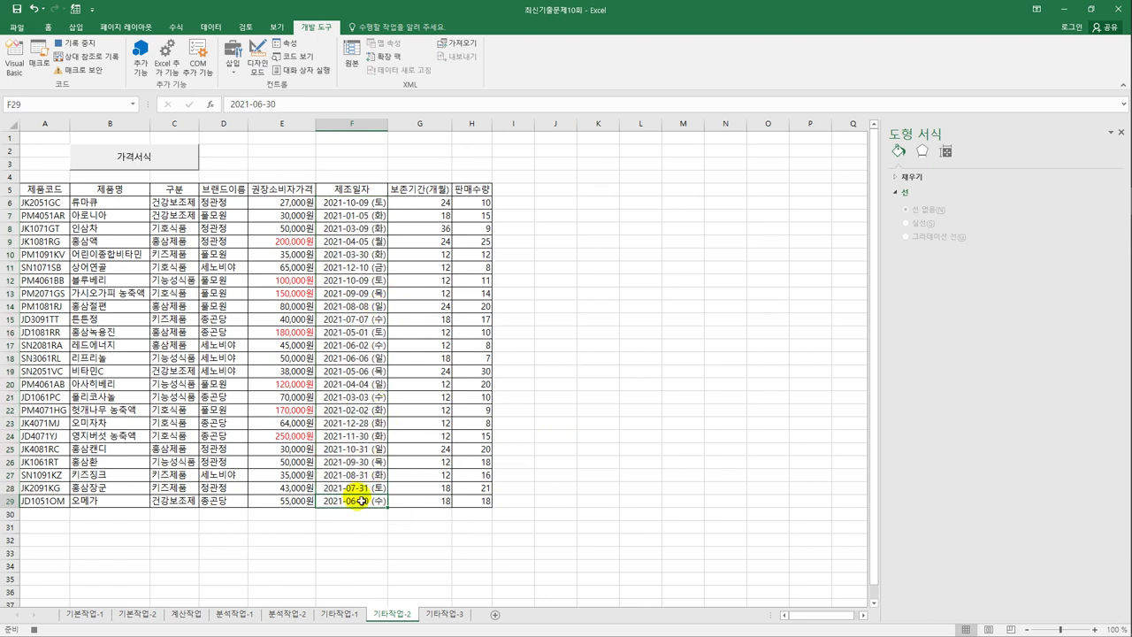
pyautogui.click(67, 45)
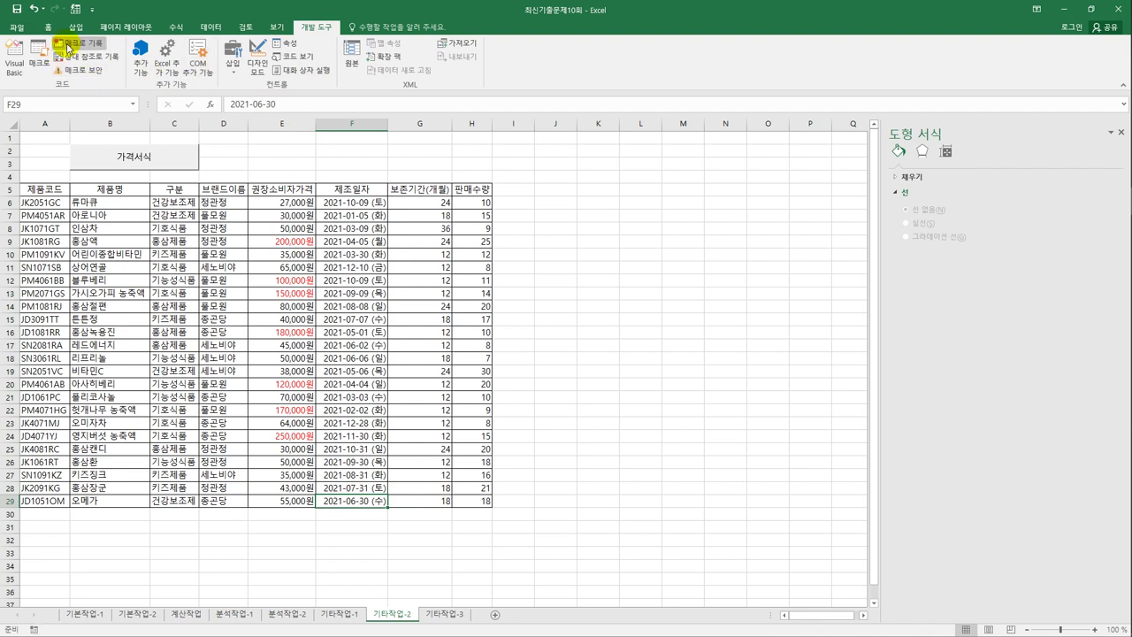
# - Place a form button over E2:F3, assign the 날짜서식 macro to it and label it 날짜서식
pyautogui.click(233, 58)
pyautogui.click(228, 97)
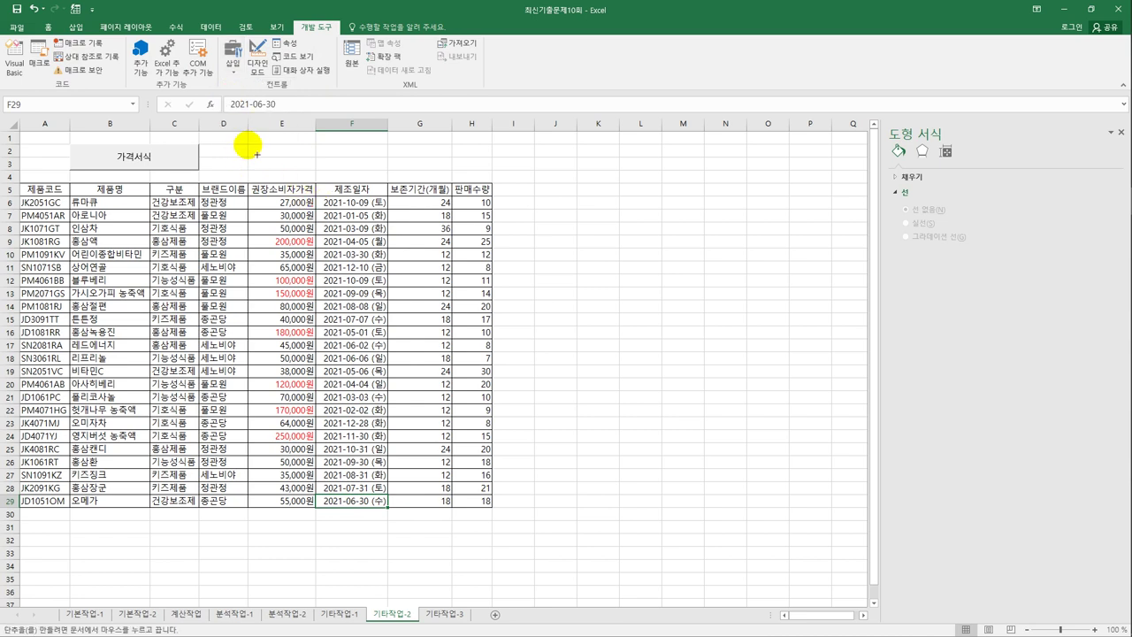
pyautogui.moveTo(257, 153); pyautogui.dragTo(386, 178)
pyautogui.click(513, 209)
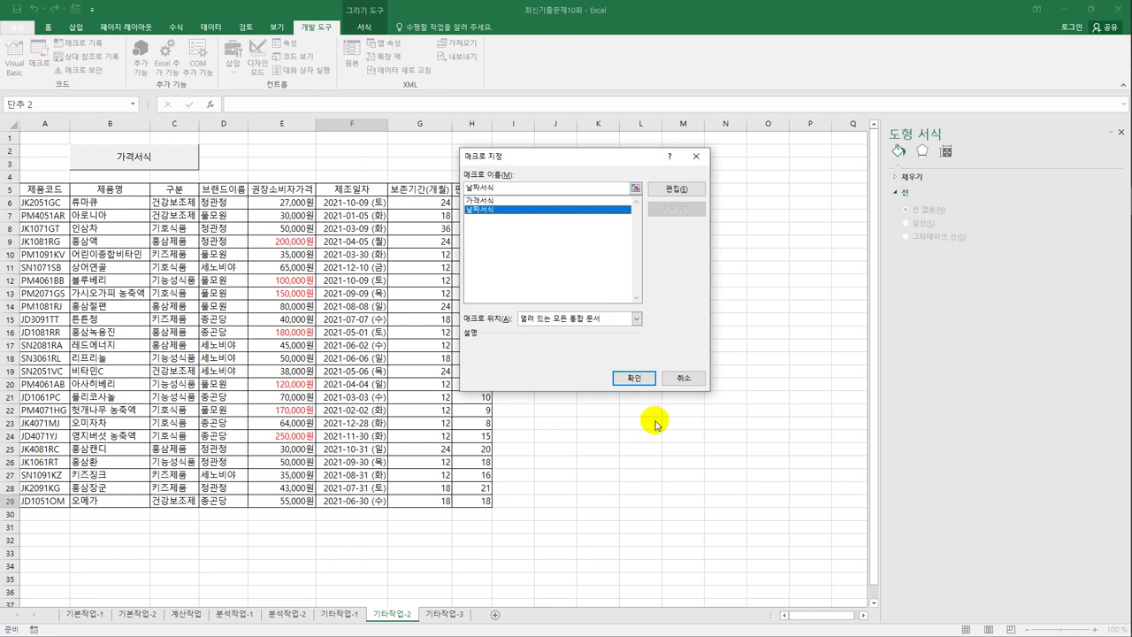
pyautogui.click(643, 379)
pyautogui.write('나')
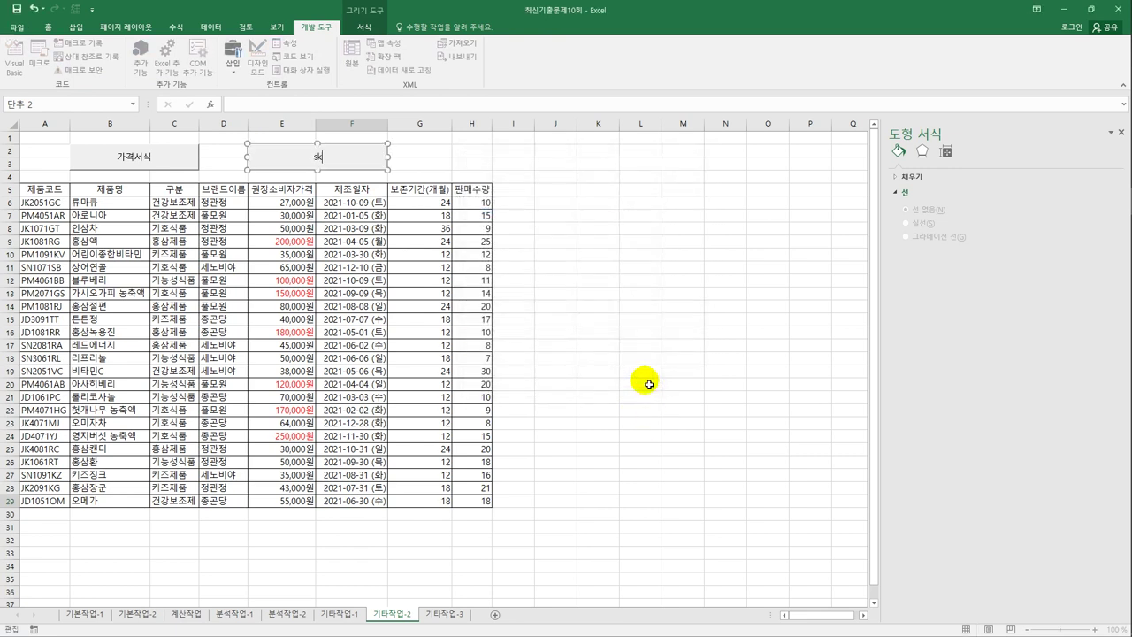
pyautogui.press('BackSpace')
pyautogui.press('BackSpace')
pyautogui.write('날짜서식')
pyautogui.click(649, 384)
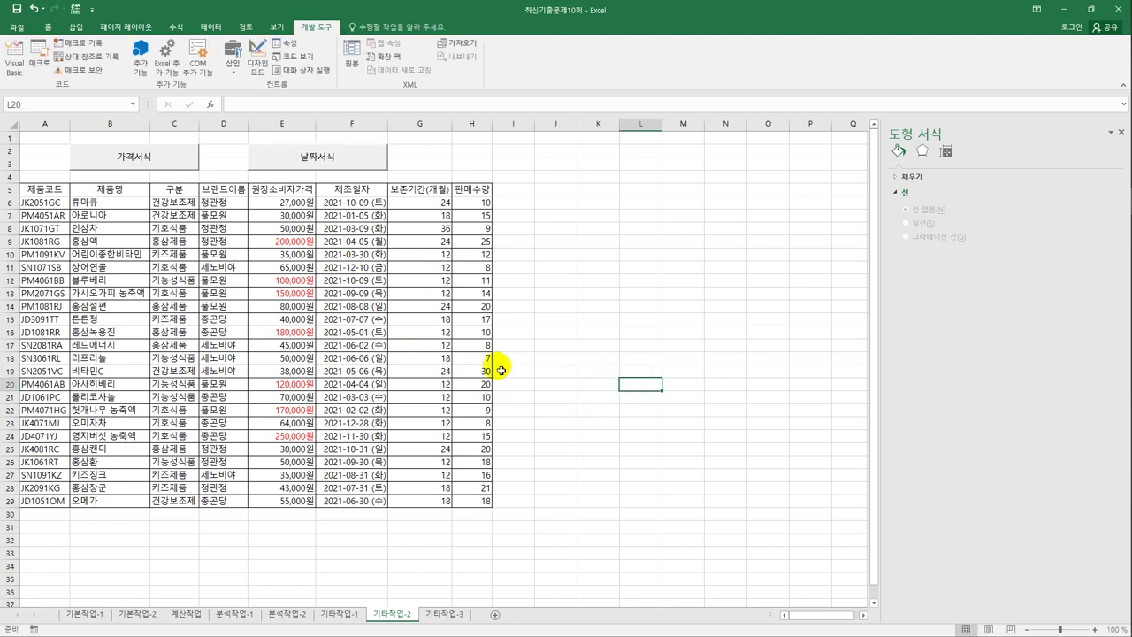
# - On the 기타작업-3 sheet, give the 판매등록 command button a click procedure containing 건강식품판매.Show
pyautogui.click(444, 614)
pyautogui.click(457, 373)
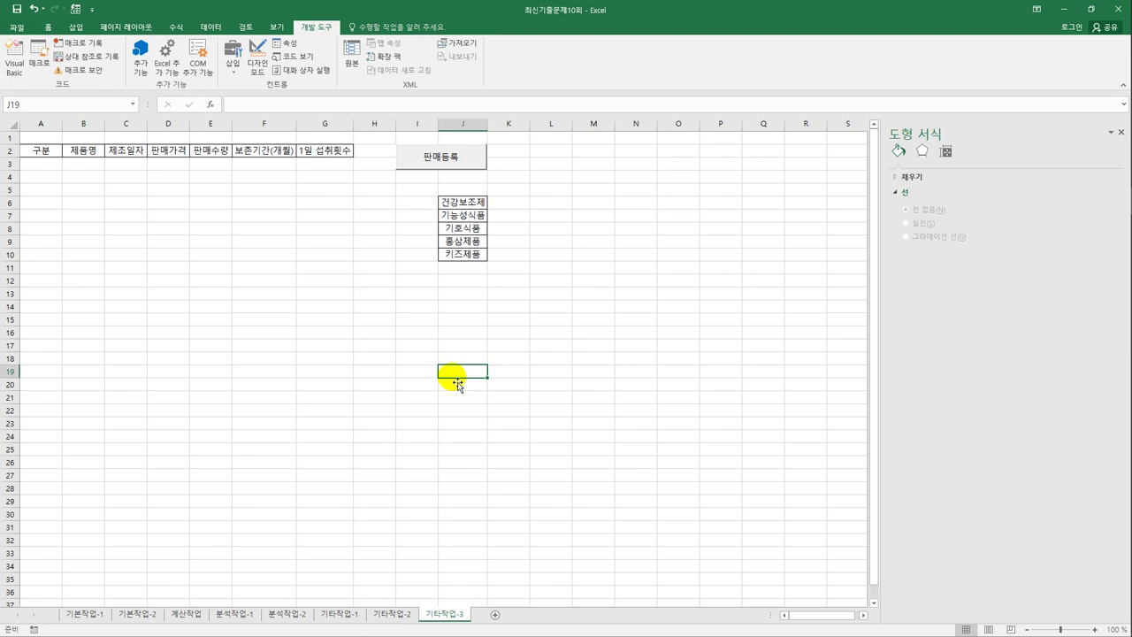
pyautogui.click(256, 59)
pyautogui.click(444, 168)
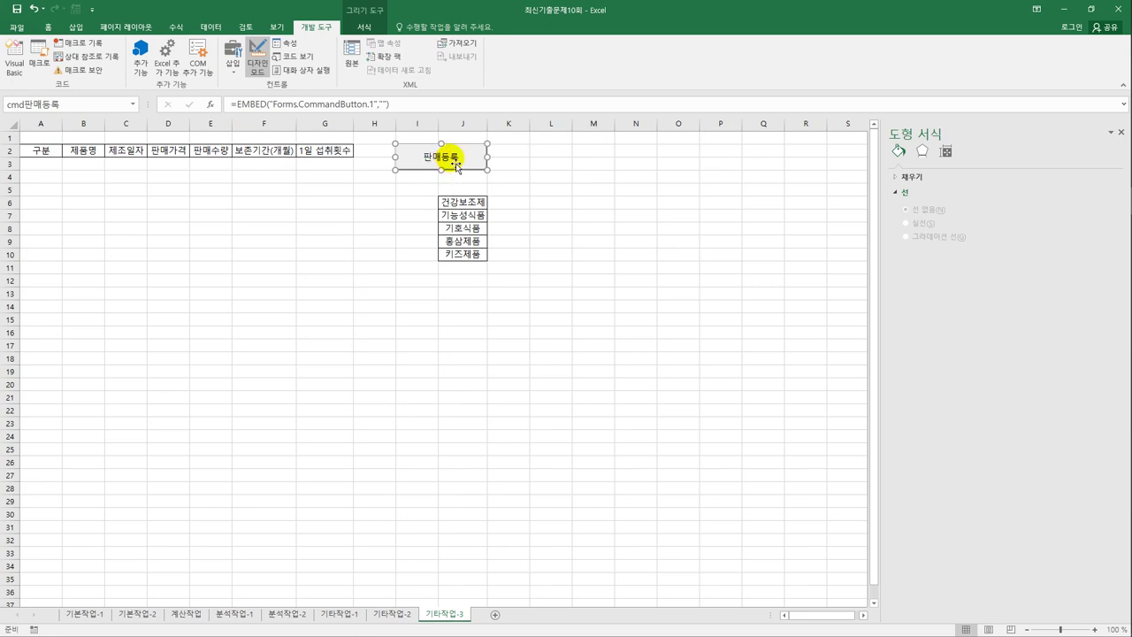
pyautogui.doubleClick(454, 161)
pyautogui.press('Tab')
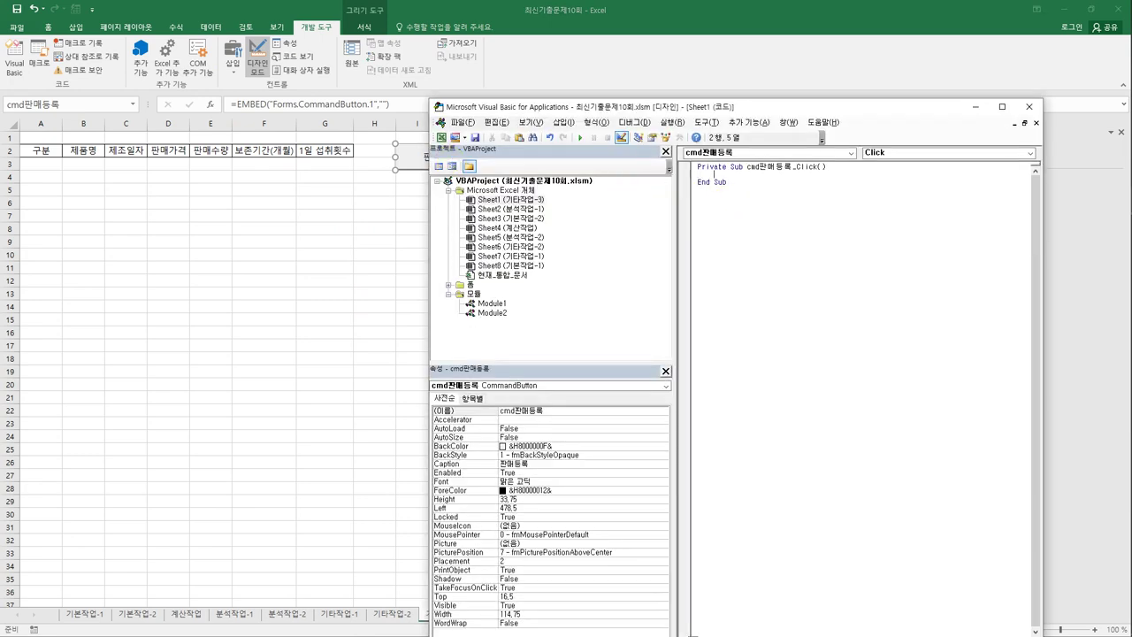
pyautogui.write('건강식품판매.sh')
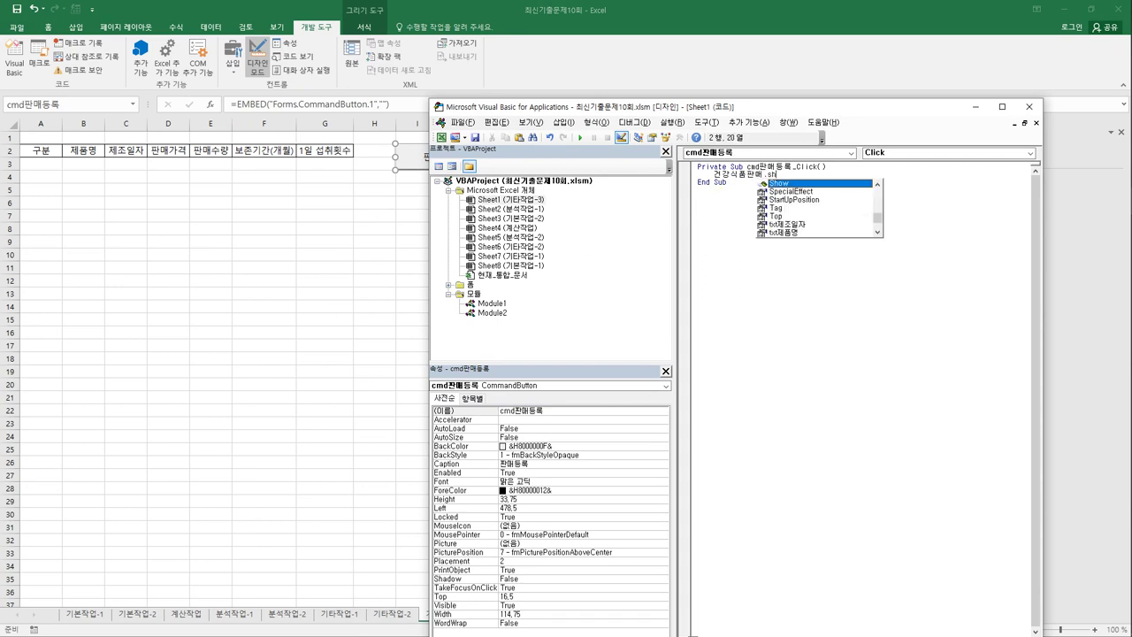
pyautogui.press('Tab')
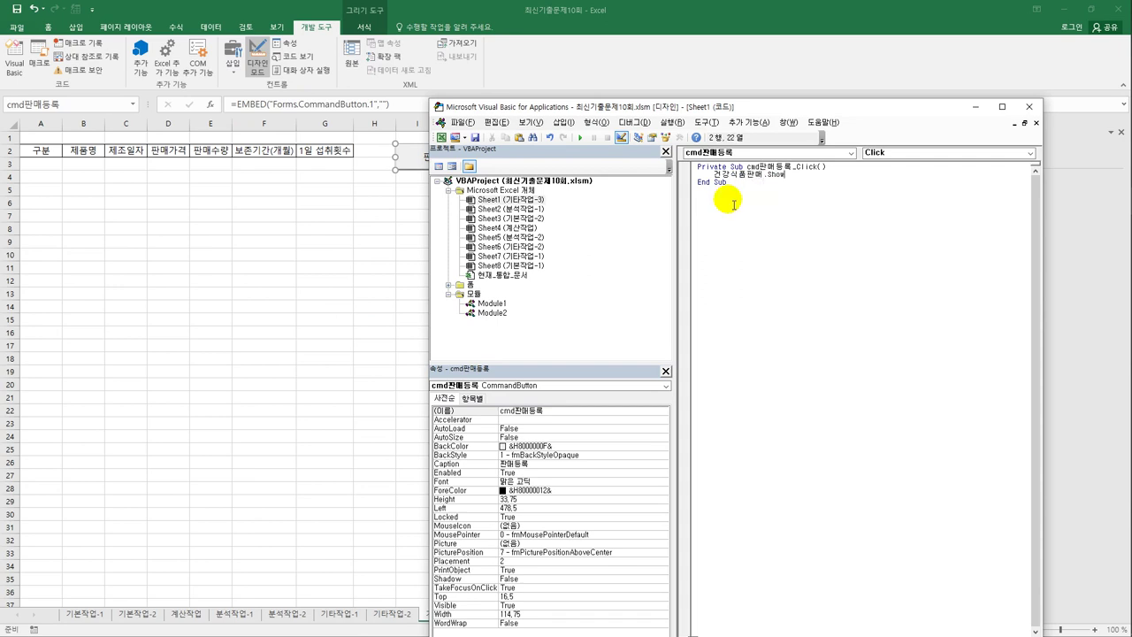
# - Open the code of the 건강식품판매 form and create its UserForm_Initialize procedure
pyautogui.click(448, 284)
pyautogui.click(467, 293)
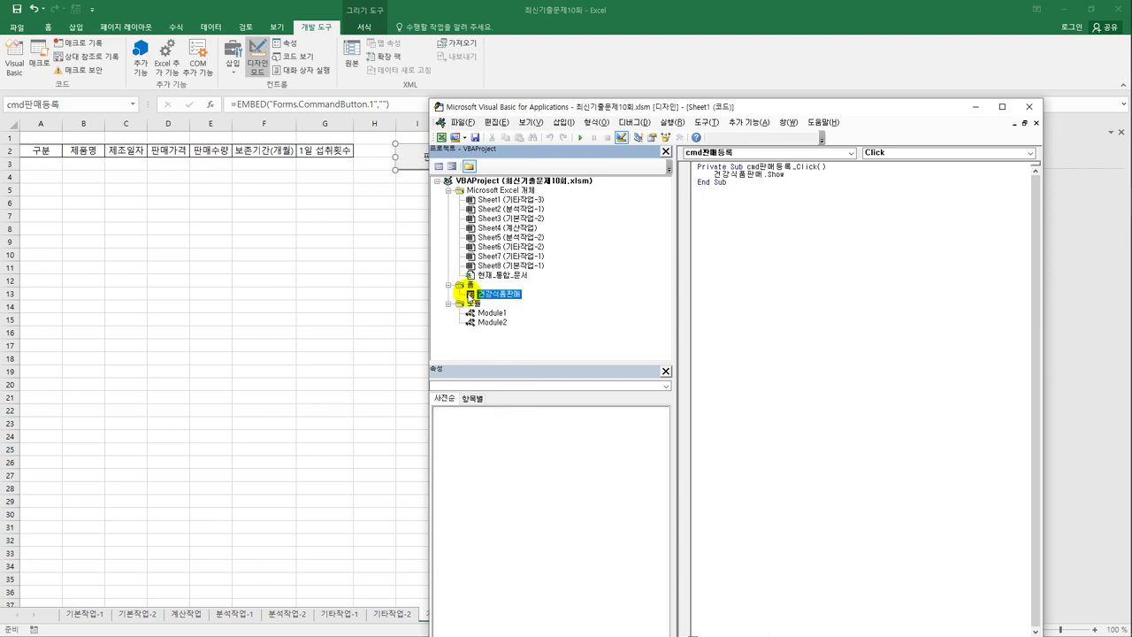
pyautogui.doubleClick(504, 297)
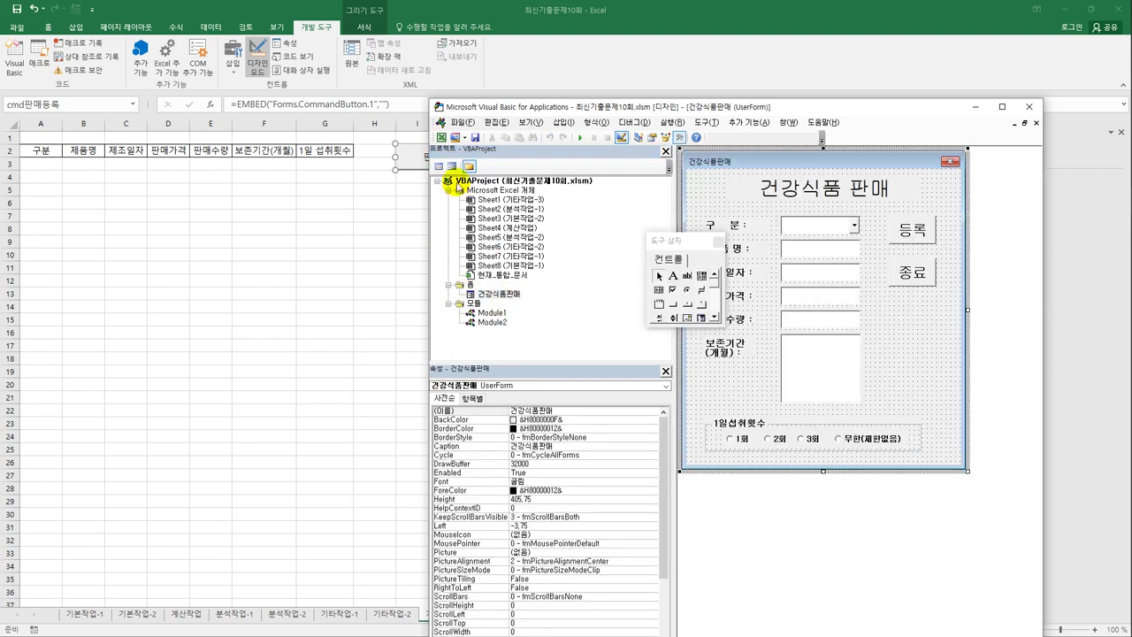
pyautogui.click(439, 166)
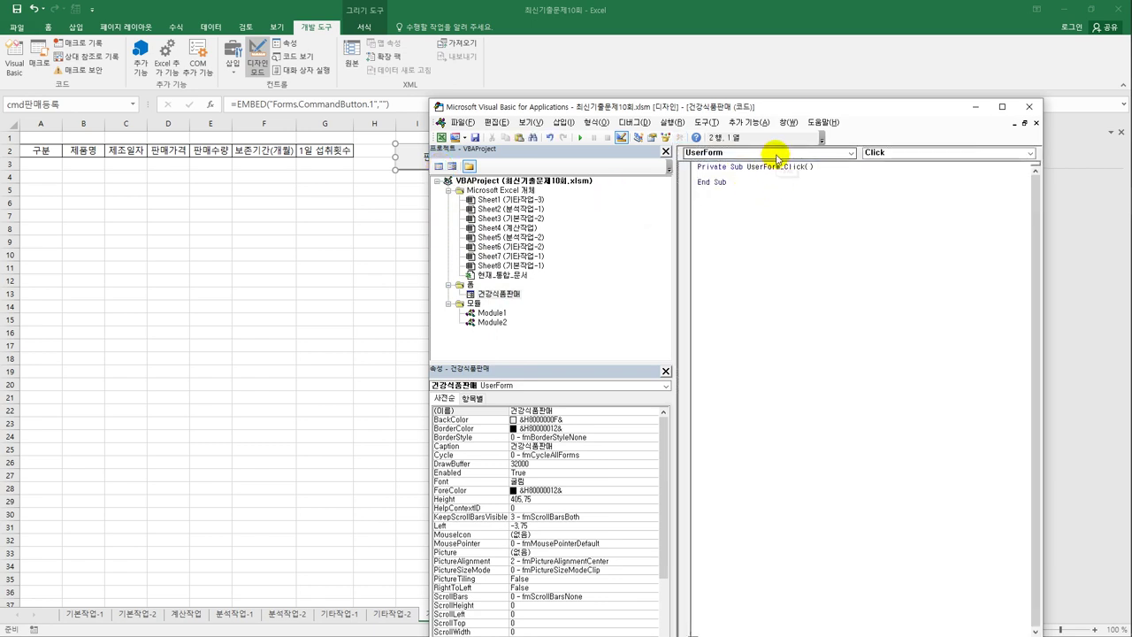
pyautogui.click(885, 154)
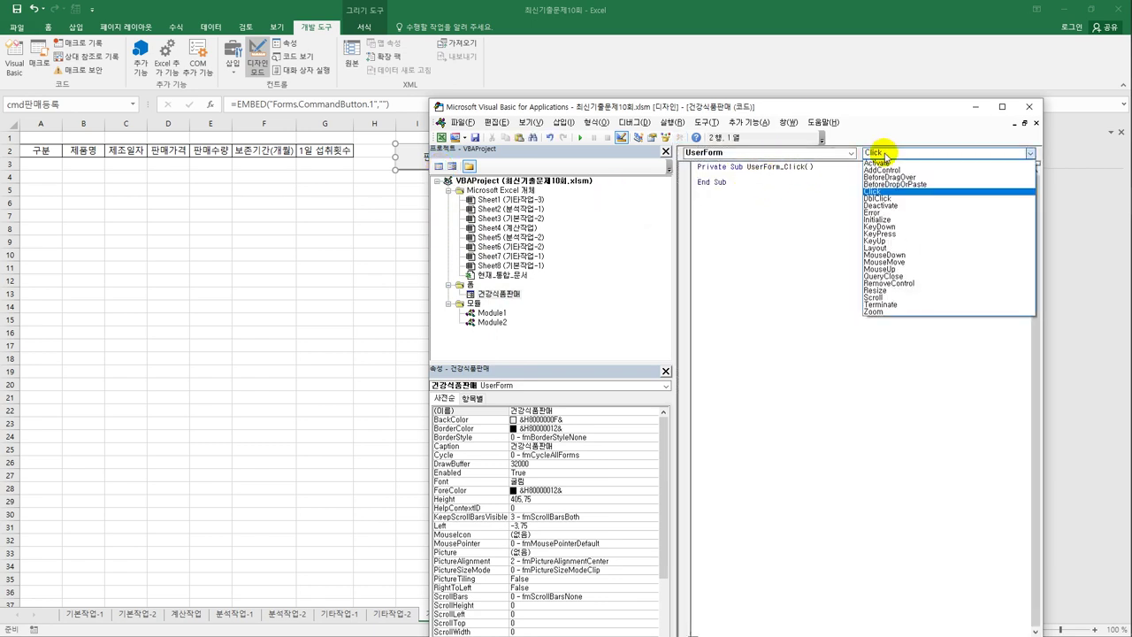
pyautogui.click(888, 219)
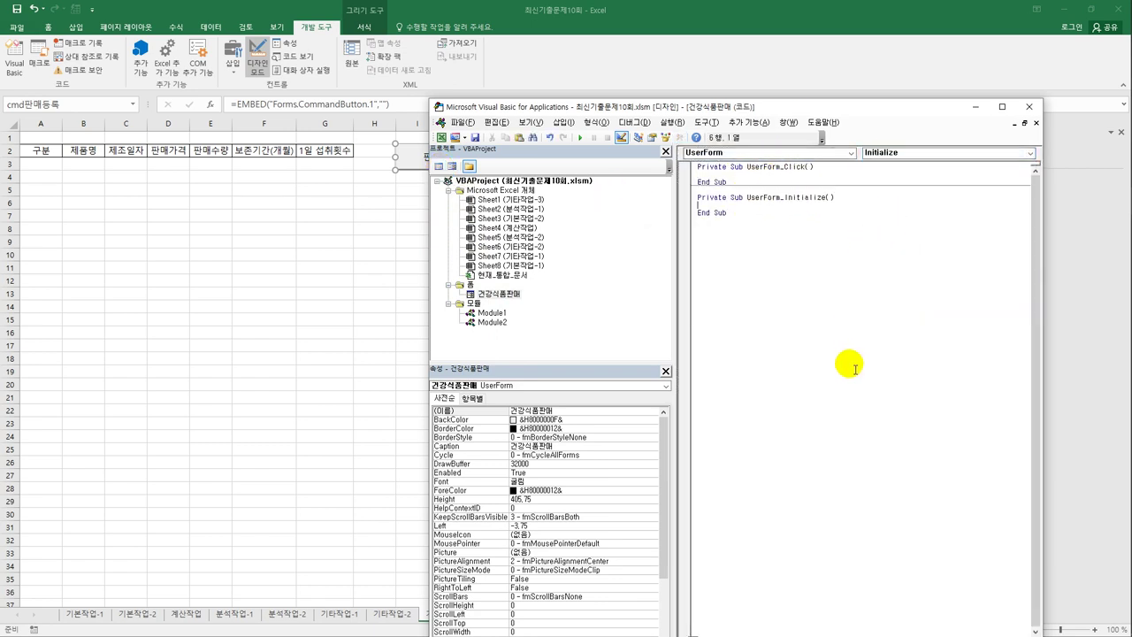
# - Write the line cmb구분.AddItem "12개월" in the UserForm_Initialize procedure
pyautogui.press('Tab')
pyautogui.write('c')
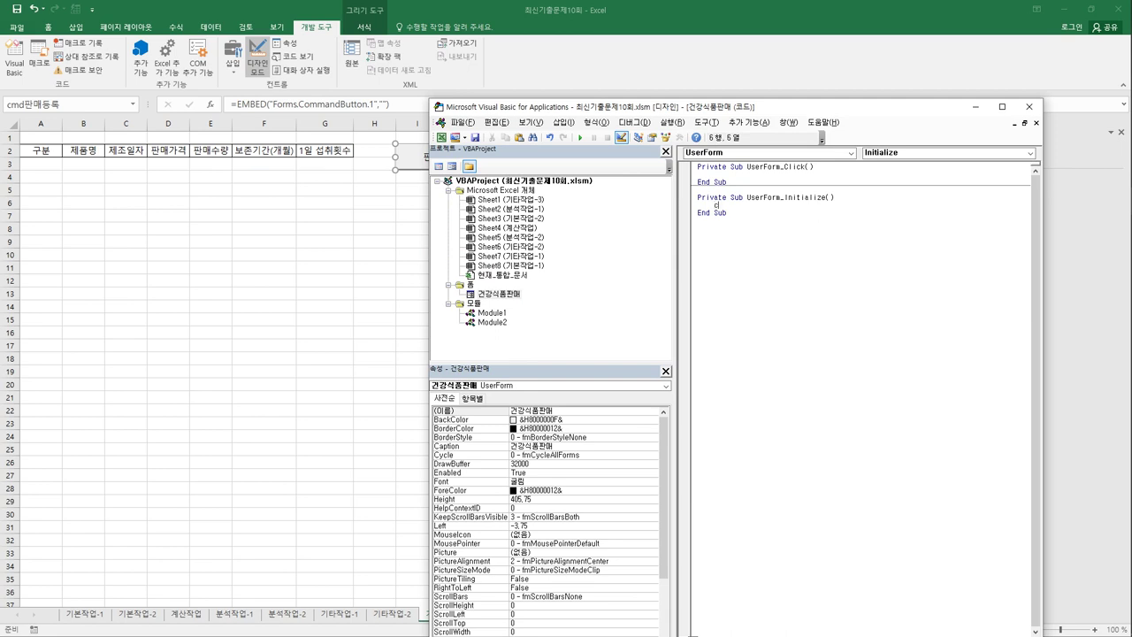
pyautogui.write('mb구분.')
pyautogui.press('Tab')
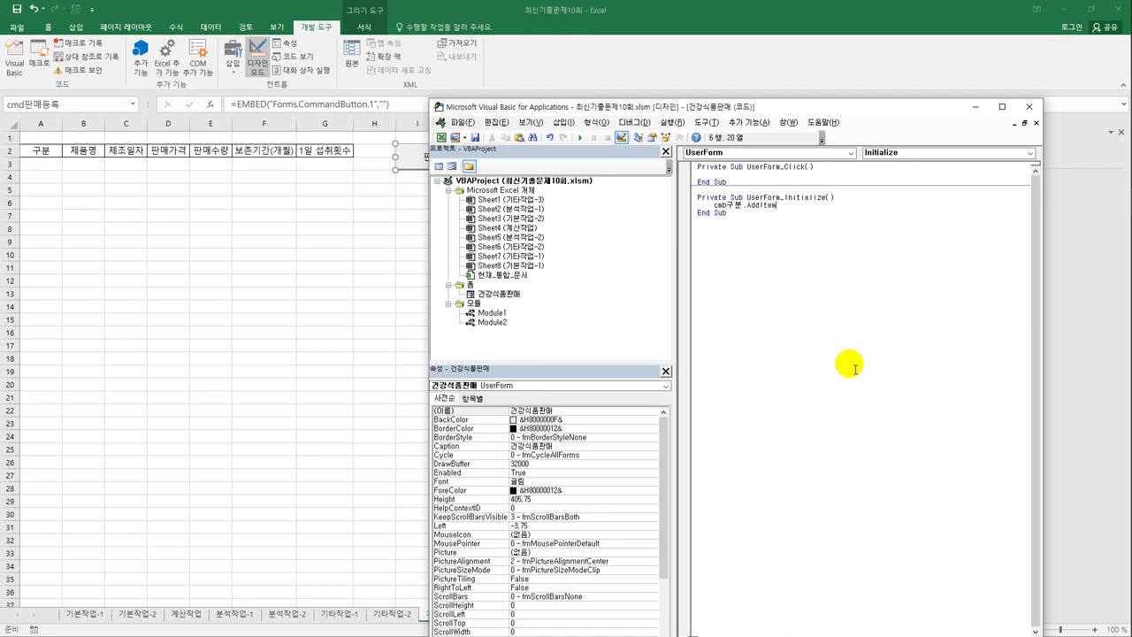
pyautogui.write('"12개월')
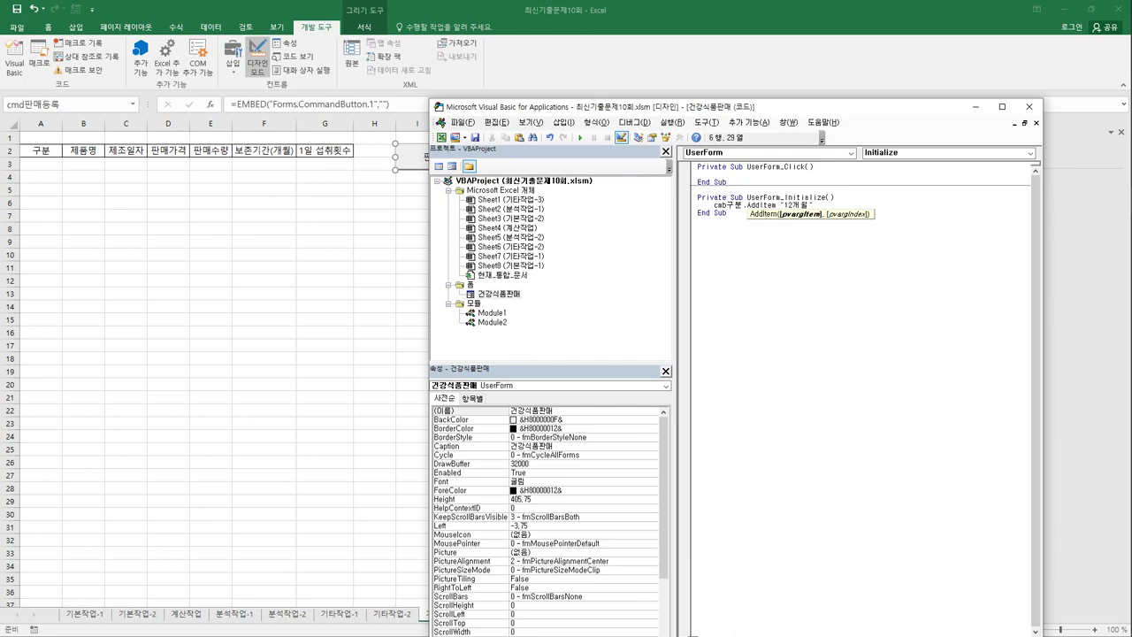
pyautogui.write('"')
# - Duplicate the AddItem line three times below itself in the initialize procedure
pyautogui.hotkey('shift', 'Home')
pyautogui.hotkey('ctrl', 'c')
pyautogui.press('End')
pyautogui.press('Return')
pyautogui.hotkey('ctrl', 'v')
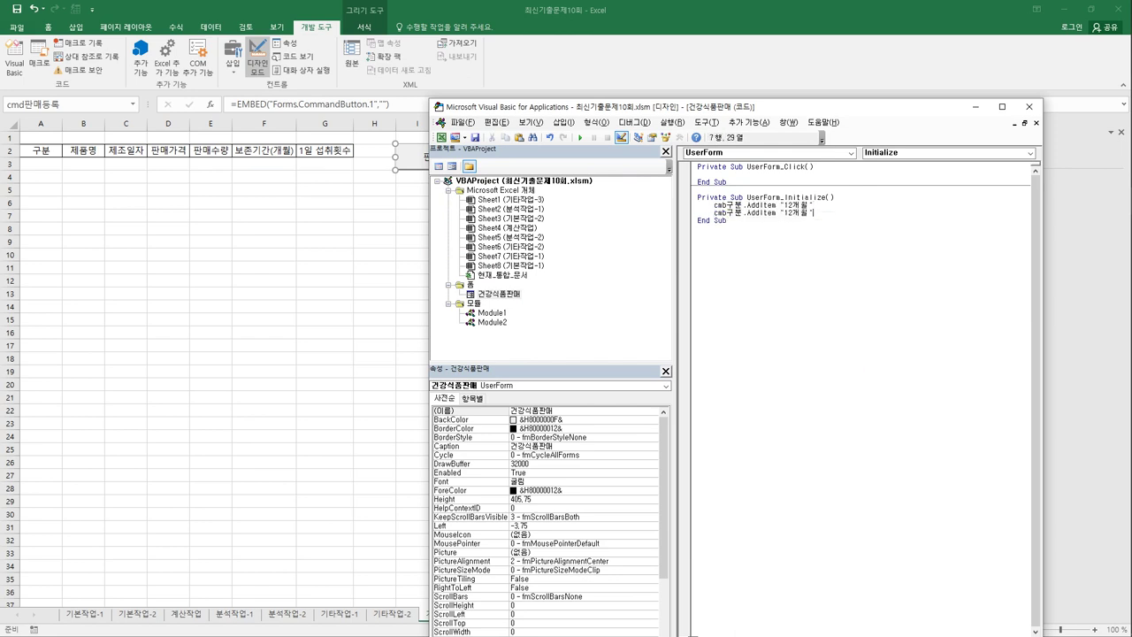
pyautogui.press('Return')
pyautogui.hotkey('ctrl', 'v')
pyautogui.press('Return')
pyautogui.hotkey('ctrl', 'v')
pyautogui.press('Return')
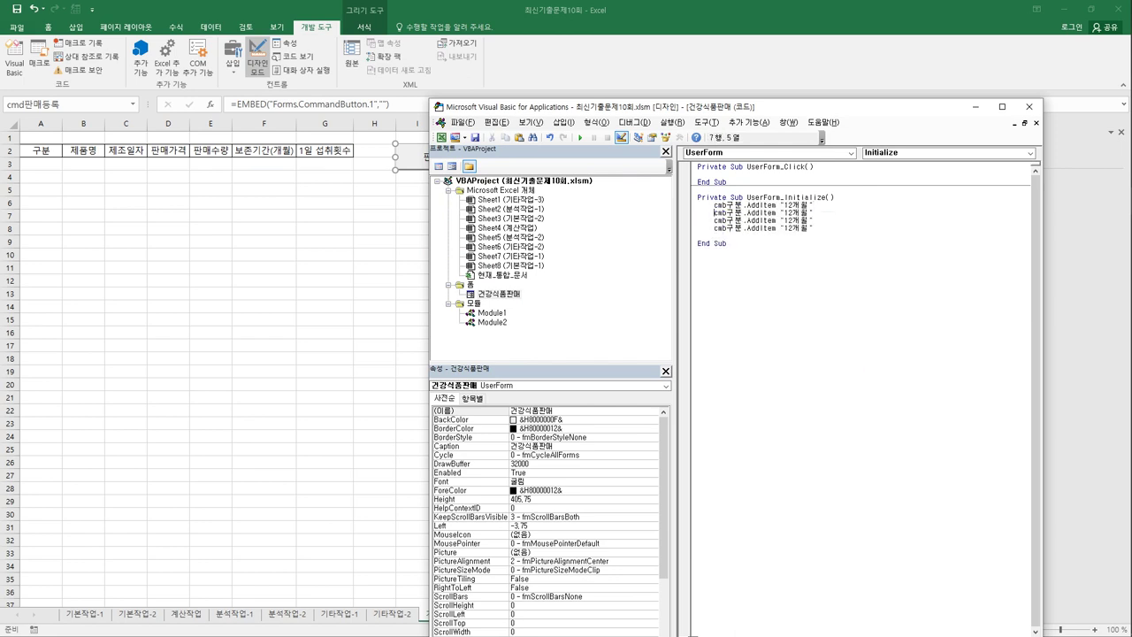
# - Change the items in the three copied AddItem lines to "18개월", "24개월" and "36개월"
pyautogui.click(734, 212)
pyautogui.write('8')
pyautogui.press('Delete')
pyautogui.write('24')
pyautogui.press('Delete')
pyautogui.press('Delete')
pyautogui.hotkey('shift', 'Left')
pyautogui.hotkey('shift', 'Left')
pyautogui.write('36')
pyautogui.press('Return')
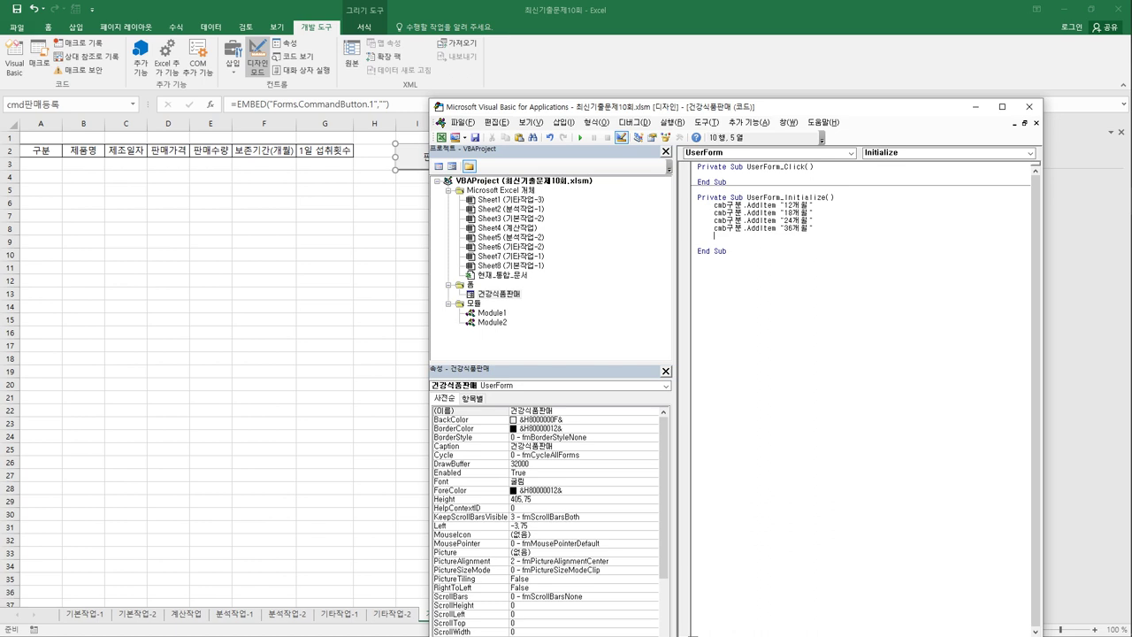
# - Replace the control name in the "12개월" AddItem line with lst보존기간
pyautogui.click(714, 204)
pyautogui.hotkey('shift', 'Right')
pyautogui.hotkey('shift', 'Right')
pyautogui.hotkey('shift', 'Right')
pyautogui.hotkey('shift', 'Right')
pyautogui.hotkey('shift', 'Right')
pyautogui.write('la')
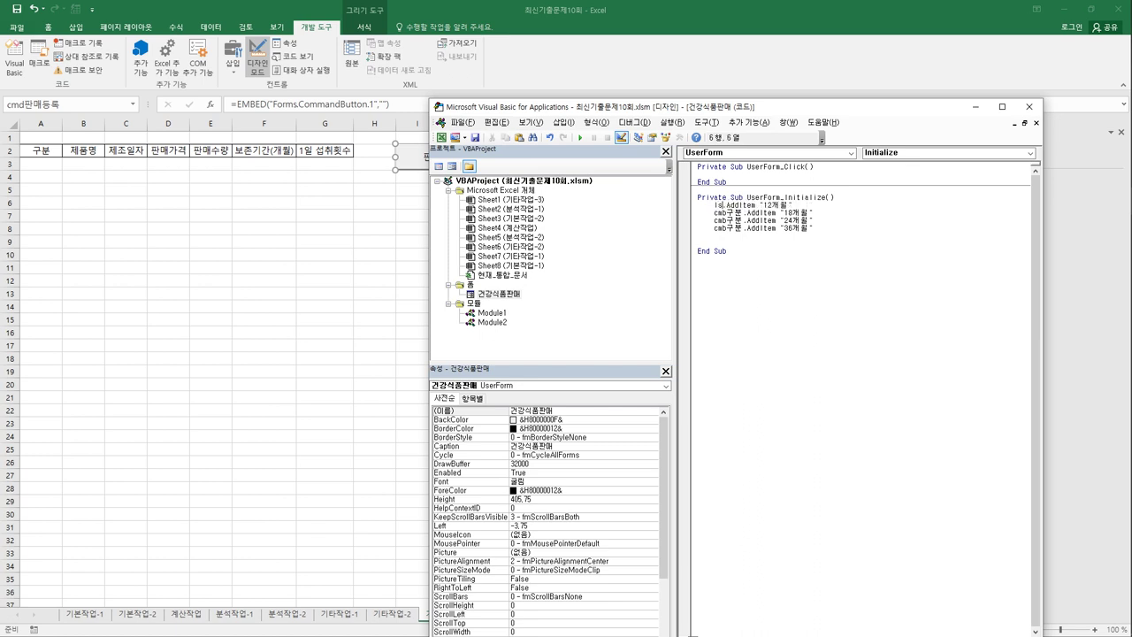
pyautogui.write('t')
pyautogui.write('ㄱ')
pyautogui.write('존기')
pyautogui.write('간')
# - Copy the name lst보존기간 over the control name in the "18개월", "24개월" and "36개월" AddItem lines
pyautogui.hotkey('shift', 'Left')
pyautogui.hotkey('shift', 'Left')
pyautogui.hotkey('shift', 'Left')
pyautogui.hotkey('shift', 'Left')
pyautogui.hotkey('shift', 'Left')
pyautogui.hotkey('shift', 'Left')
pyautogui.hotkey('shift', 'Left')
pyautogui.hotkey('ctrl', 'c')
pyautogui.press('Down')
pyautogui.hotkey('shift', 'Right')
pyautogui.hotkey('shift', 'Right')
pyautogui.hotkey('shift', 'Right')
pyautogui.hotkey('shift', 'Right')
pyautogui.hotkey('shift', 'Right')
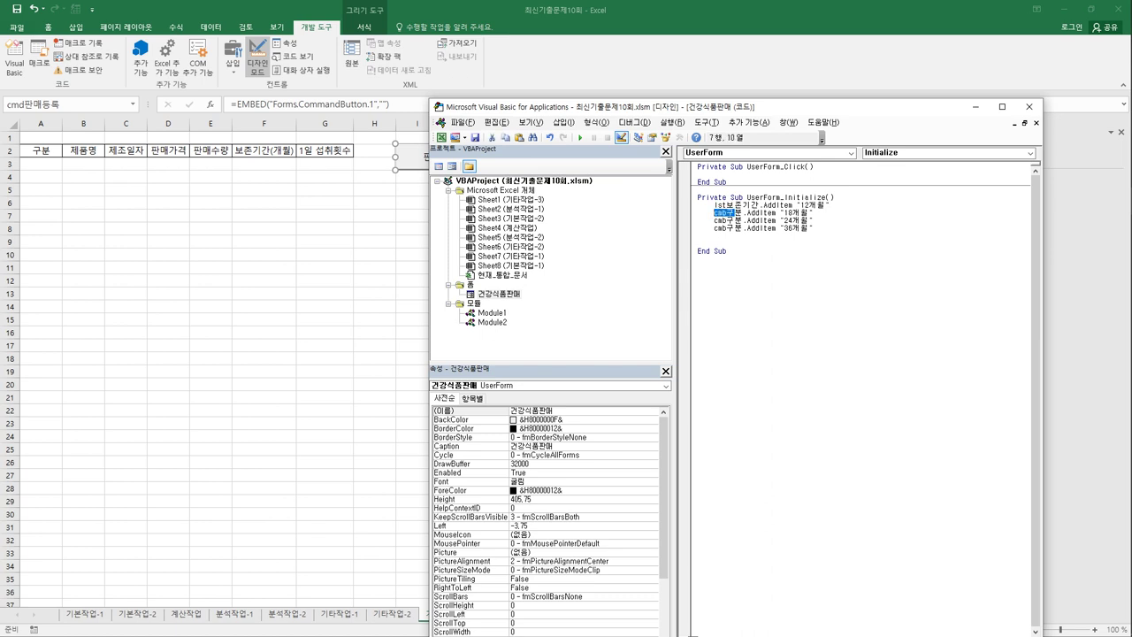
pyautogui.hotkey('ctrl', 'v')
pyautogui.hotkey('shift', 'Left')
pyautogui.hotkey('shift', 'Left')
pyautogui.hotkey('shift', 'Left')
pyautogui.hotkey('shift', 'Left')
pyautogui.hotkey('shift', 'Left')
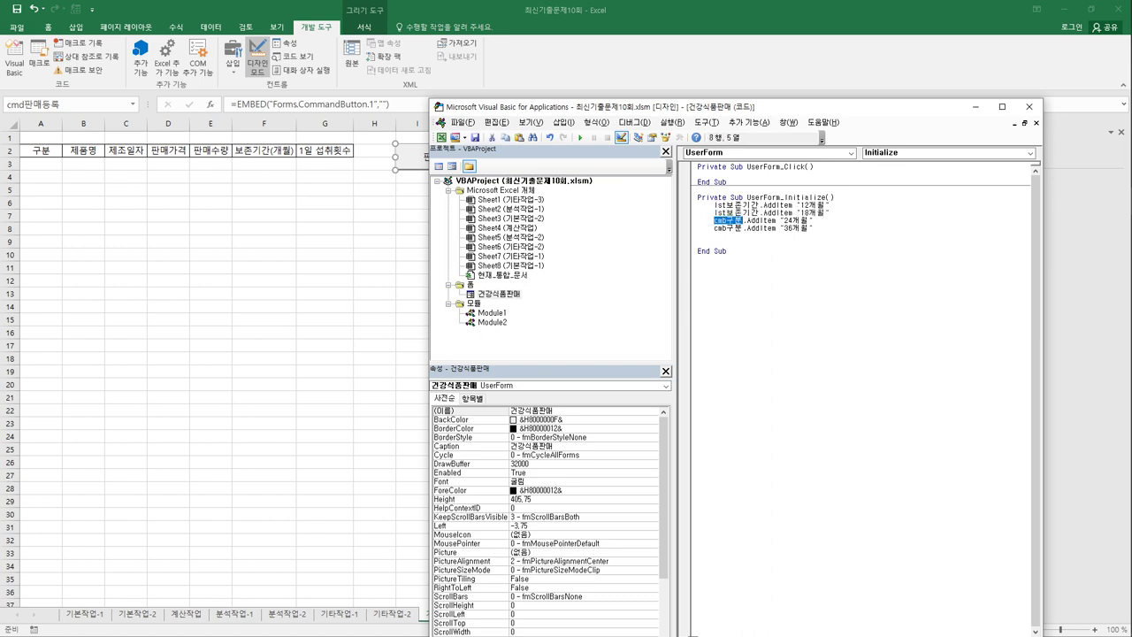
pyautogui.hotkey('ctrl', 'v')
pyautogui.click(753, 228)
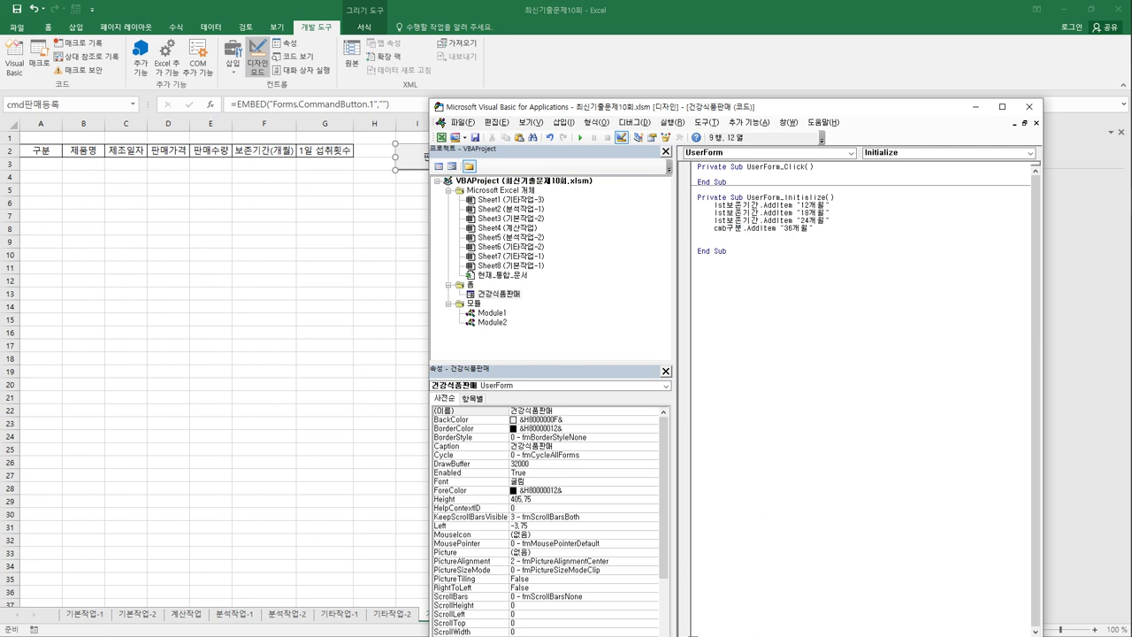
pyautogui.hotkey('shift', 'Left')
pyautogui.hotkey('shift', 'Left')
pyautogui.hotkey('shift', 'Left')
pyautogui.hotkey('shift', 'Left')
pyautogui.hotkey('shift', 'Left')
pyautogui.hotkey('ctrl', 'v')
pyautogui.press('End')
# - Insert the line cmb구분.RowSource = "J6:J10" above the AddItem lines in the initialize procedure
pyautogui.press('Return')
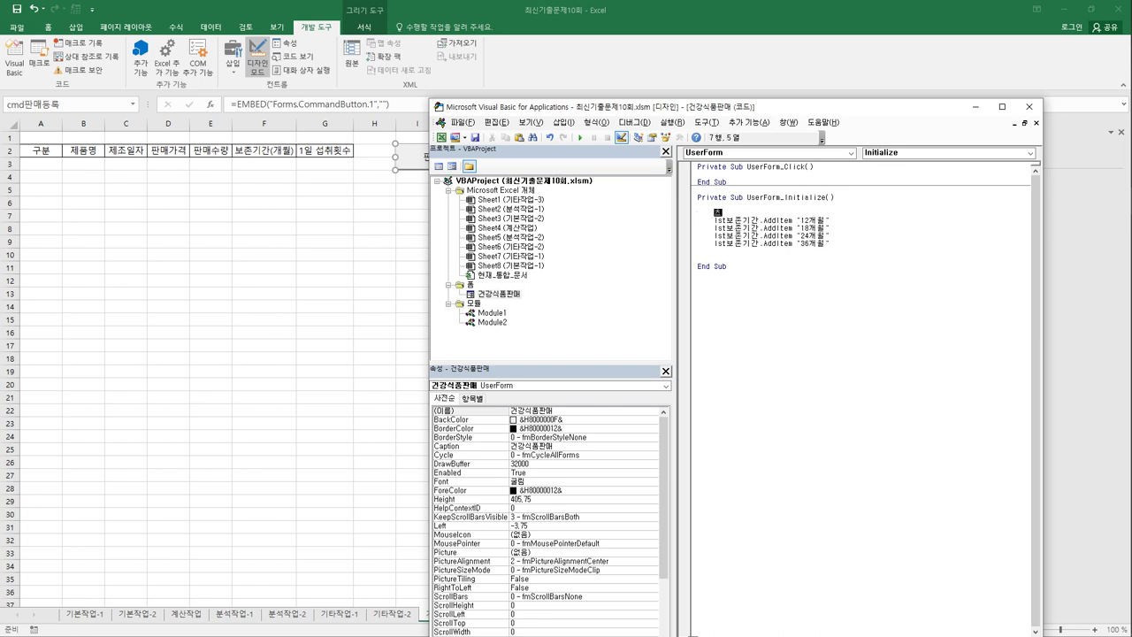
pyautogui.press('Home')
pyautogui.write('cmb구분.')
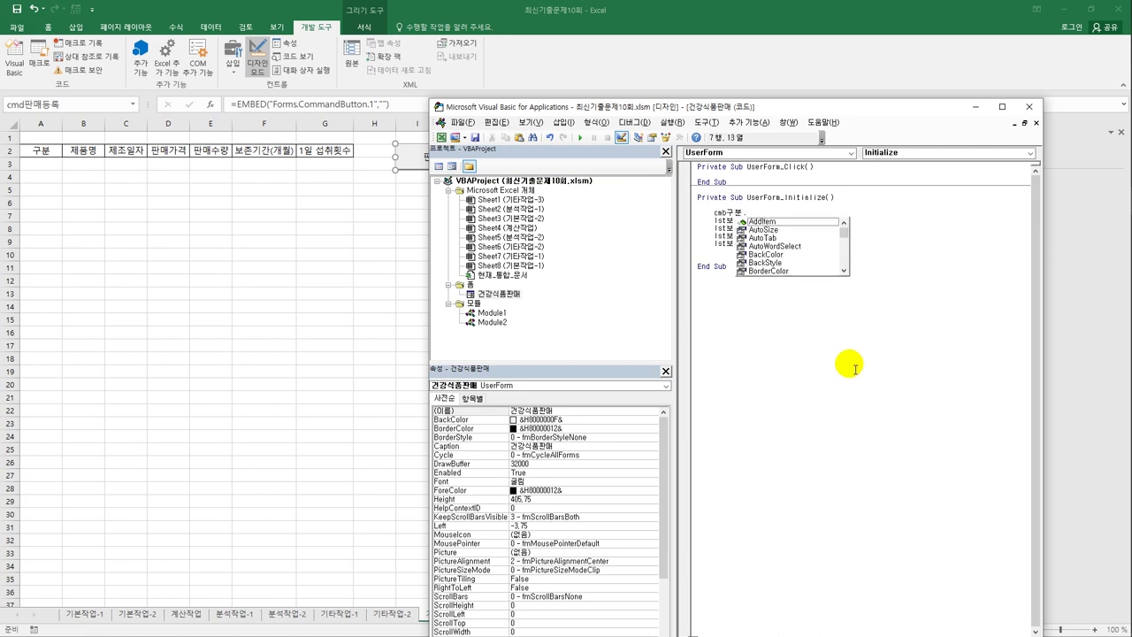
pyautogui.write('RowSource')
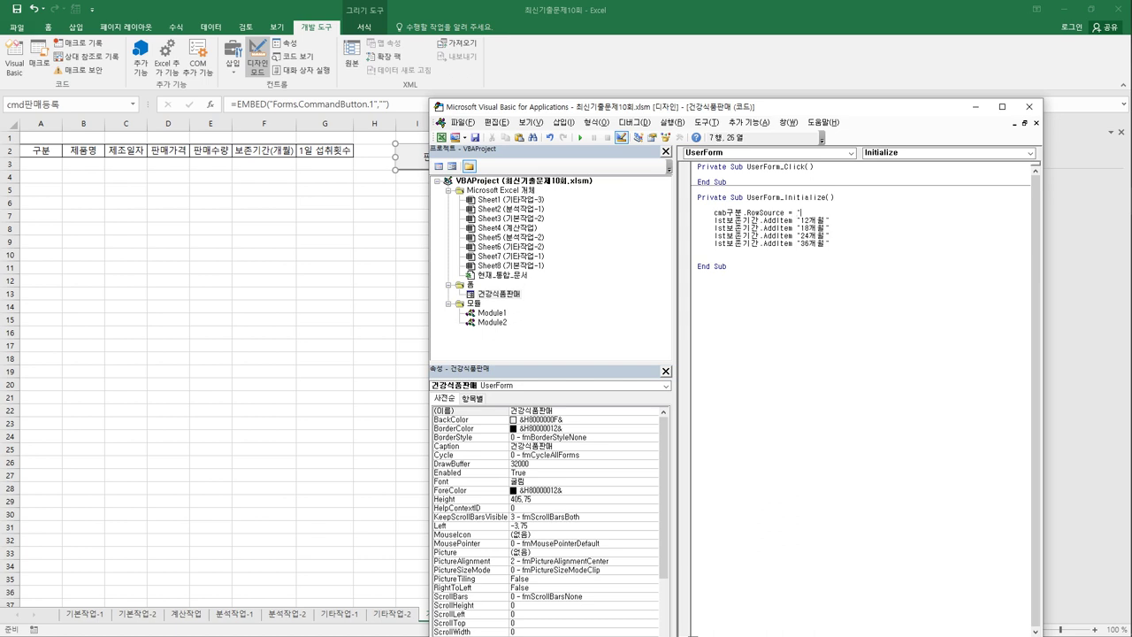
pyautogui.write(' = "J6:J10"')
pyautogui.press('Return')
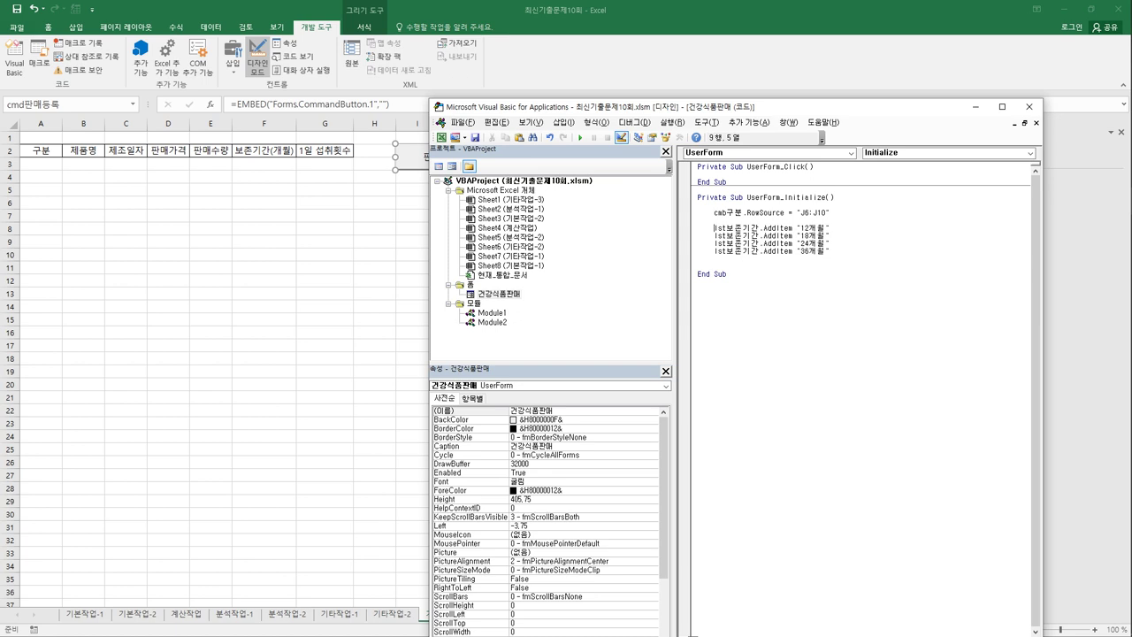
# - Add the line opt1회 = True below the AddItem lines in the initialize procedure
pyautogui.click(715, 258)
pyautogui.write('opt1ghl')
pyautogui.press('BackSpace')
pyautogui.press('BackSpace')
pyautogui.press('BackSpace')
pyautogui.press('BackSpace')
pyautogui.write('회 = true')
pyautogui.press('Return')
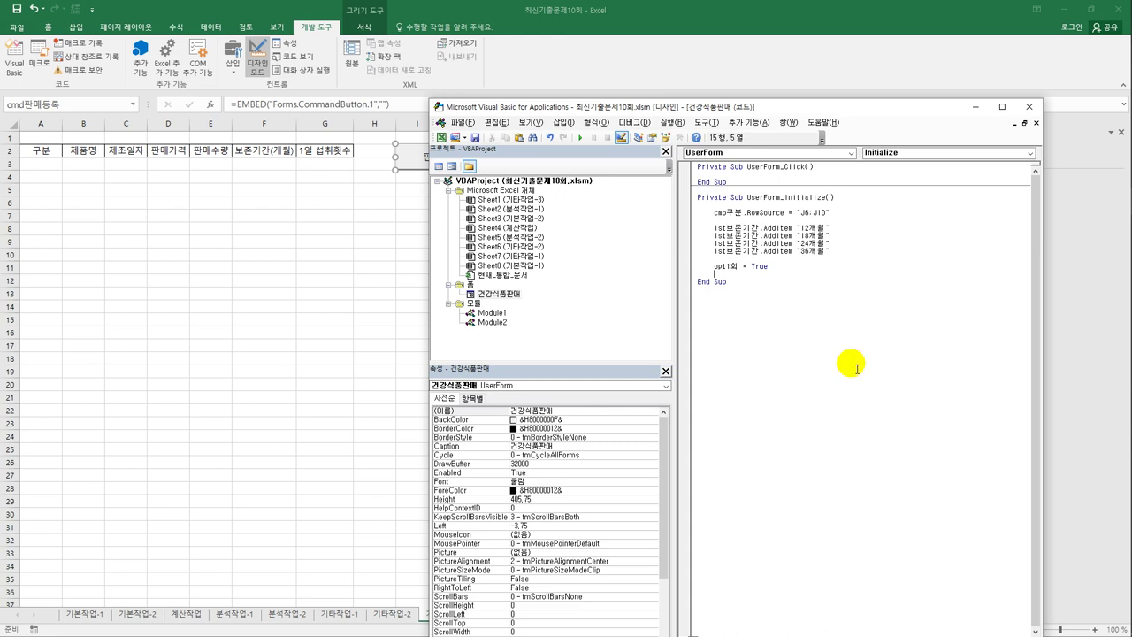
# - Create the click procedure for cmd종료 containing the lines MsgBox Time and Unload Me
pyautogui.click(851, 152)
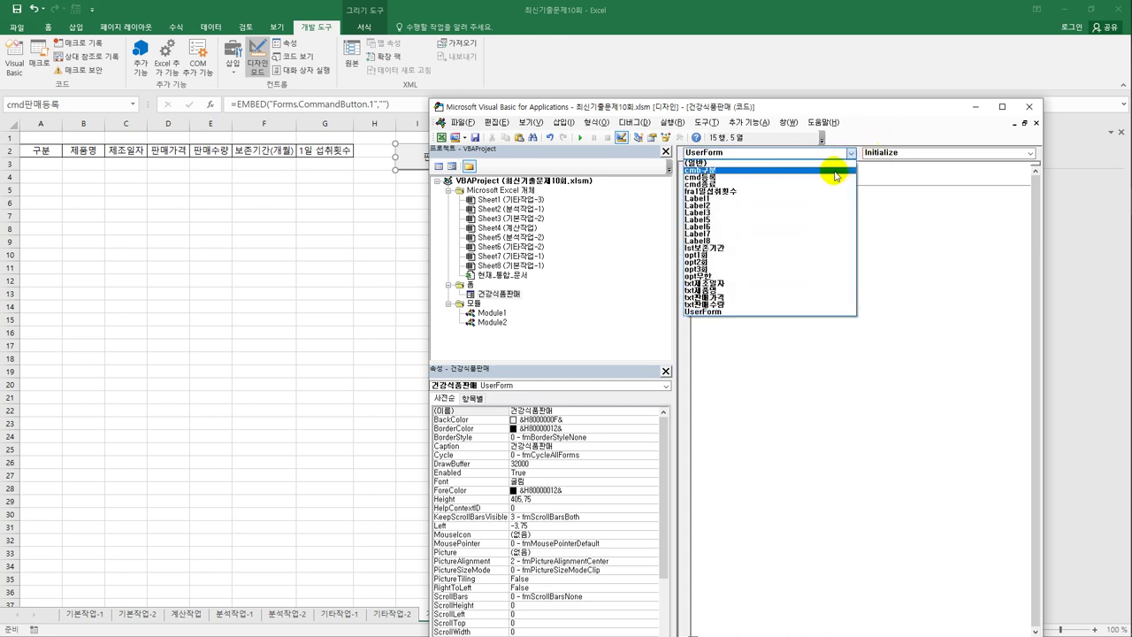
pyautogui.click(837, 185)
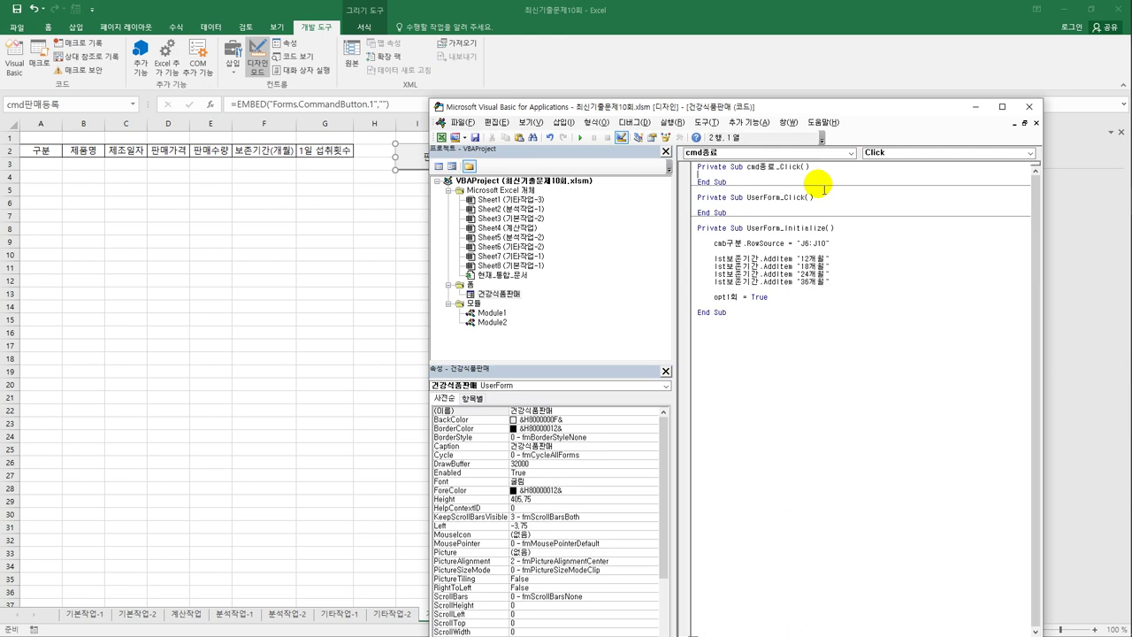
pyautogui.press('Tab')
pyautogui.write('ㅂ')
pyautogui.write('sgbox ')
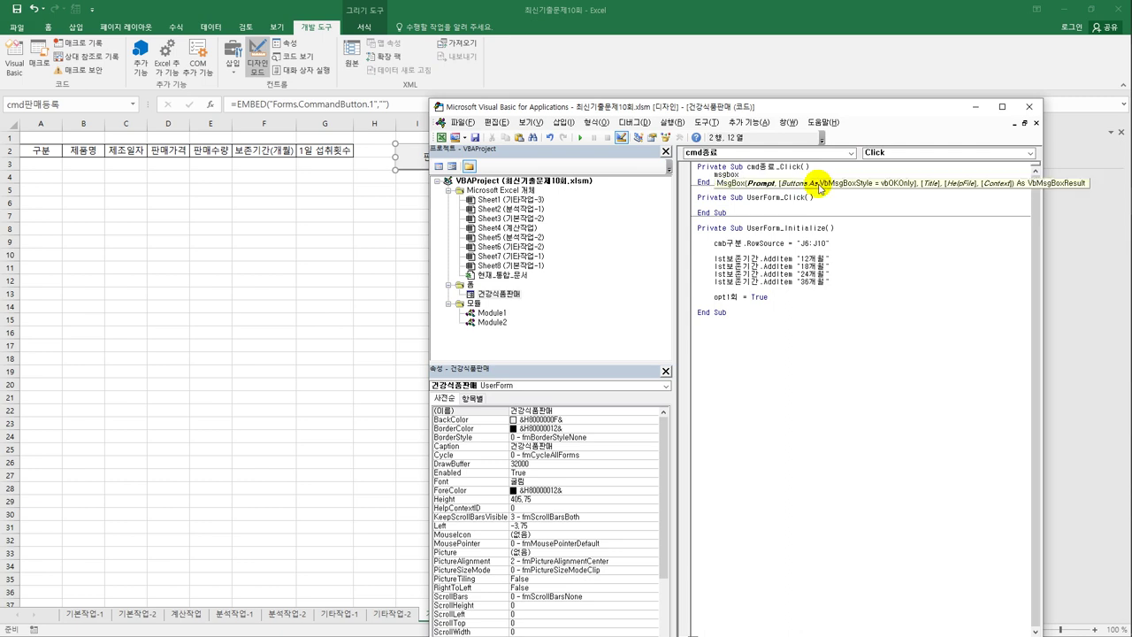
pyautogui.write('time')
pyautogui.press('Return')
pyautogui.write('unlo')
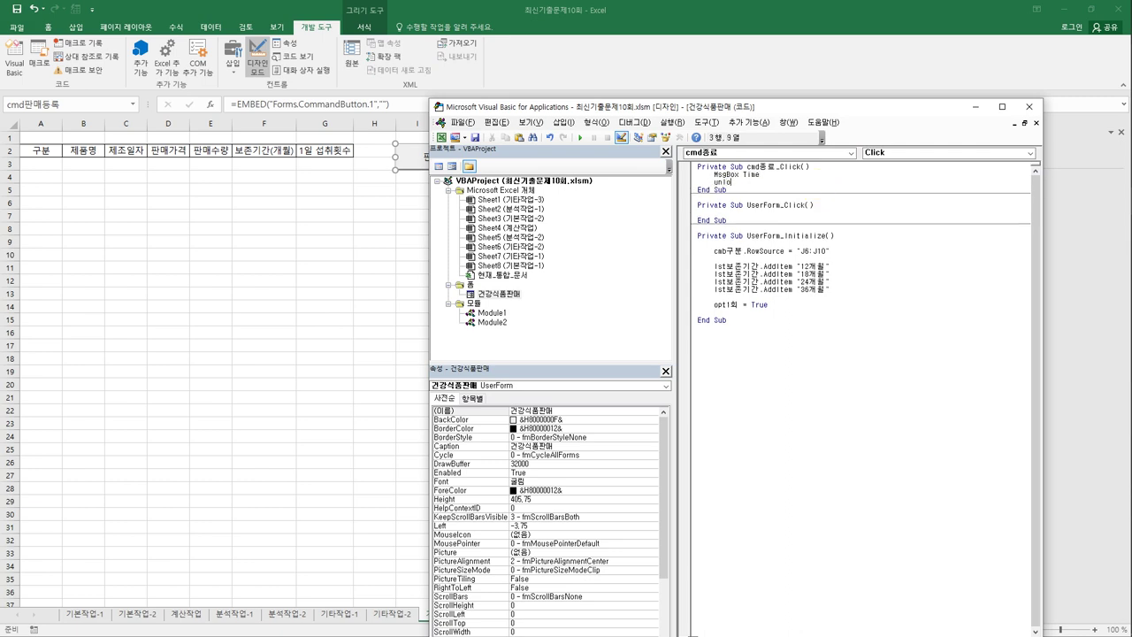
pyautogui.write('ad')
pyautogui.write('d Me')
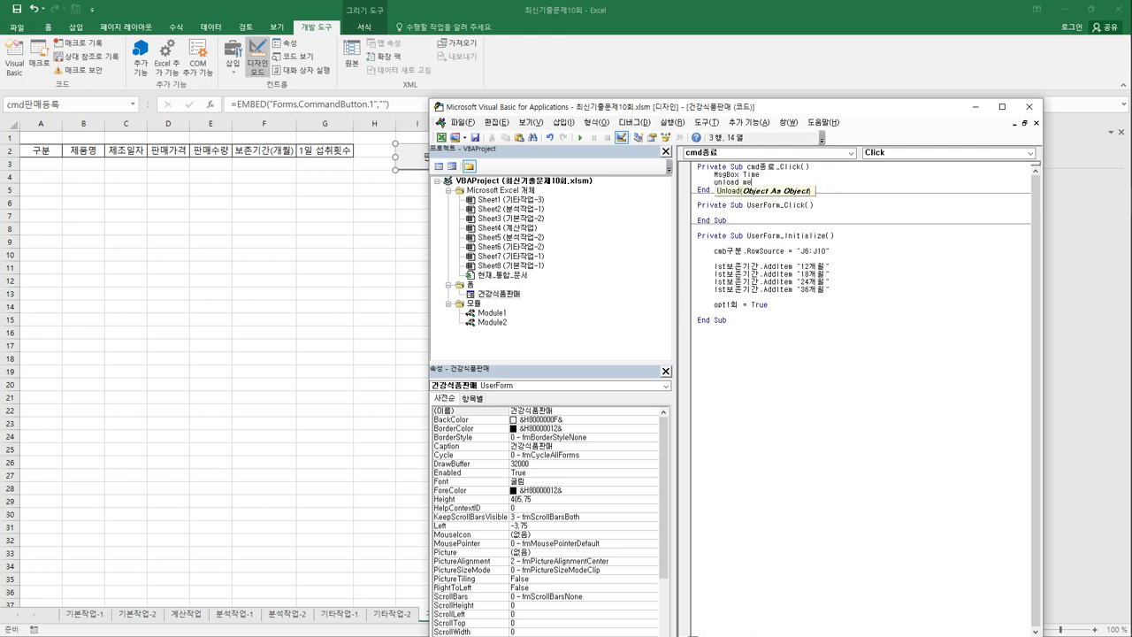
pyautogui.click(824, 188)
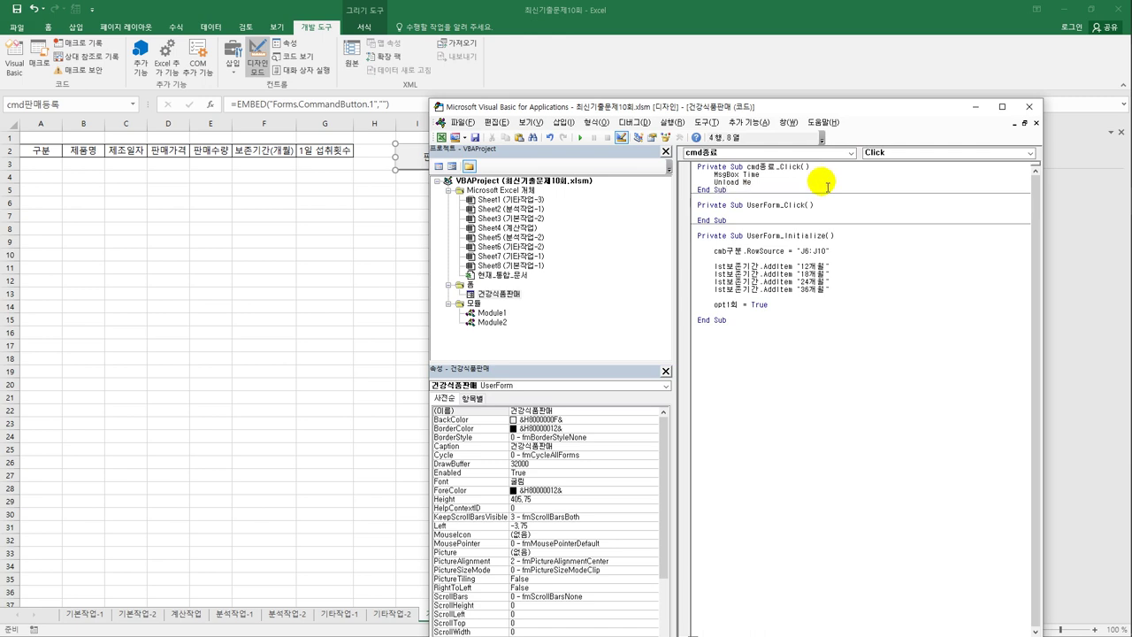
# - Create an empty click procedure for the cmd등록 button
pyautogui.click(851, 153)
pyautogui.scroll(3, 845, 164)
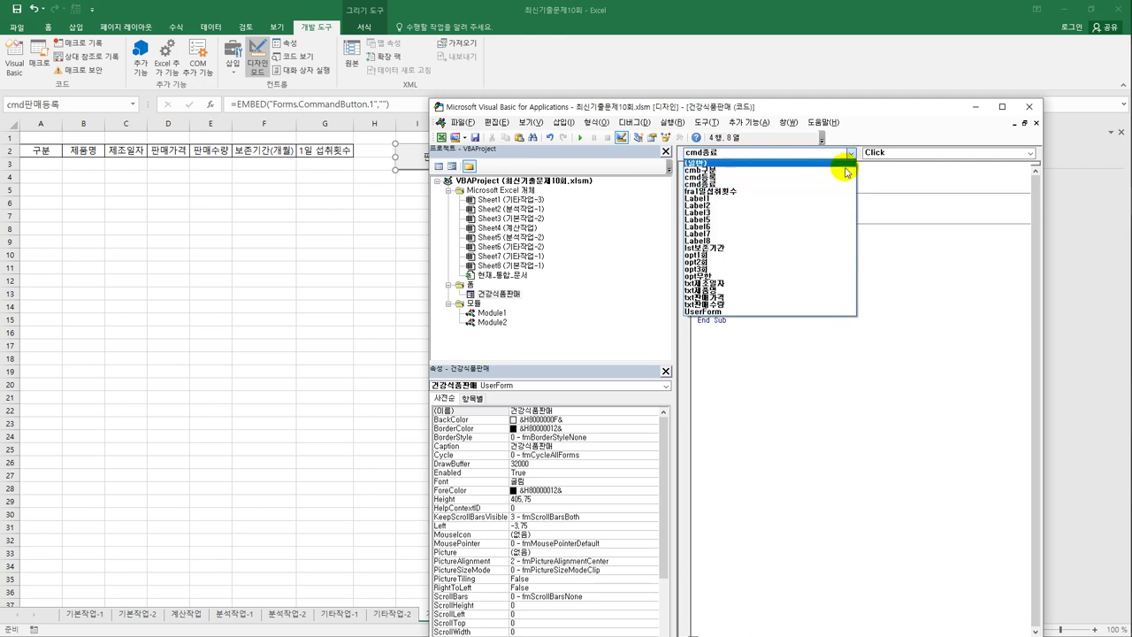
pyautogui.click(832, 171)
# - Open the 건강식품판매 form design and check the control names of its combo box, text boxes and list box
pyautogui.doubleClick(493, 294)
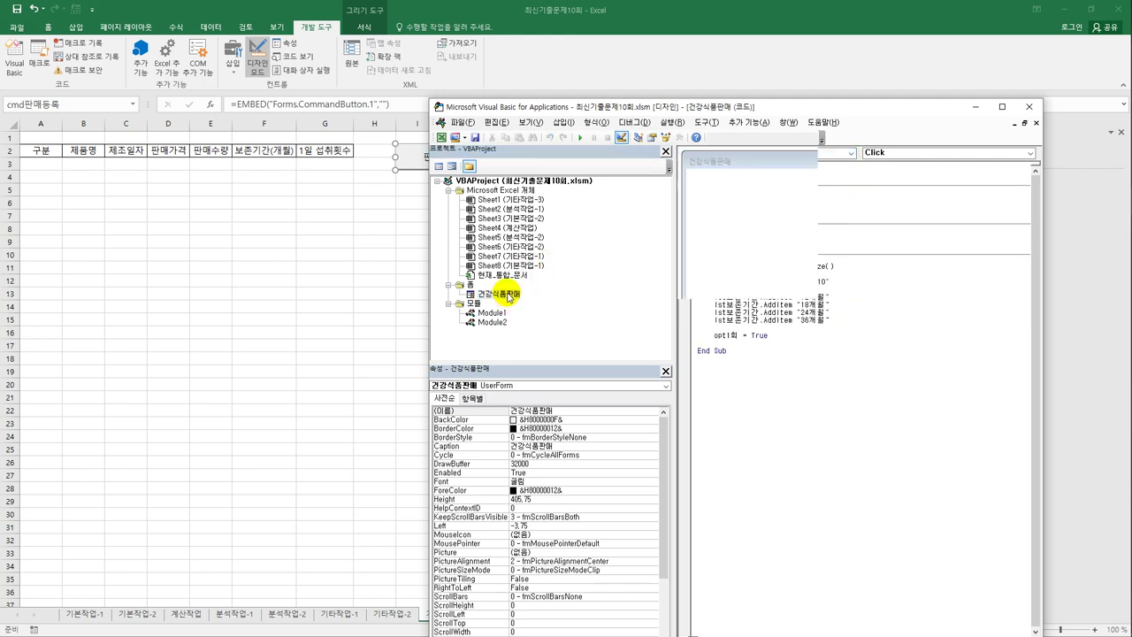
pyautogui.click(843, 232)
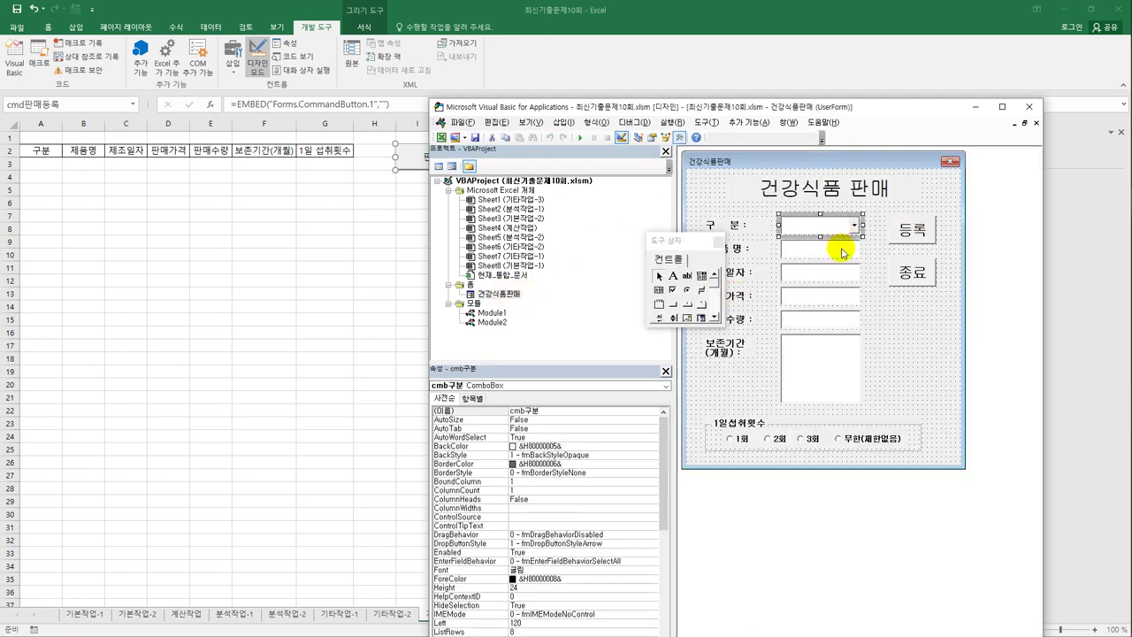
pyautogui.moveTo(708, 239); pyautogui.dragTo(631, 273)
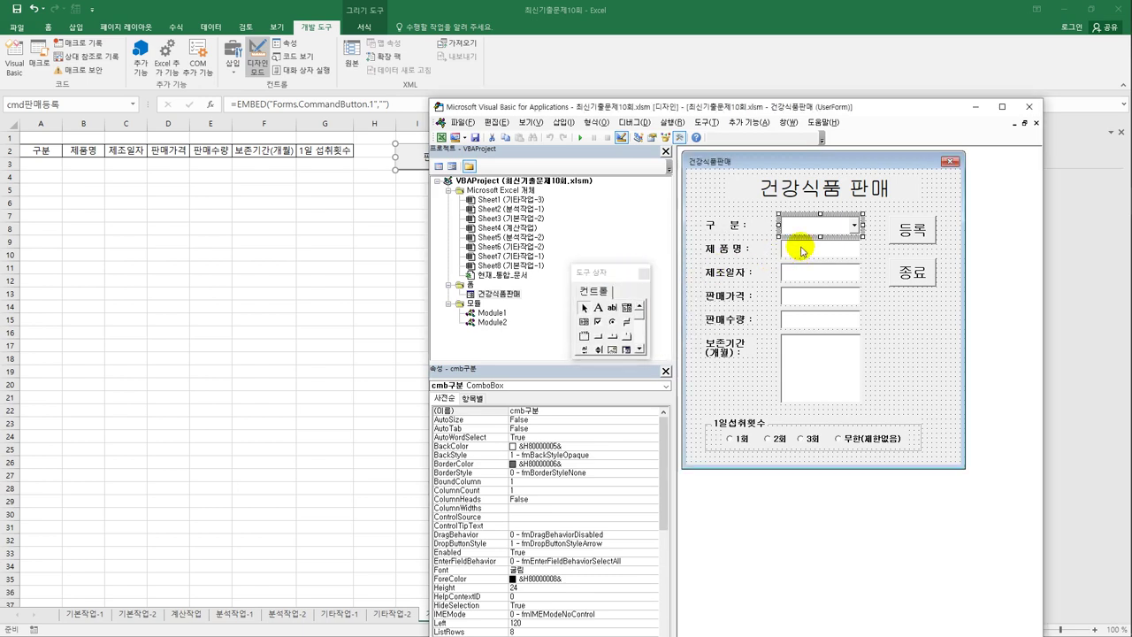
pyautogui.click(799, 250)
pyautogui.click(801, 272)
pyautogui.click(803, 299)
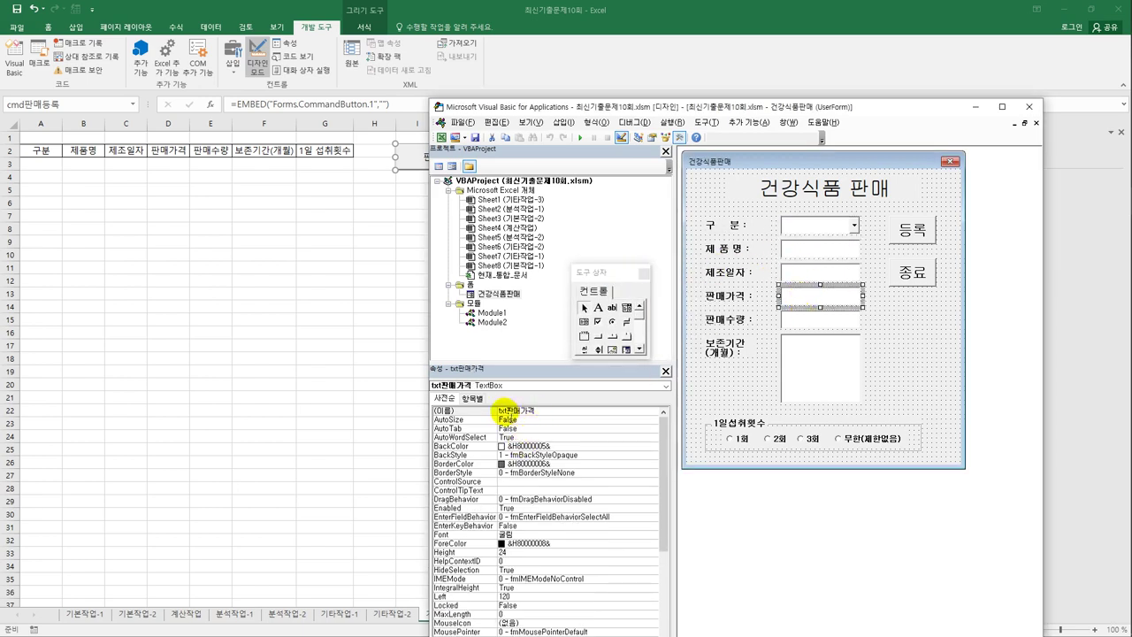
pyautogui.click(801, 324)
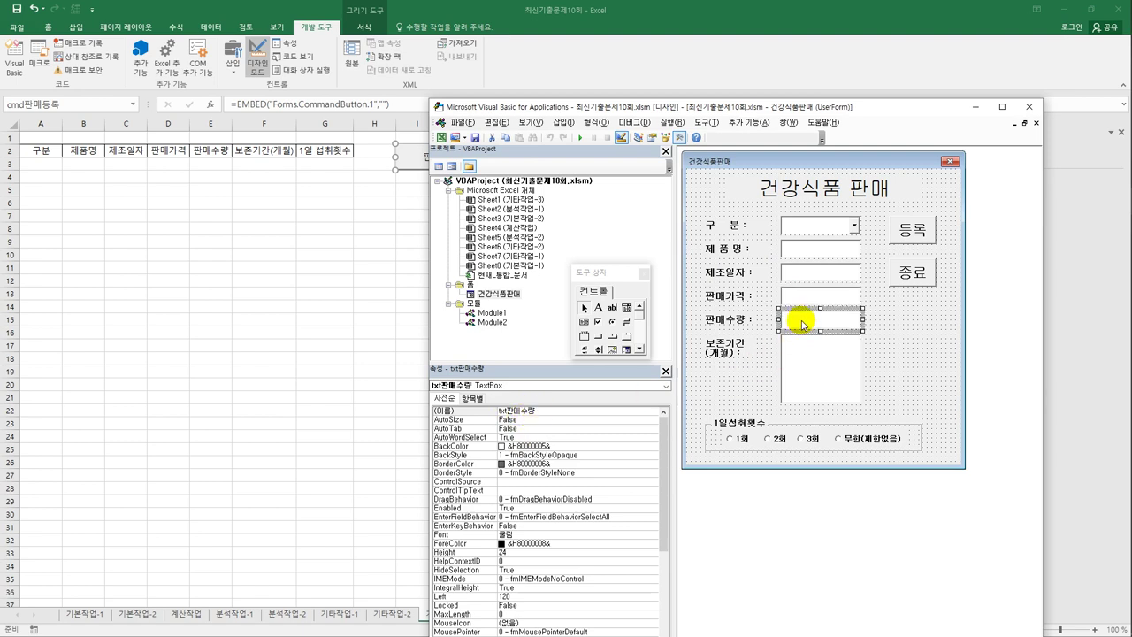
pyautogui.click(805, 358)
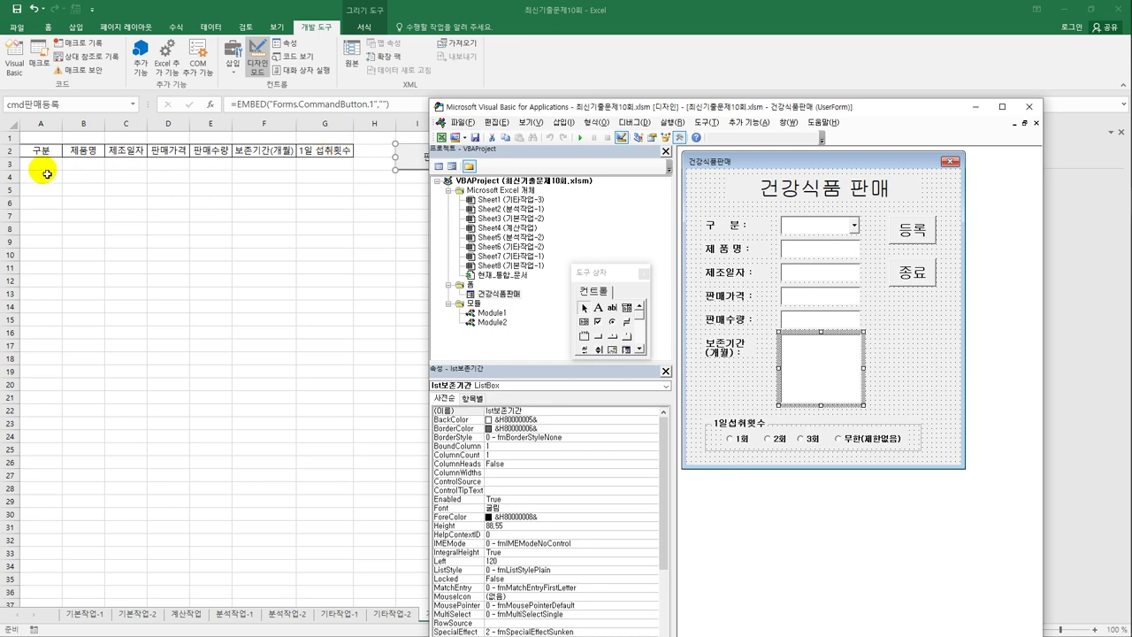
# - In the 등록 button's click procedure, write i = Range("A2").CurrentRegion.Rows.Count + 2
pyautogui.doubleClick(912, 230)
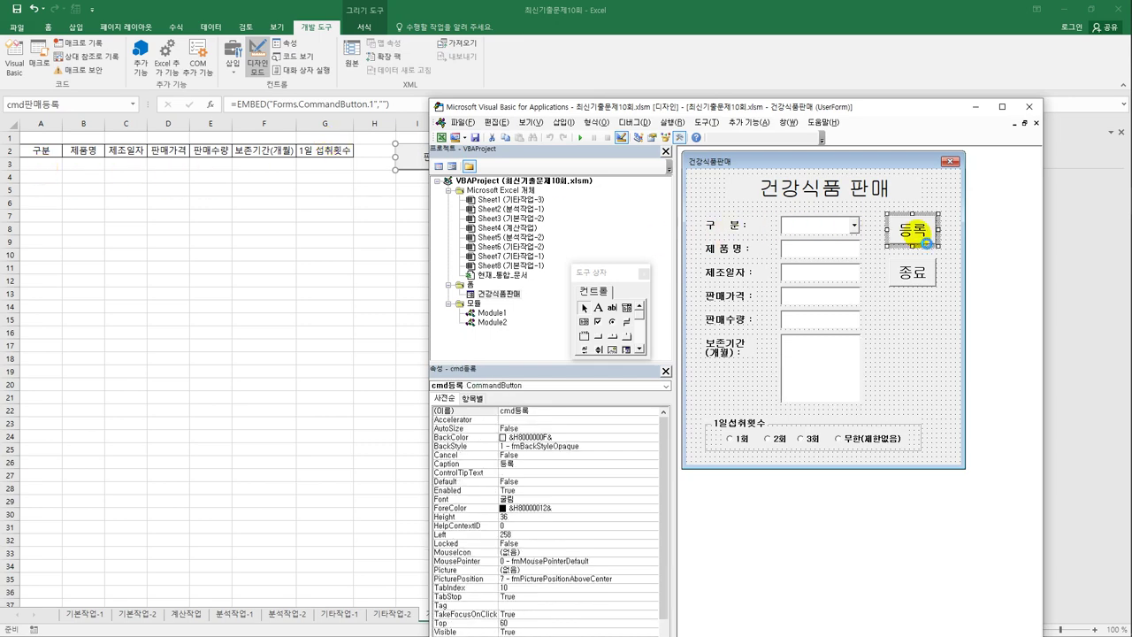
pyautogui.press('Tab')
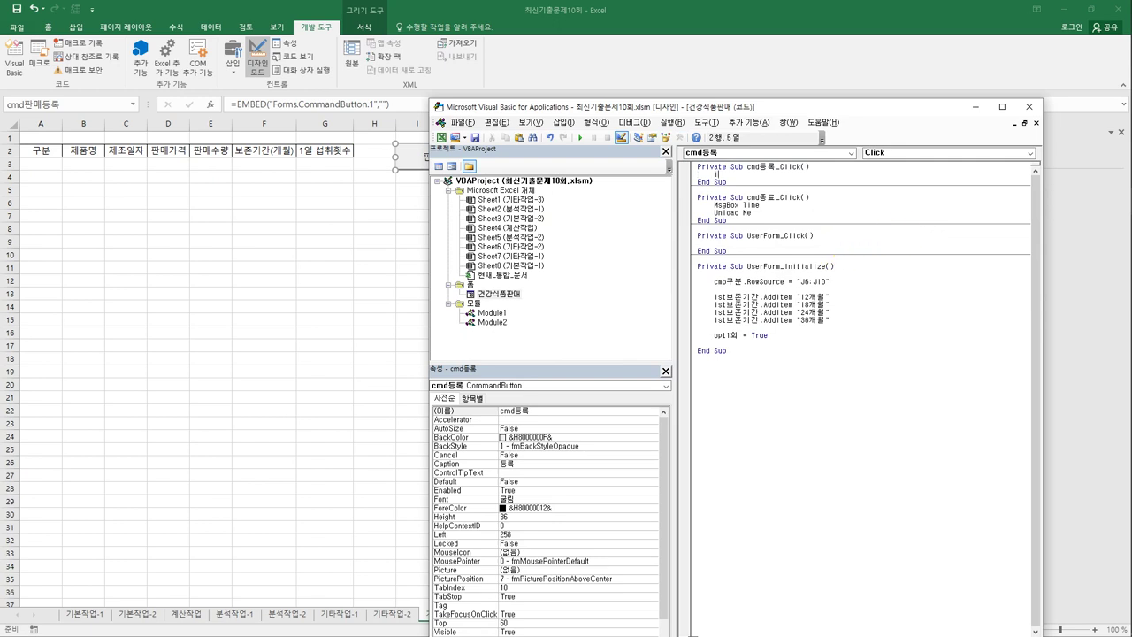
pyautogui.write('i = range(')
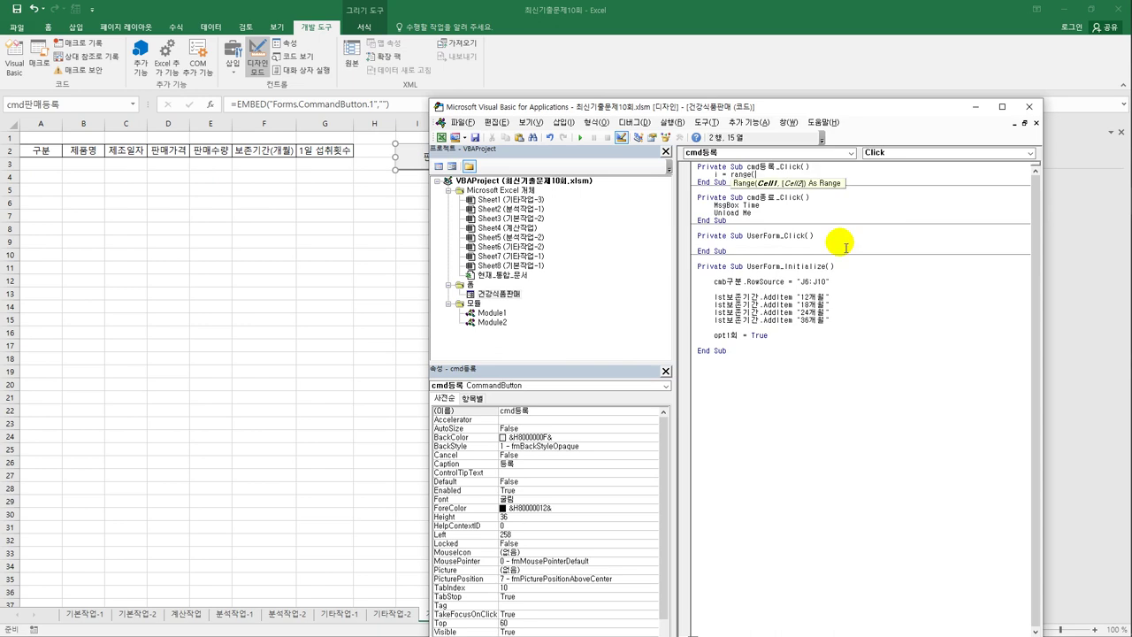
pyautogui.write('"A2").c')
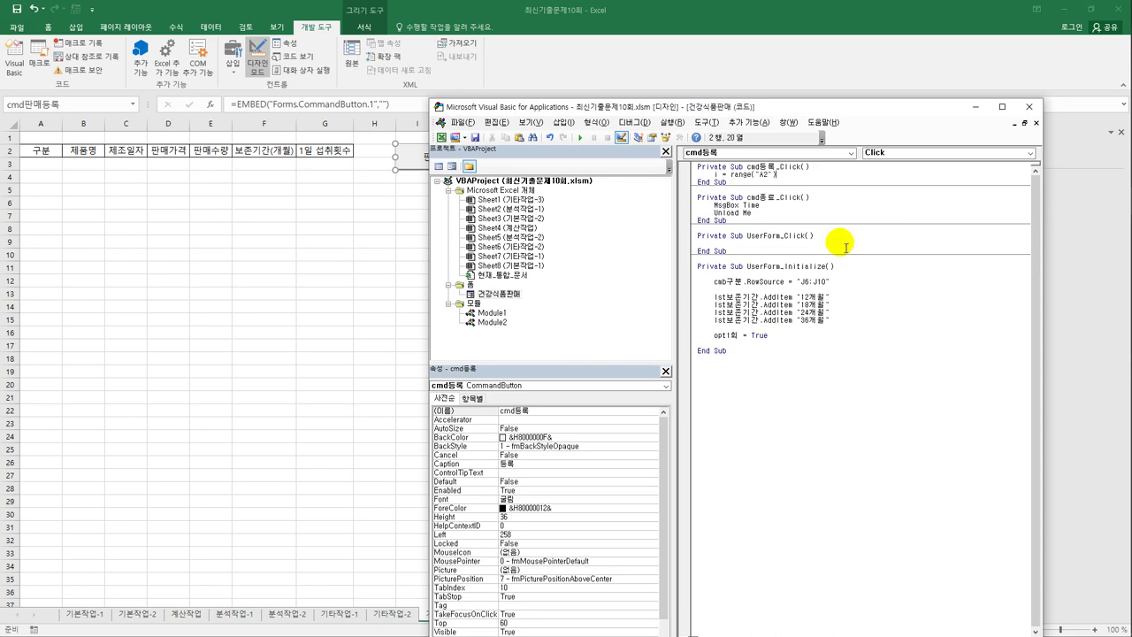
pyautogui.write('urrentRegion.rows.Count ')
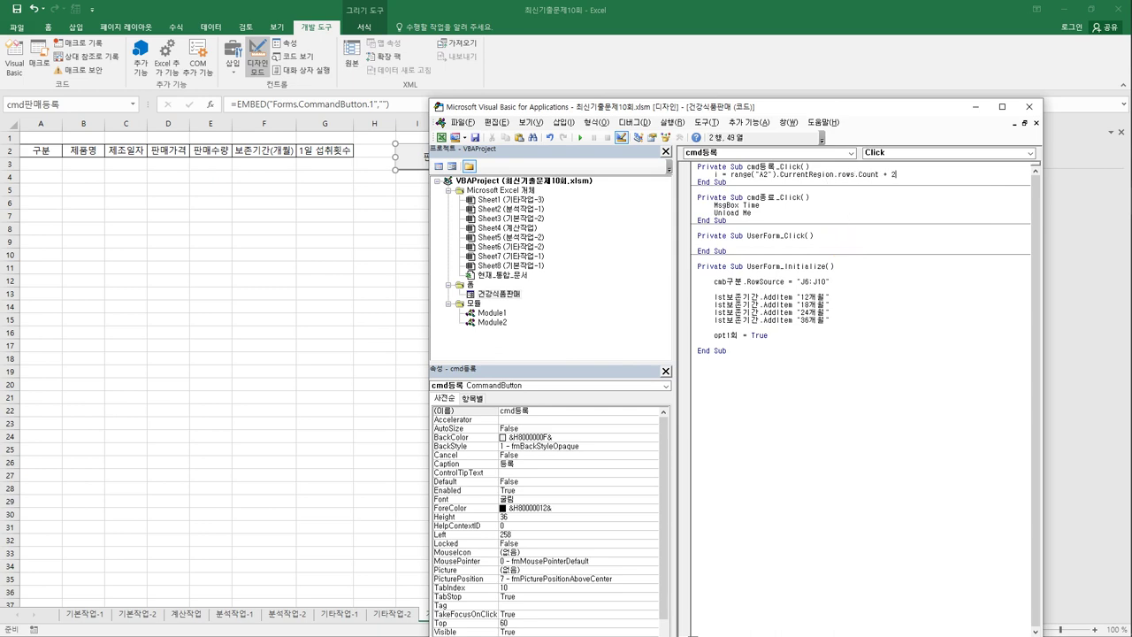
pyautogui.write('+ 2')
pyautogui.press('Return')
# - Add the line Cells(i, 1) = cmb구분 below the row calculation in the cmd등록 procedure
pyautogui.write('cells')
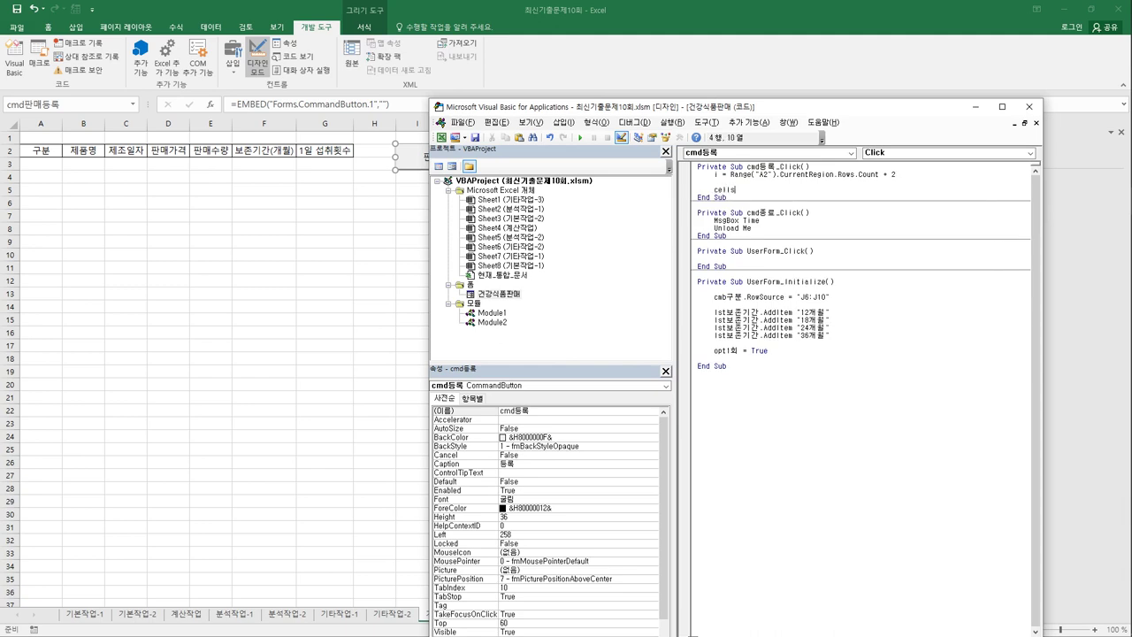
pyautogui.write('(i,1) = cmb구분')
pyautogui.press('Return')
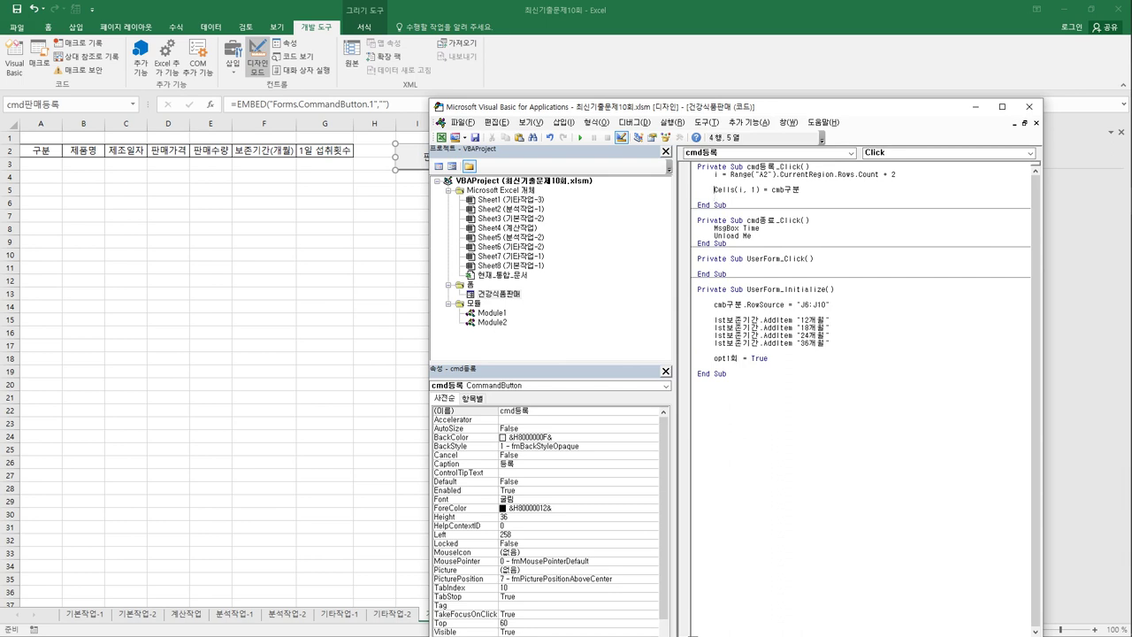
# - Duplicate the Cells(i, 1) = cmb구분 line six times below itself
pyautogui.hotkey('shift', 'End')
pyautogui.hotkey('ctrl', 'c')
pyautogui.press('Down')
pyautogui.hotkey('ctrl', 'v')
pyautogui.press('Return')
pyautogui.hotkey('ctrl', 'v')
pyautogui.press('Return')
pyautogui.hotkey('ctrl', 'v')
pyautogui.press('Return')
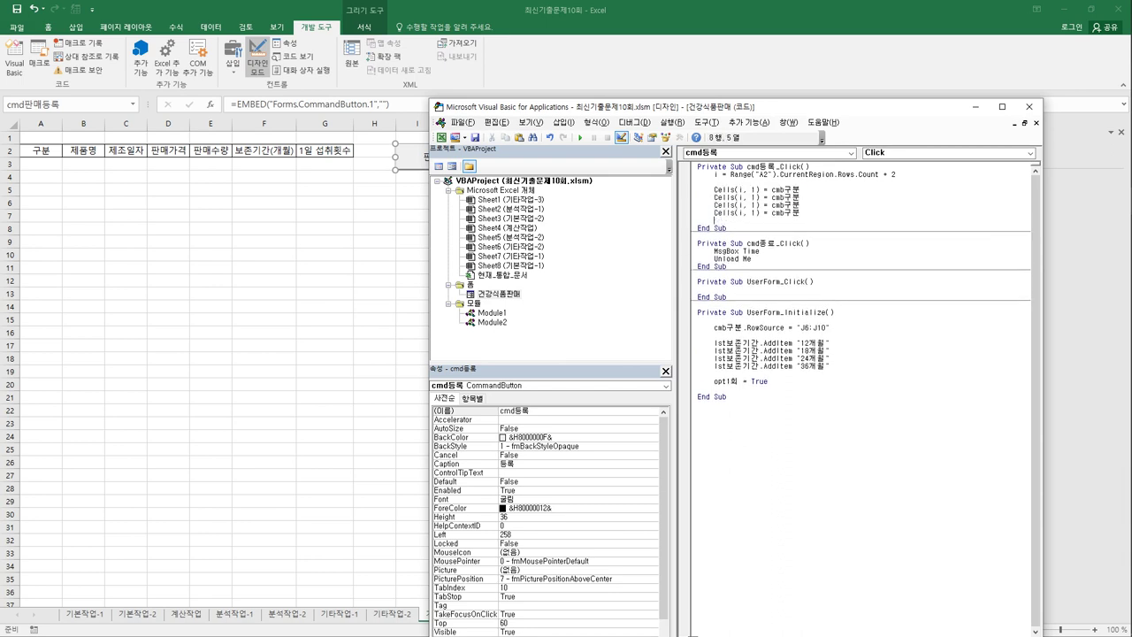
pyautogui.hotkey('ctrl', 'v')
pyautogui.press('Return')
pyautogui.hotkey('ctrl', 'v')
pyautogui.press('Return')
pyautogui.hotkey('ctrl', 'v')
pyautogui.press('Return')
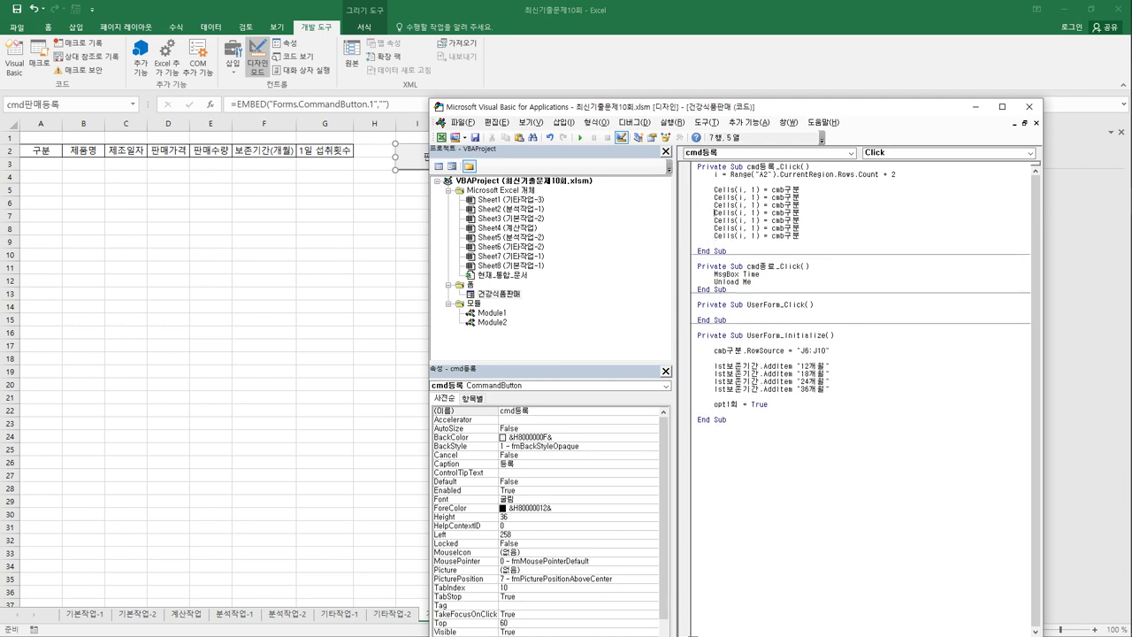
# - Change the first copied line to Cells(i, 2) = txt제품
pyautogui.click(714, 198)
pyautogui.click(735, 198)
pyautogui.hotkey('shift', 'Left')
pyautogui.hotkey('shift', 'Left')
pyautogui.hotkey('shift', 'Left')
pyautogui.hotkey('shift', 'Left')
pyautogui.hotkey('shift', 'Left')
pyautogui.write('ㅅ')
pyautogui.write('txt제품')
pyautogui.press('Down')
pyautogui.press('Down')
# - Renumber the column index in the remaining five copied Cells lines as 3, 4, 5, 6 and 7
pyautogui.click(732, 205)
pyautogui.press('BackSpace')
pyautogui.write('3')
pyautogui.press('Down')
pyautogui.press('BackSpace')
pyautogui.write('4')
pyautogui.press('Down')
pyautogui.press('BackSpace')
pyautogui.write('5')
pyautogui.press('Down')
pyautogui.press('BackSpace')
pyautogui.write('6')
pyautogui.press('Down')
pyautogui.press('Left')
pyautogui.press('Delete')
pyautogui.write('7')
# - Replace the value assigned to Cells(i, 3) with Format(txt제조일자, "yyyy-mm-dd")
pyautogui.click(757, 205)
pyautogui.click(772, 205)
pyautogui.write('ㅅ')
pyautogui.press('BackSpace')
pyautogui.write('format(')
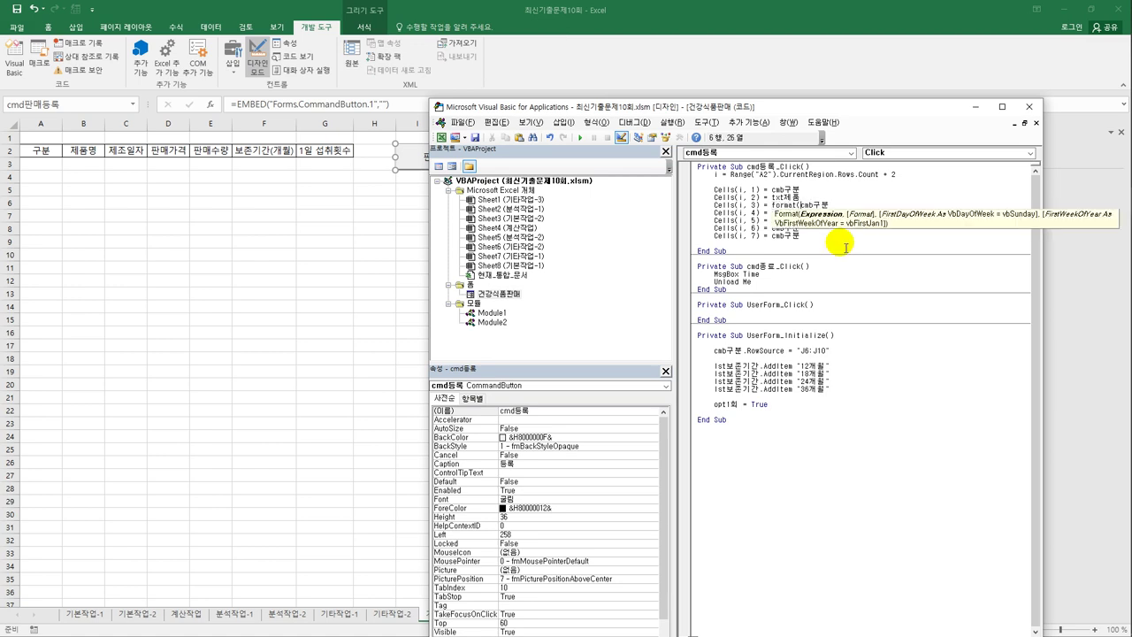
pyautogui.write('txt')
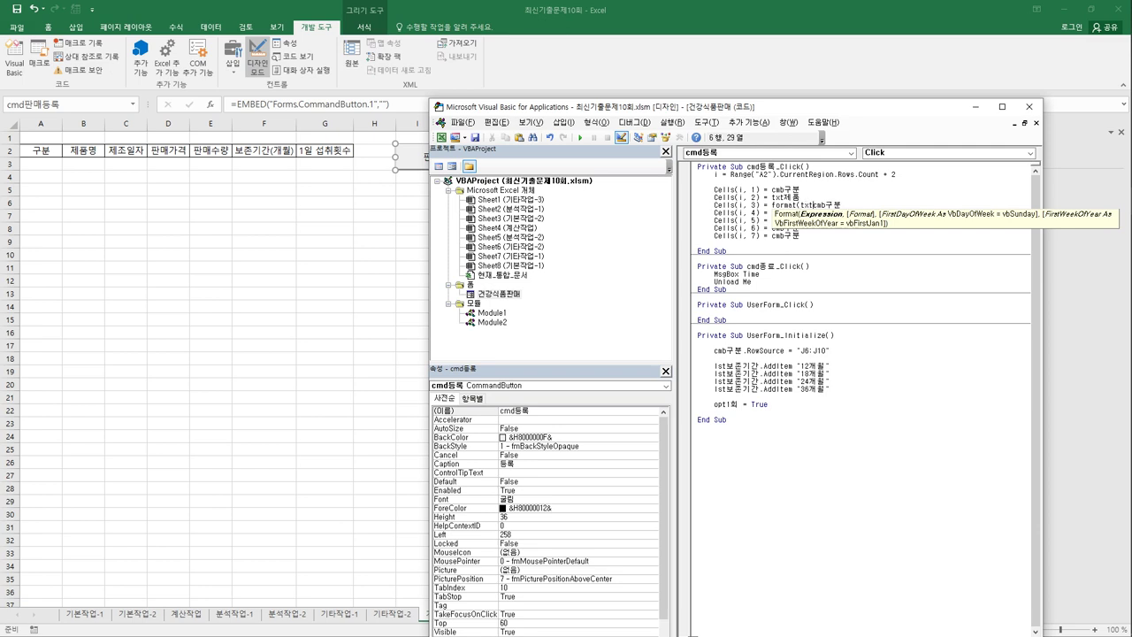
pyautogui.write('제조일자, "')
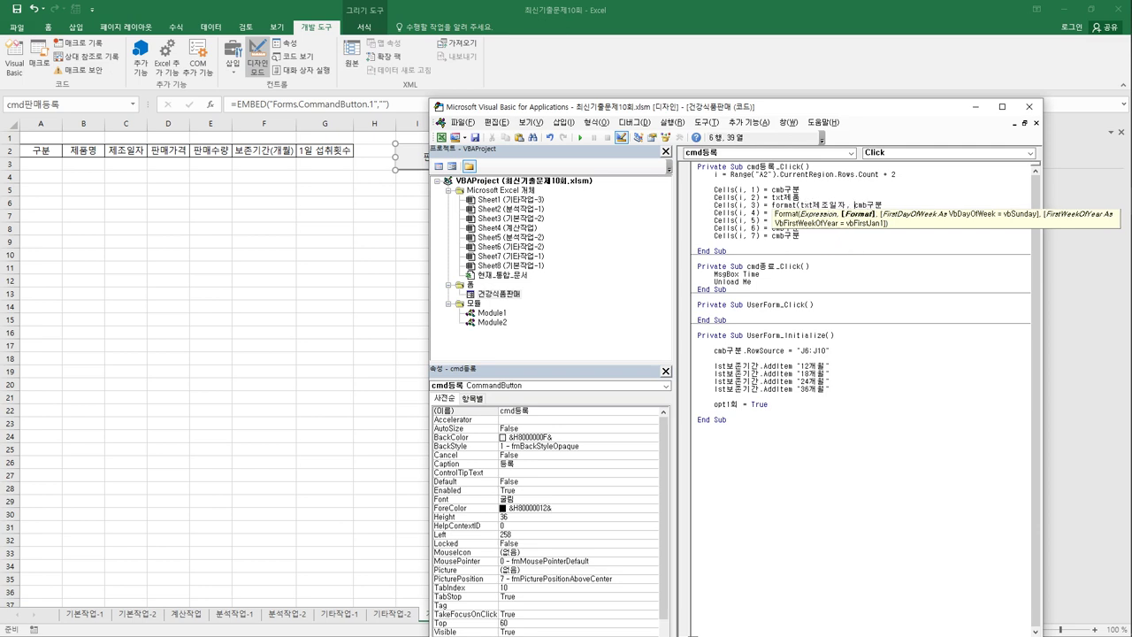
pyautogui.write('yyyy-mm-dd")')
pyautogui.press('Delete')
pyautogui.press('Delete')
pyautogui.press('Delete')
pyautogui.press('Delete')
pyautogui.press('Delete')
pyautogui.press('Down')
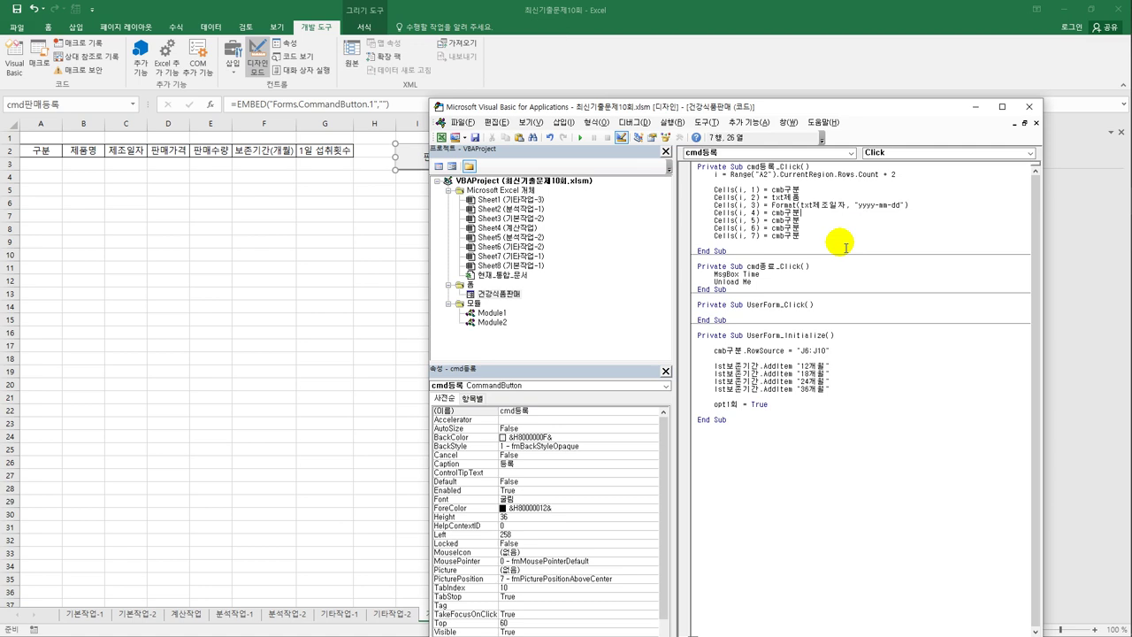
# - Replace the value assigned to Cells(i, 4) with format(txt판매가격, "#,###")
pyautogui.press('Home')
pyautogui.press('End')
pyautogui.write('format(')
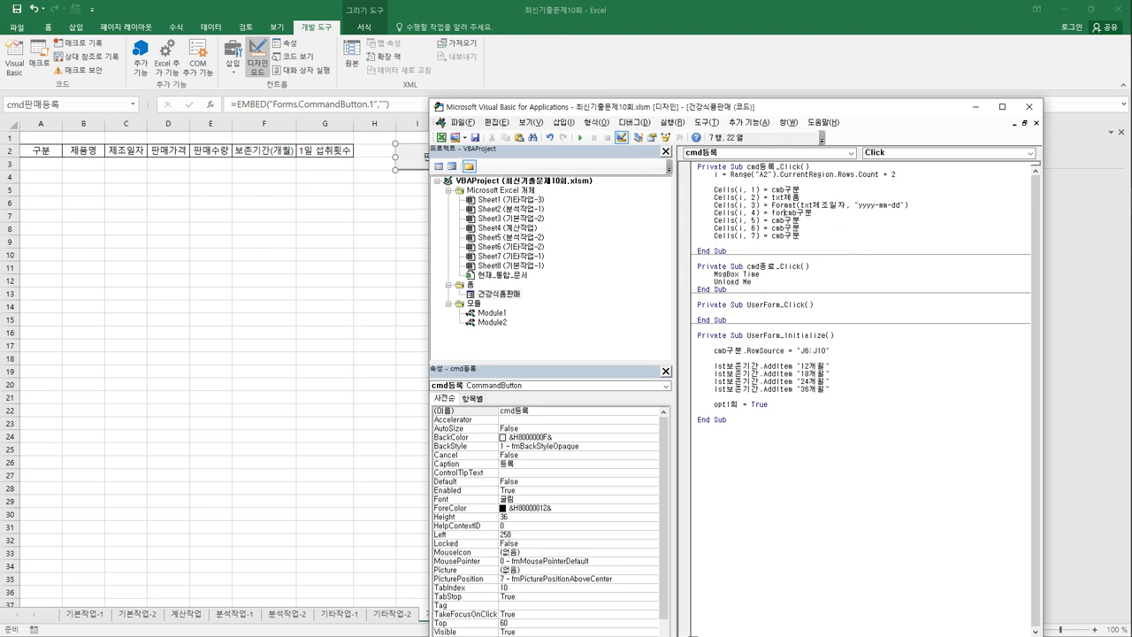
pyautogui.write('txt판매')
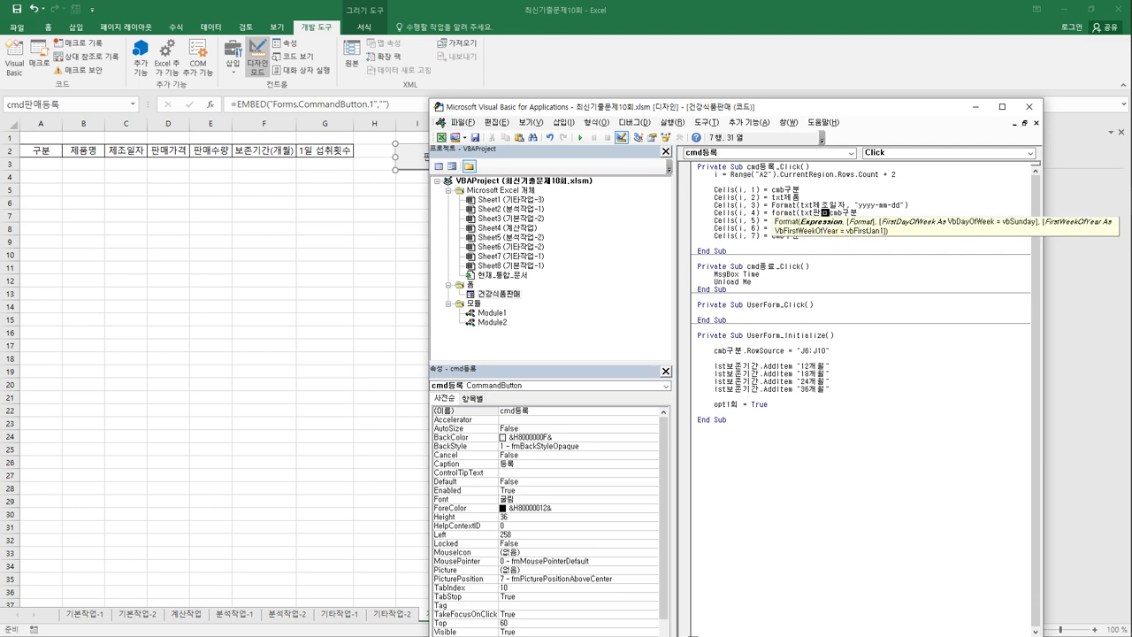
pyautogui.write('가격, "')
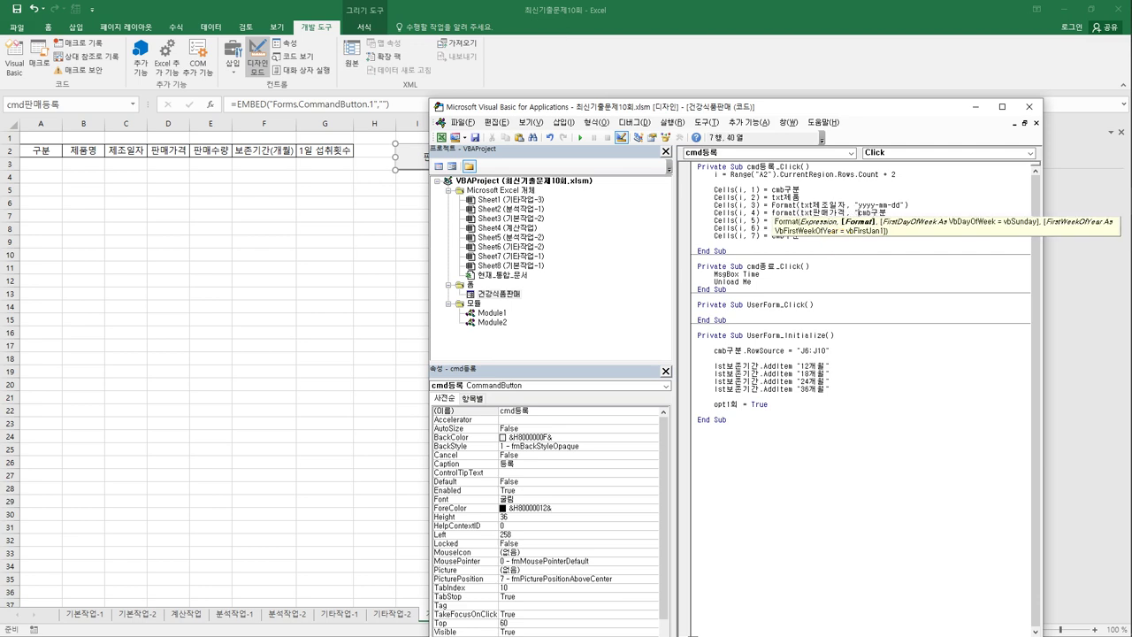
pyautogui.write('#,###")')
pyautogui.hotkey('shift', 'End')
pyautogui.hotkey('ctrl', 'x')
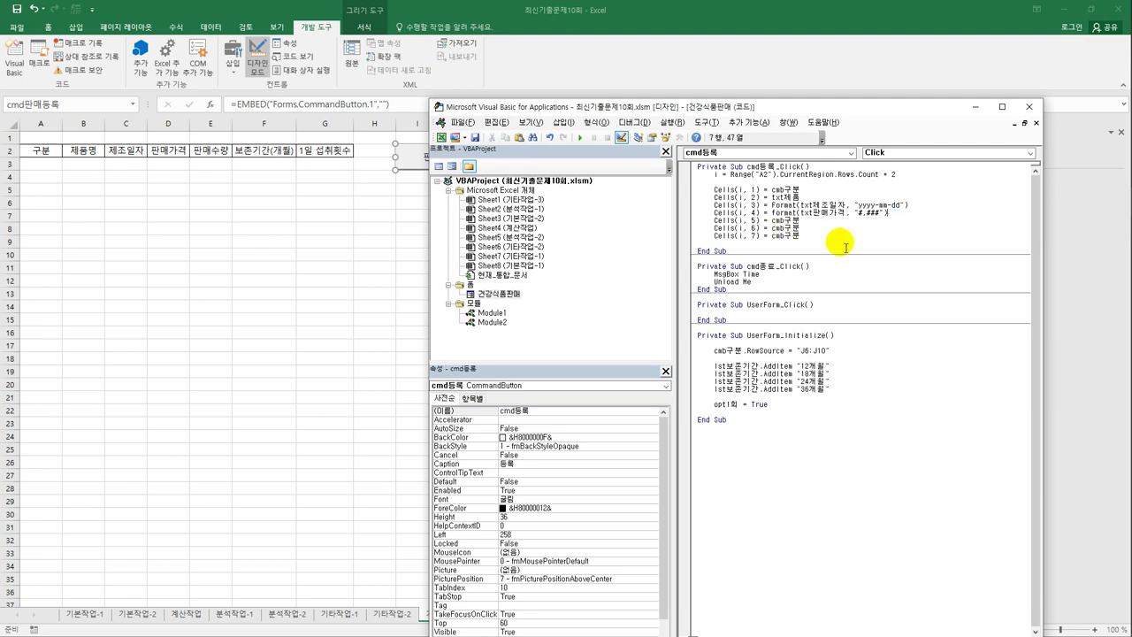
# - Replace the value assigned to Cells(i, 5) with format(txt판매수량, "#,###")
pyautogui.press('Down')
pyautogui.press('Left')
pyautogui.press('Left')
pyautogui.press('Left')
pyautogui.press('Left')
pyautogui.hotkey('shift', 'End')
pyautogui.press('Delete')
pyautogui.write('for')
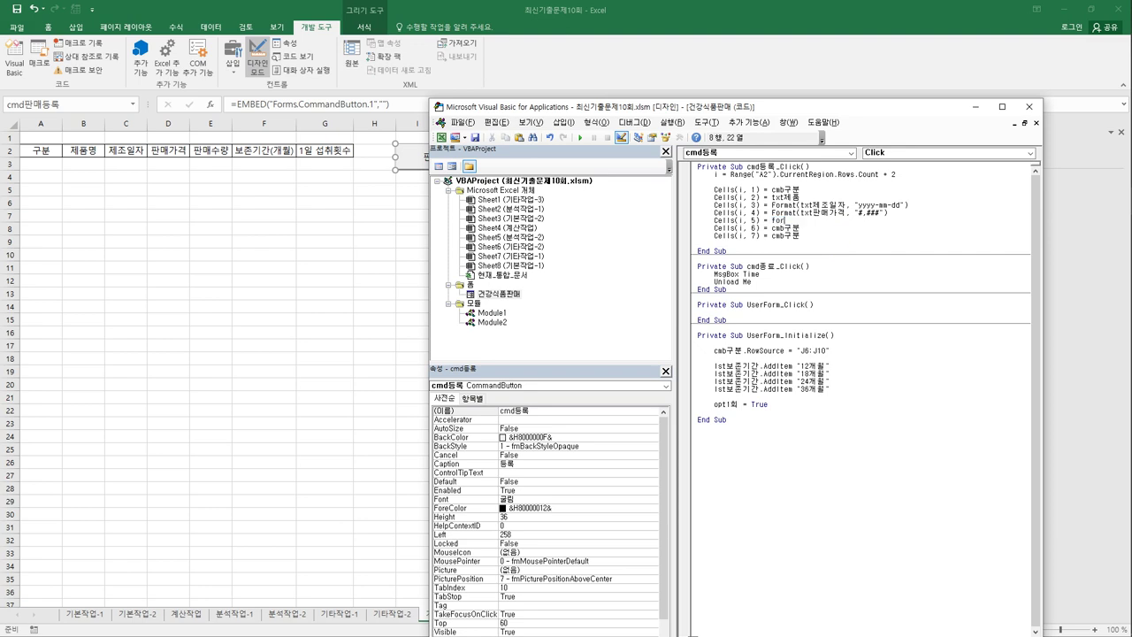
pyautogui.write('mat(tx')
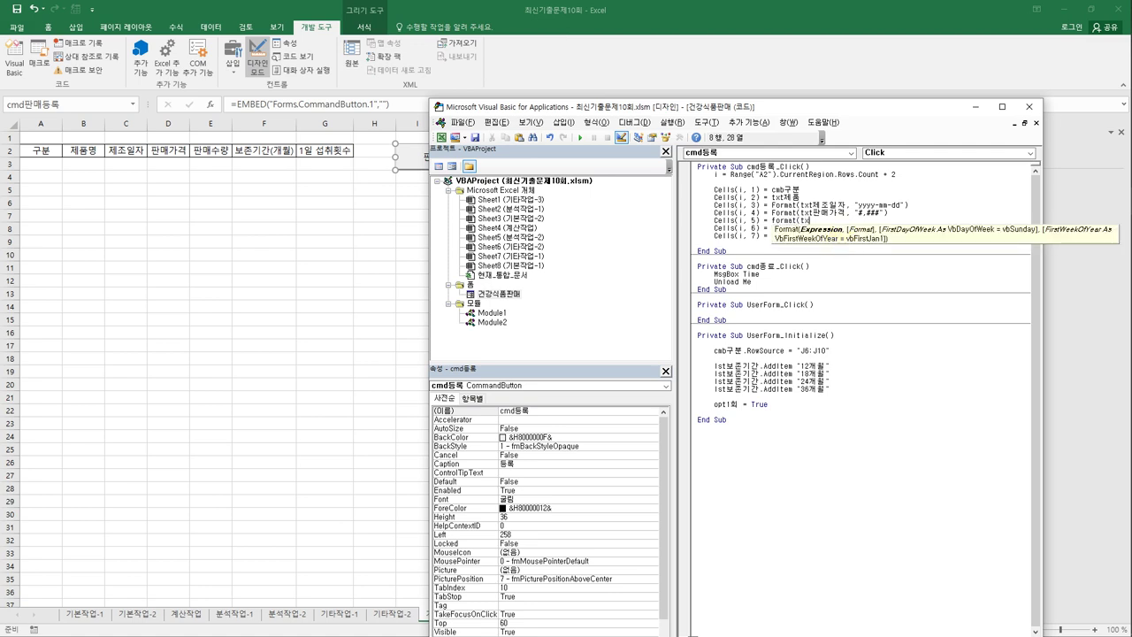
pyautogui.write('t판매수량, "#')
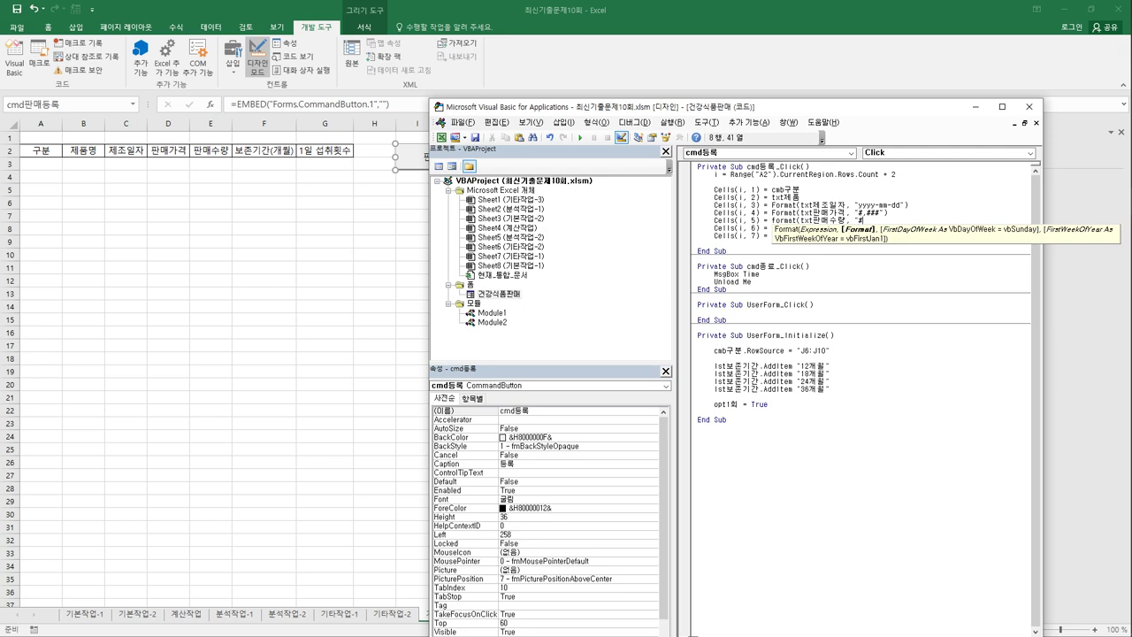
pyautogui.write(',###")')
# - Replace the value assigned to Cells(i, 6) with lst보존기간
pyautogui.press('Down')
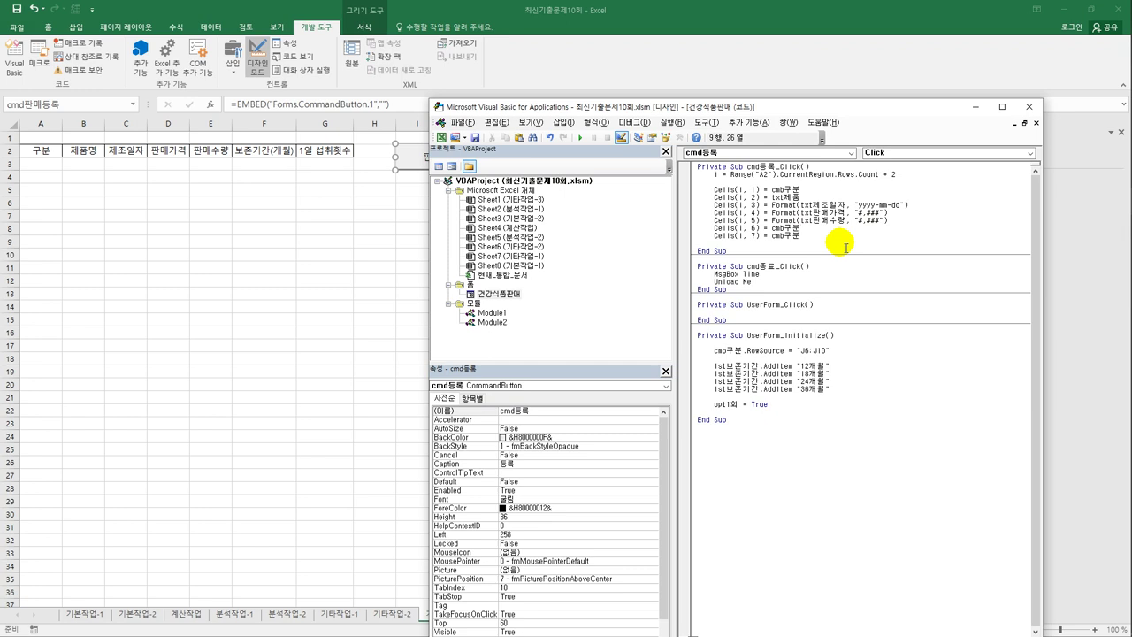
pyautogui.hotkey('shift', 'Left')
pyautogui.hotkey('shift', 'Left')
pyautogui.hotkey('shift', 'Left')
pyautogui.hotkey('shift', 'Left')
pyautogui.hotkey('shift', 'Left')
pyautogui.write('ㅣㄴㅅ')
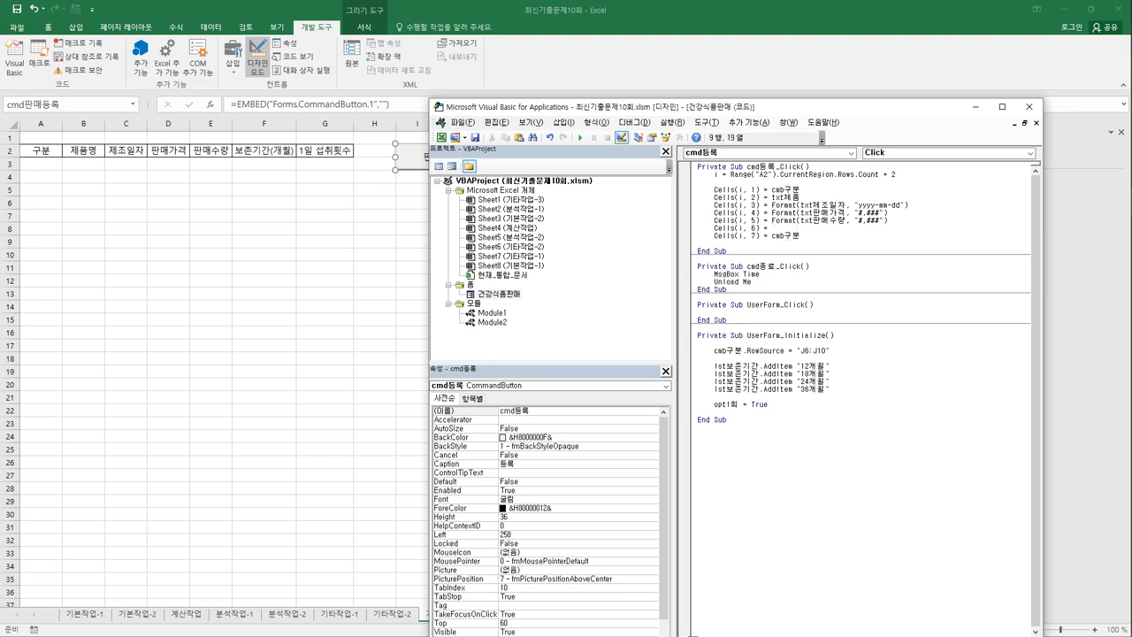
pyautogui.write('lst보존기간')
# - Insert the line If opt1회 = True Then between the Cells(i, 6) and Cells(i, 7) lines
pyautogui.click(799, 235)
pyautogui.click(796, 228)
pyautogui.press('Return')
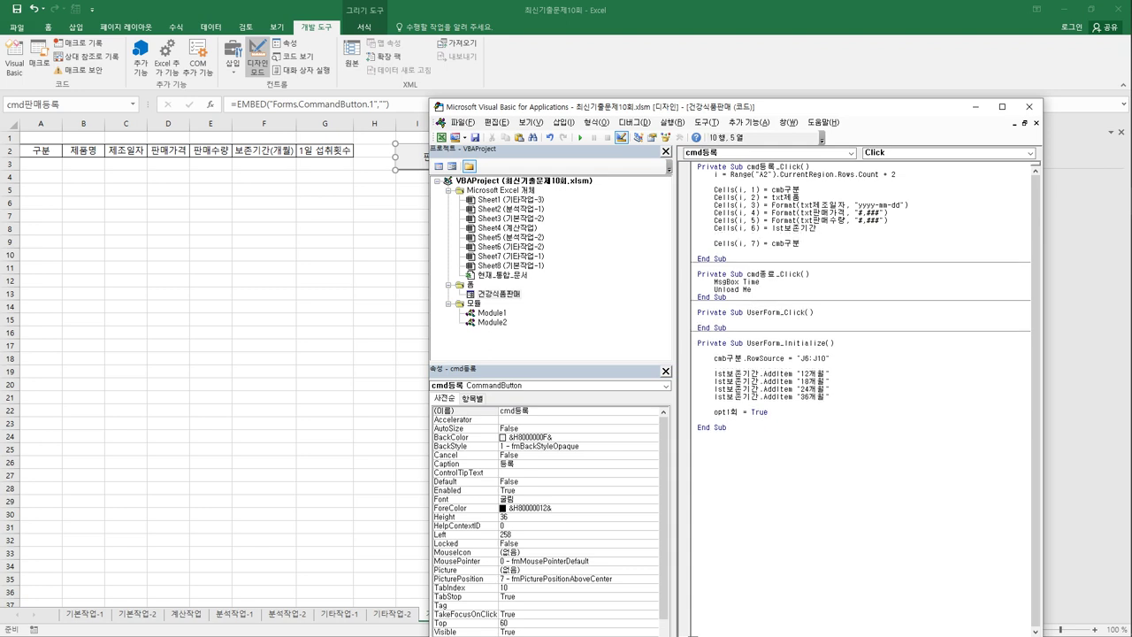
pyautogui.write('if opt1gh')
pyautogui.press('BackSpace')
pyautogui.press('BackSpace')
pyautogui.press('BackSpace')
pyautogui.press('BackSpace')
pyautogui.write('회 =teu')
pyautogui.press('BackSpace')
pyautogui.press('BackSpace')
pyautogui.write('ure')
pyautogui.press('BackSpace')
pyautogui.press('BackSpace')
pyautogui.press('BackSpace')
pyautogui.write('rue Then')
# - Indent the Cells(i, 7) line under the If and assign it opt1회.Caption
pyautogui.click(714, 242)
pyautogui.press('Tab')
pyautogui.press('End')
pyautogui.hotkey('shift', 'Left')
pyautogui.hotkey('shift', 'Left')
pyautogui.hotkey('shift', 'Left')
pyautogui.hotkey('shift', 'Left')
pyautogui.hotkey('shift', 'Left')
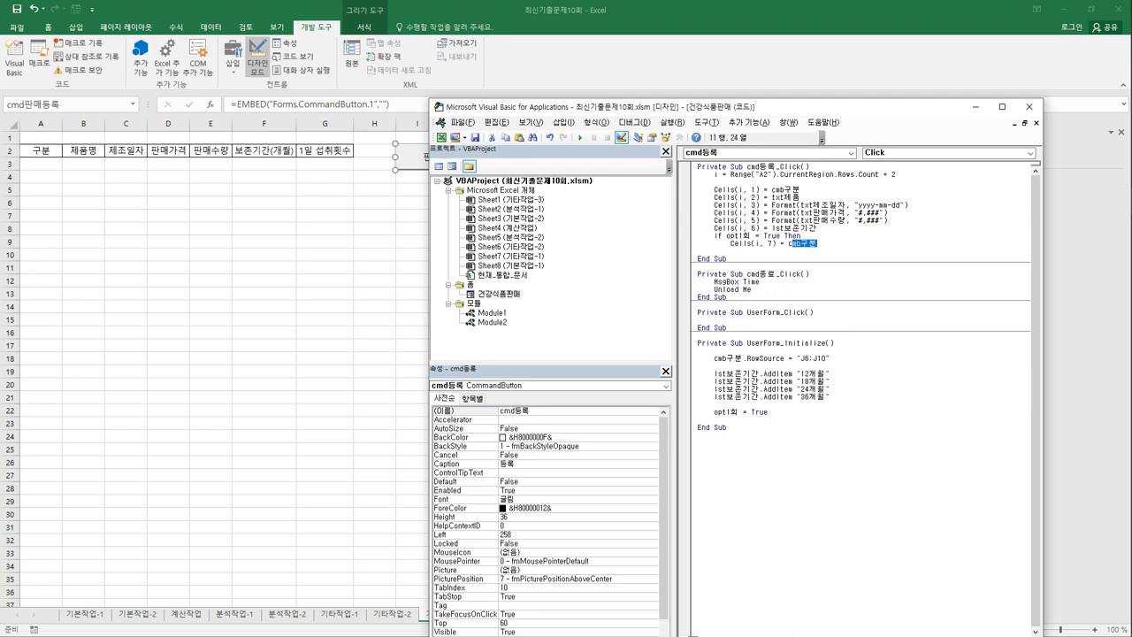
pyautogui.write('"')
pyautogui.press('BackSpace')
pyautogui.press('BackSpace')
pyautogui.write('opt1회')
pyautogui.press('BackSpace')
pyautogui.press('BackSpace')
pyautogui.write('회.ca')
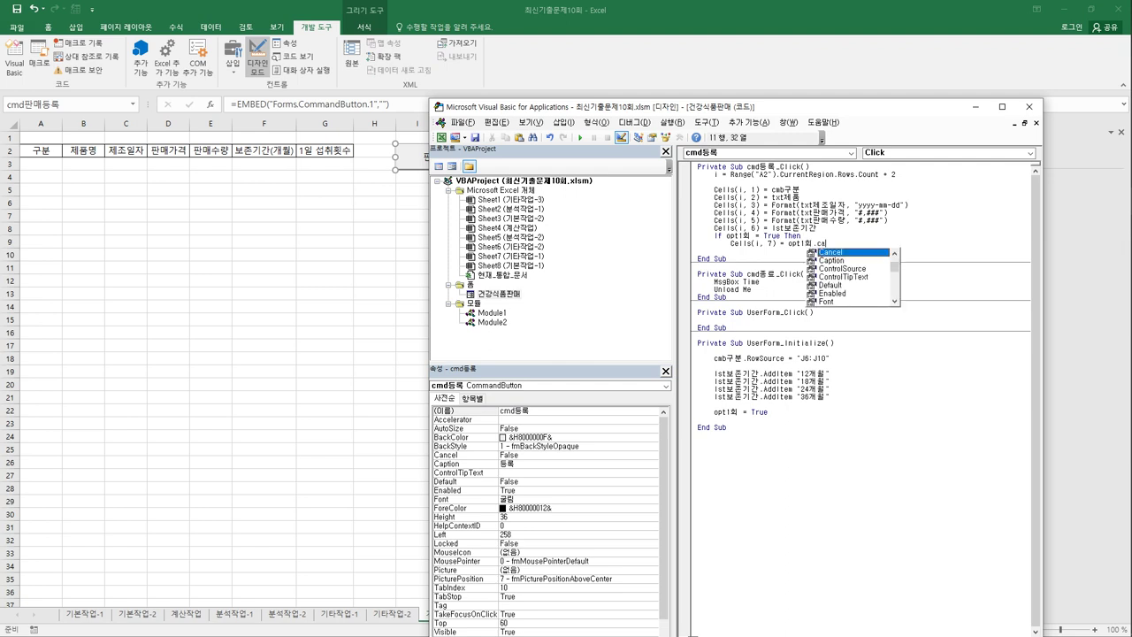
pyautogui.write('p')
pyautogui.press('Return')
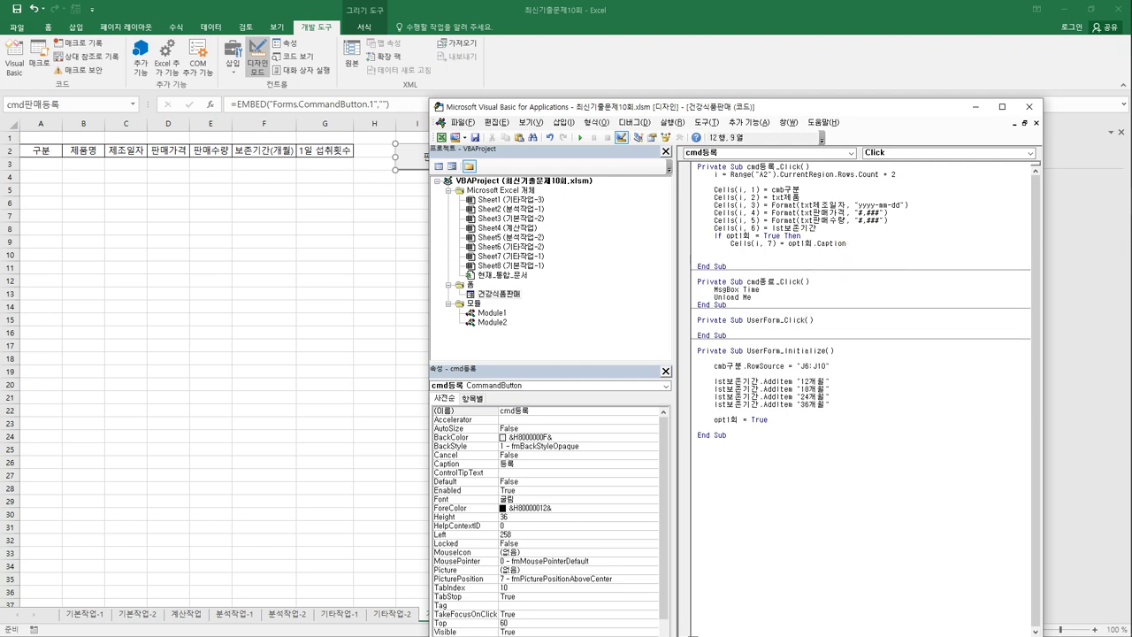
# - Duplicate the two If lines below and change the copy to ElseIf opt2회 = True Then with Cells(i, 7) = opt2회.Caption
pyautogui.hotkey('shift', 'Down')
pyautogui.hotkey('shift', 'End')
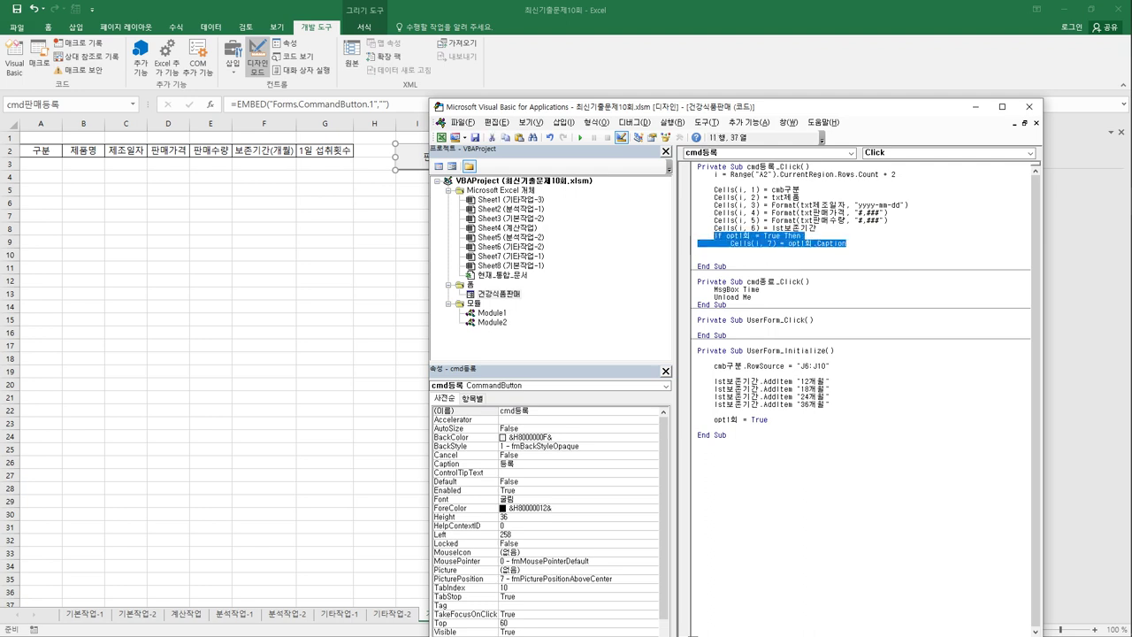
pyautogui.click(732, 251)
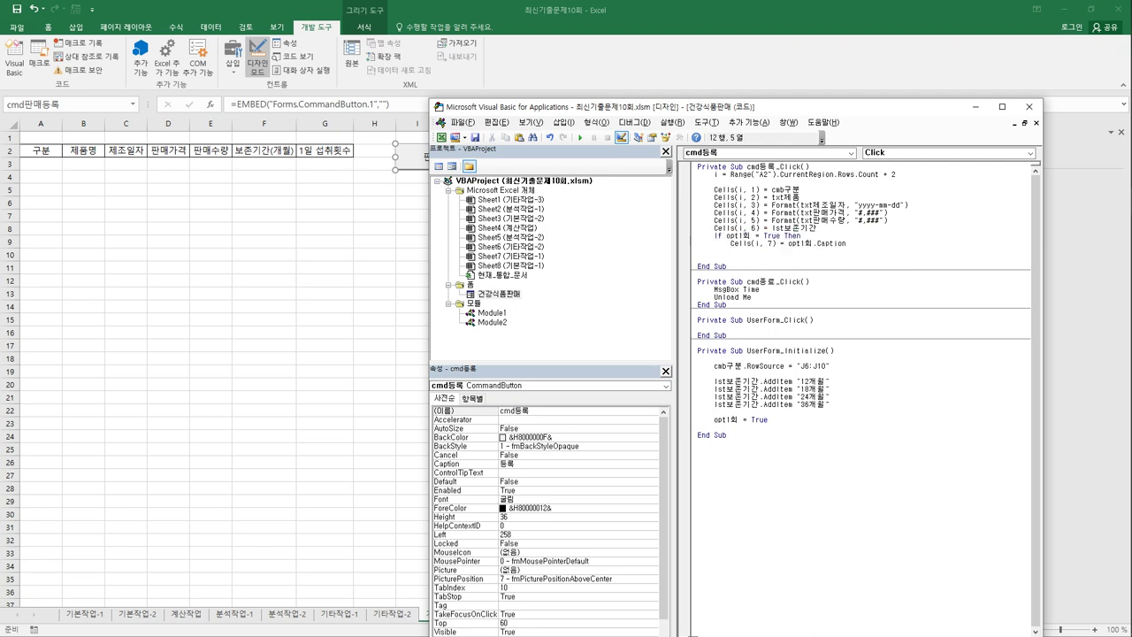
pyautogui.hotkey('ctrl', 'v')
pyautogui.click(731, 258)
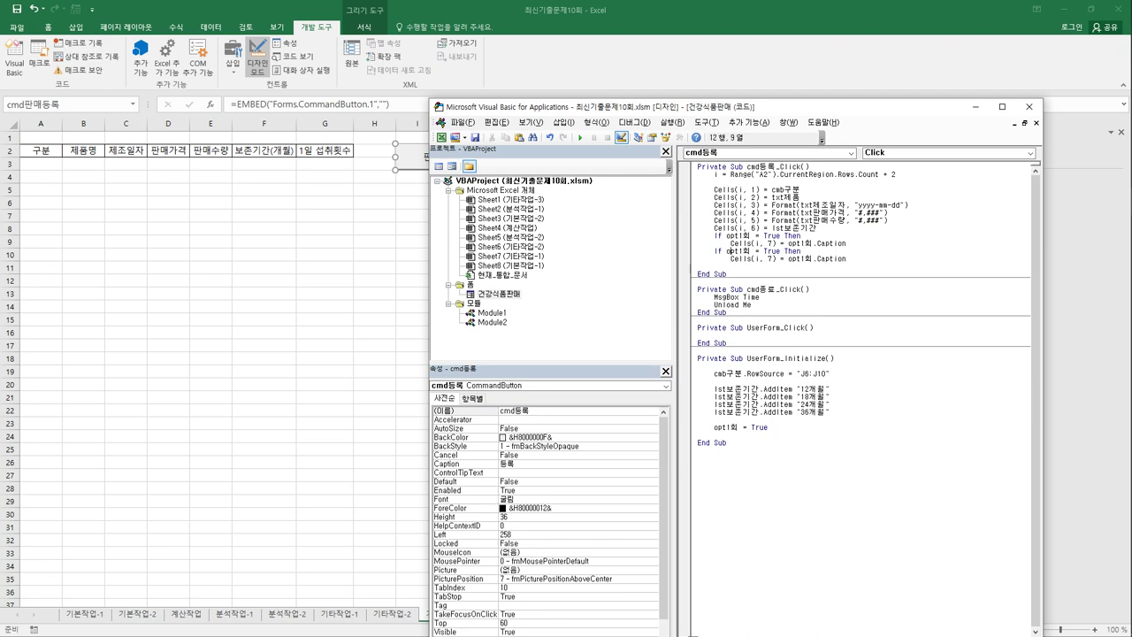
pyautogui.write('else')
pyautogui.click(752, 252)
pyautogui.write('2')
pyautogui.press('Delete')
pyautogui.click(786, 258)
pyautogui.write('2')
pyautogui.press('Delete')
pyautogui.press('End')
# - Paste the If lines again and change them to ElseIf opt3회 = True Then with Cells(i, 7) = opt3회.Caption
pyautogui.press('Return')
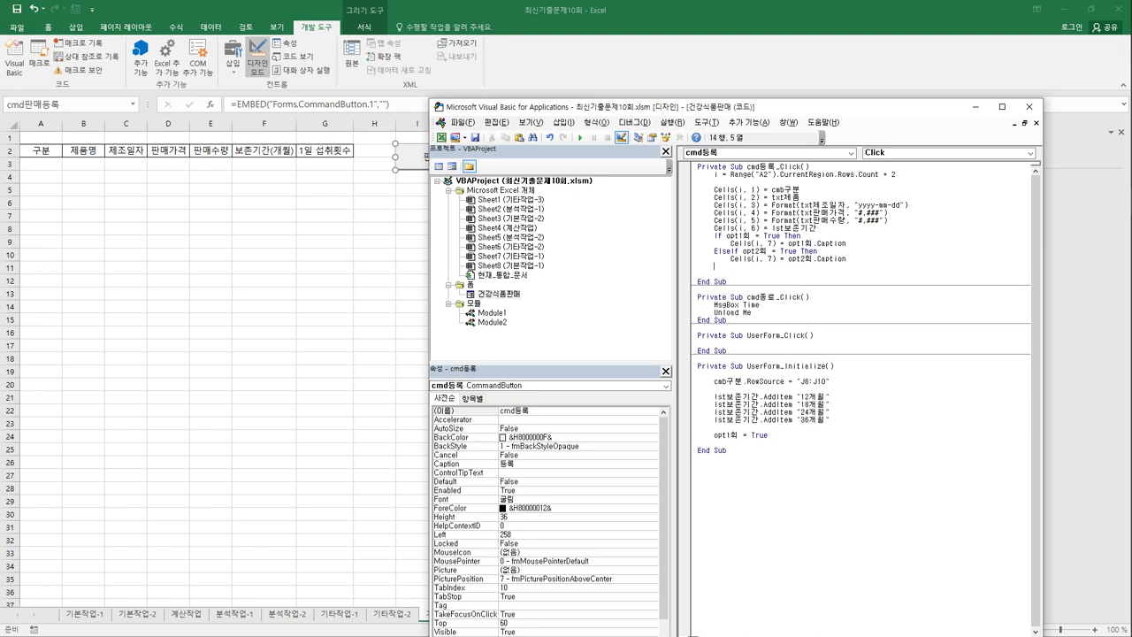
pyautogui.hotkey('ctrl', 'v')
pyautogui.press('Up')
pyautogui.press('Up')
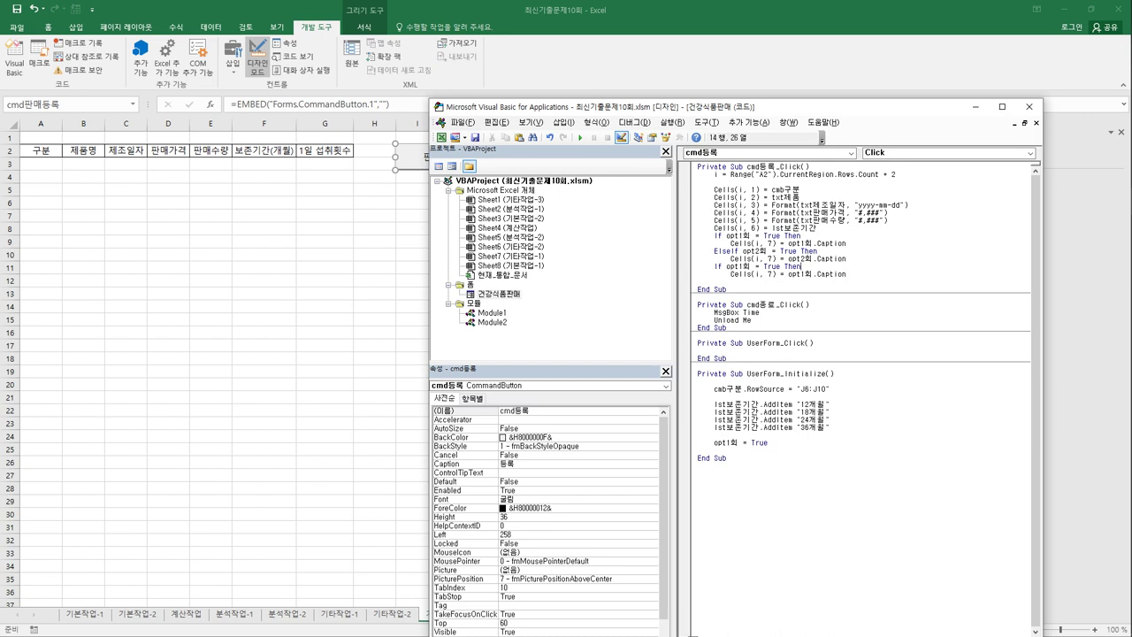
pyautogui.write('else')
pyautogui.press('Right')
pyautogui.press('Delete')
pyautogui.write('3')
pyautogui.click(745, 275)
pyautogui.press('Right')
pyautogui.press('Delete')
pyautogui.write('3')
pyautogui.press('End')
# - Add a final copy of the If lines, changed to Else with Cells(i, 7) = opt무한.Caption
pyautogui.press('Return')
pyautogui.hotkey('ctrl', 'v')
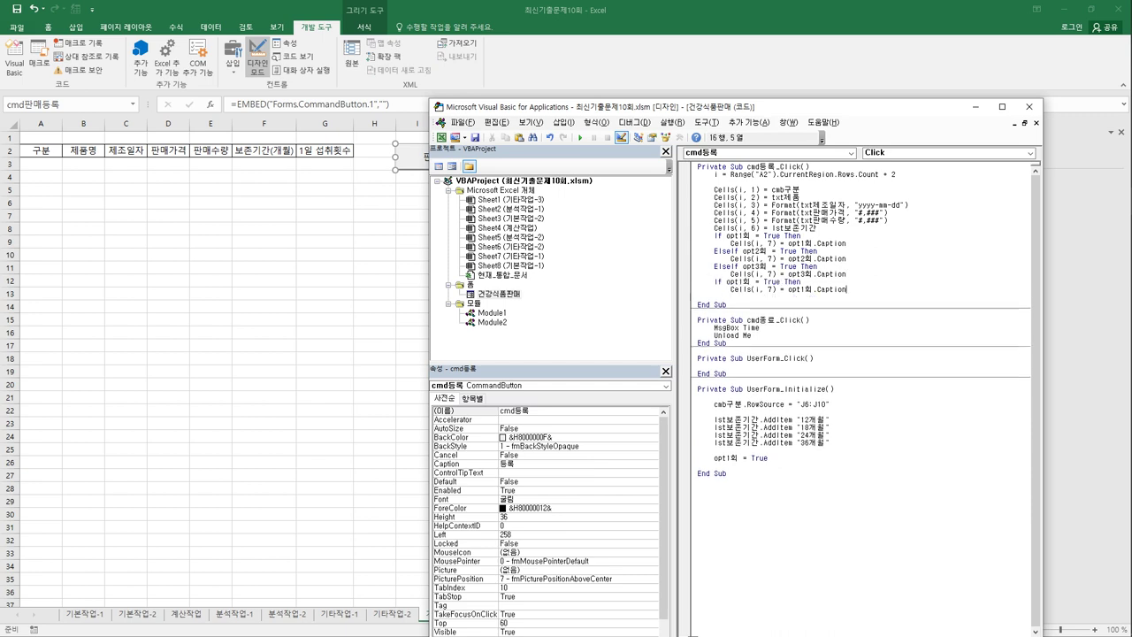
pyautogui.hotkey('shift', 'End')
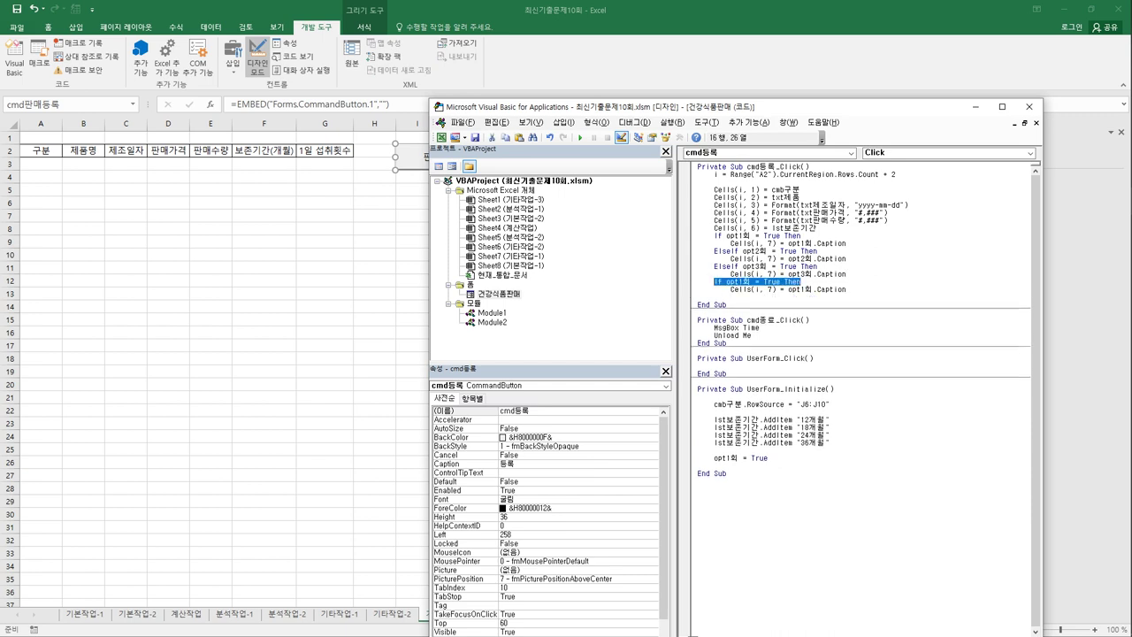
pyautogui.write('e')
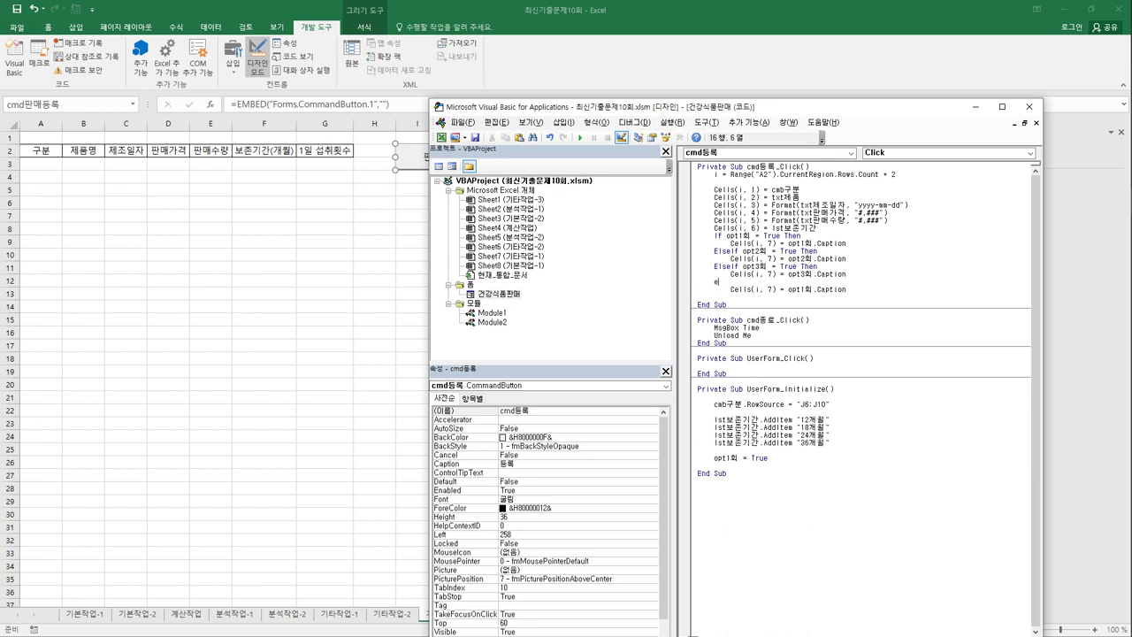
pyautogui.write('lse')
pyautogui.press('Down')
pyautogui.press('End')
pyautogui.press('Left')
pyautogui.press('Left')
pyautogui.press('Left')
pyautogui.press('Left')
pyautogui.press('Left')
pyautogui.press('Left')
pyautogui.press('Left')
pyautogui.press('Left')
pyautogui.hotkey('shift', 'Right')
pyautogui.hotkey('shift', 'Right')
pyautogui.write('회')
pyautogui.write('한')
pyautogui.press('End')
# - Close the conditional with End If and separate the If block from the Cells(i, 6) line with a blank line
pyautogui.press('Return')
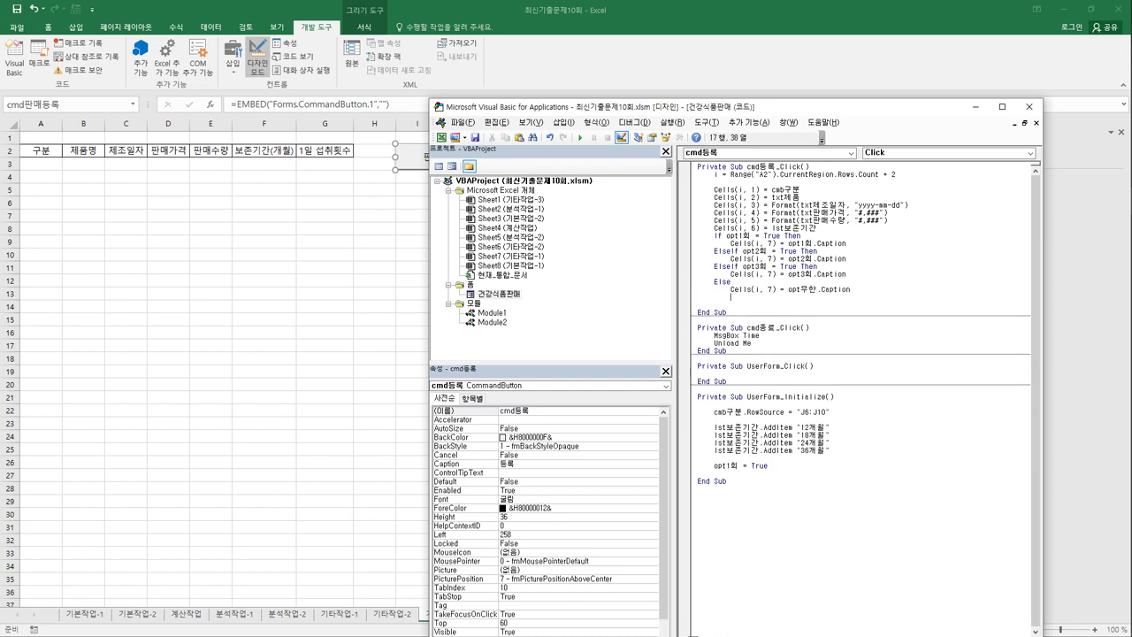
pyautogui.press('BackSpace')
pyautogui.write('End If')
pyautogui.press('Up')
pyautogui.press('Up')
pyautogui.press('Up')
pyautogui.press('Up')
pyautogui.press('End')
pyautogui.press('Return')
pyautogui.click(715, 289)
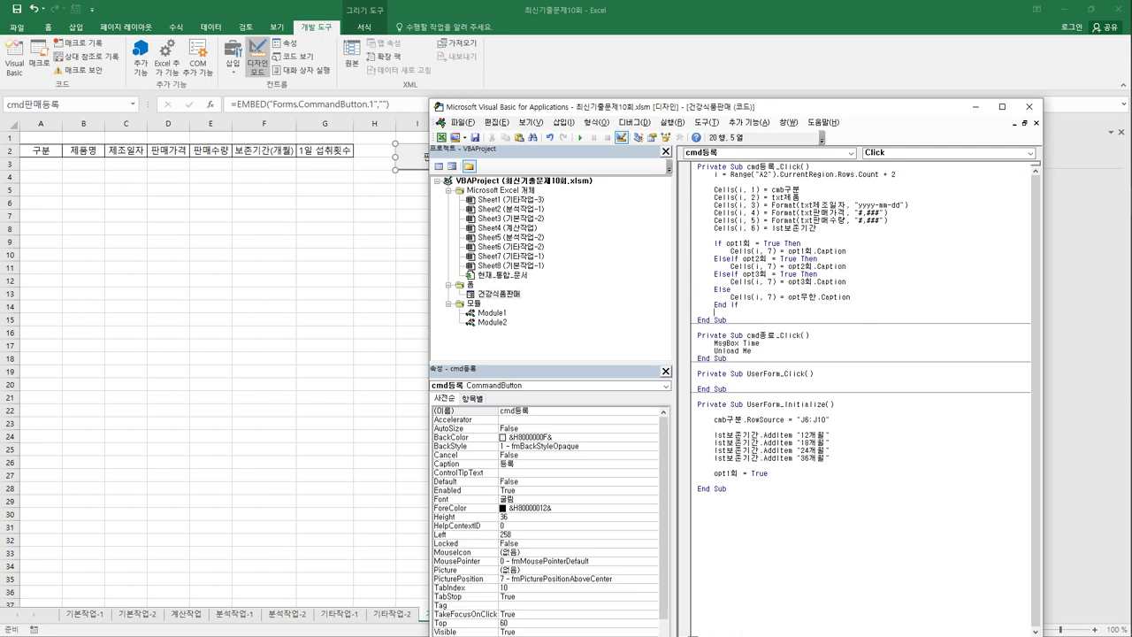
# - Return from the code editor to the sheet, turn off design mode and open the 건강식품판매 form with 판매등록
pyautogui.click(1029, 107)
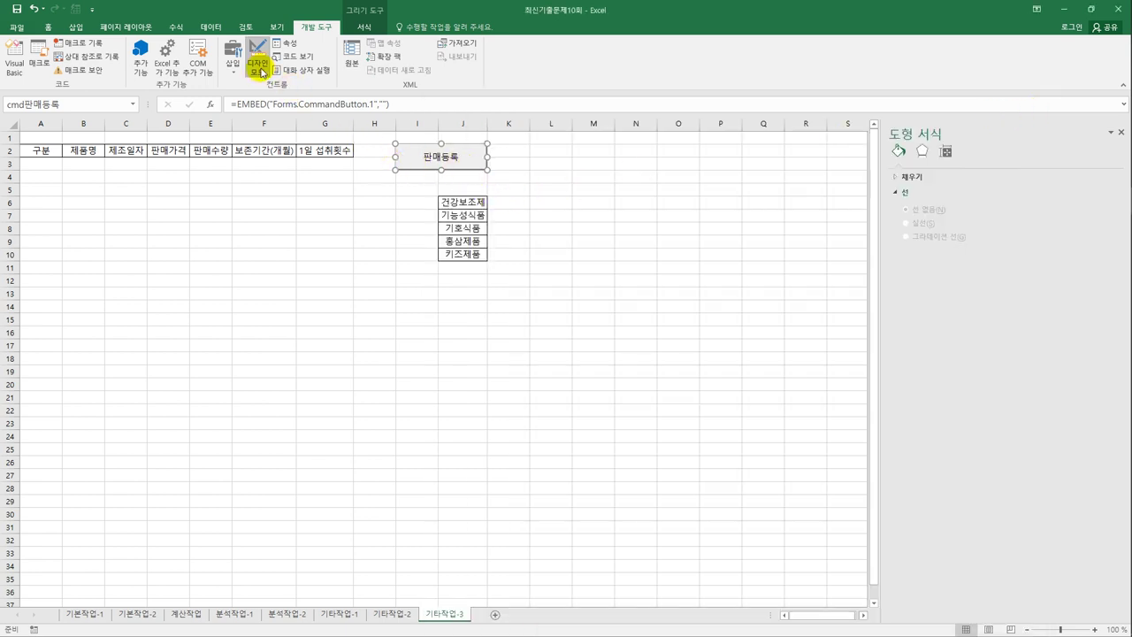
pyautogui.click(257, 62)
pyautogui.click(329, 200)
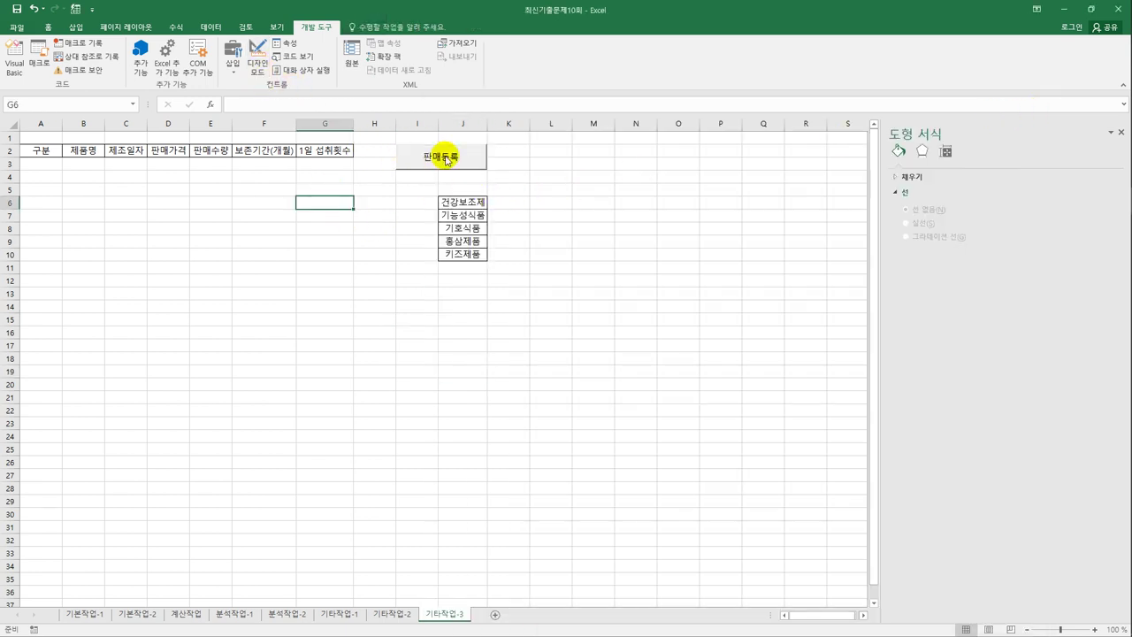
pyautogui.click(437, 164)
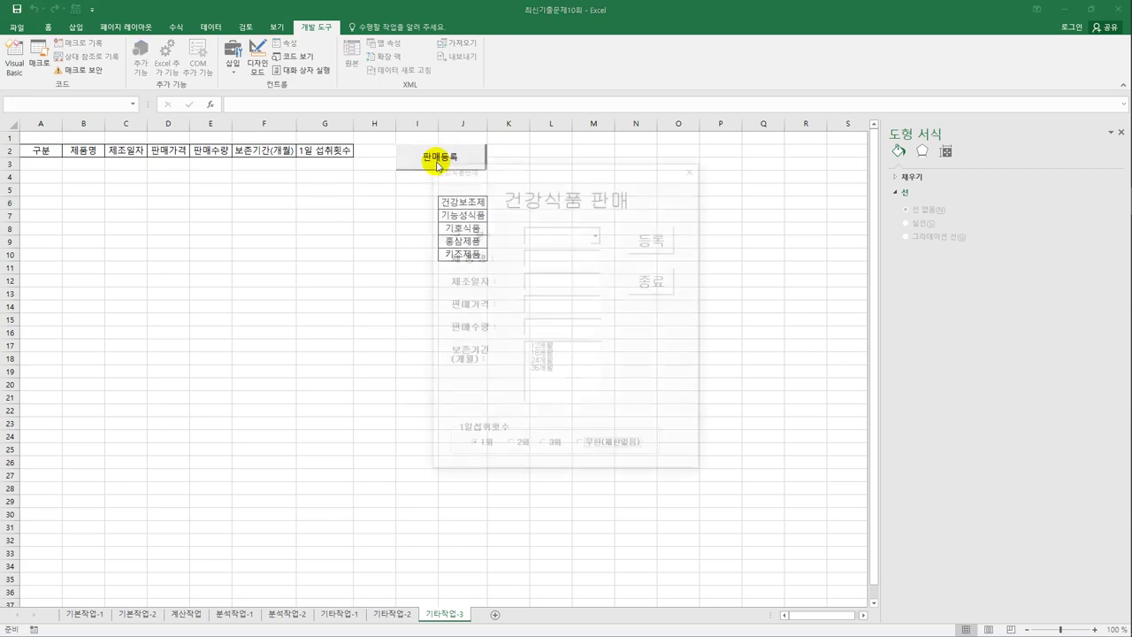
pyautogui.moveTo(587, 169); pyautogui.dragTo(686, 174)
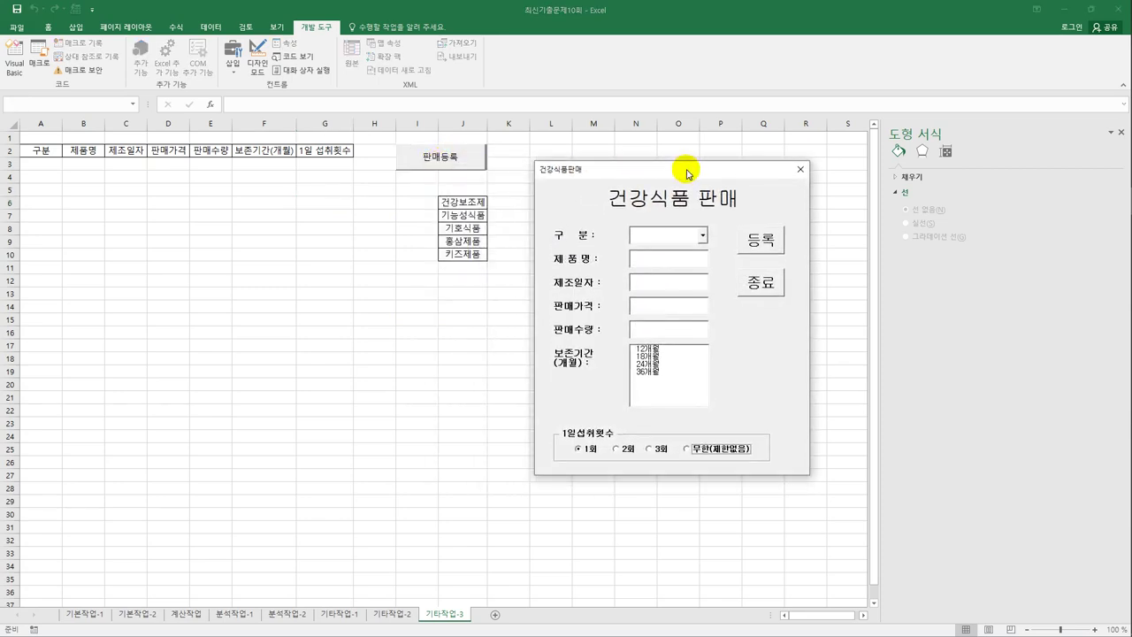
# - Fill in the form with 건강보조제, 비타민, 2020-10-10, price 10000, quantity 1000, 36개월 and 2회
pyautogui.click(704, 235)
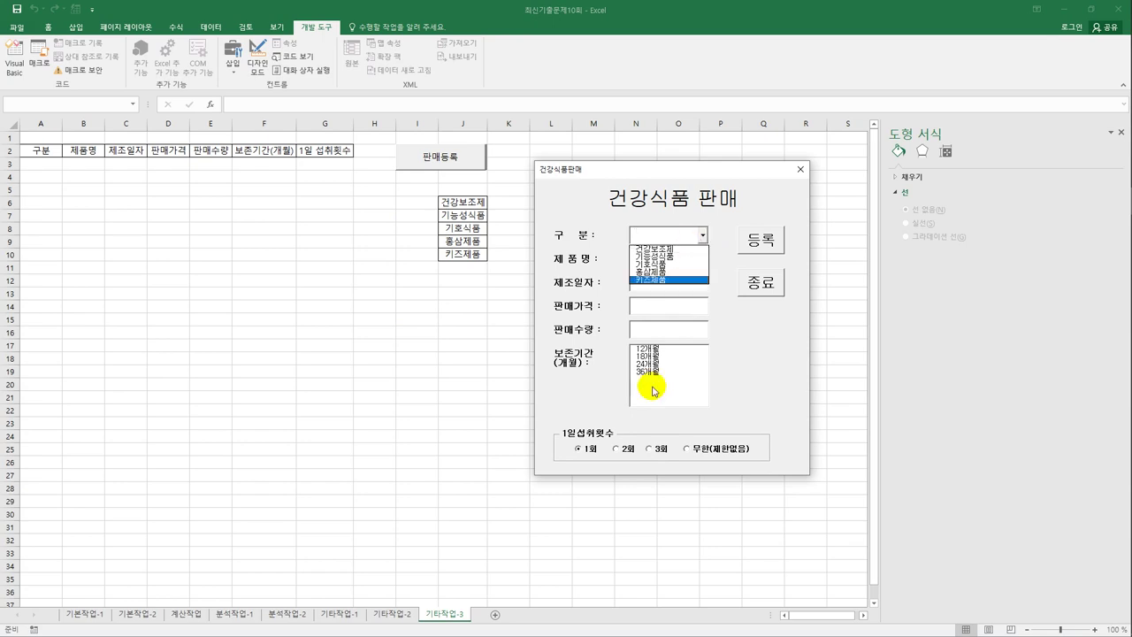
pyautogui.click(673, 249)
pyautogui.click(668, 260)
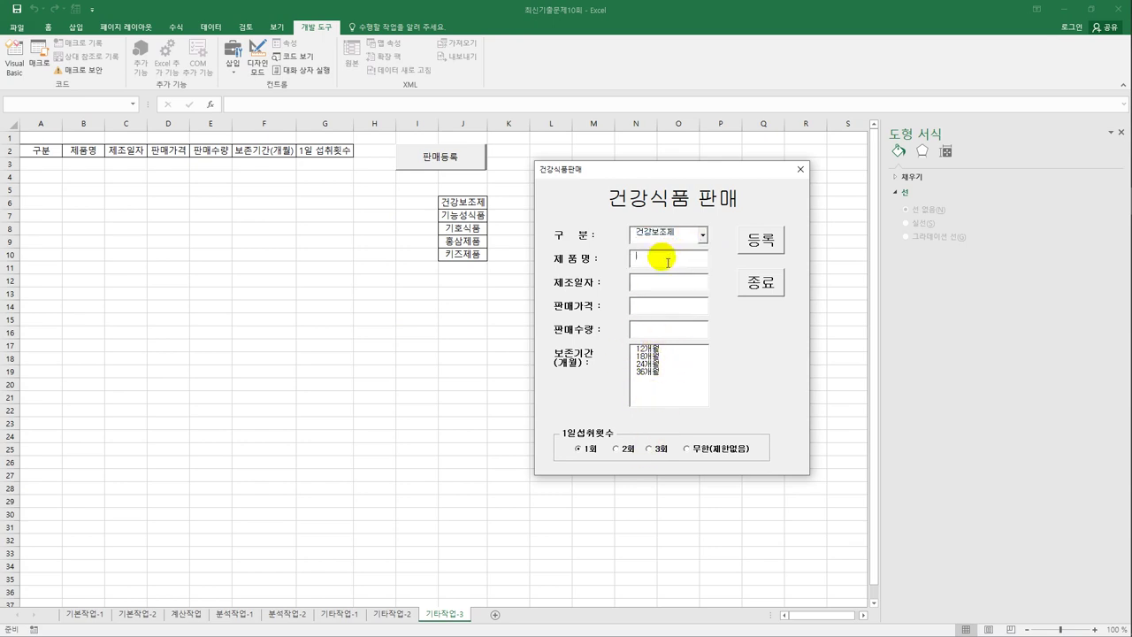
pyautogui.write('예')
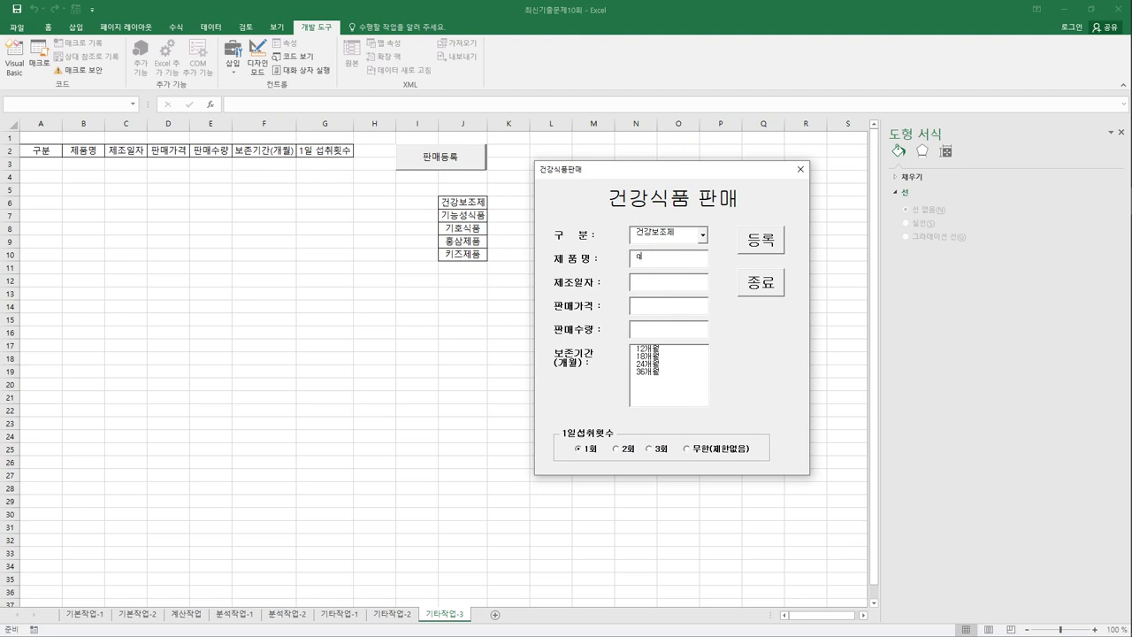
pyautogui.write('타민')
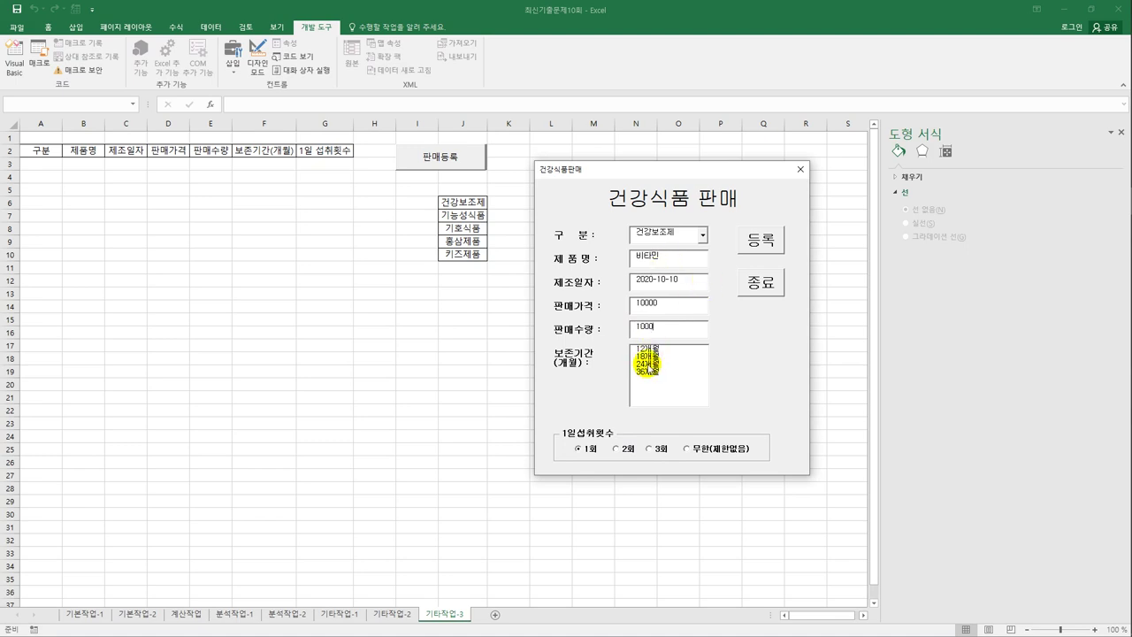
pyautogui.click(647, 375)
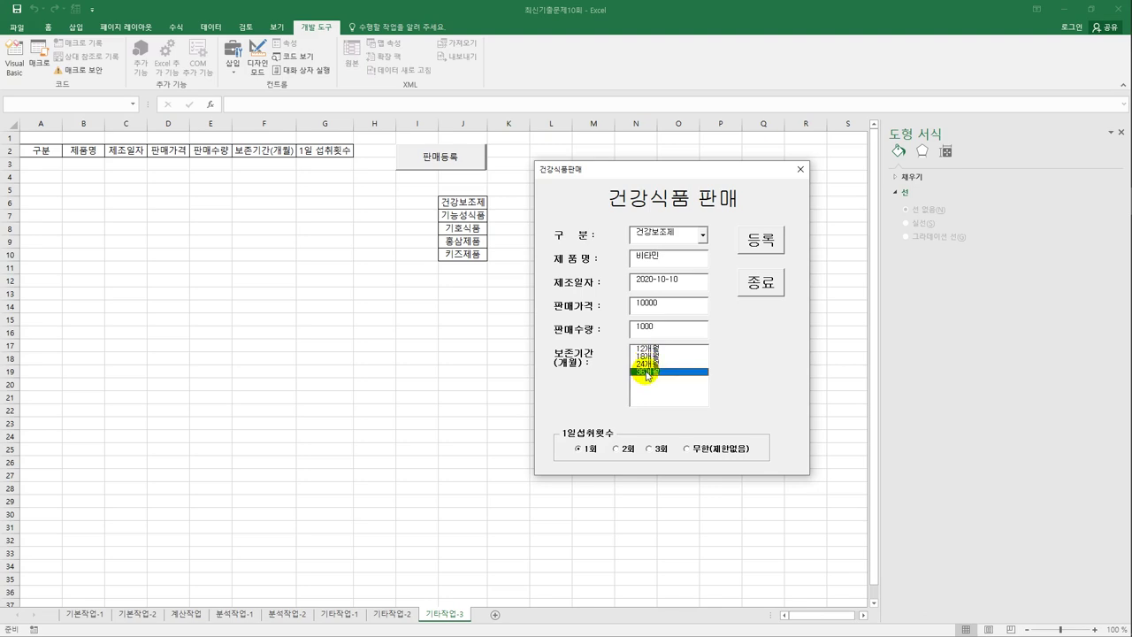
pyautogui.click(617, 451)
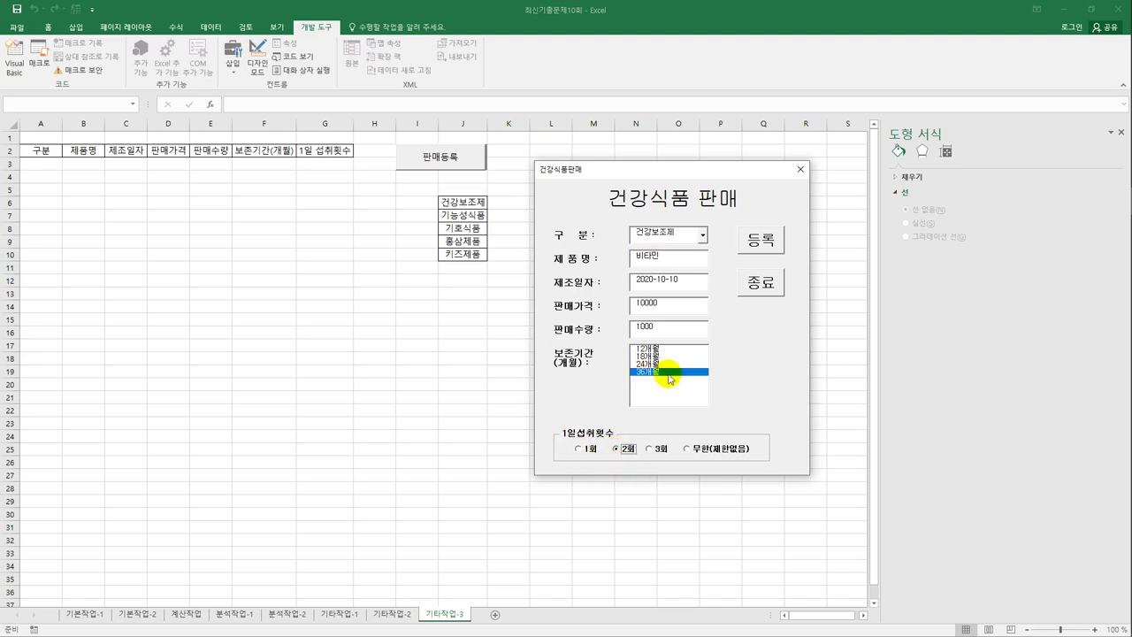
# - Register the entry with 등록, and exit the form with 종료, acknowledging its time message
pyautogui.click(764, 242)
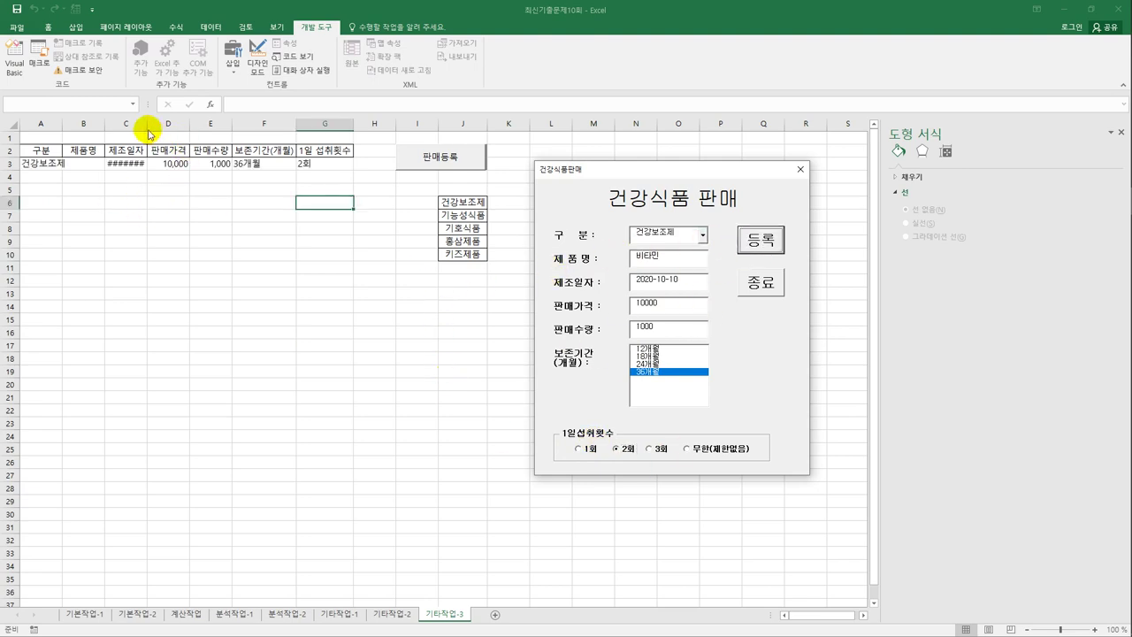
pyautogui.click(775, 281)
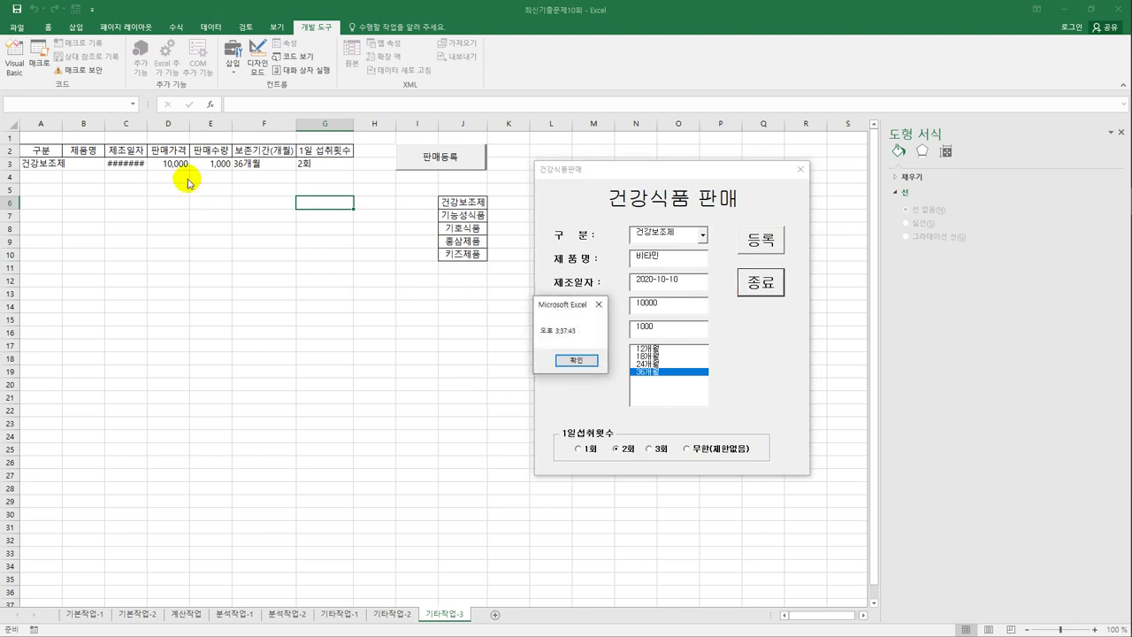
pyautogui.click(579, 358)
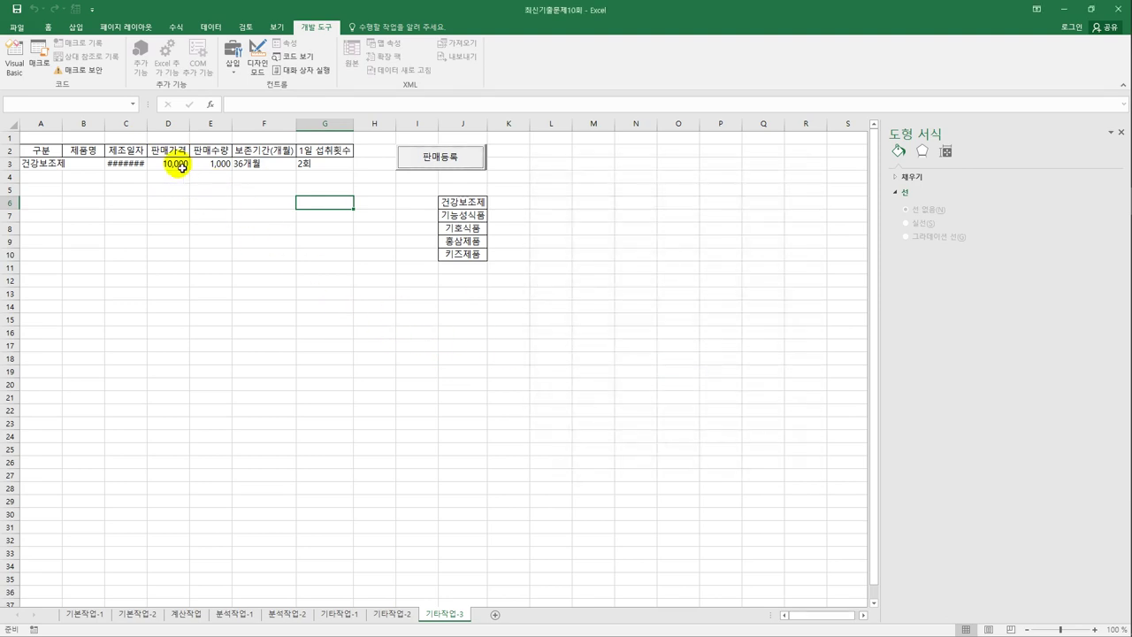
# - Fit the widths of columns C and A to their contents and select cell A3
pyautogui.doubleClick(148, 130)
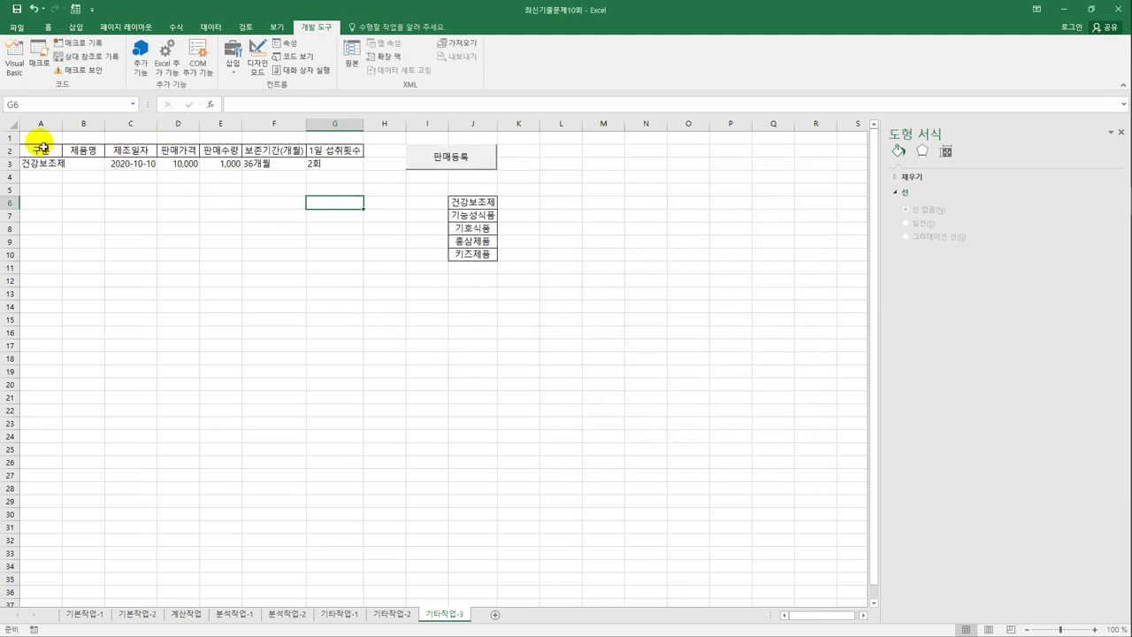
pyautogui.doubleClick(63, 130)
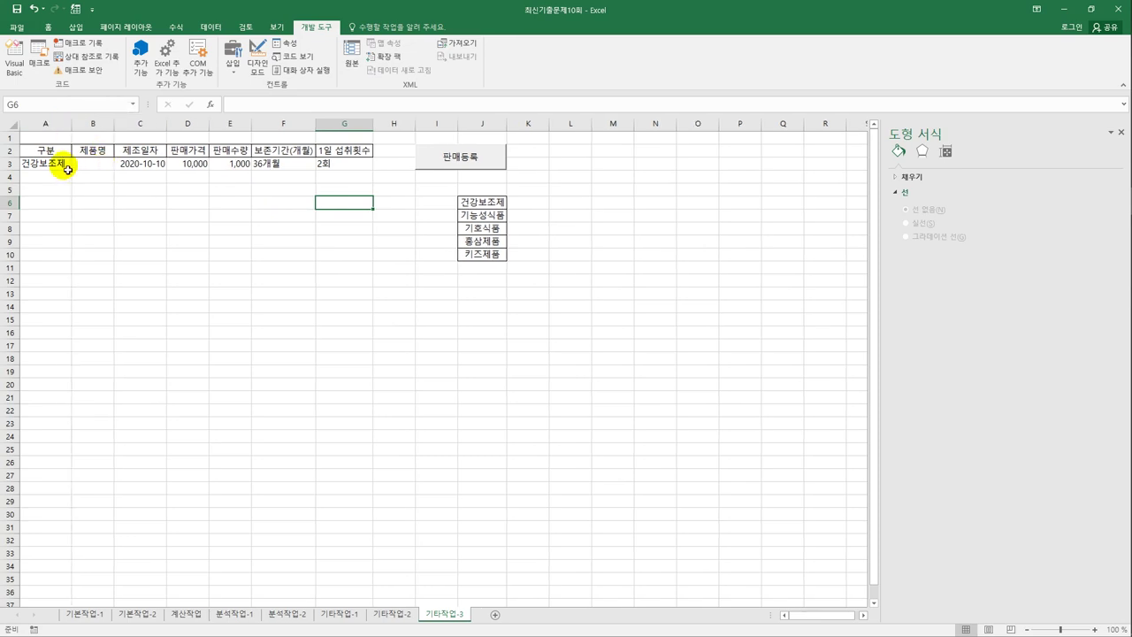
pyautogui.click(62, 166)
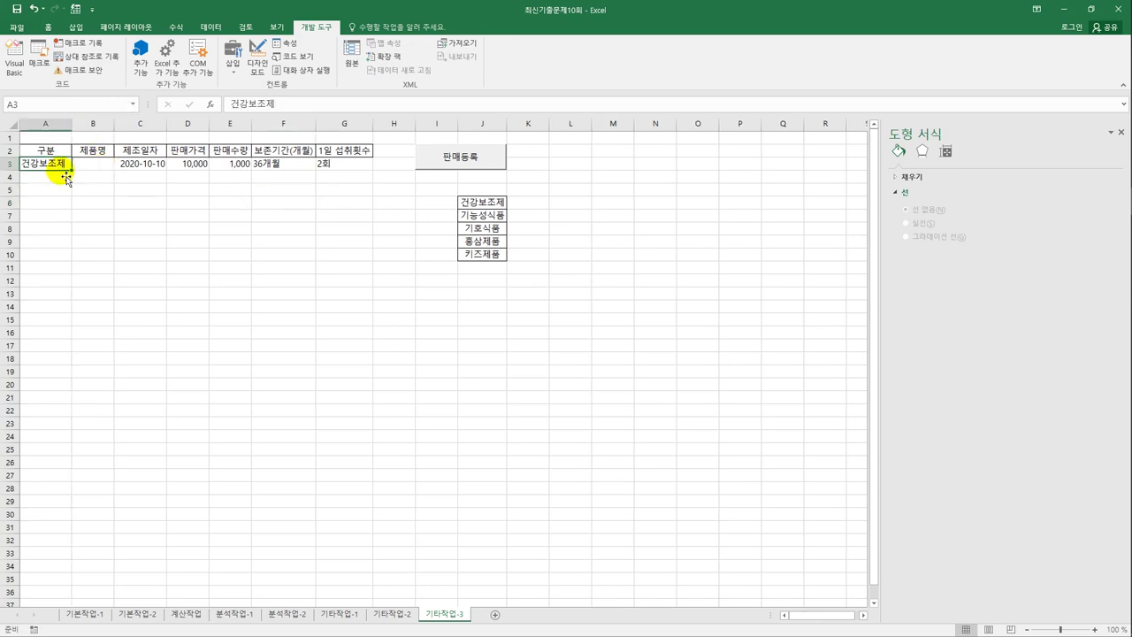
# - Open the 건강식품판매 form in the Visual Basic editor and check the name property of the 제품명 text box
pyautogui.click(92, 167)
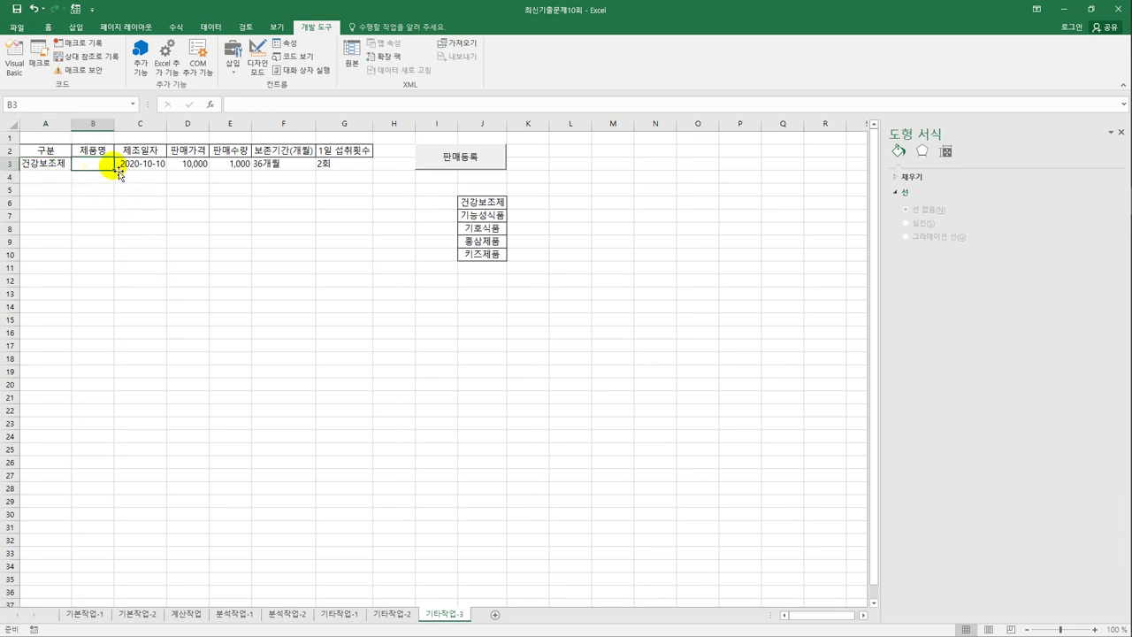
pyautogui.click(19, 73)
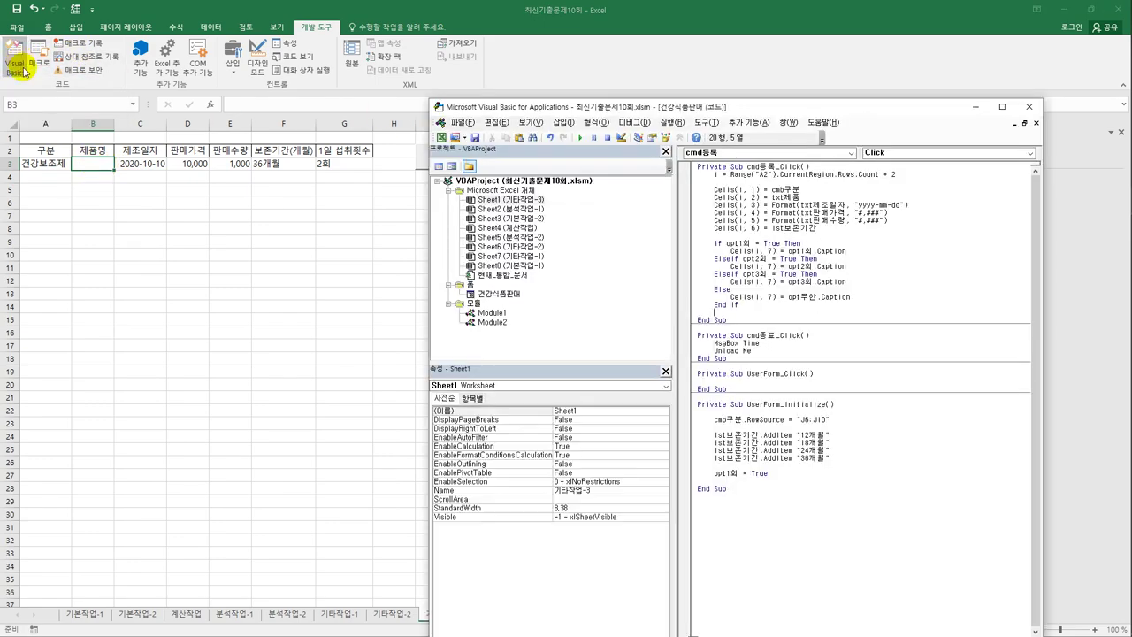
pyautogui.doubleClick(503, 294)
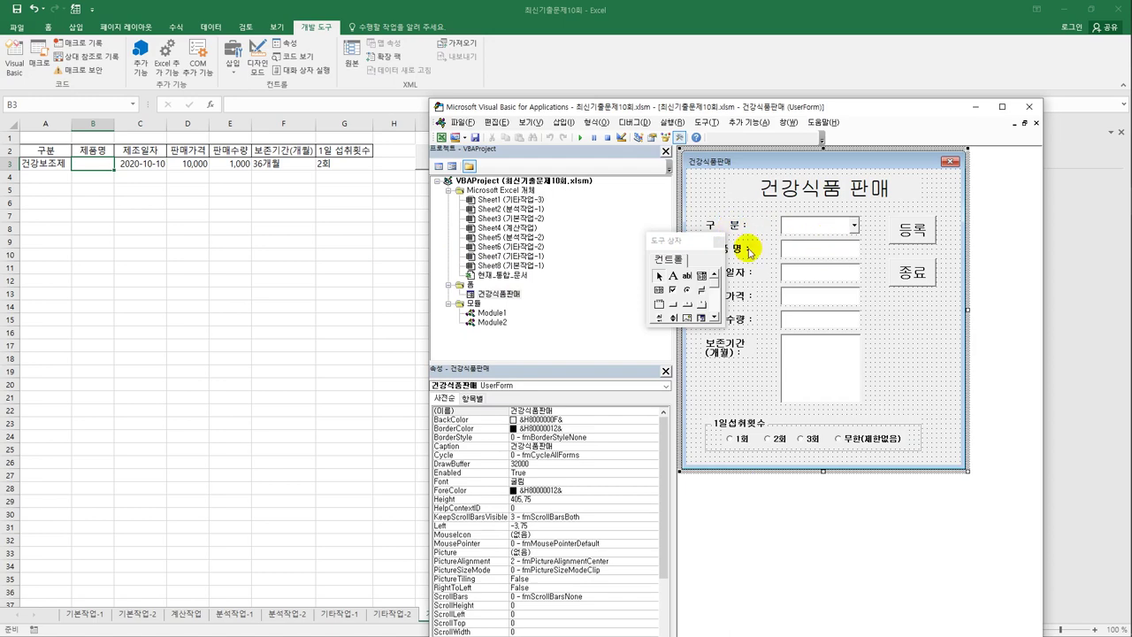
pyautogui.click(678, 246)
pyautogui.moveTo(679, 247); pyautogui.dragTo(614, 254)
pyautogui.click(852, 250)
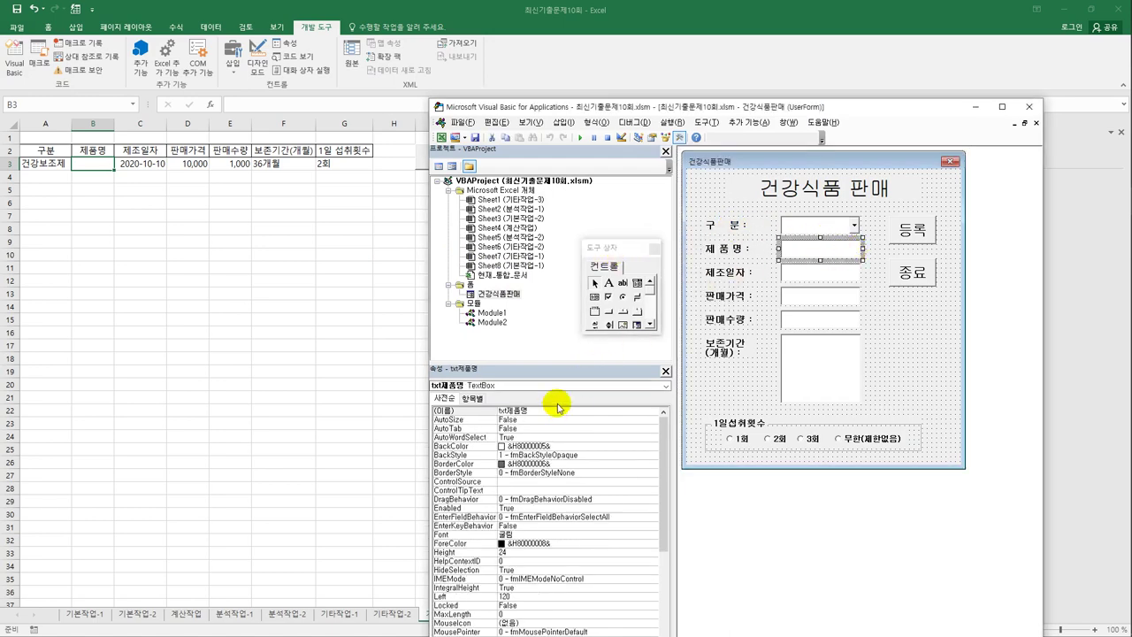
pyautogui.doubleClick(538, 412)
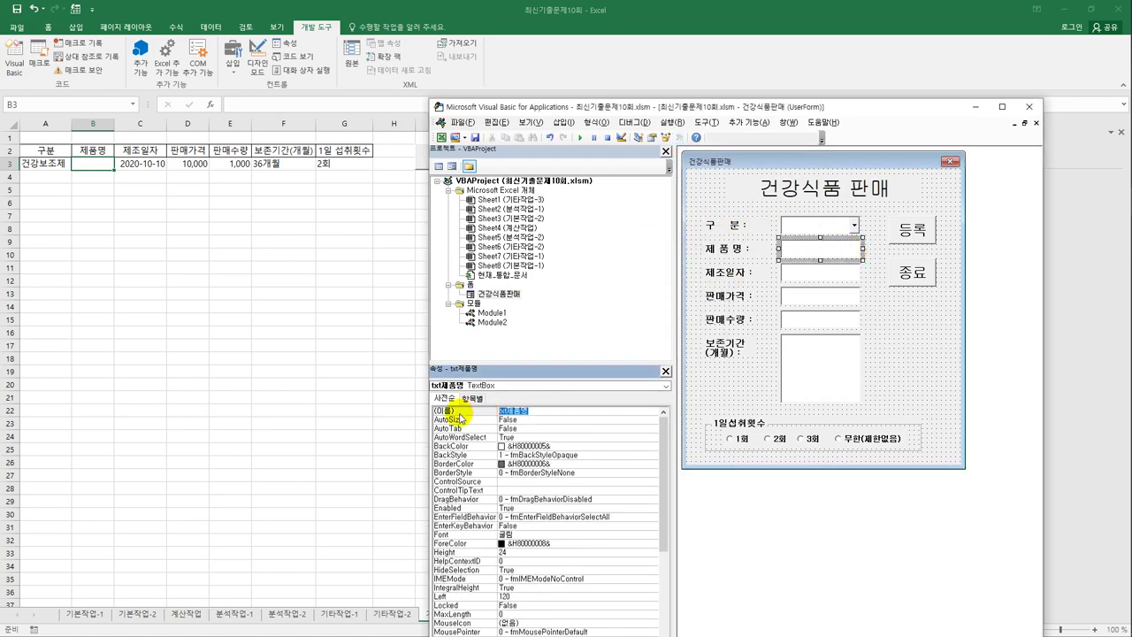
# - Correct the control name in the Cells(i, 2) line of the cmd등록_Click procedure to txt제품명
pyautogui.doubleClick(909, 237)
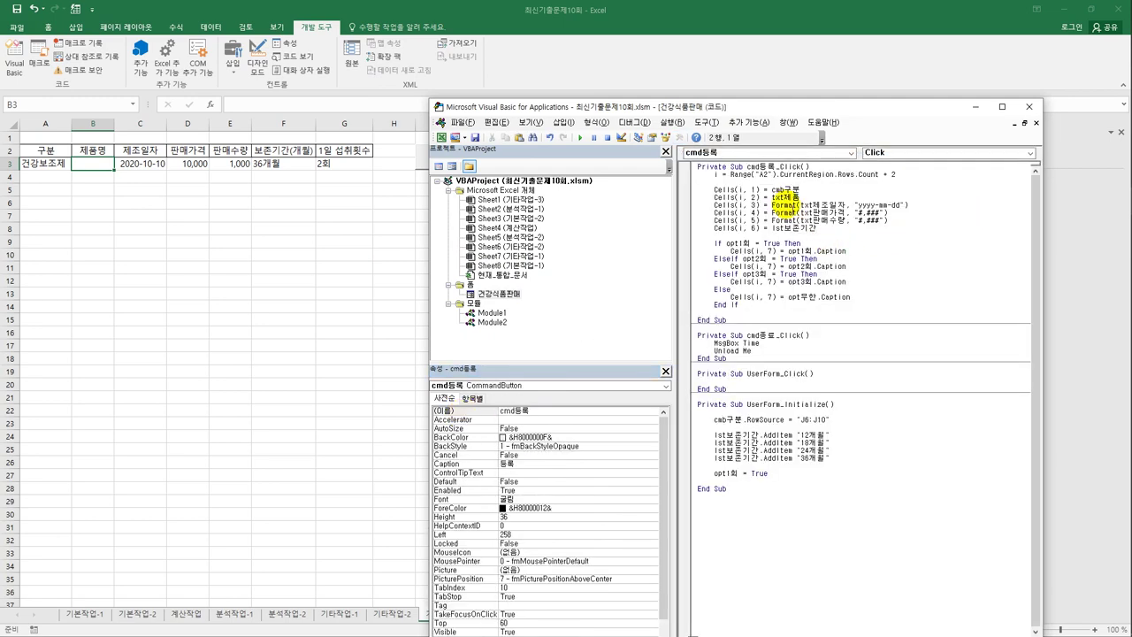
pyautogui.click(819, 196)
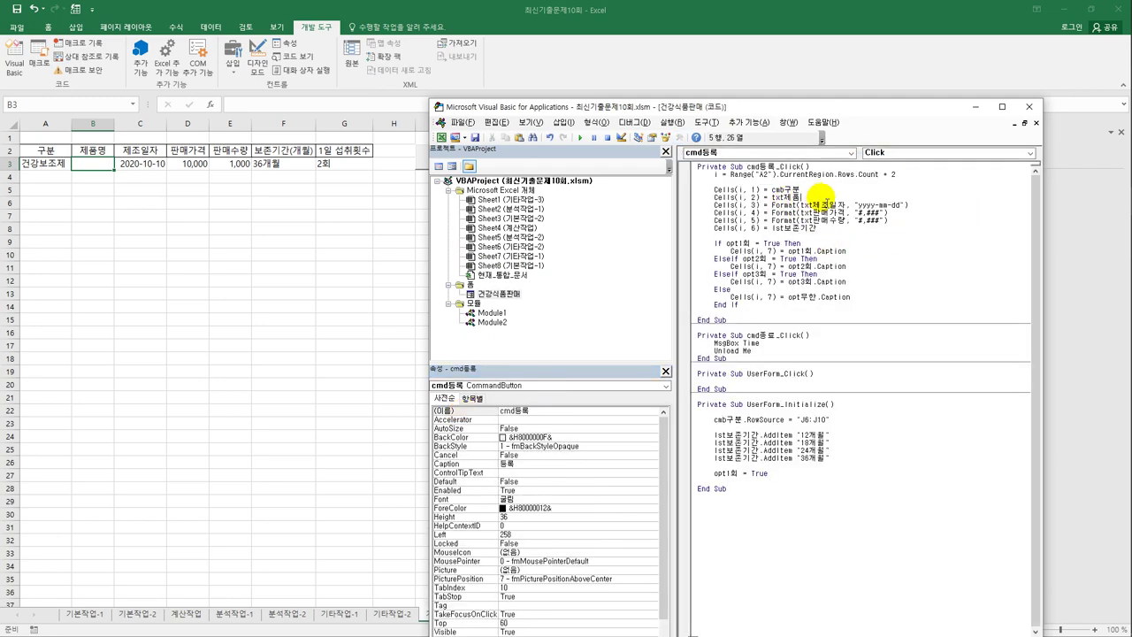
pyautogui.write('vn')
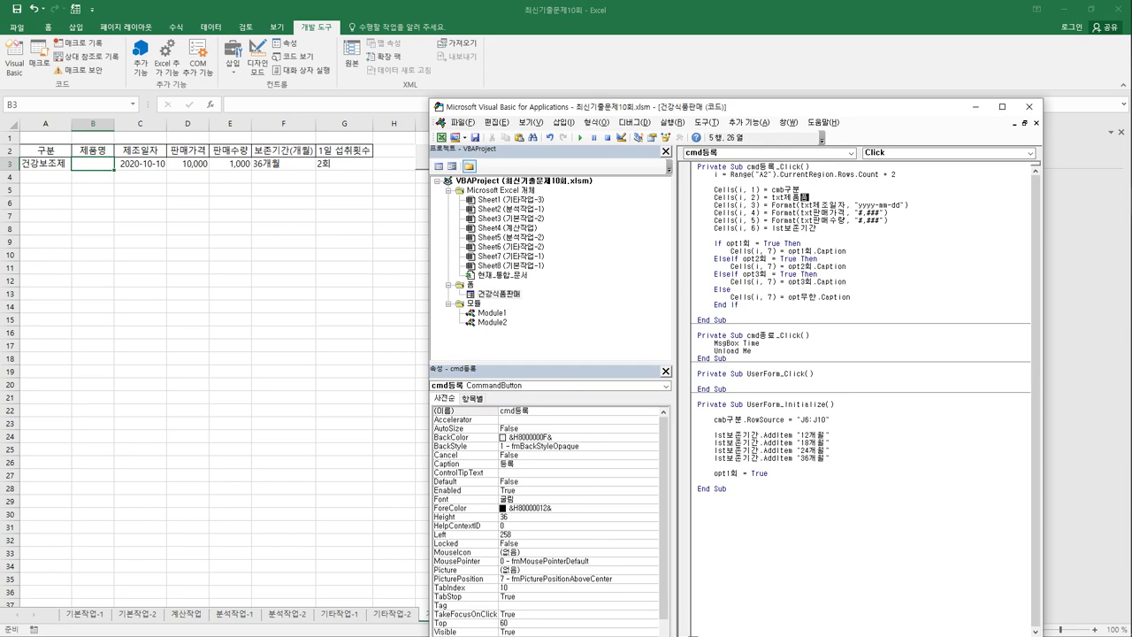
pyautogui.click(821, 229)
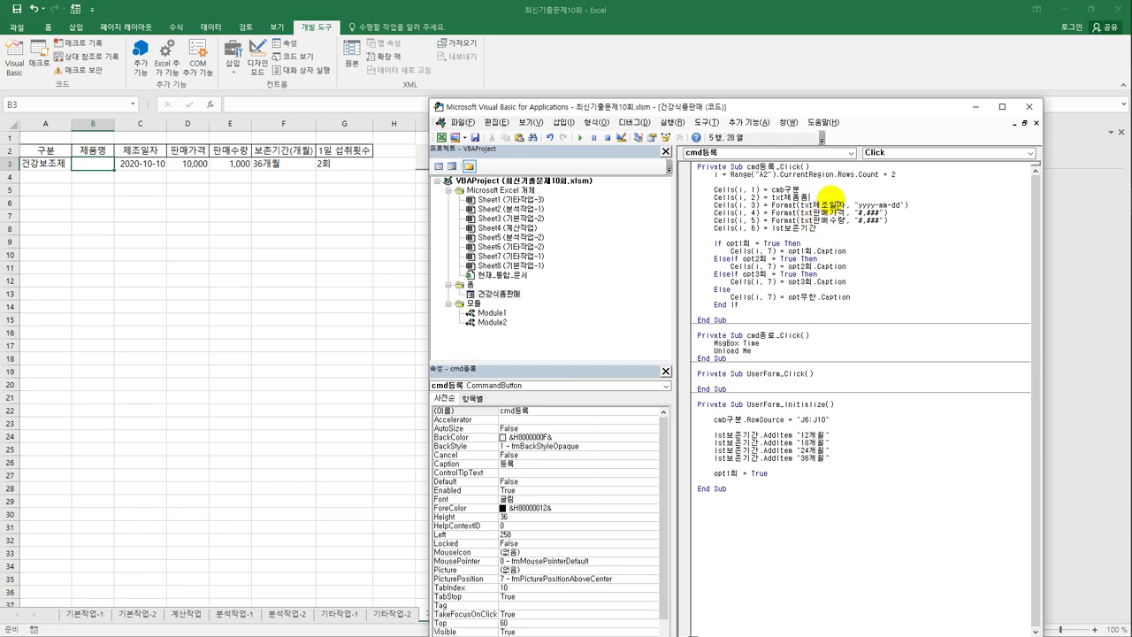
pyautogui.write('u')
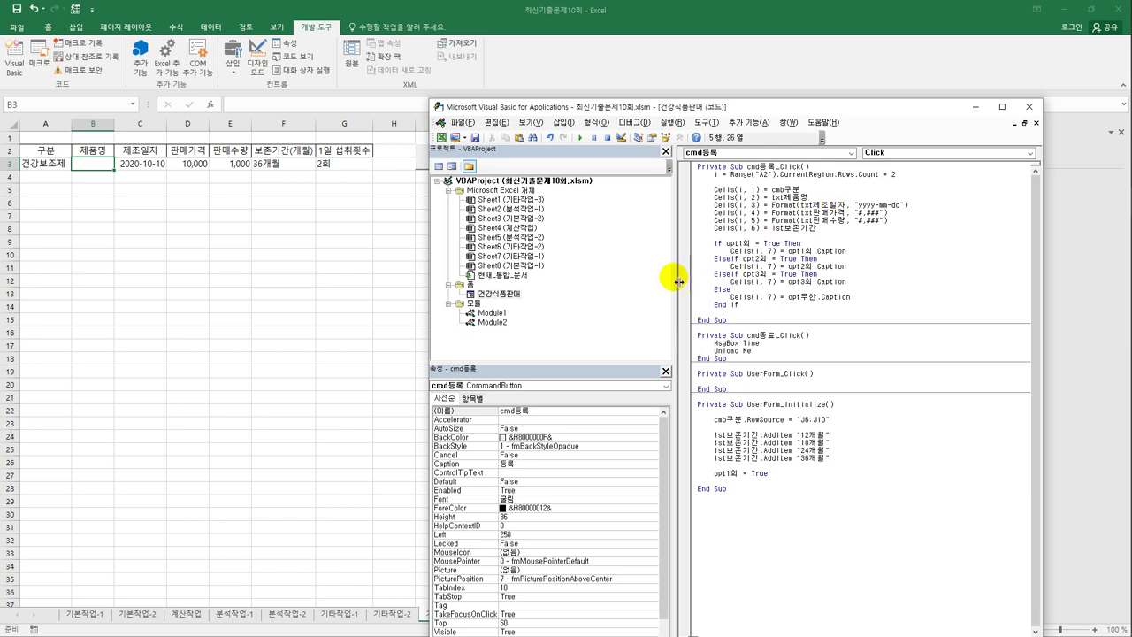
# - Recheck the 제품명 text box's name in the form designer and return to the 등록 button's code
pyautogui.doubleClick(511, 296)
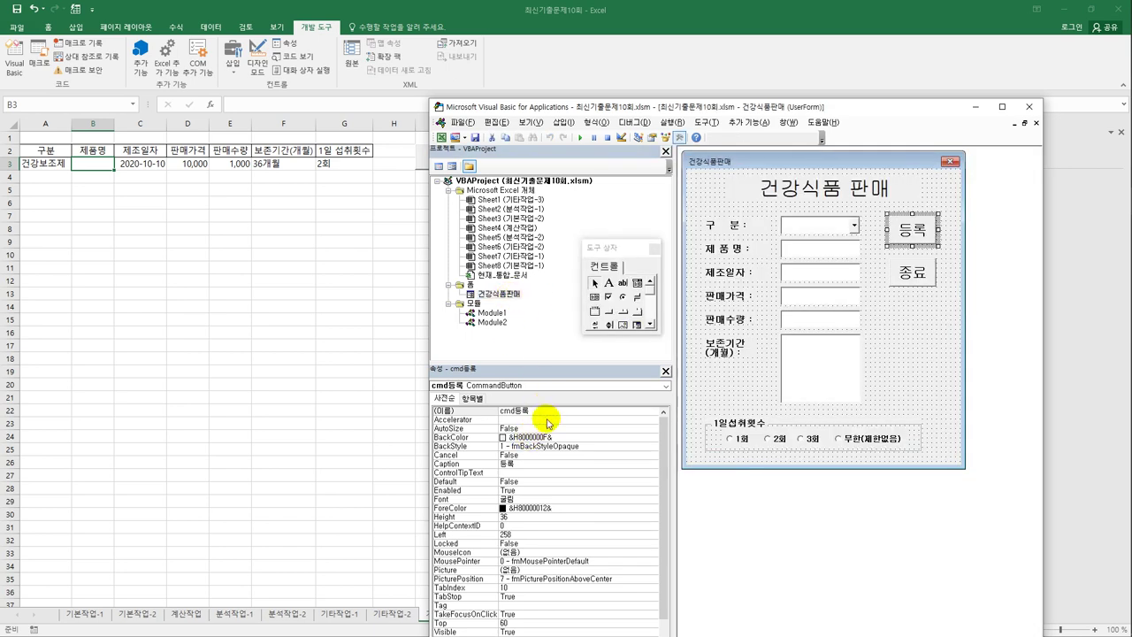
pyautogui.click(822, 247)
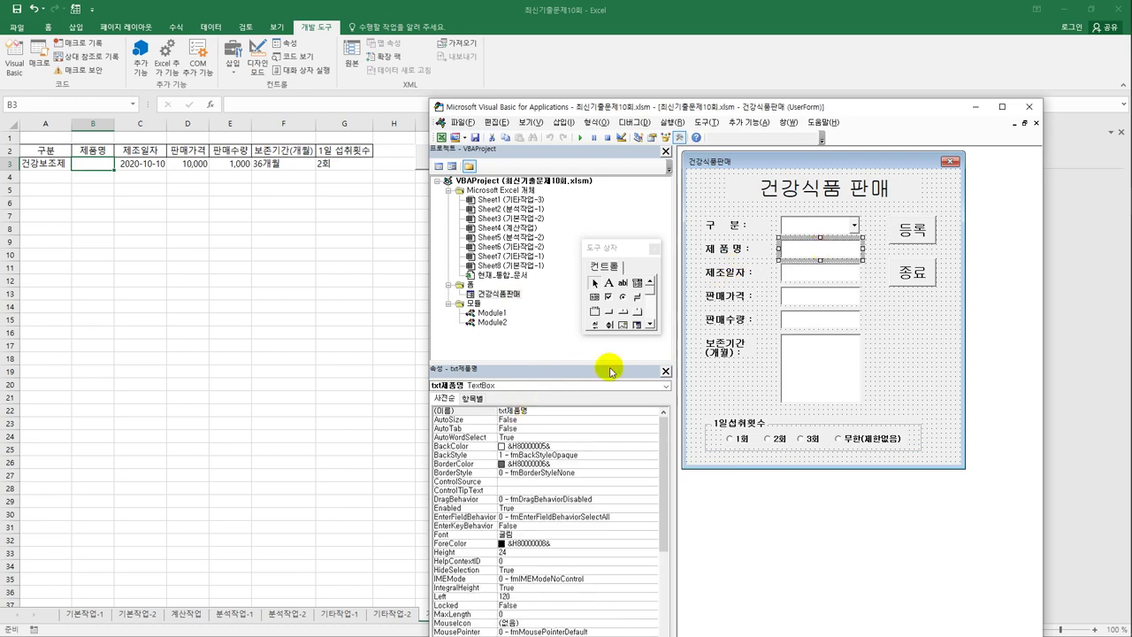
pyautogui.doubleClick(911, 230)
# - Close the code editor and open the 건강식품판매 form from the sheet with 판매등록
pyautogui.click(1029, 107)
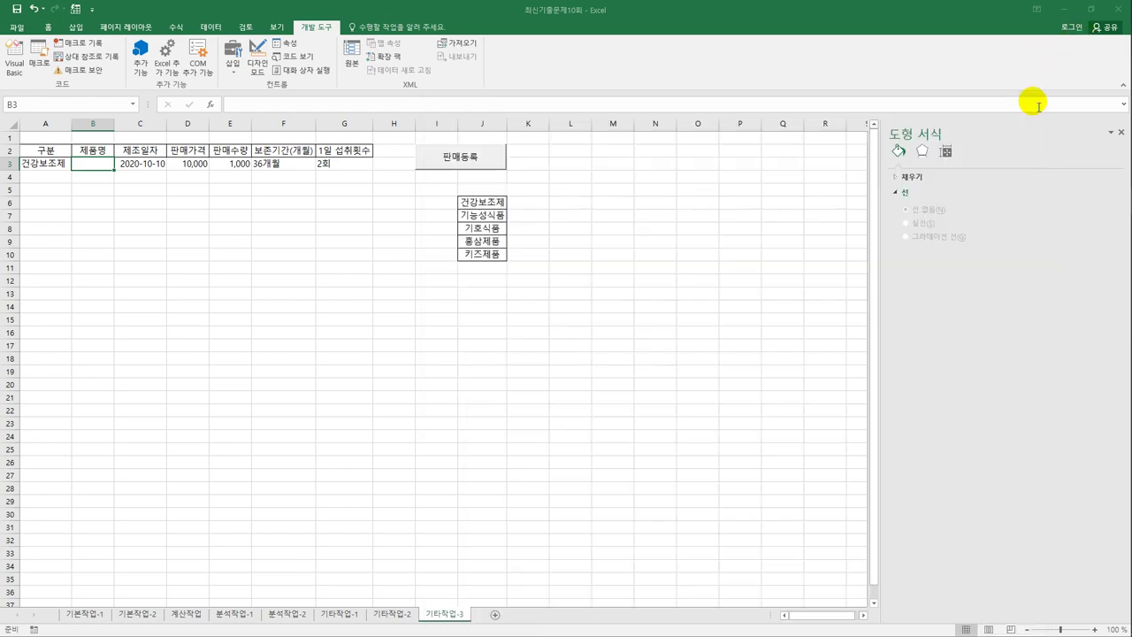
pyautogui.click(531, 334)
pyautogui.click(481, 167)
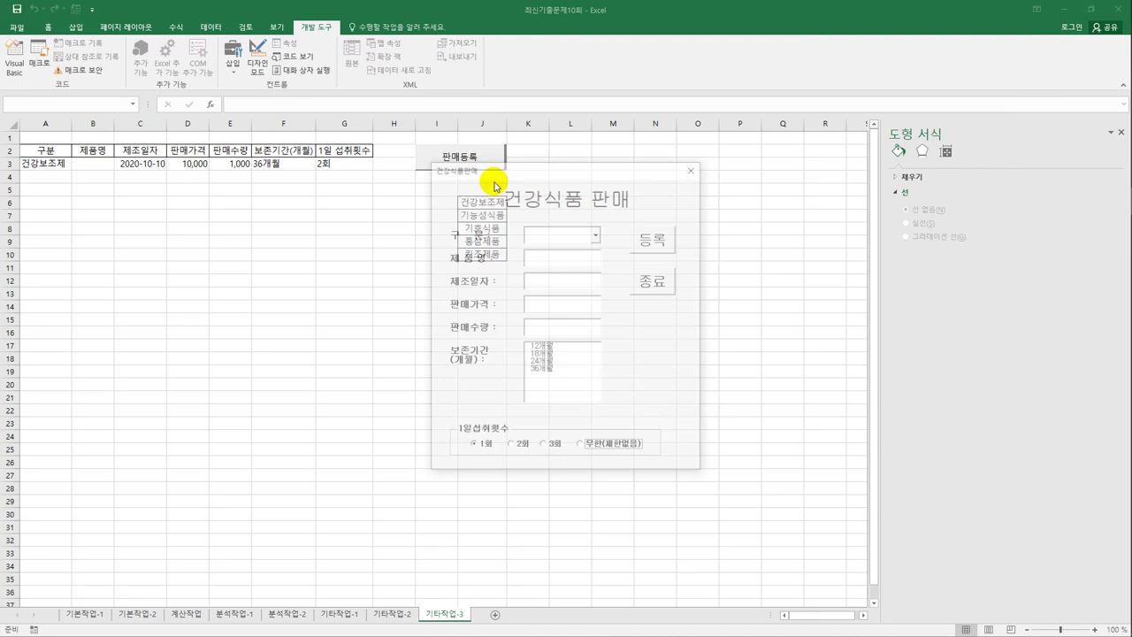
# - Fill in the form with 건강보조제, 오메가, 2020-9-9, price 30000, quantity 2000, 24개월 and 3회
pyautogui.click(598, 234)
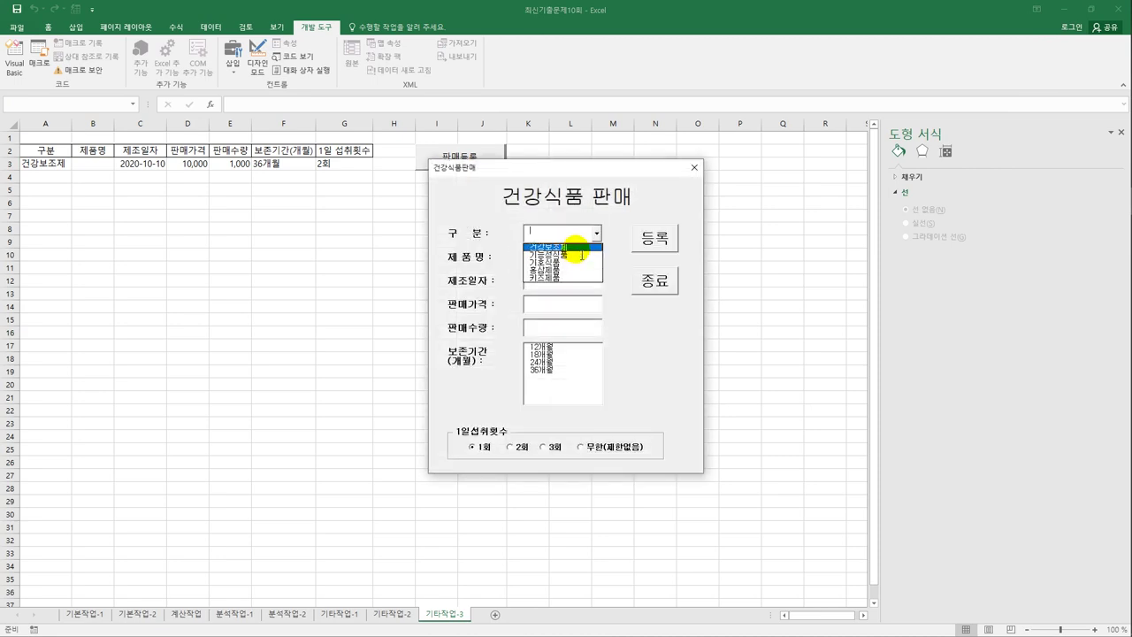
pyautogui.click(573, 249)
pyautogui.click(572, 263)
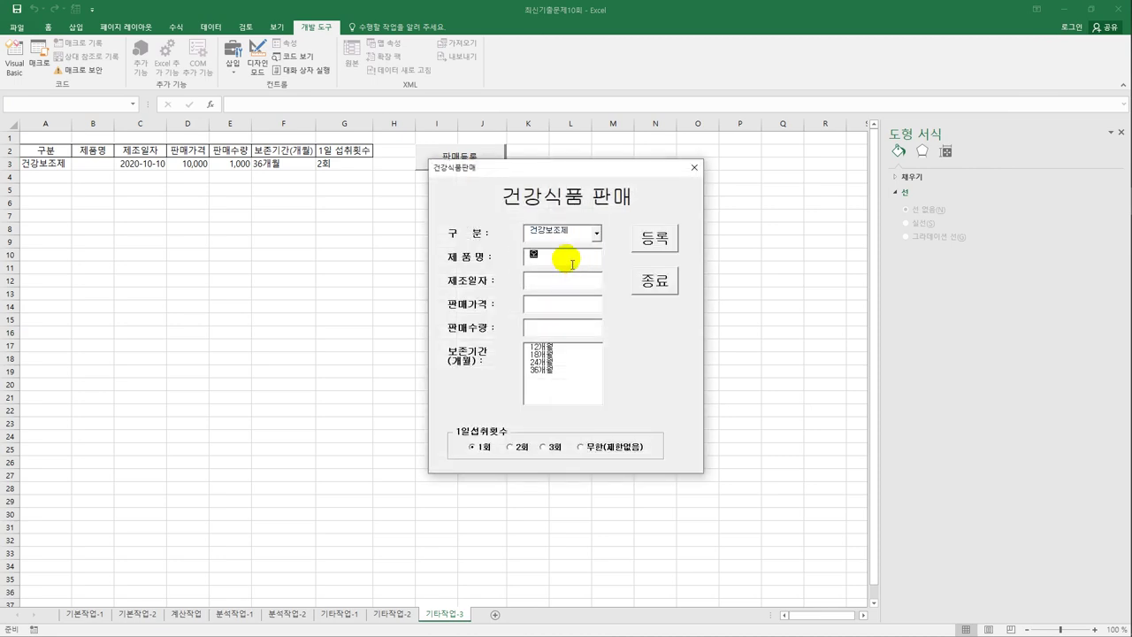
pyautogui.write('오메가')
pyautogui.press('Tab')
pyautogui.write('2')
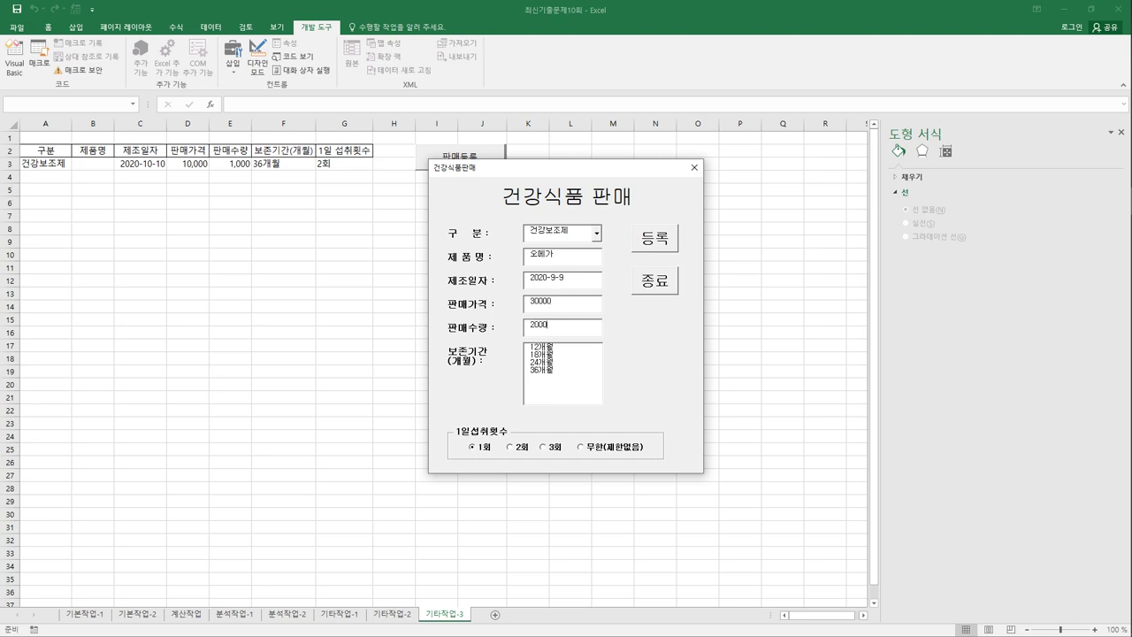
pyautogui.click(548, 363)
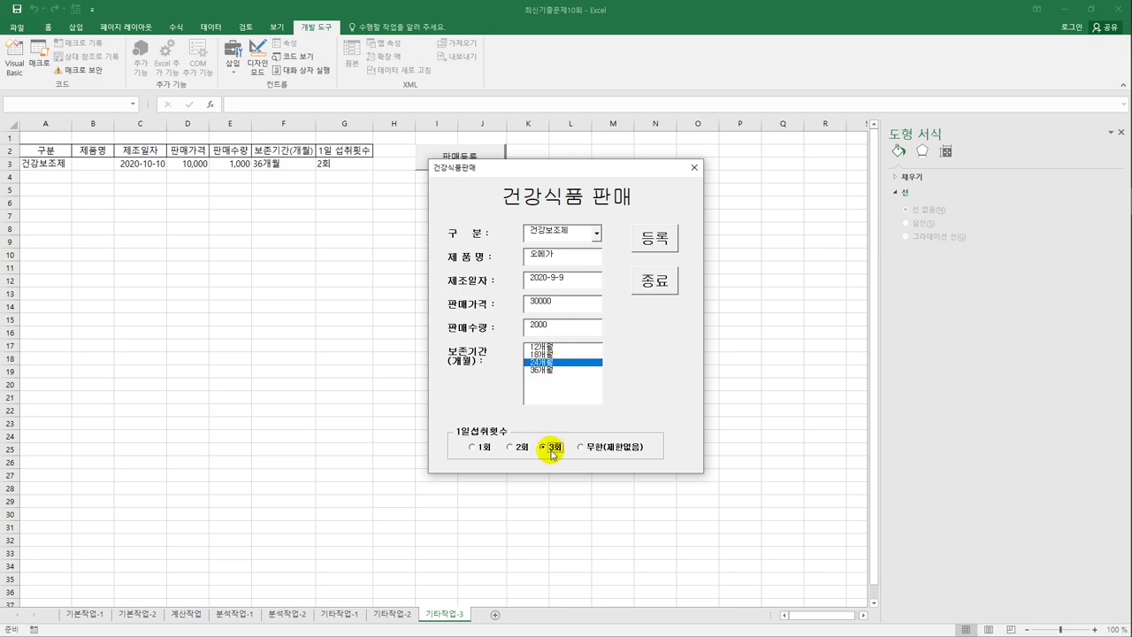
# - Register the 오메가 entry with 등록, and exit the form with 종료, acknowledging its time message
pyautogui.click(654, 251)
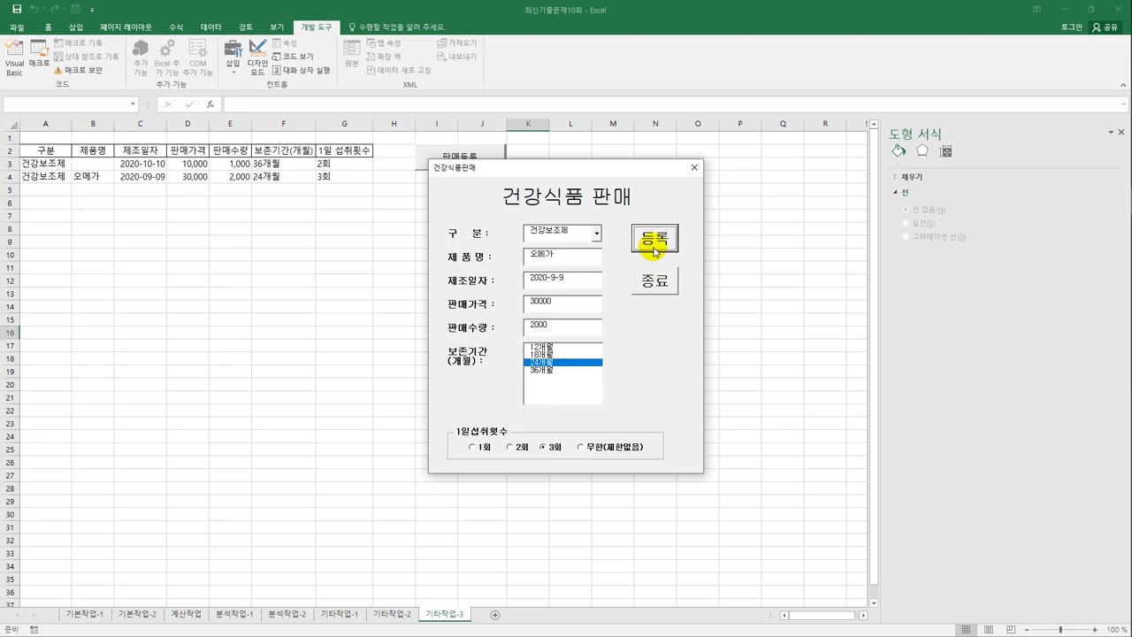
pyautogui.click(656, 281)
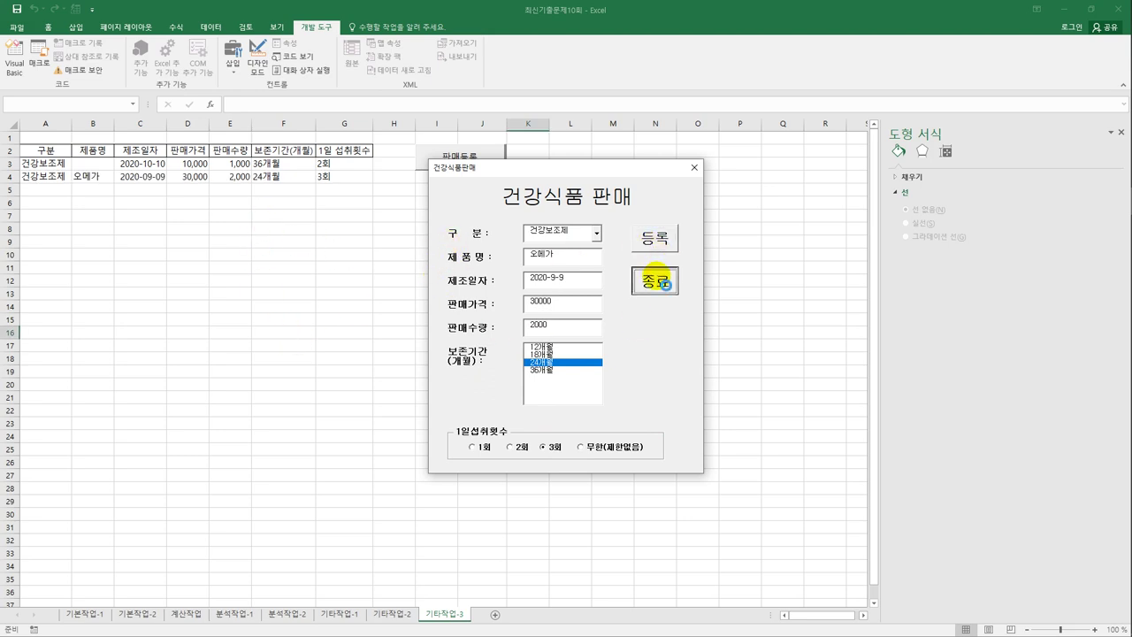
pyautogui.click(567, 356)
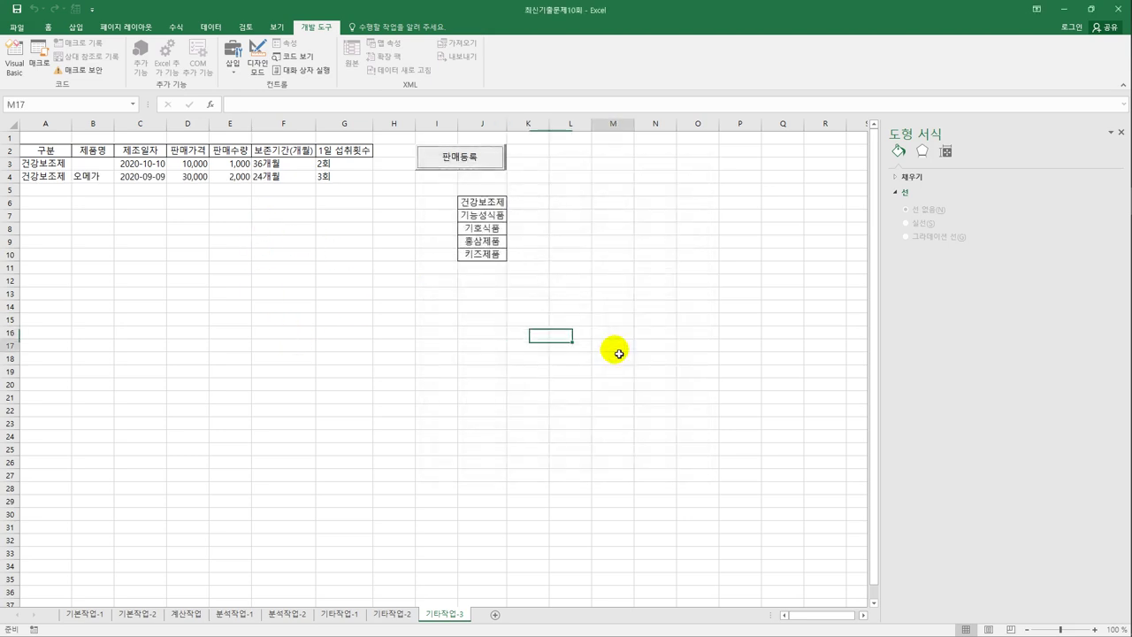